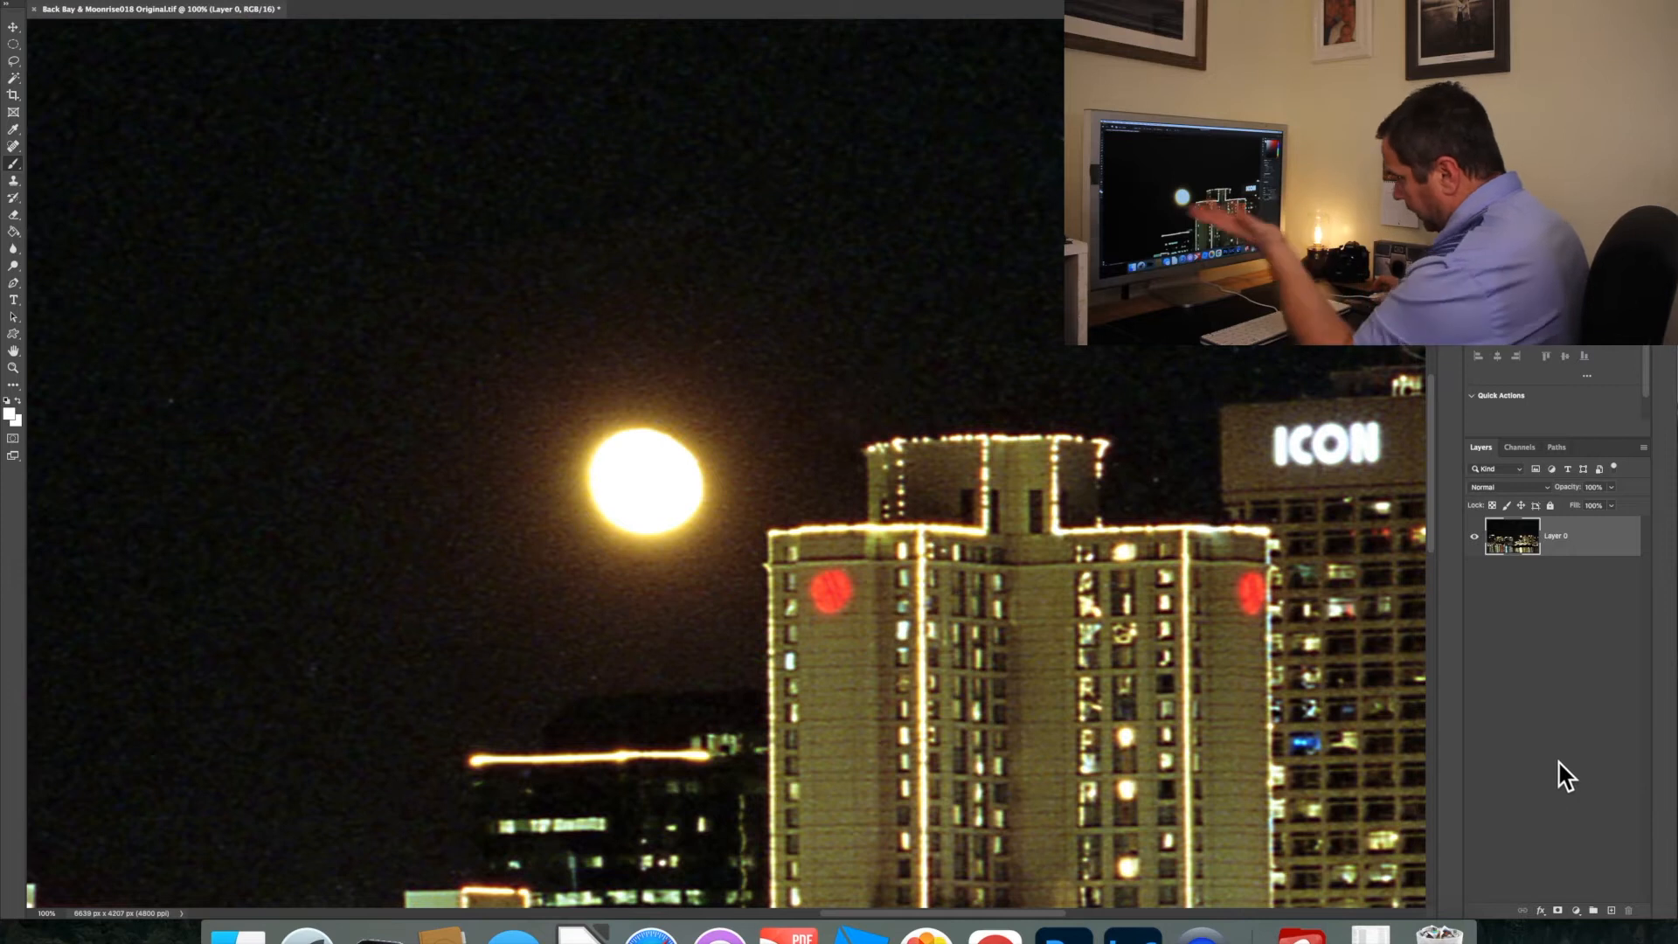
Place the Back Bay & Moonrise017 image file into the skyline document as a new layer
{"action": "key", "text": "super+minus"}
{"action": "key", "text": "super+minus"}
{"action": "key", "text": "super+minus"}
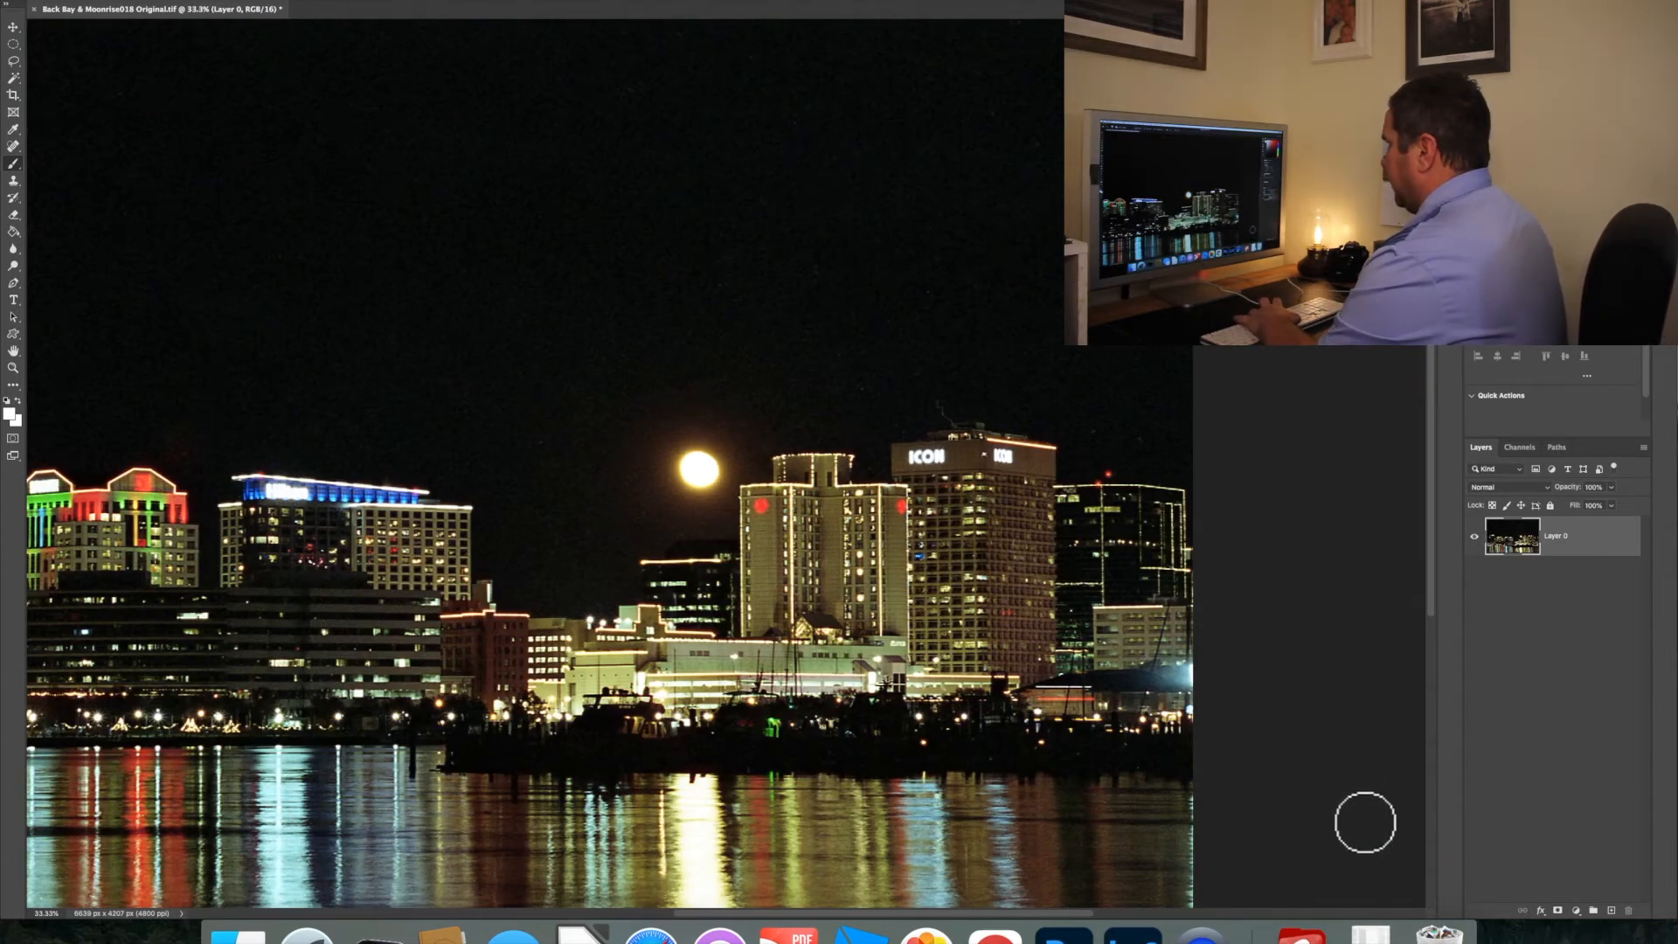
{"action": "key", "text": "super+minus"}
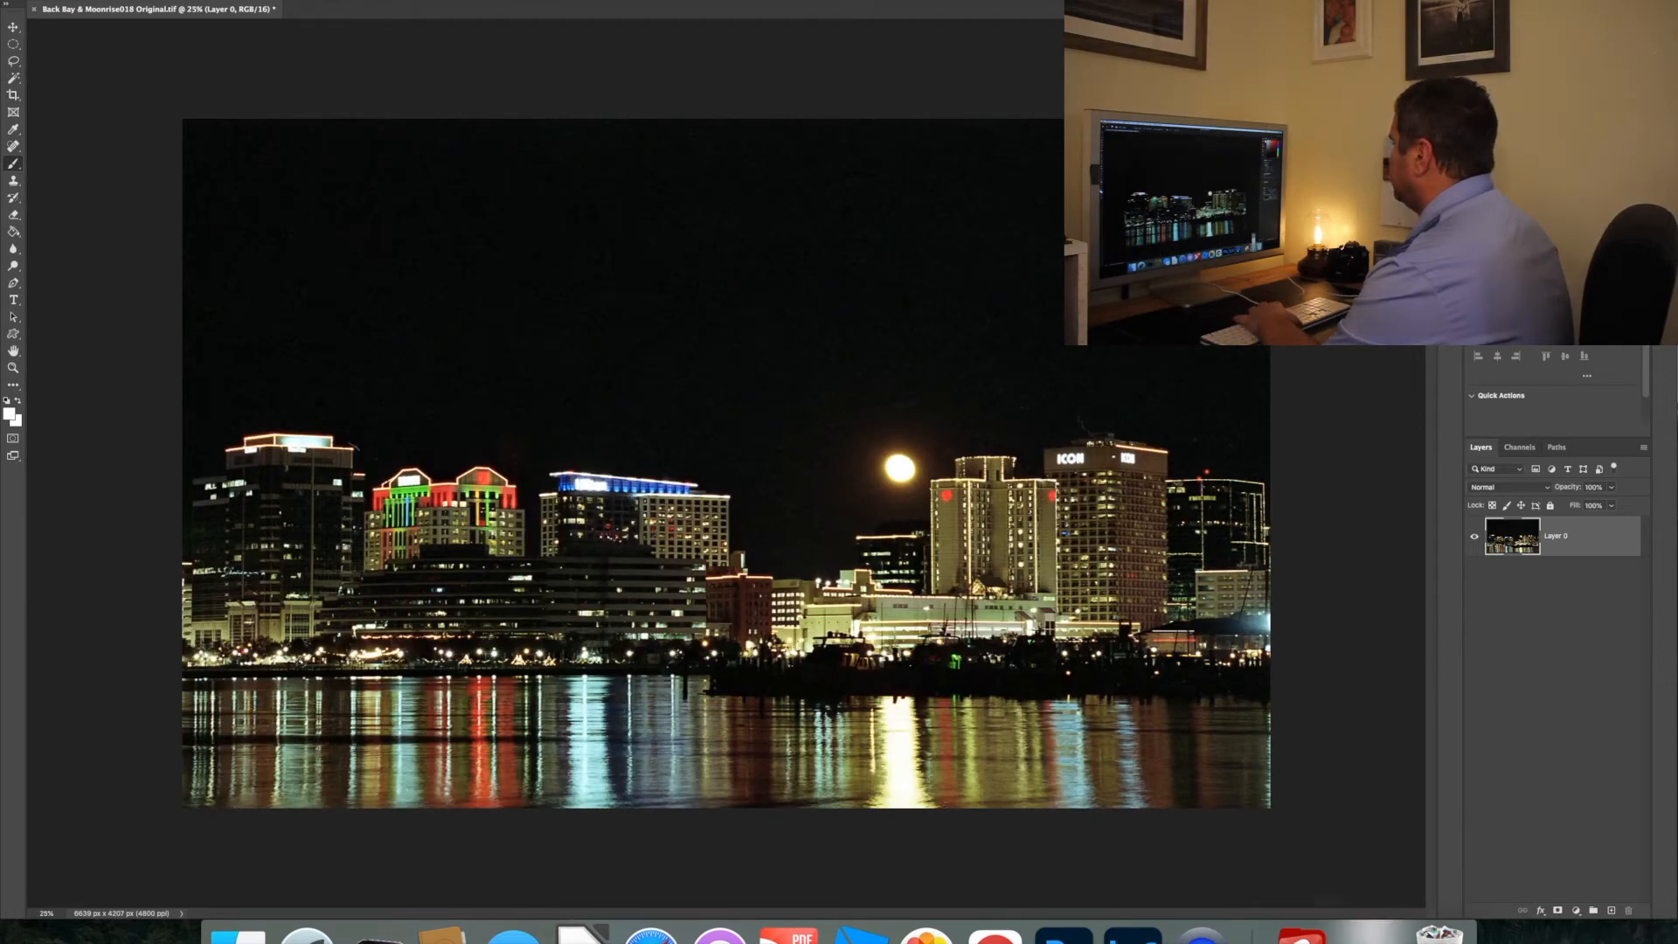
{"action": "left_click", "coordinate": [1370, 932]}
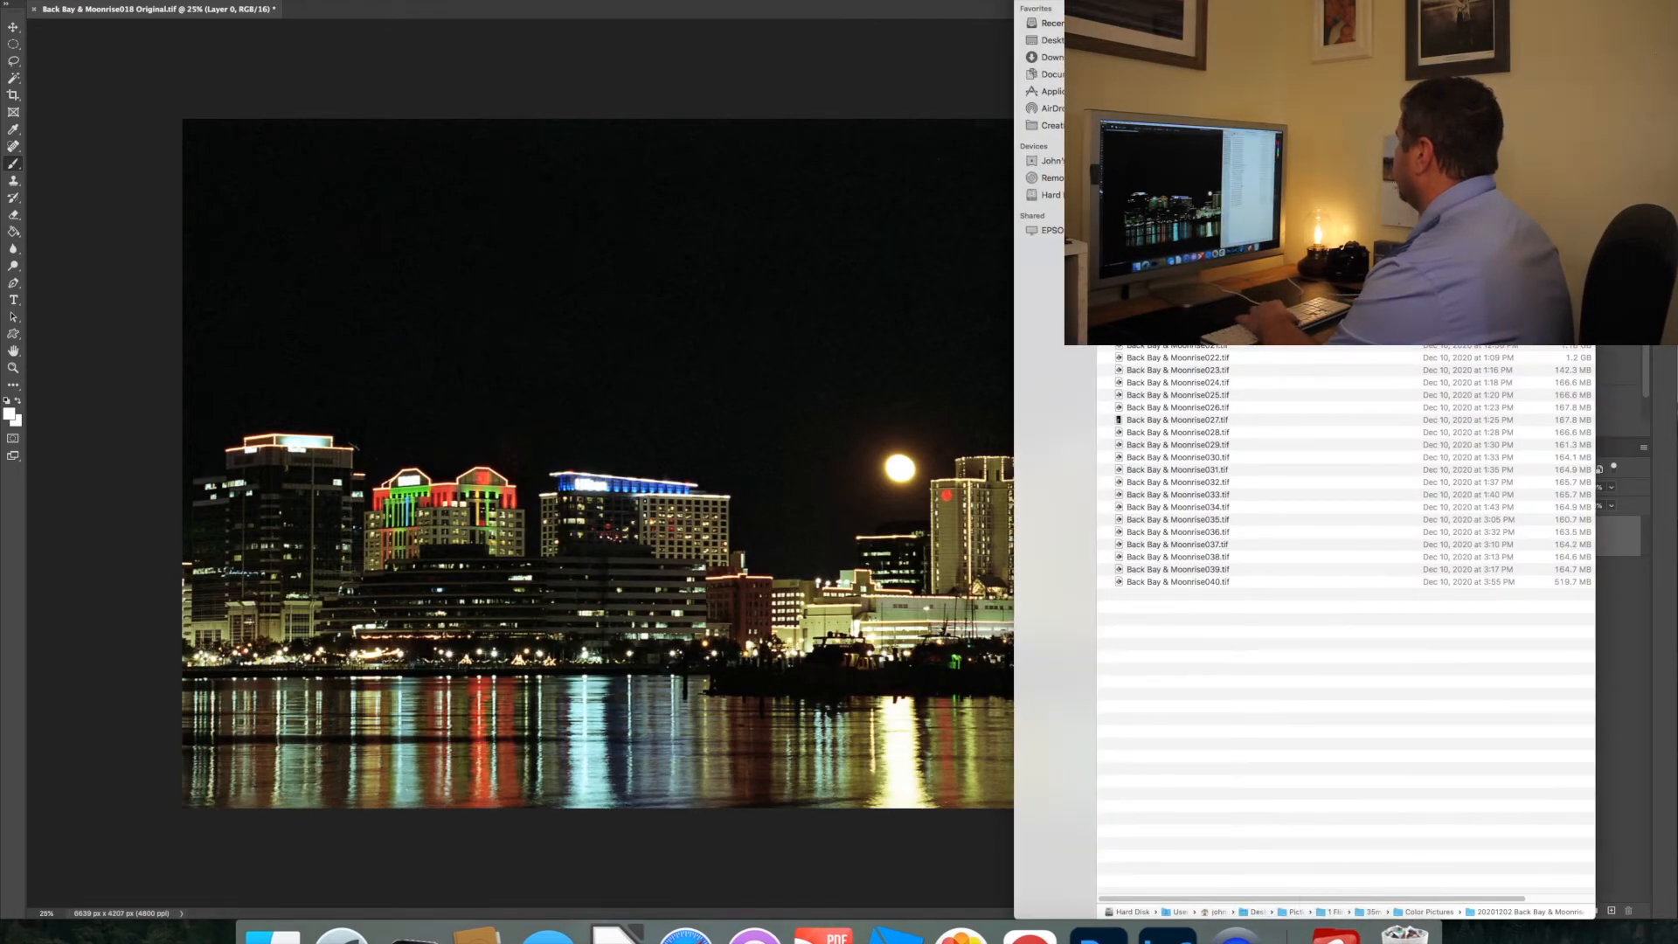
{"action": "left_click_drag", "start_coordinate": [1208, 288], "coordinate": [384, 261]}
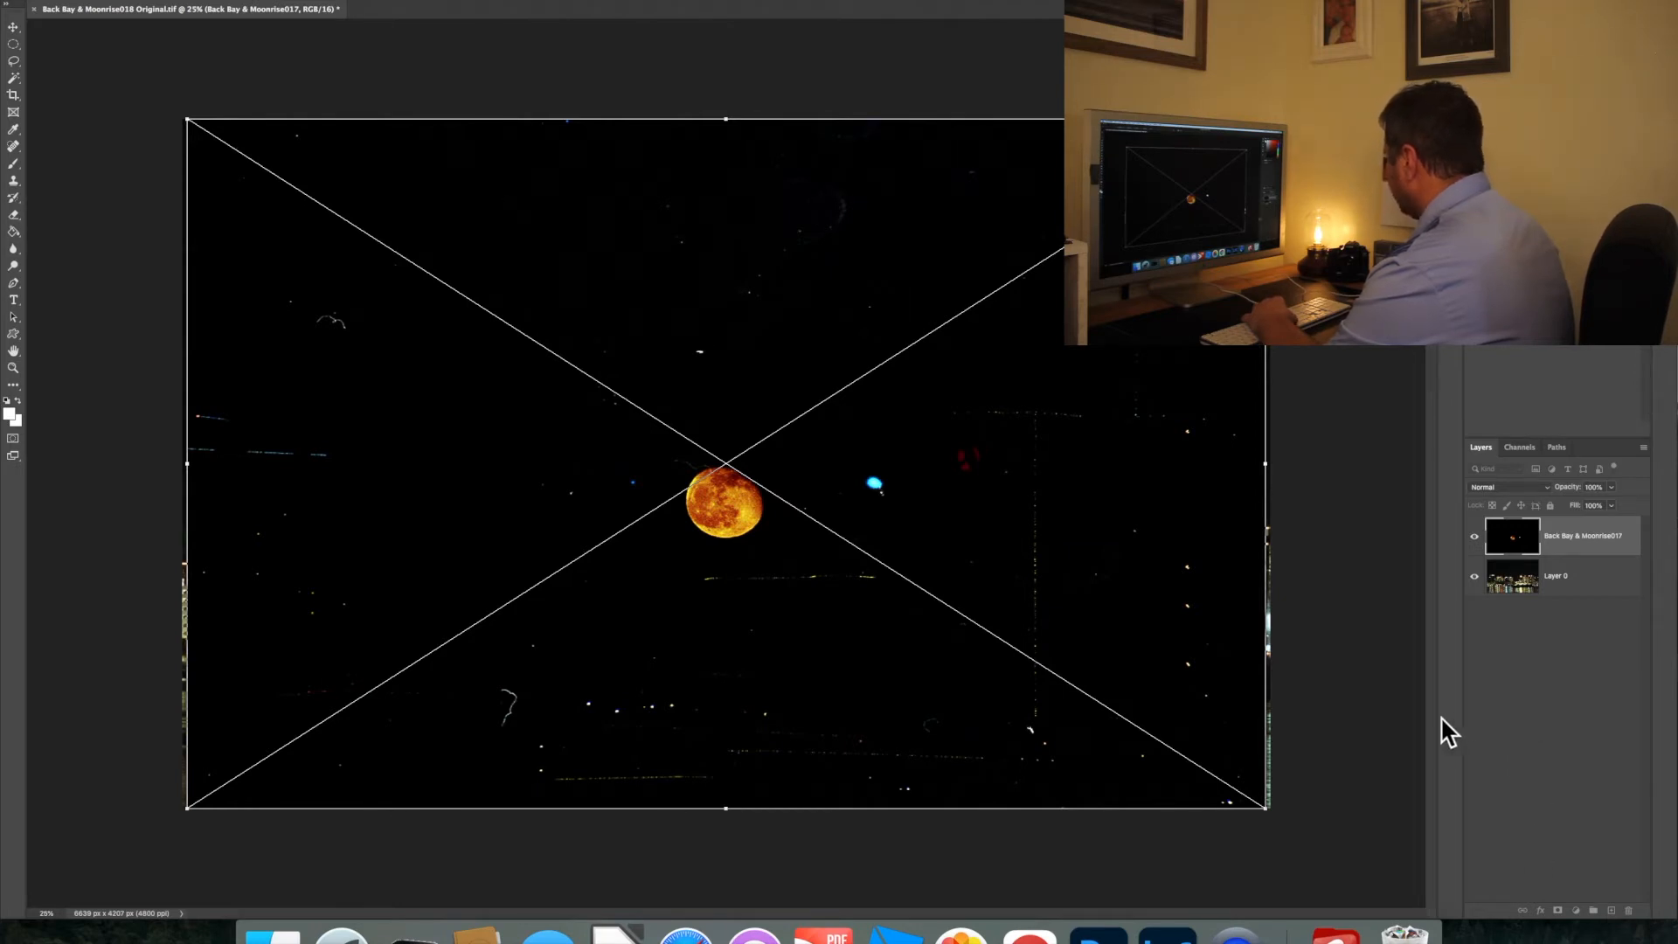
{"action": "key", "text": "Return"}
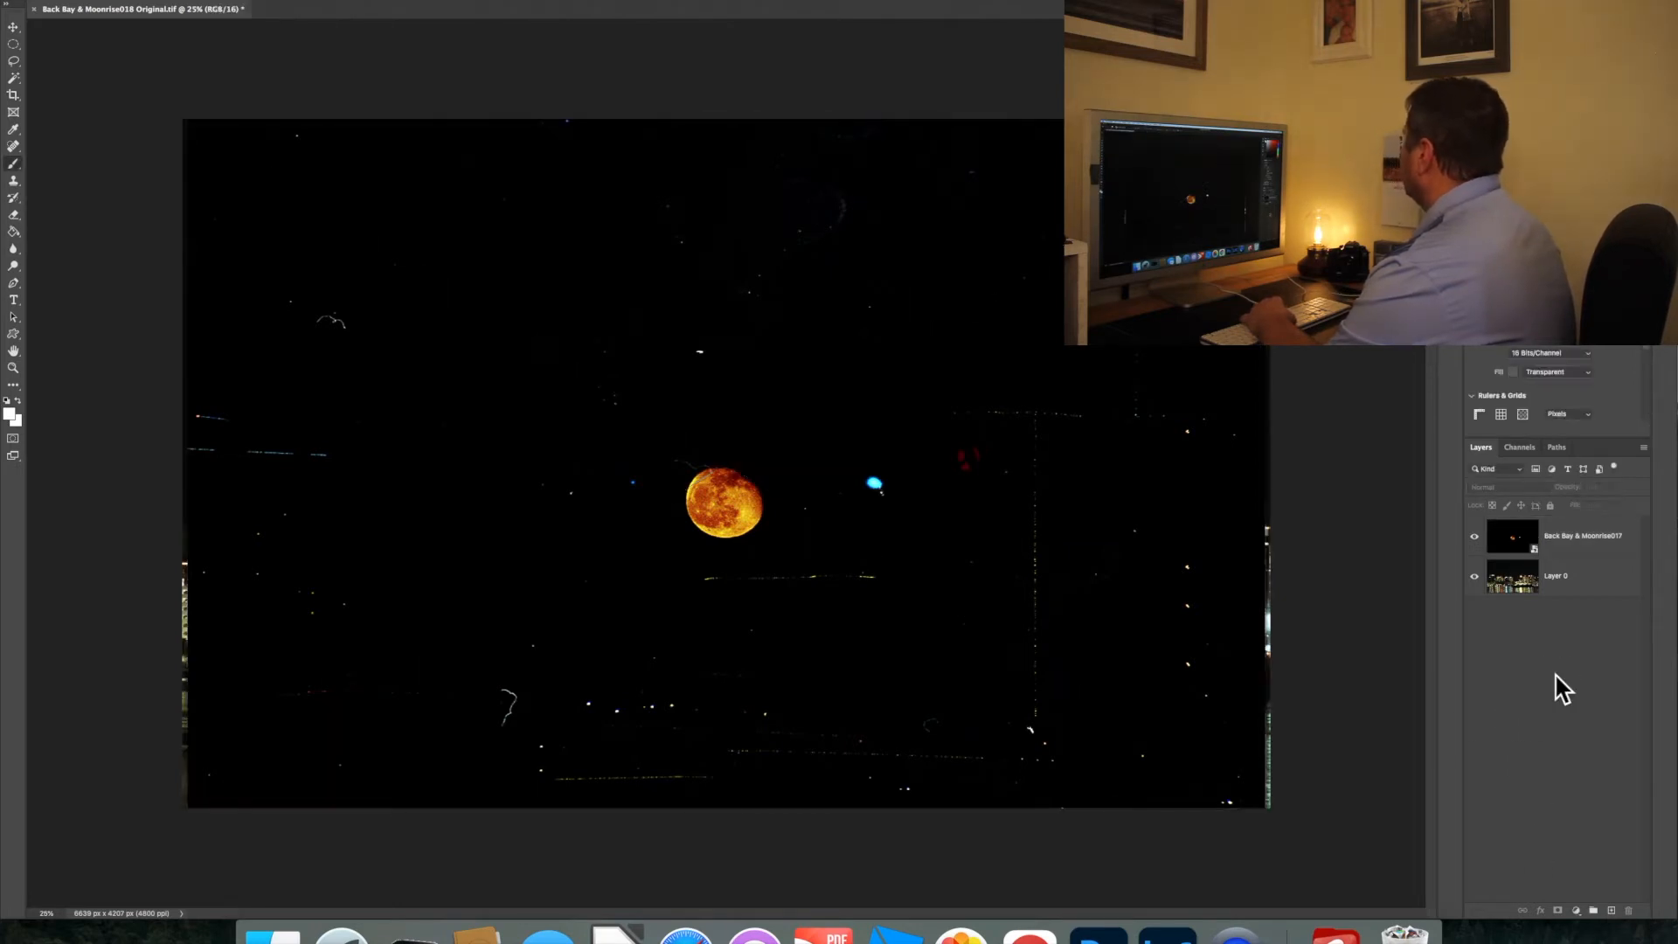
Move the Back Bay & Moonrise017 layer beneath Layer 0 and hide Layer 0
{"action": "left_click", "coordinate": [1587, 544]}
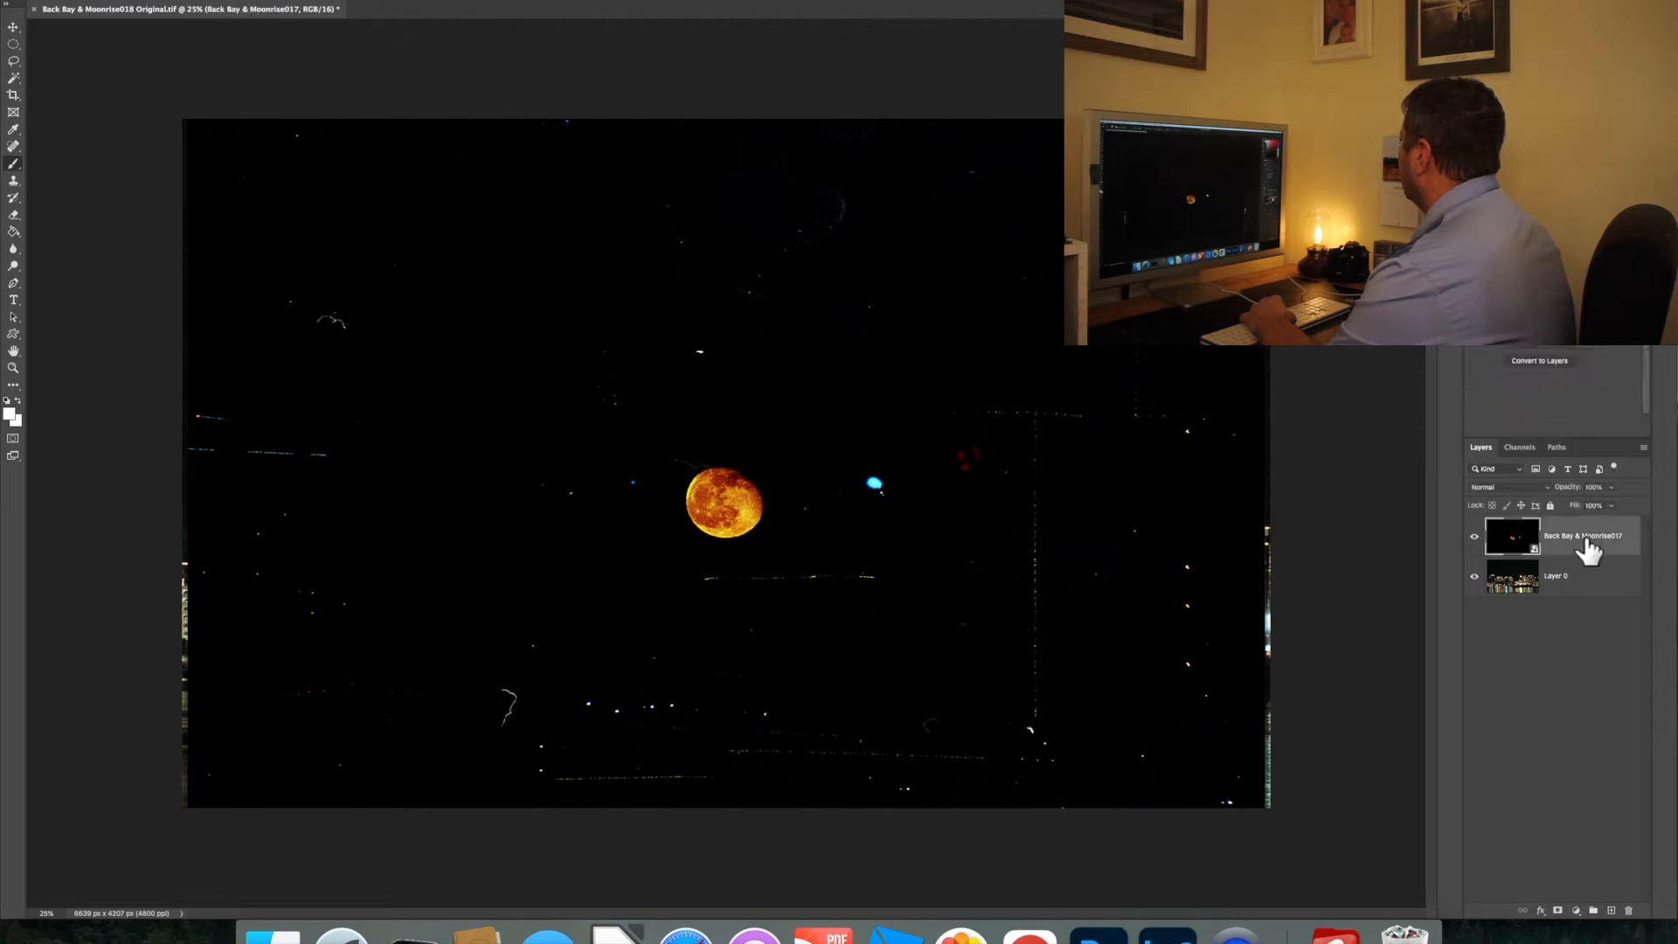
{"action": "left_click_drag", "start_coordinate": [1631, 560], "coordinate": [1634, 640]}
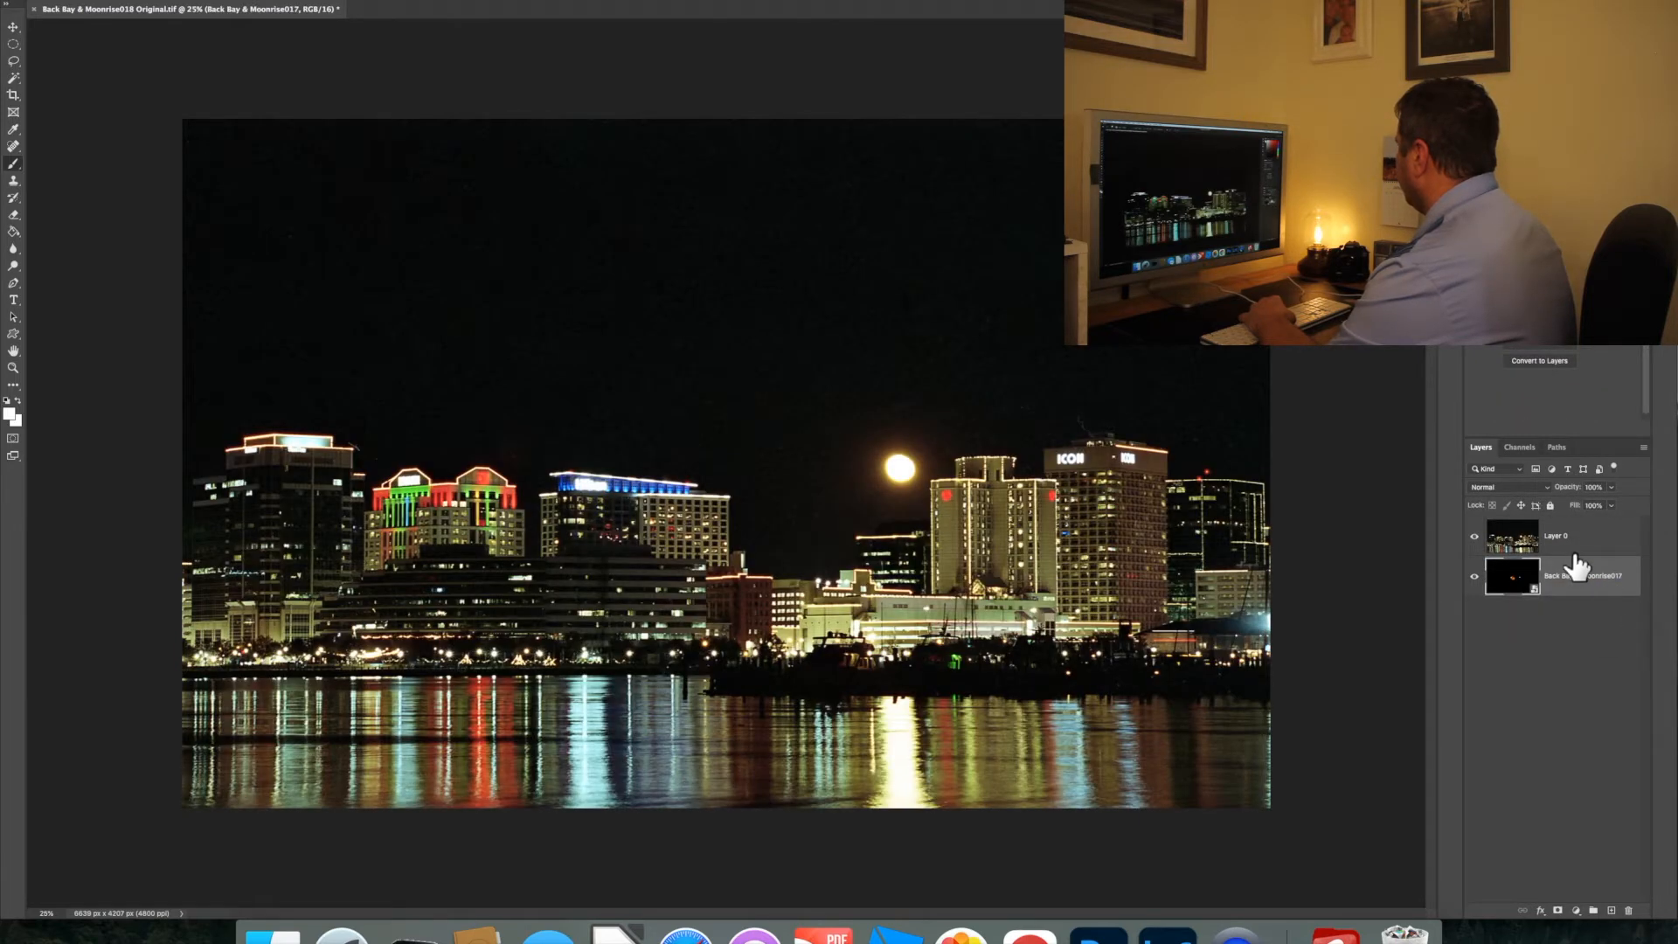
{"action": "left_click", "coordinate": [1475, 536]}
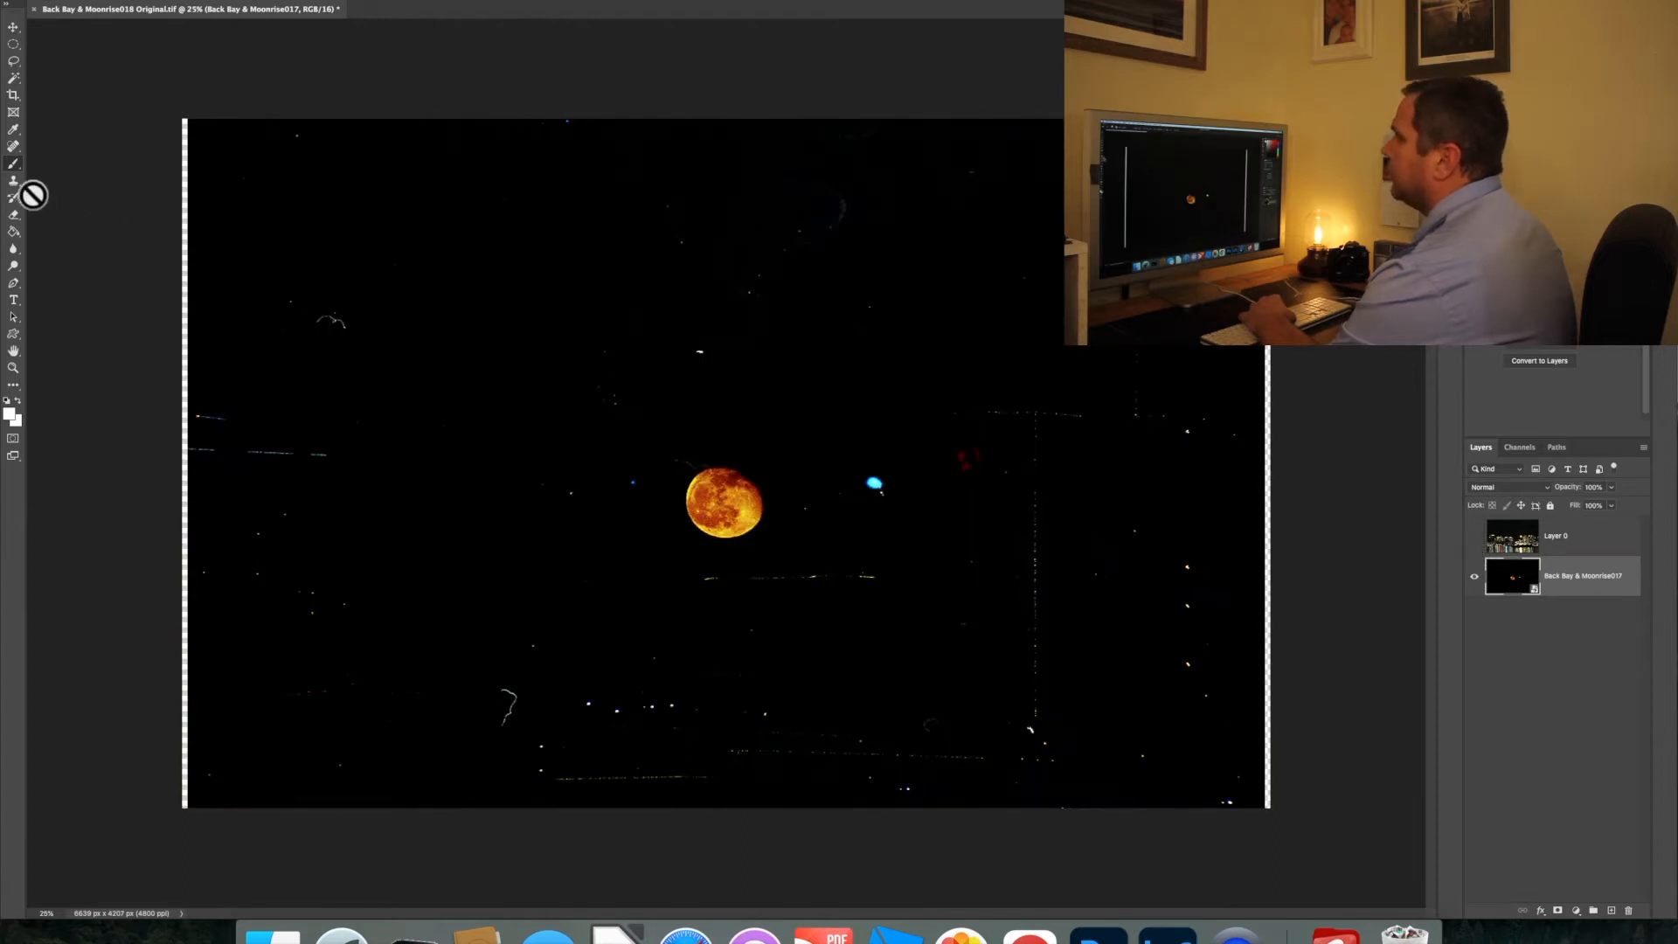
Rasterize the moon layer and heal the small specks just beside the moon with a 71 px healing brush
{"action": "left_click", "coordinate": [13, 146]}
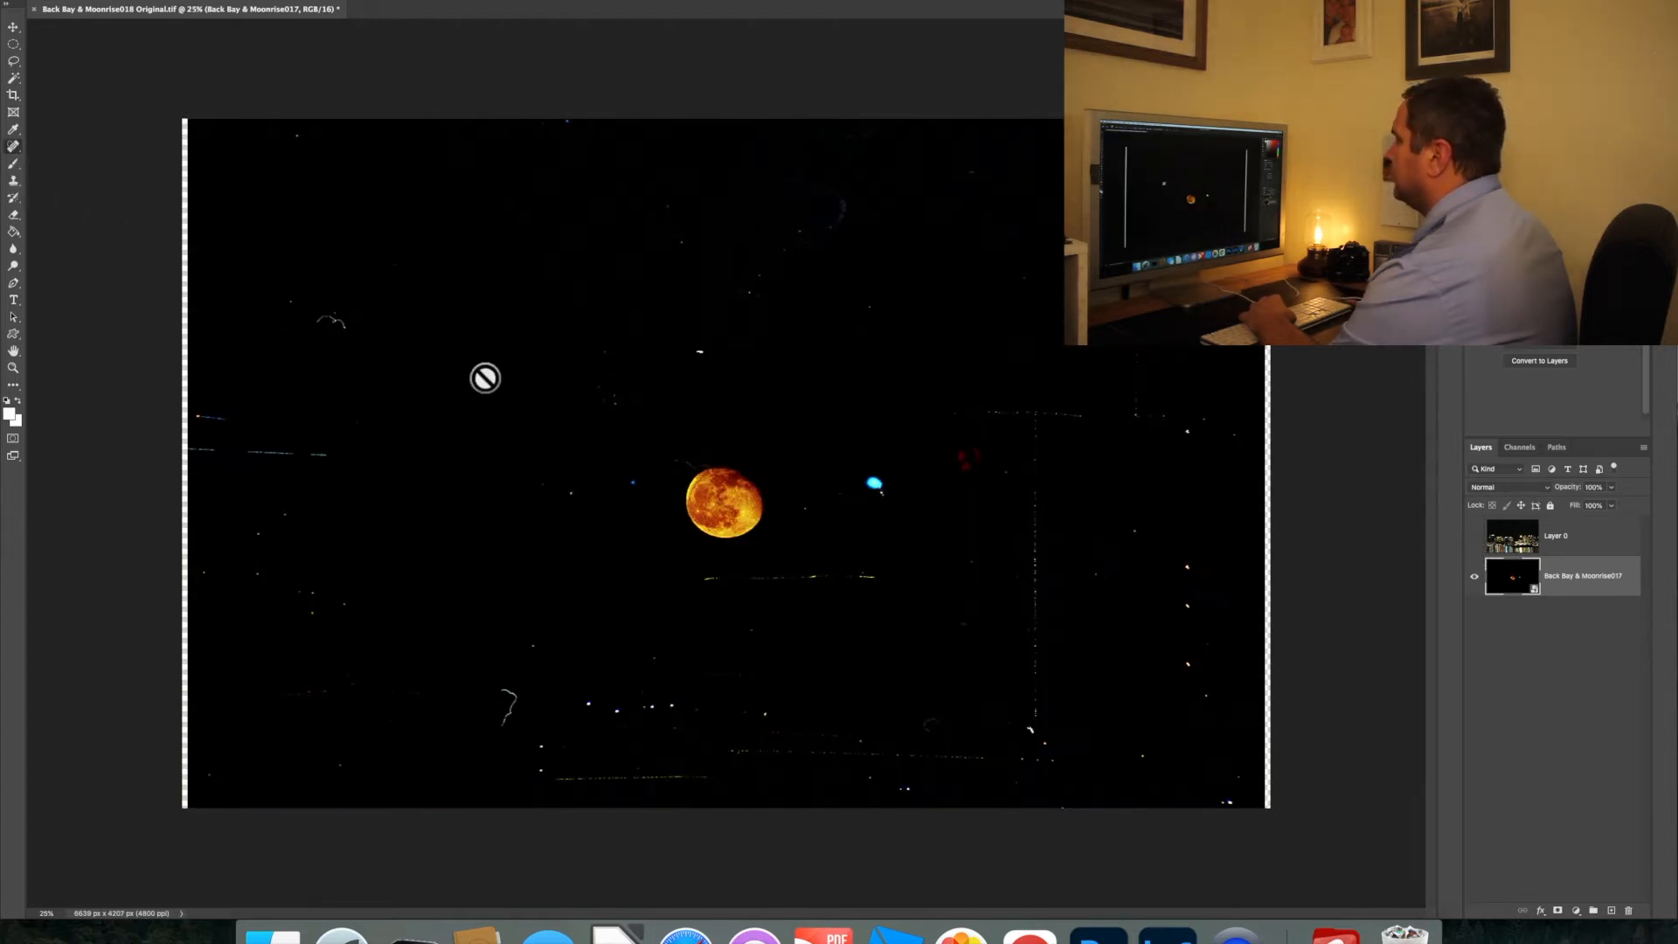
{"action": "left_click", "coordinate": [641, 430]}
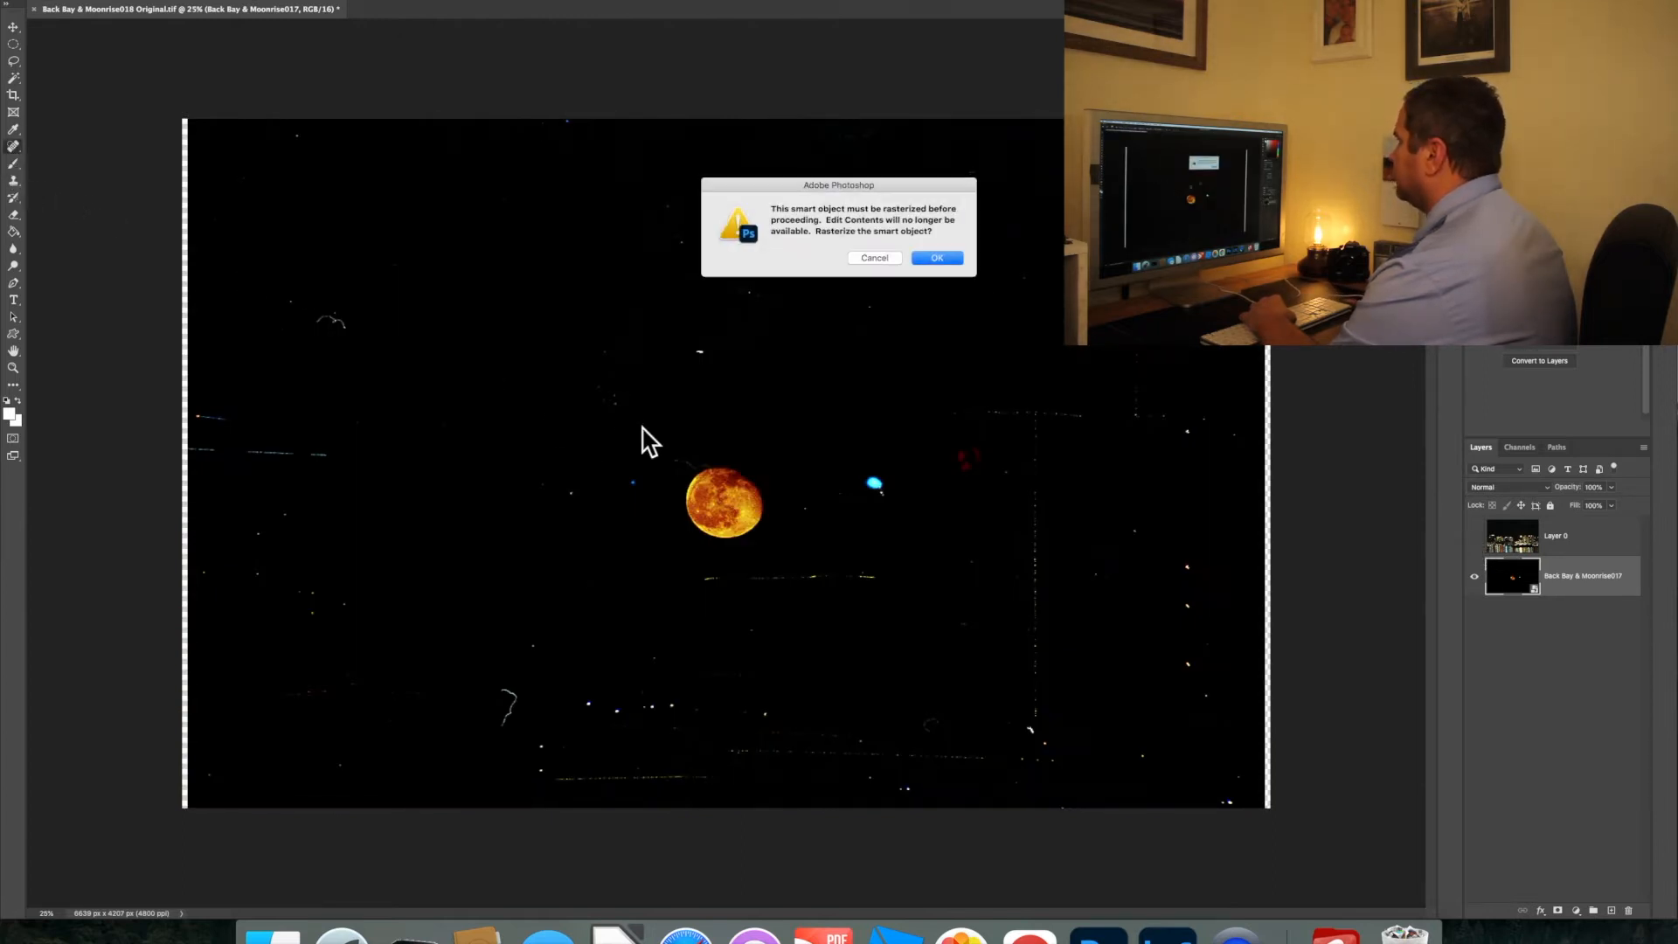
{"action": "left_click", "coordinate": [937, 259]}
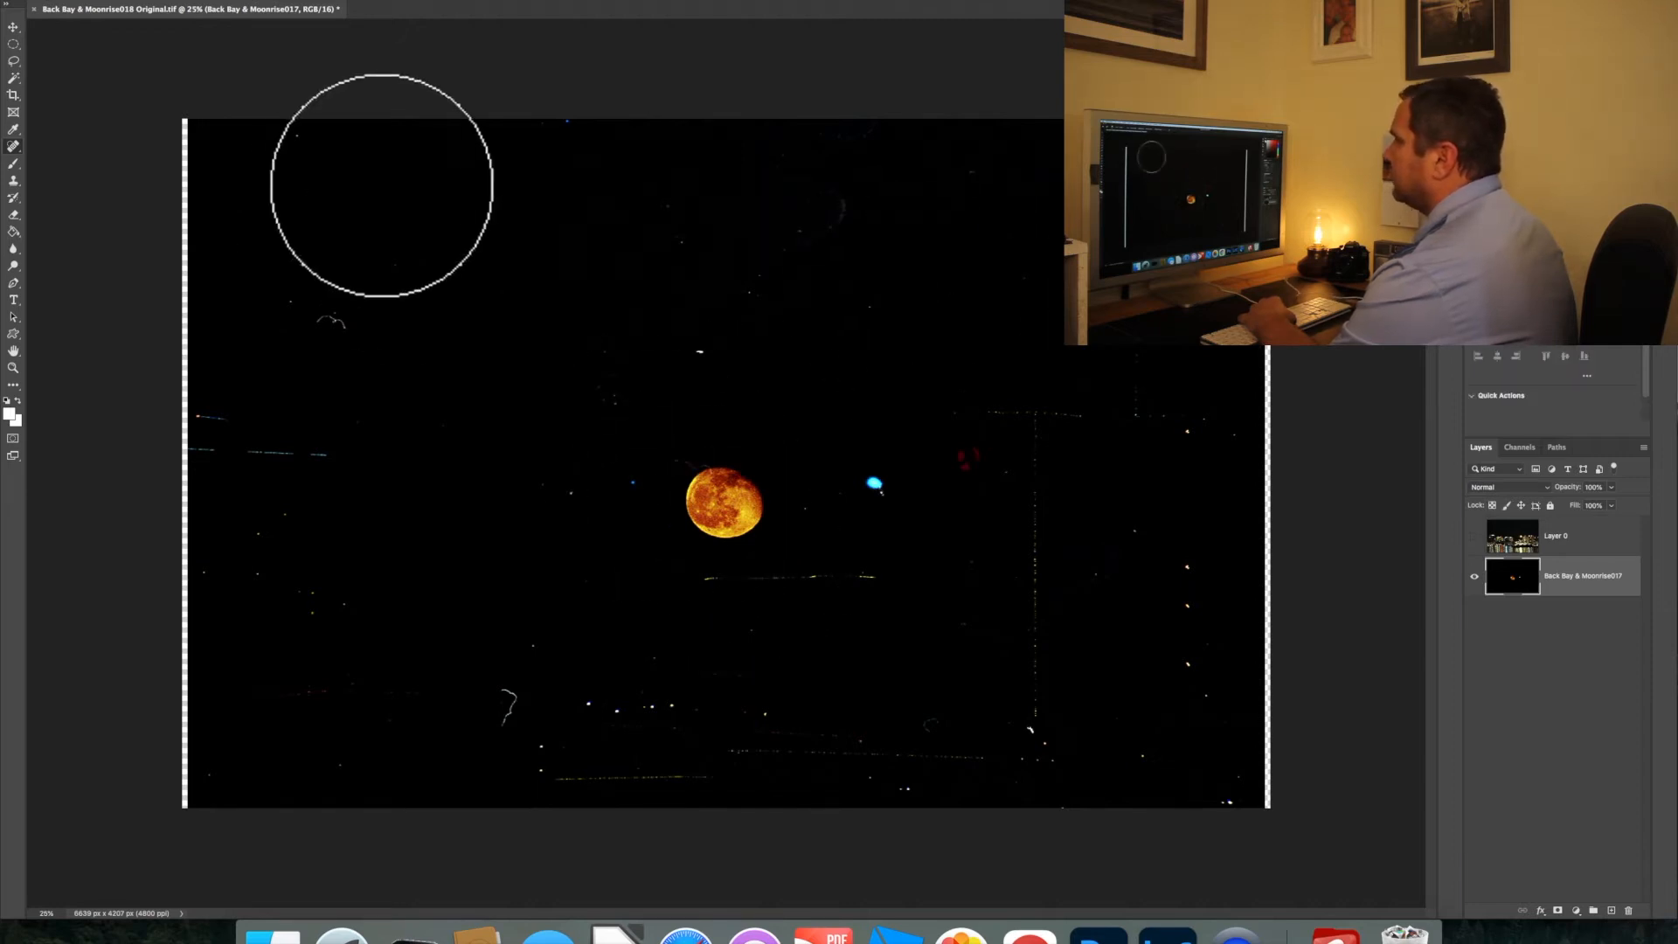
{"action": "right_click", "coordinate": [99, 5]}
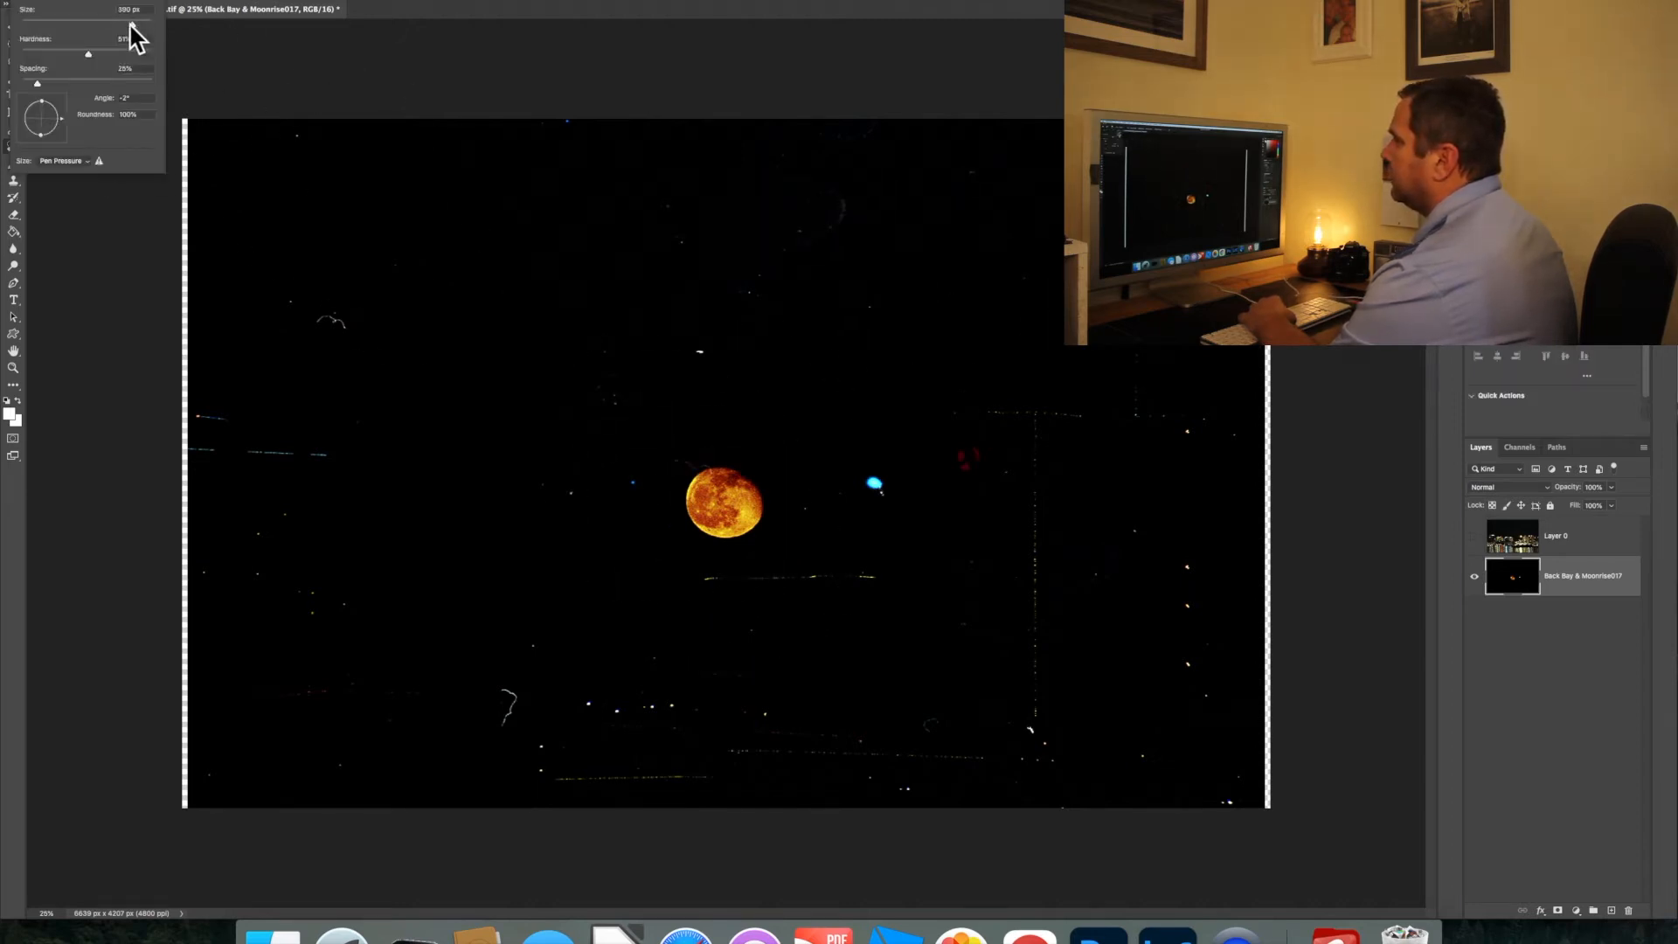
{"action": "left_click_drag", "start_coordinate": [70, 25], "coordinate": [67, 26]}
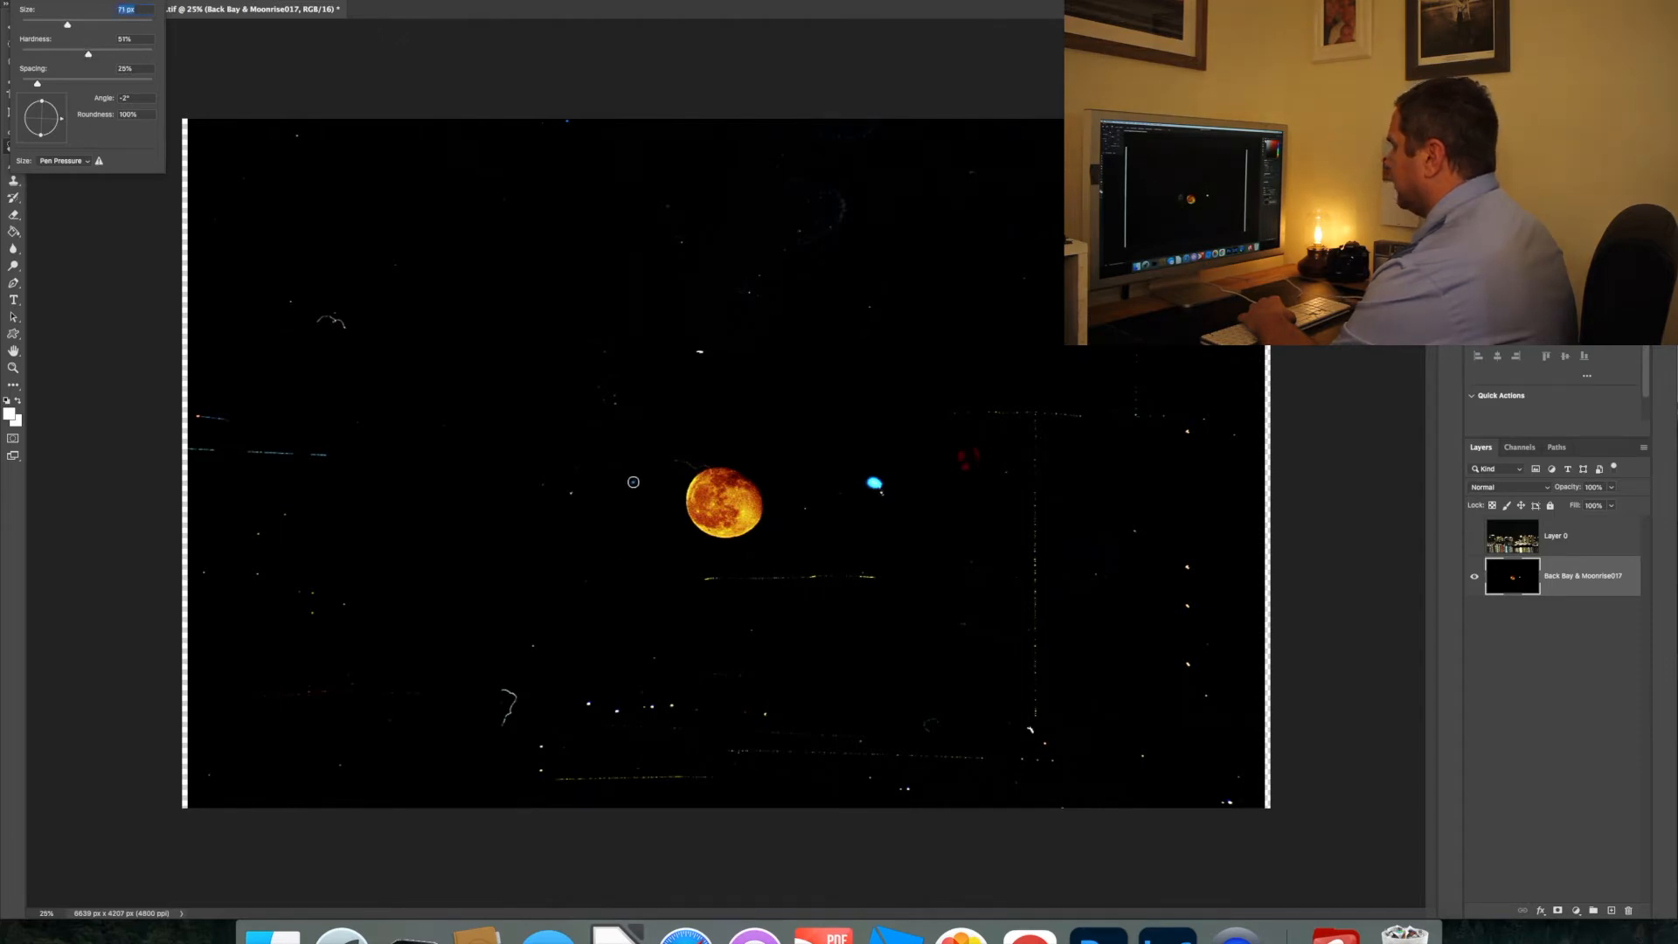
{"action": "key", "text": "Return"}
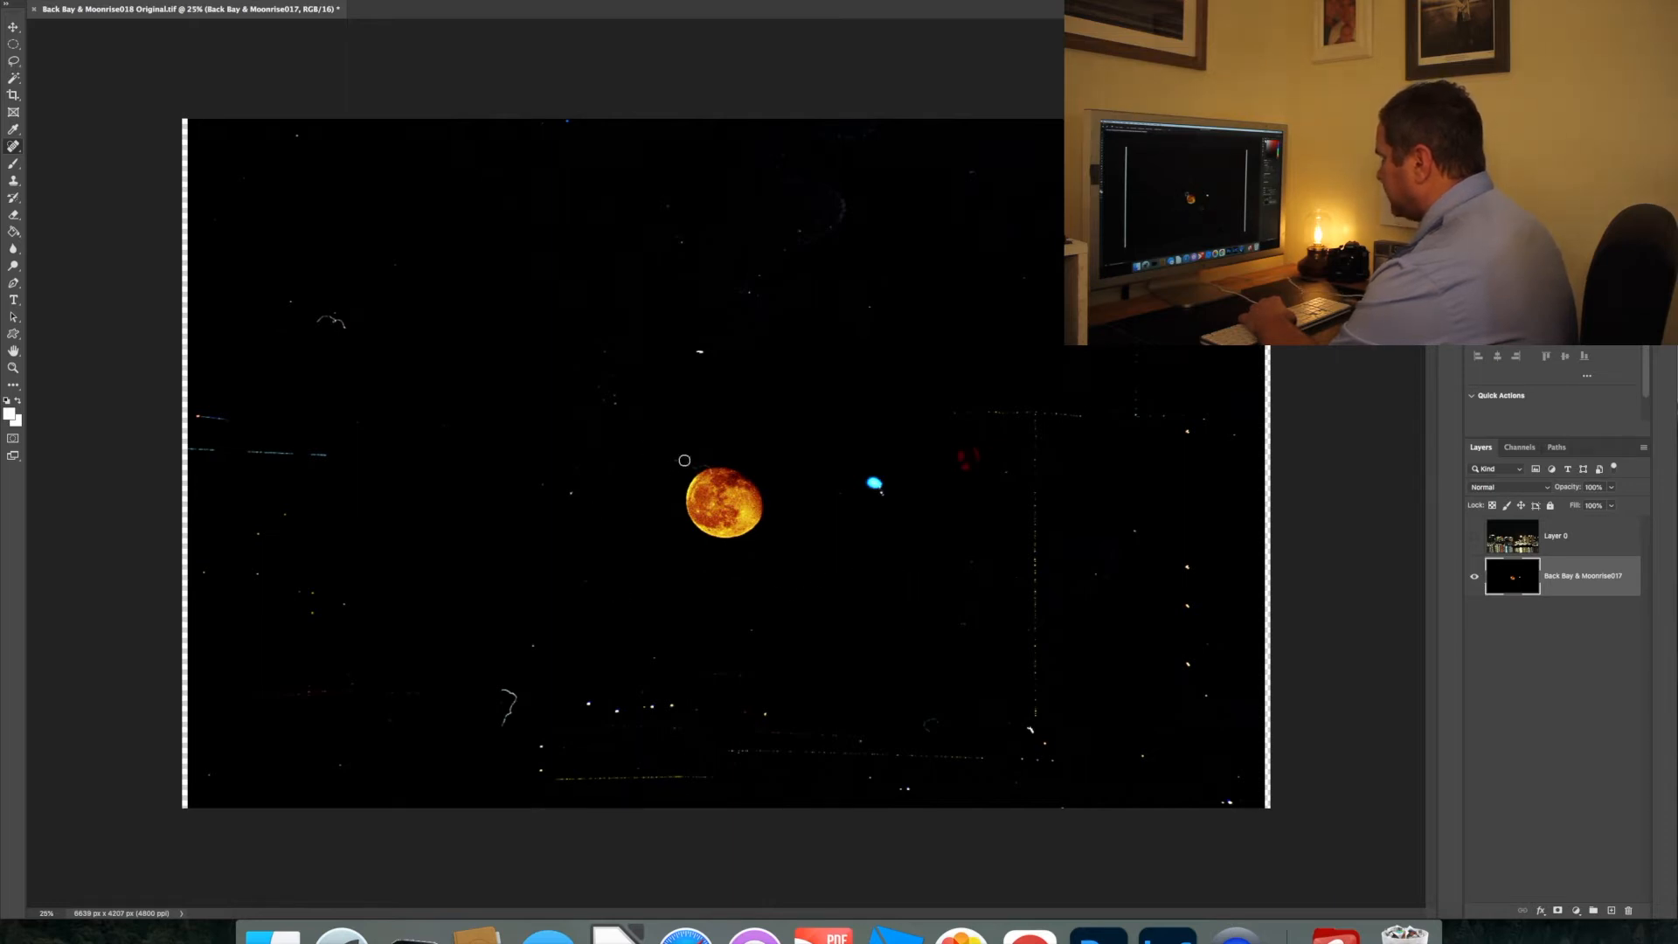
Reduce the healing brush to about 25 px and heal the bright blemish at the moon's upper edge
{"action": "key", "text": "super+equal"}
{"action": "key", "text": "super+equal"}
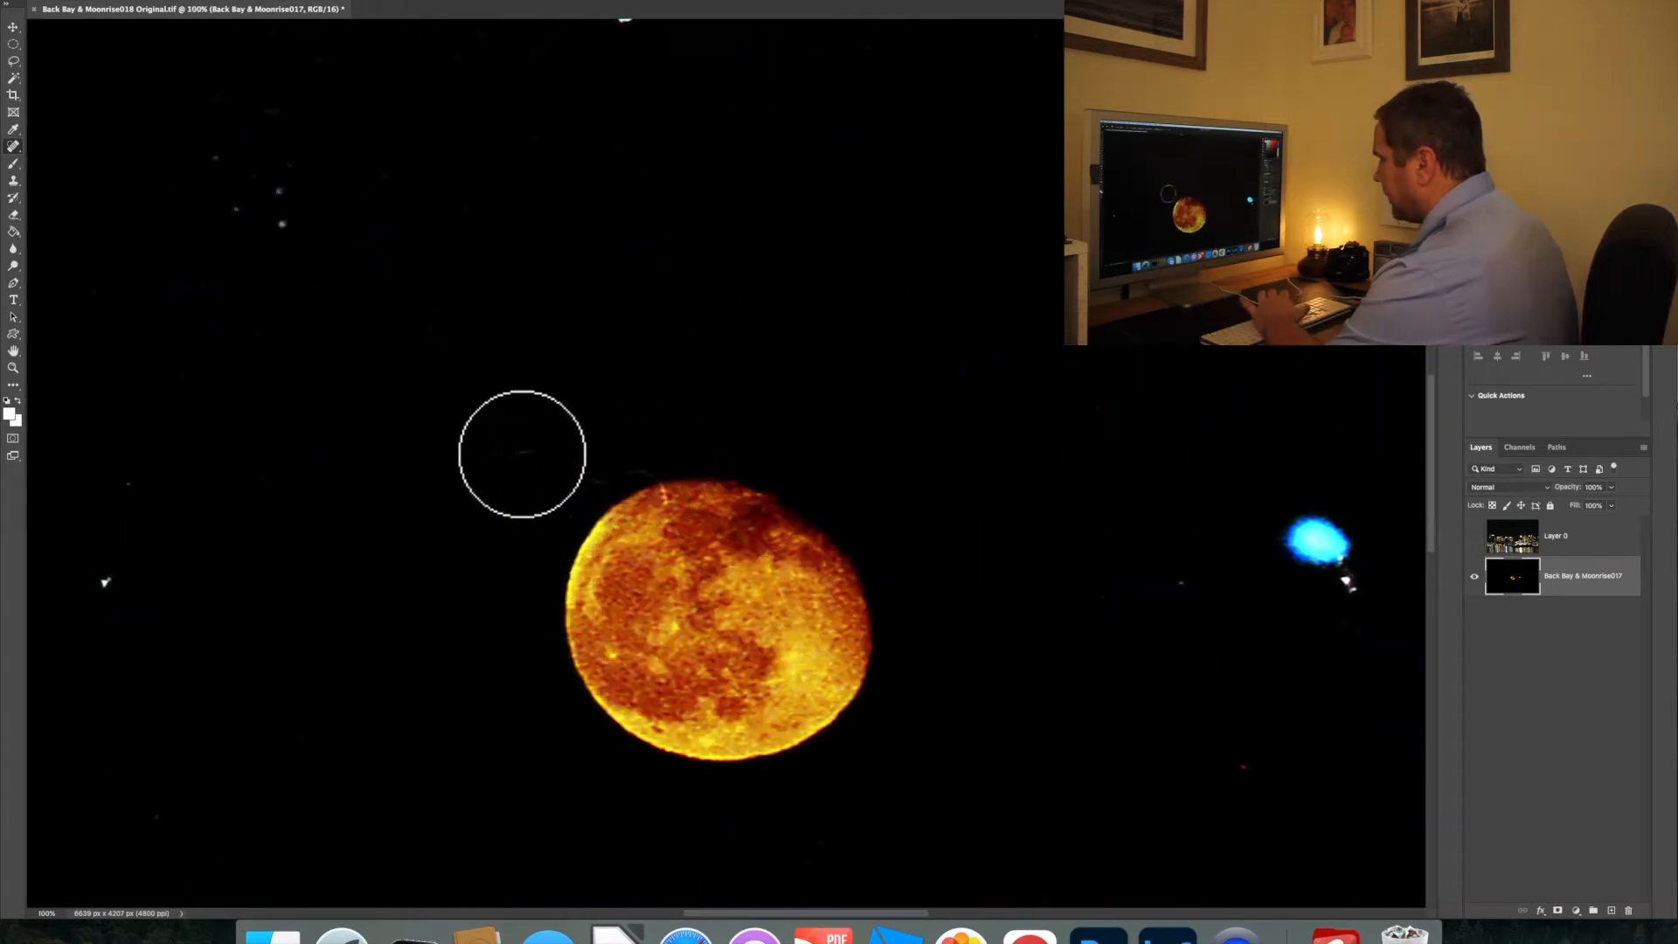
{"action": "left_click", "coordinate": [672, 514]}
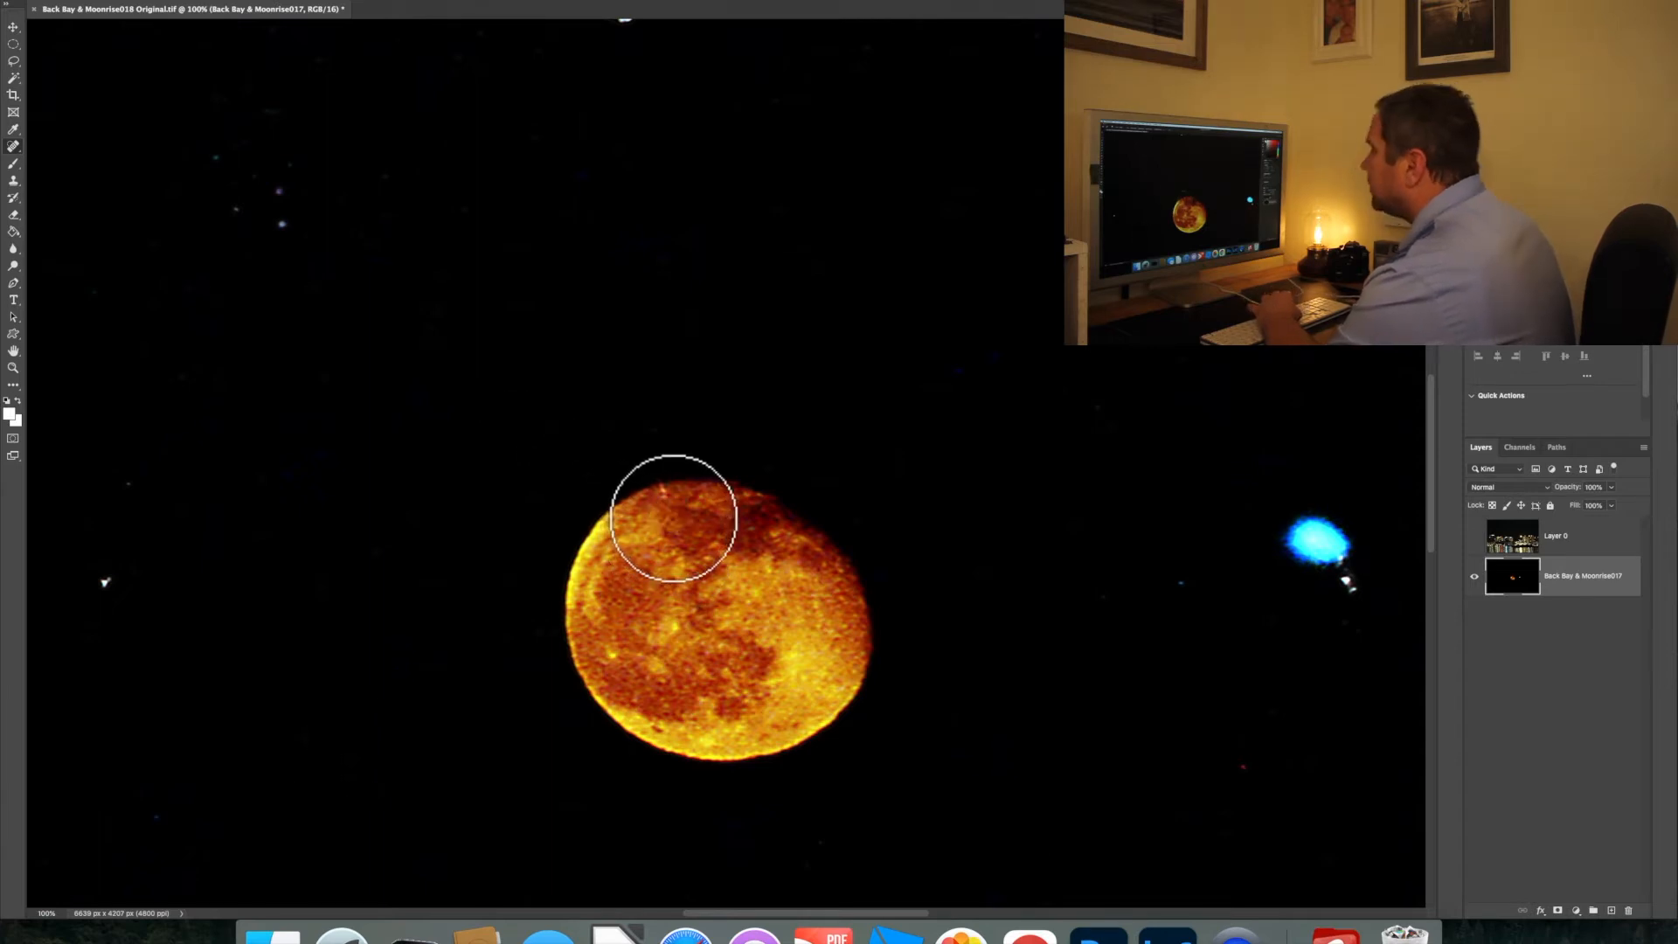
{"action": "left_click", "coordinate": [100, 7]}
{"action": "left_click_drag", "start_coordinate": [65, 24], "coordinate": [37, 23]}
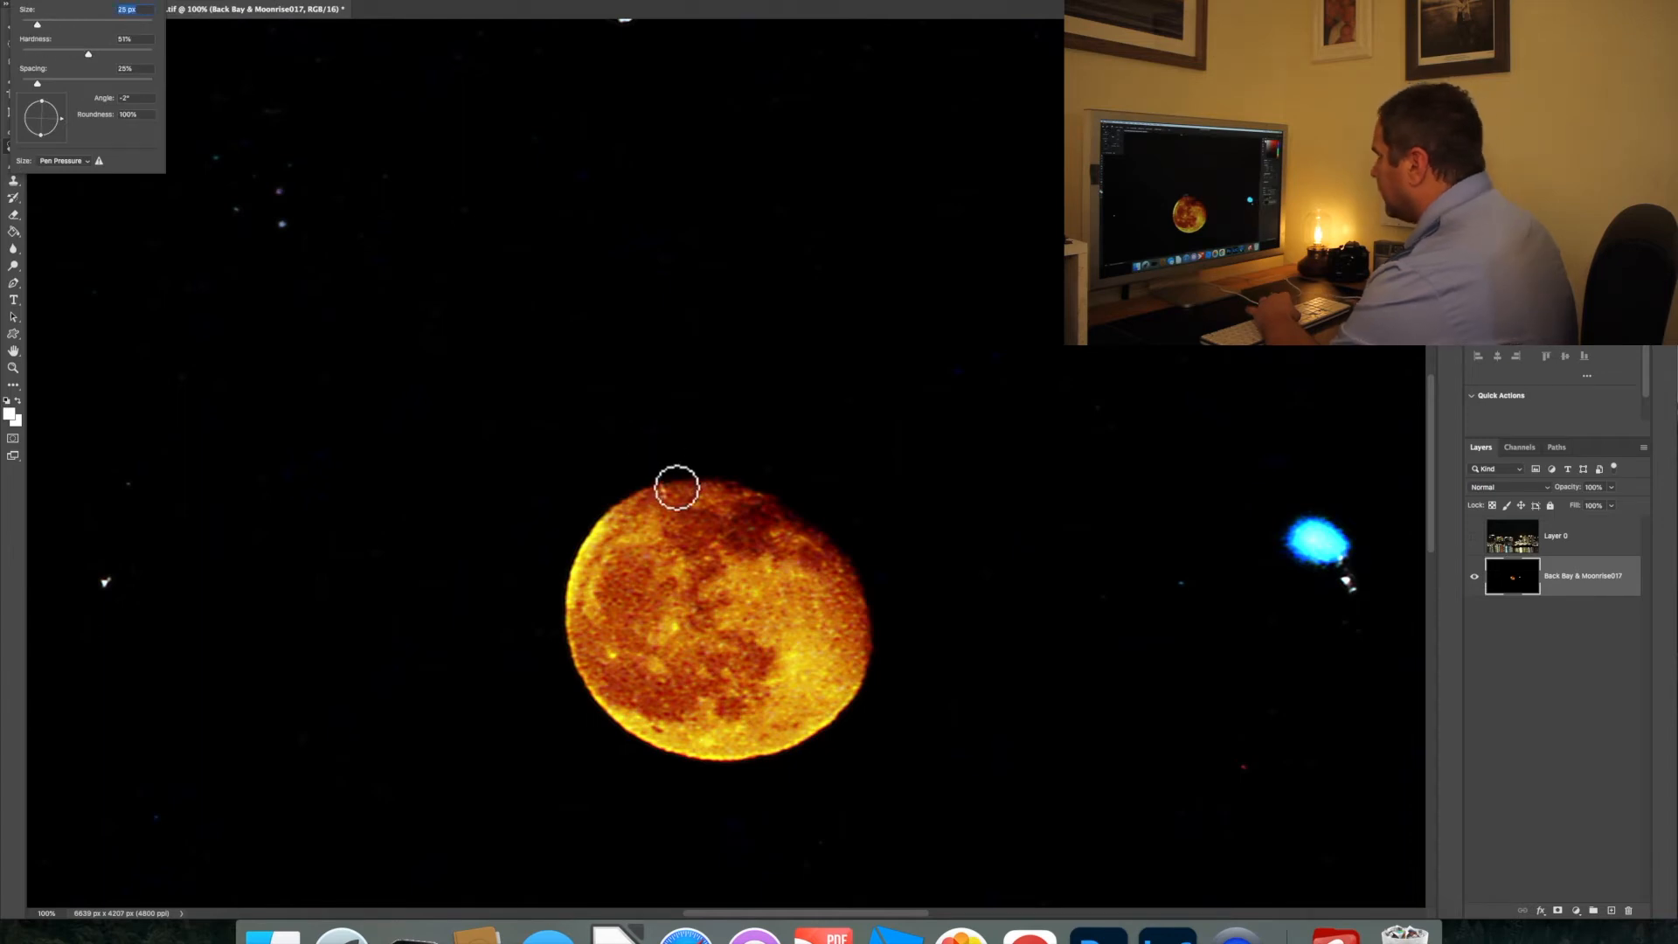
{"action": "left_click", "coordinate": [667, 495]}
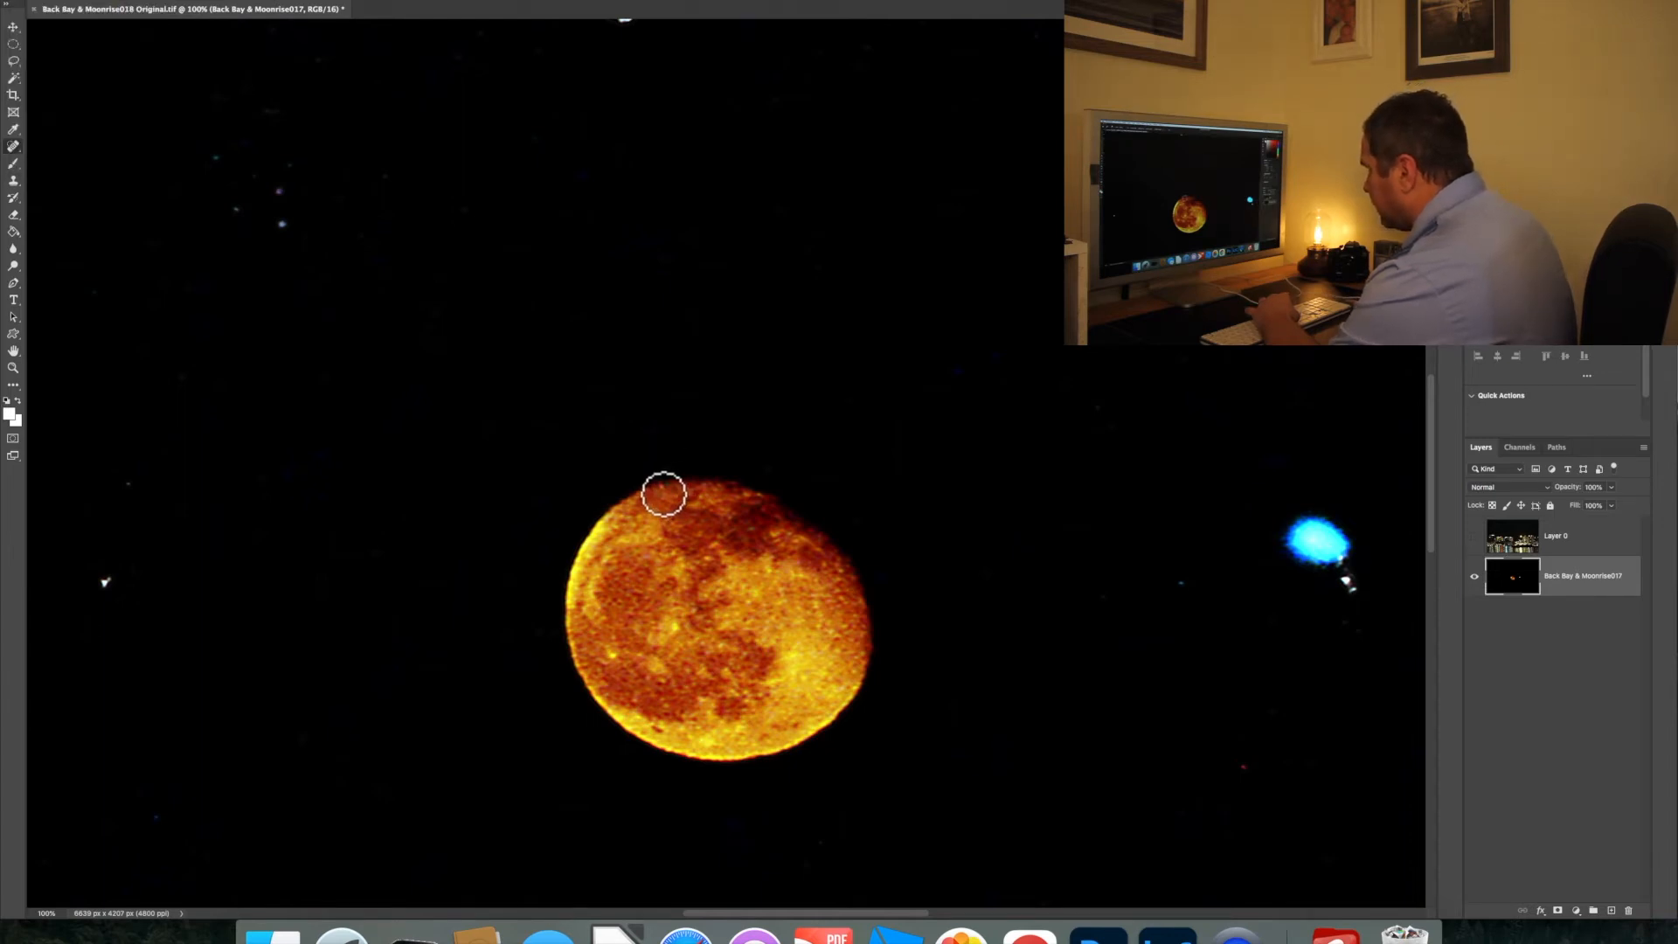
{"action": "left_click", "coordinate": [662, 496]}
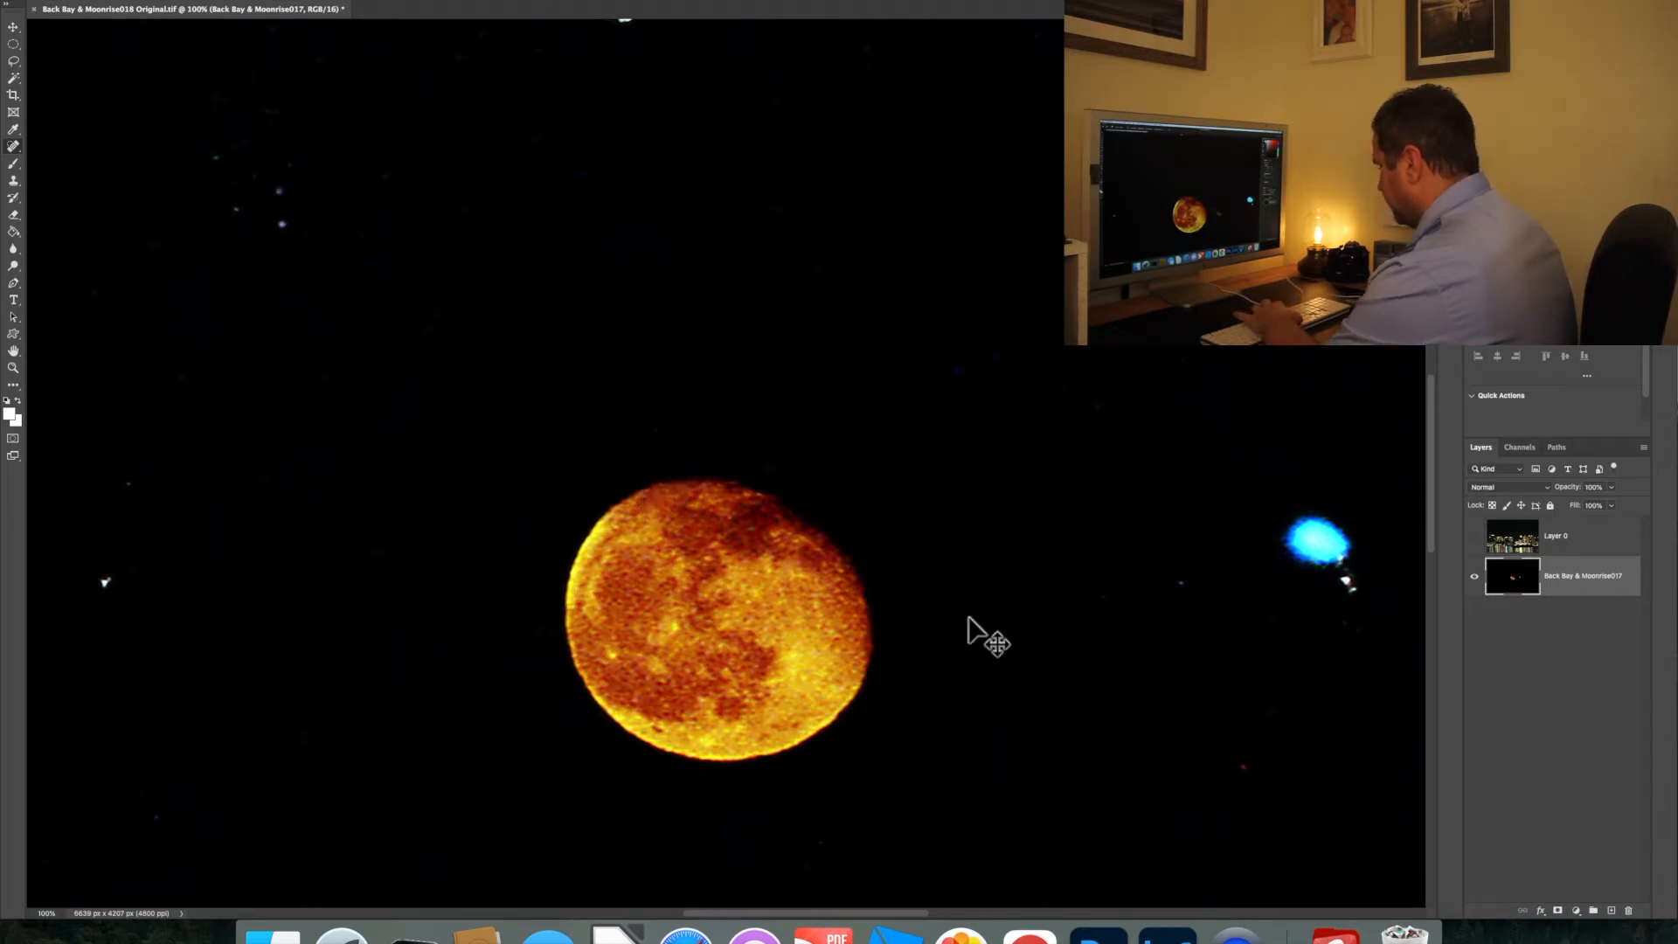
Move the moon layer back above Layer 0, with Layer 0 shown and the moon layer hidden
{"action": "key", "text": "super+minus"}
{"action": "key", "text": "super+minus"}
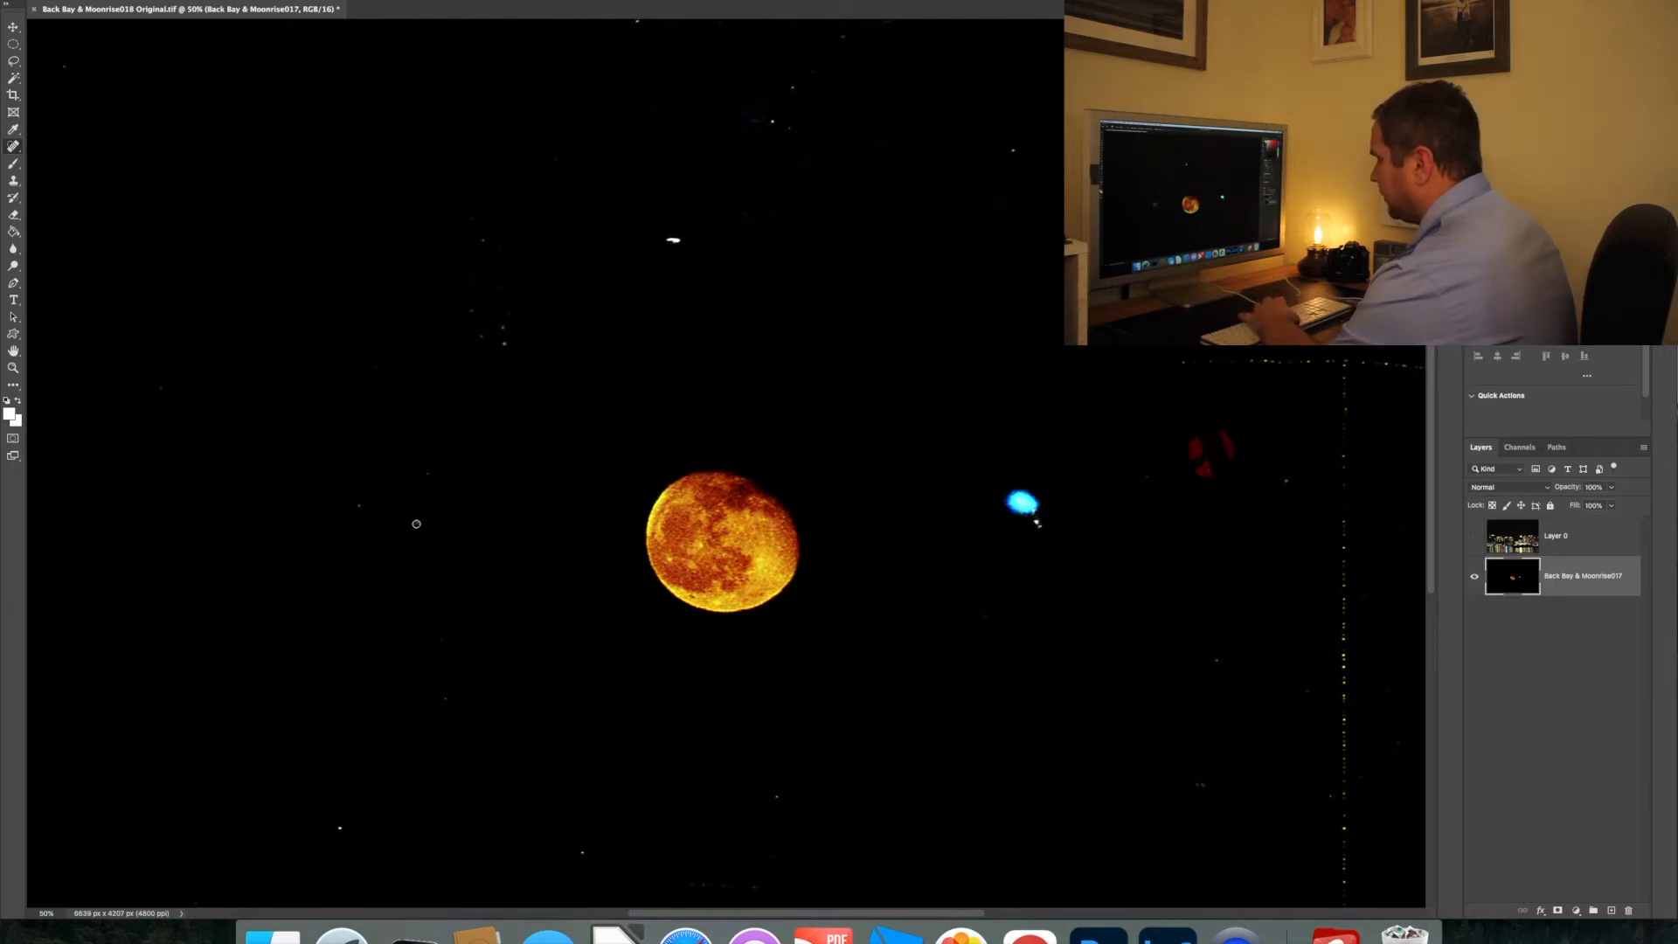
{"action": "key", "text": "super+minus"}
{"action": "key", "text": "super+minus"}
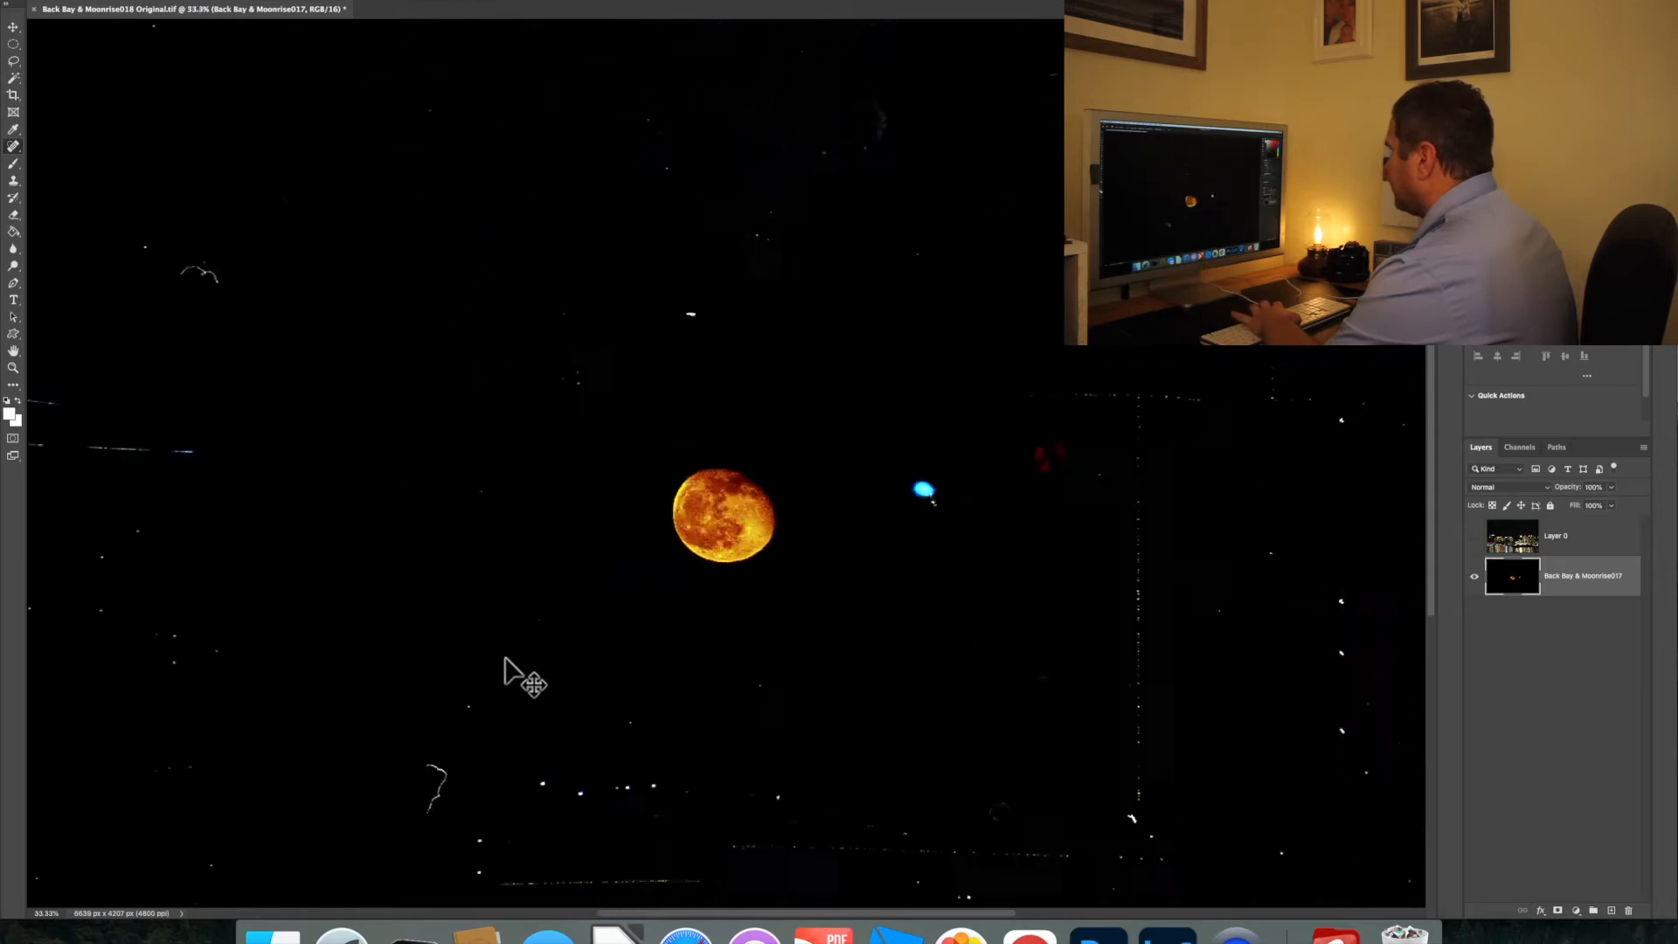
{"action": "key", "text": "super+minus"}
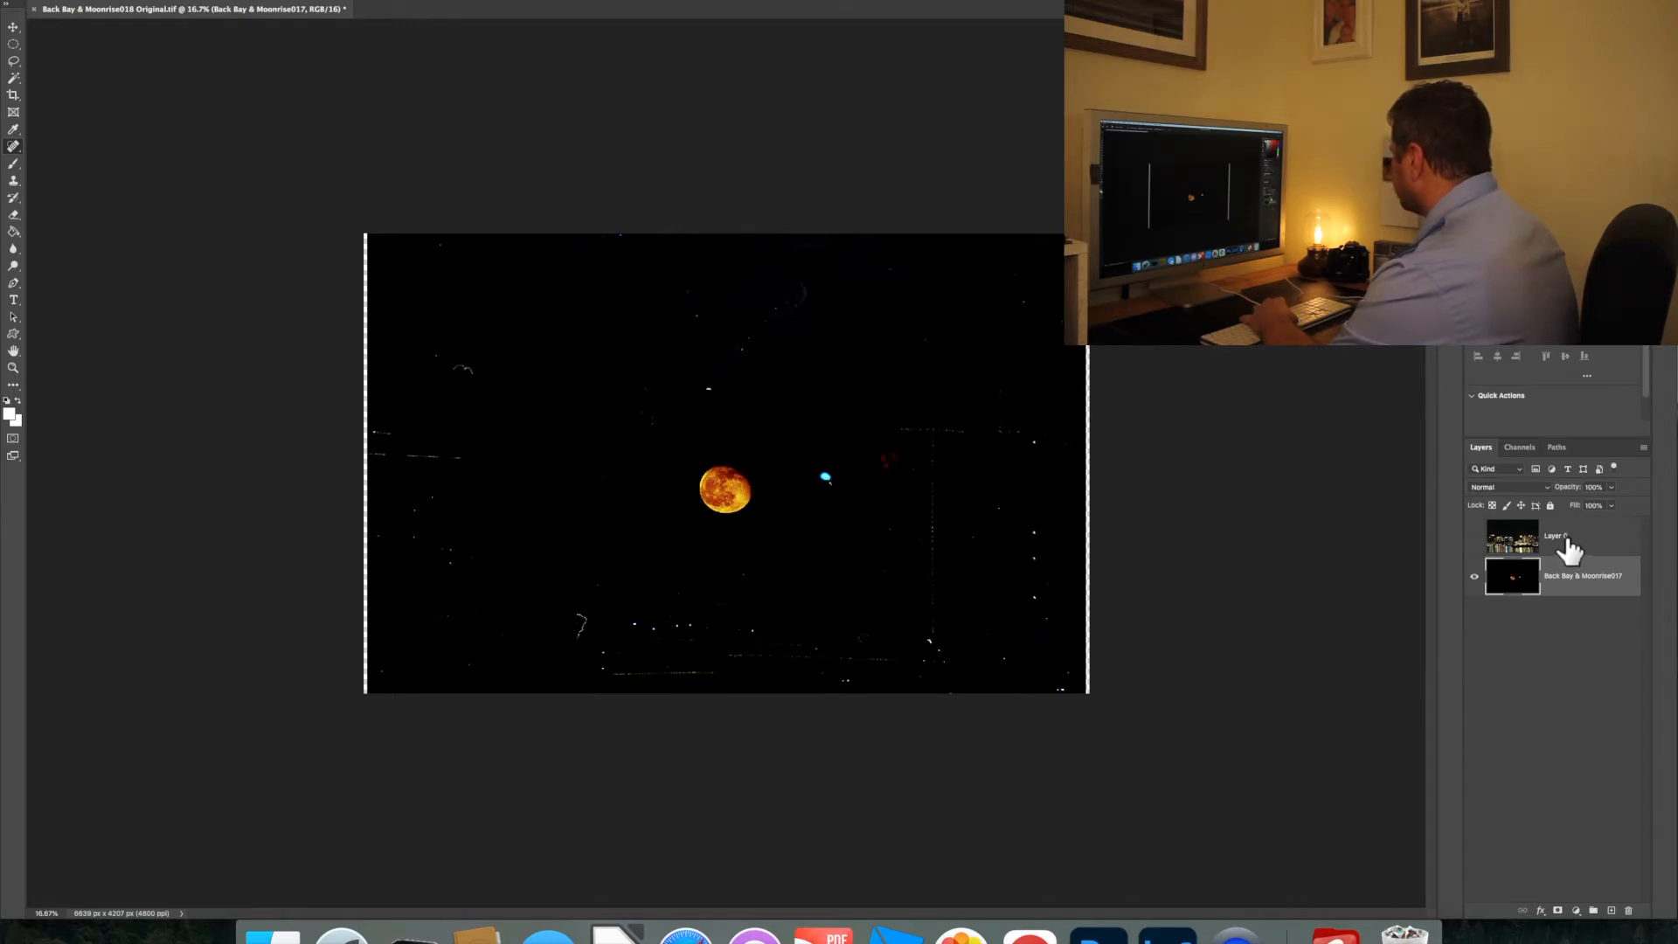
{"action": "left_click", "coordinate": [1475, 537]}
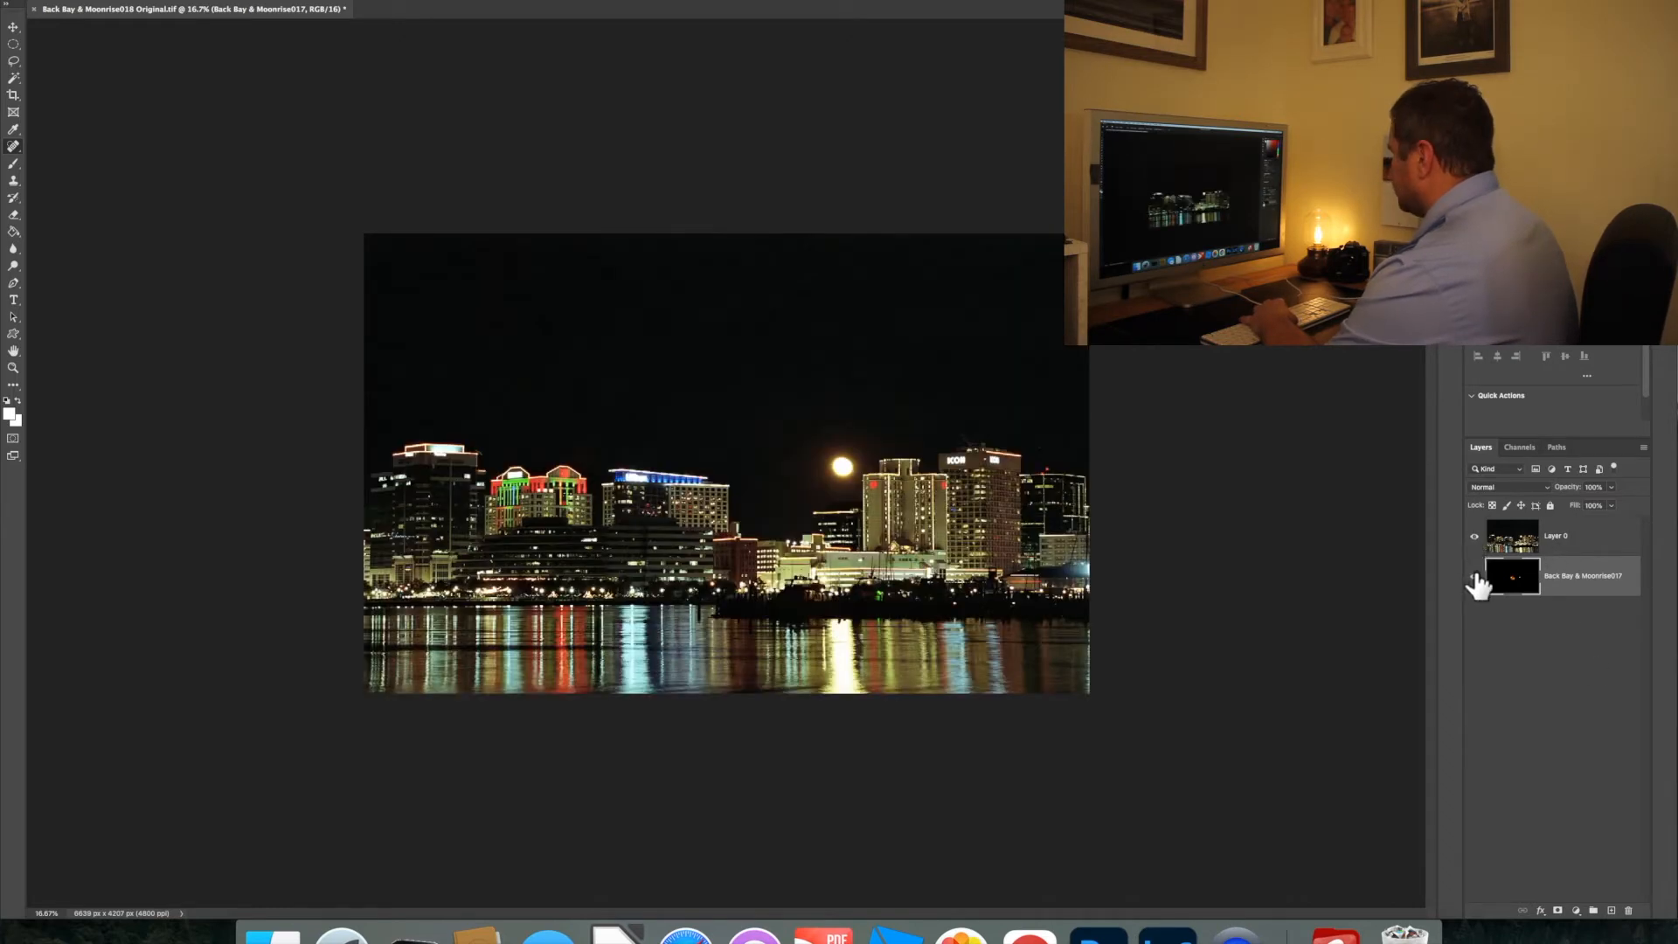
{"action": "left_click_drag", "start_coordinate": [1587, 585], "coordinate": [1590, 521]}
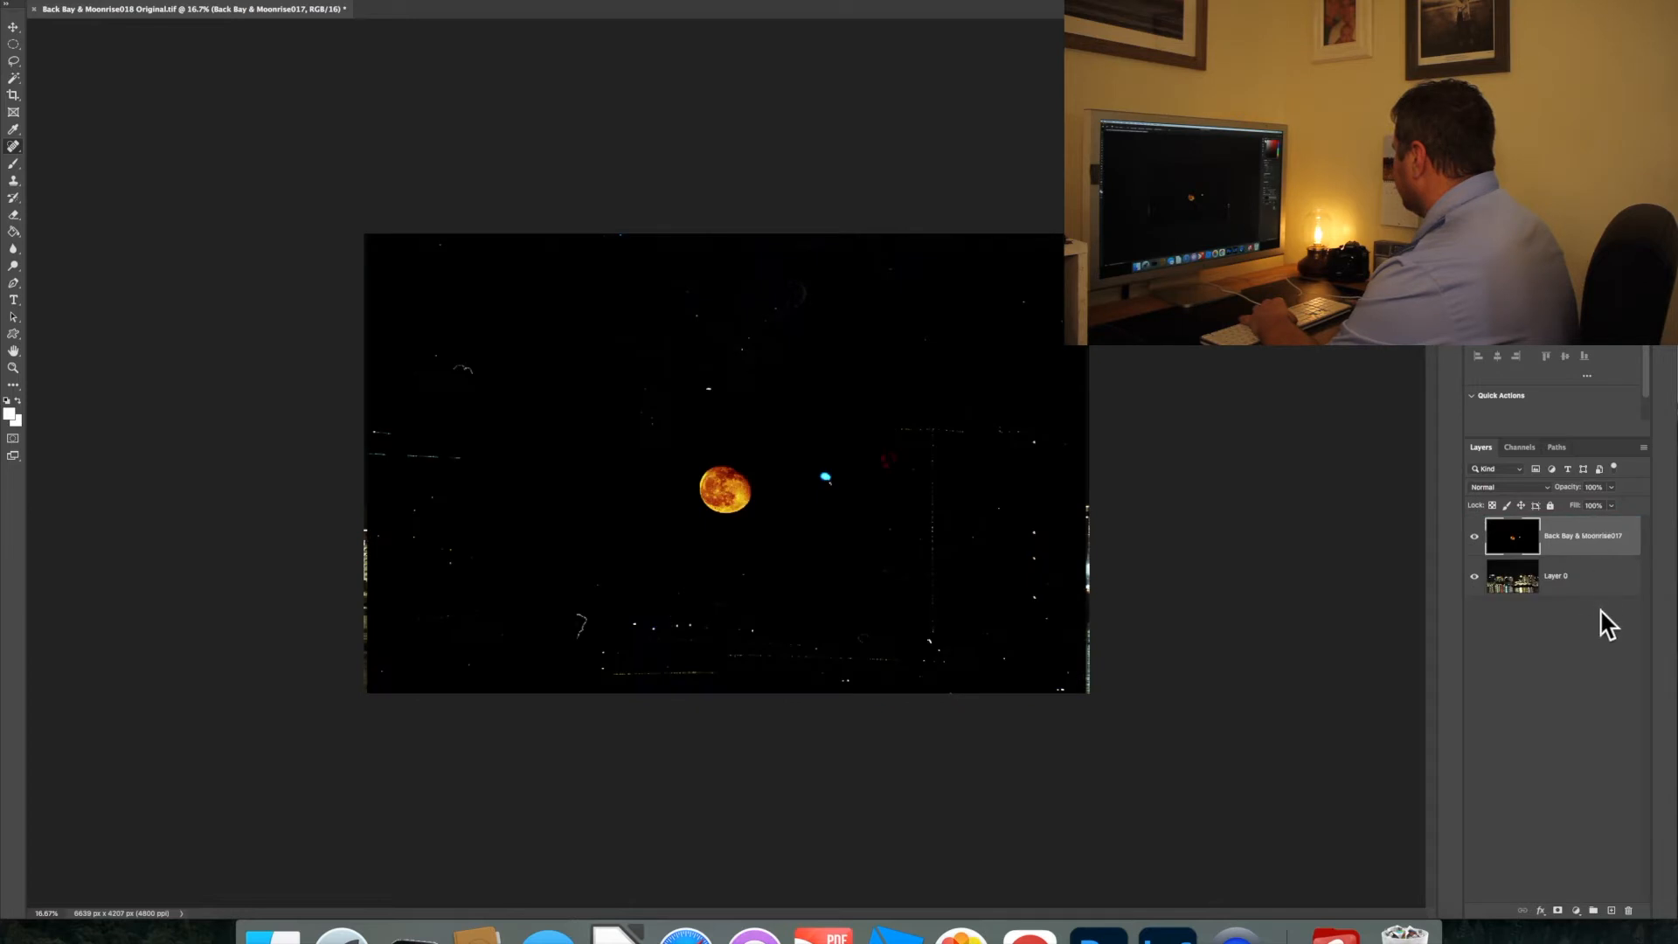
{"action": "left_click", "coordinate": [1475, 535]}
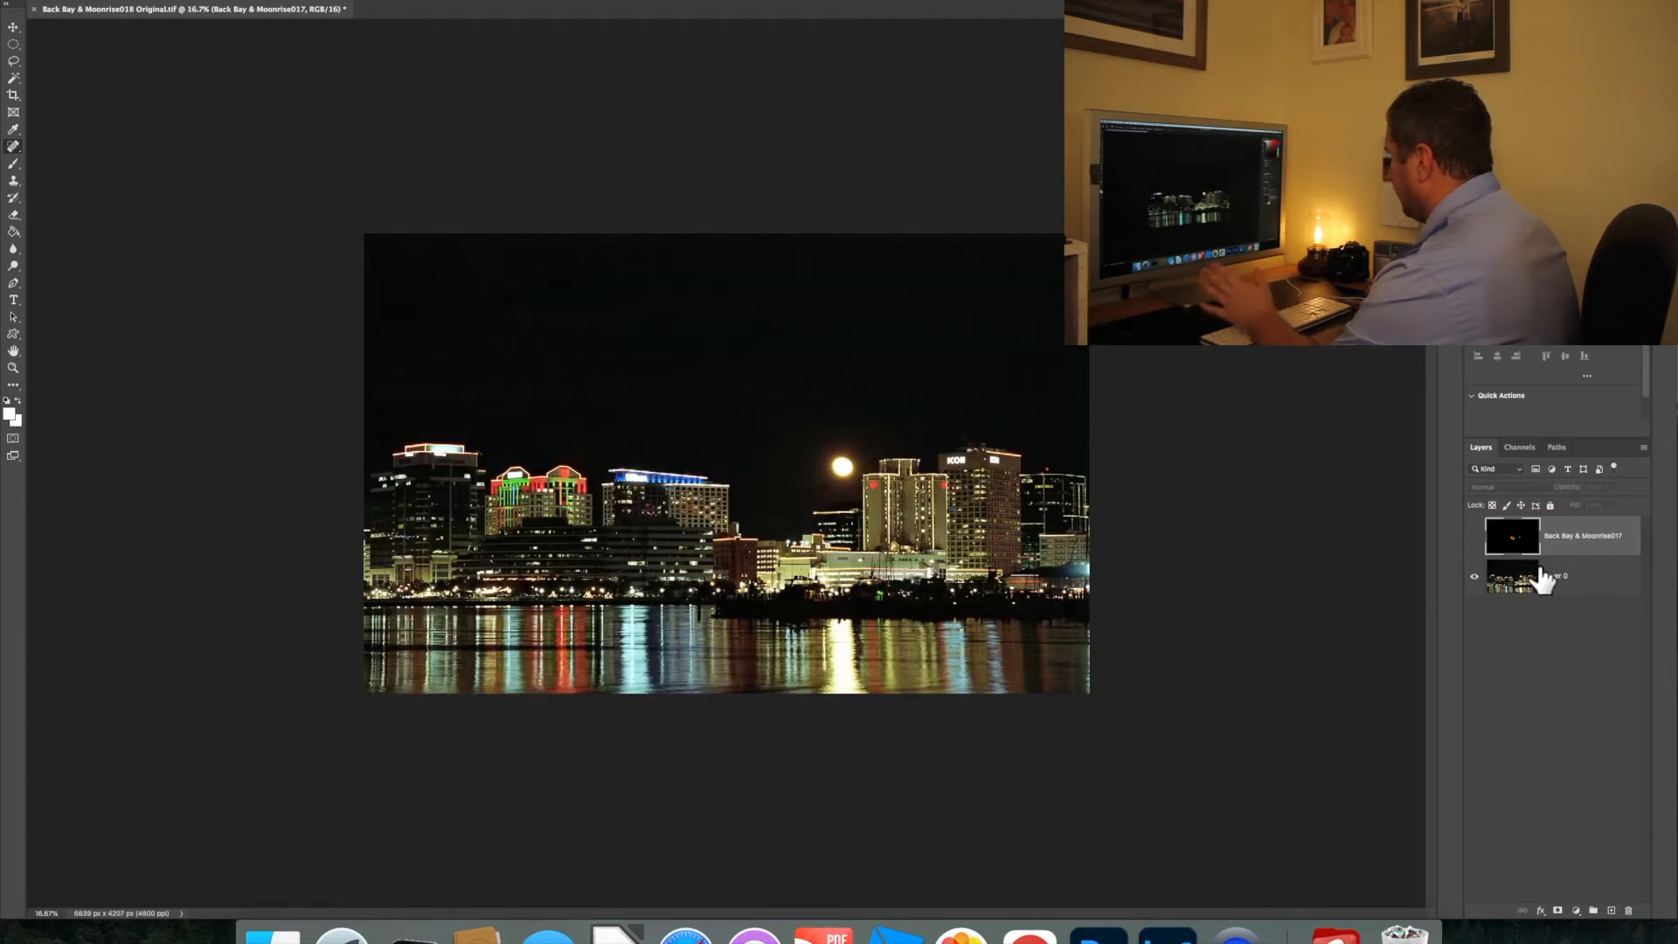
Add a black Solid Color fill layer and move it beneath Layer 0
{"action": "left_click", "coordinate": [1587, 582]}
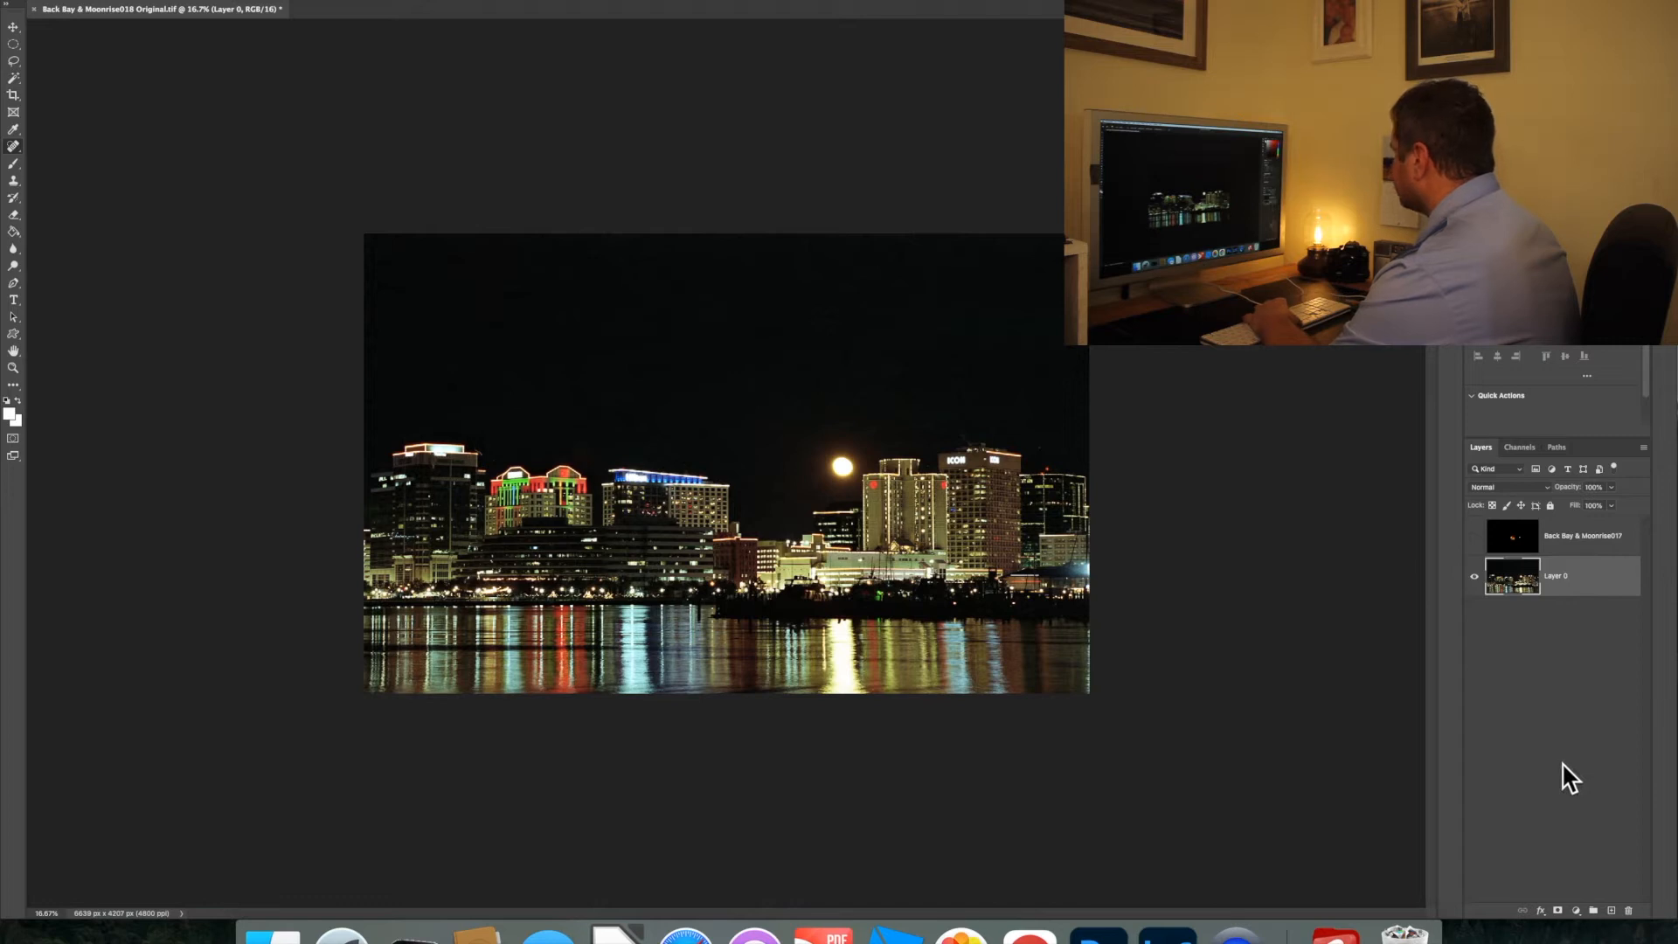
{"action": "left_click", "coordinate": [1576, 911]}
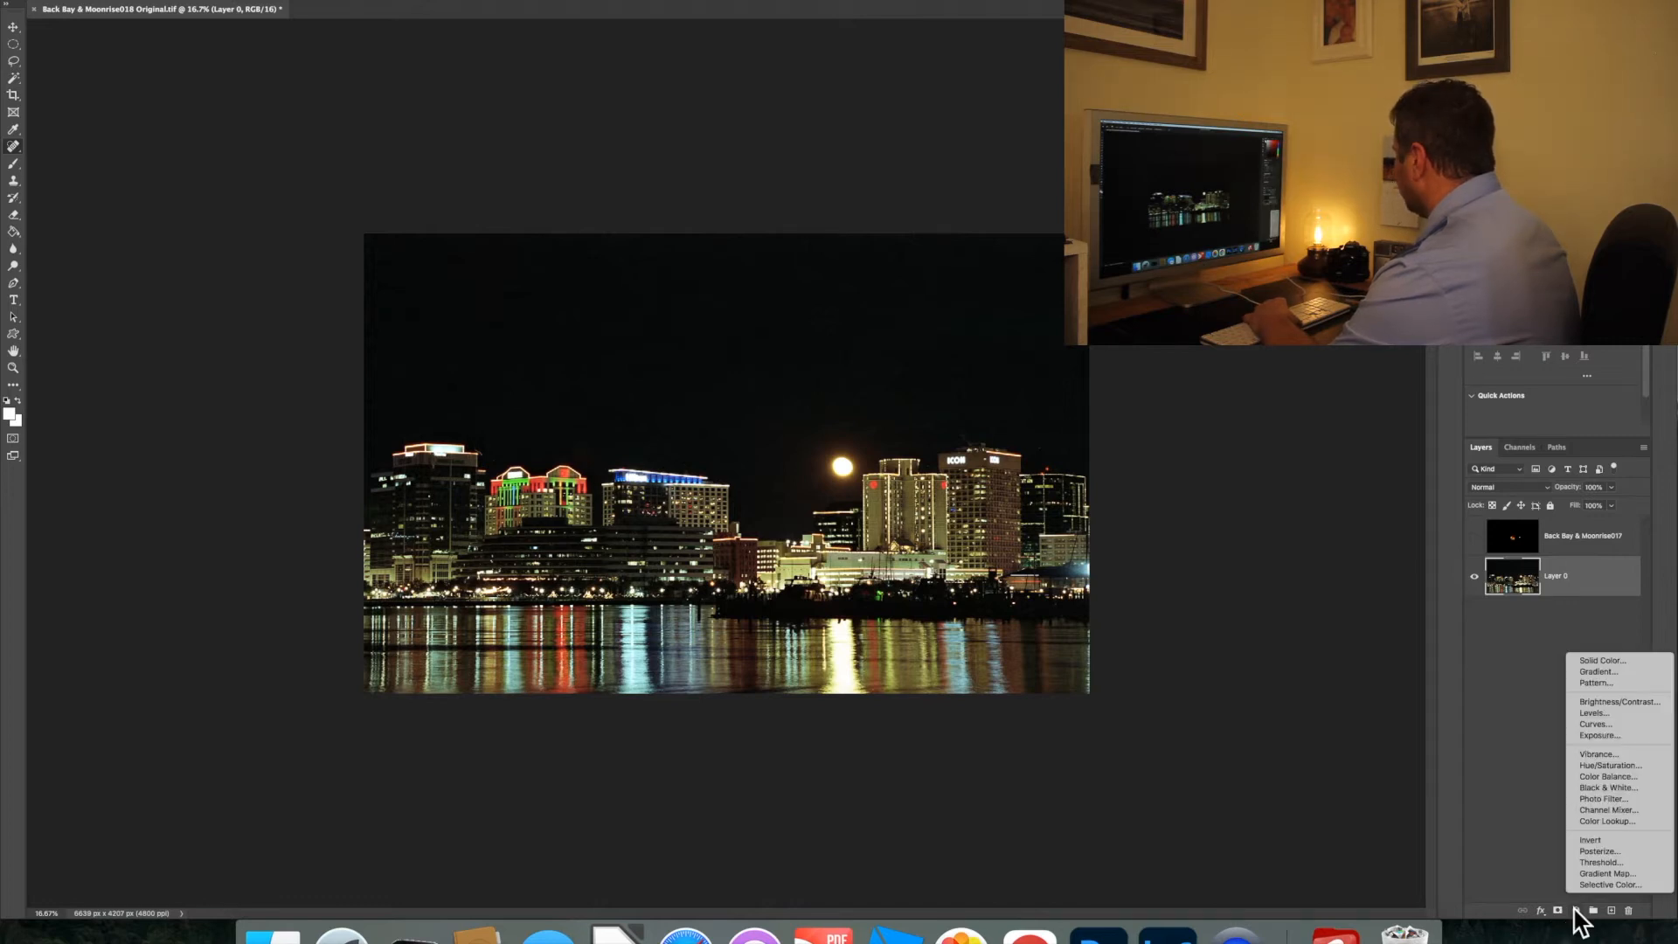
{"action": "left_click", "coordinate": [1618, 659]}
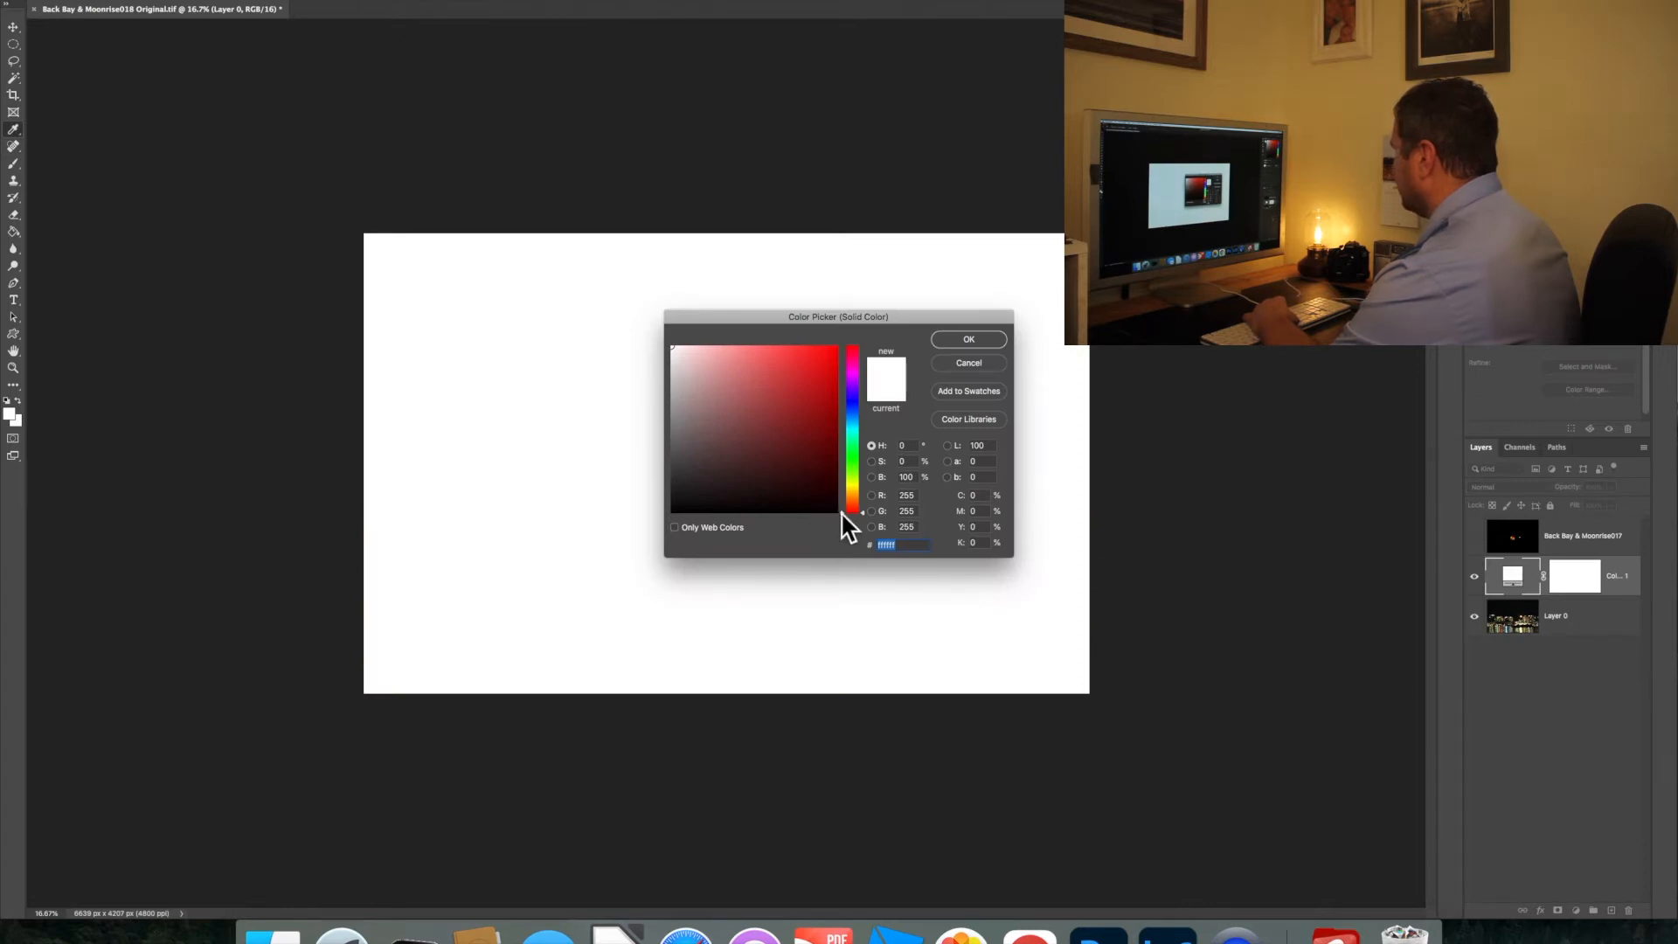
{"action": "left_click", "coordinate": [835, 513]}
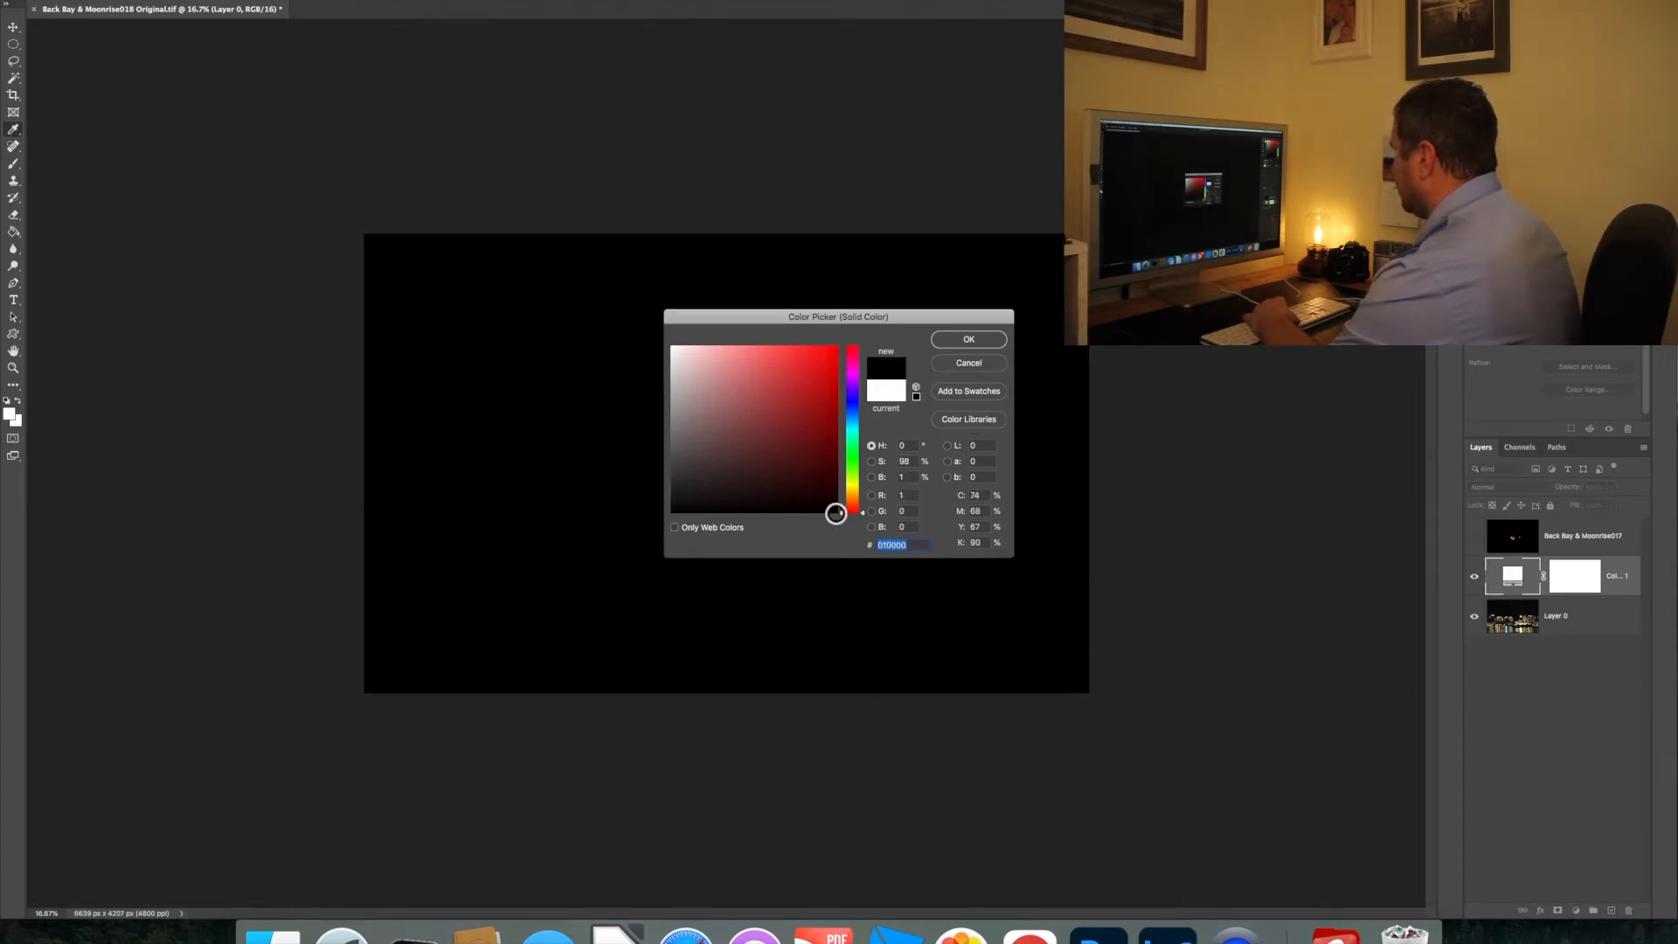
{"action": "left_click", "coordinate": [970, 340]}
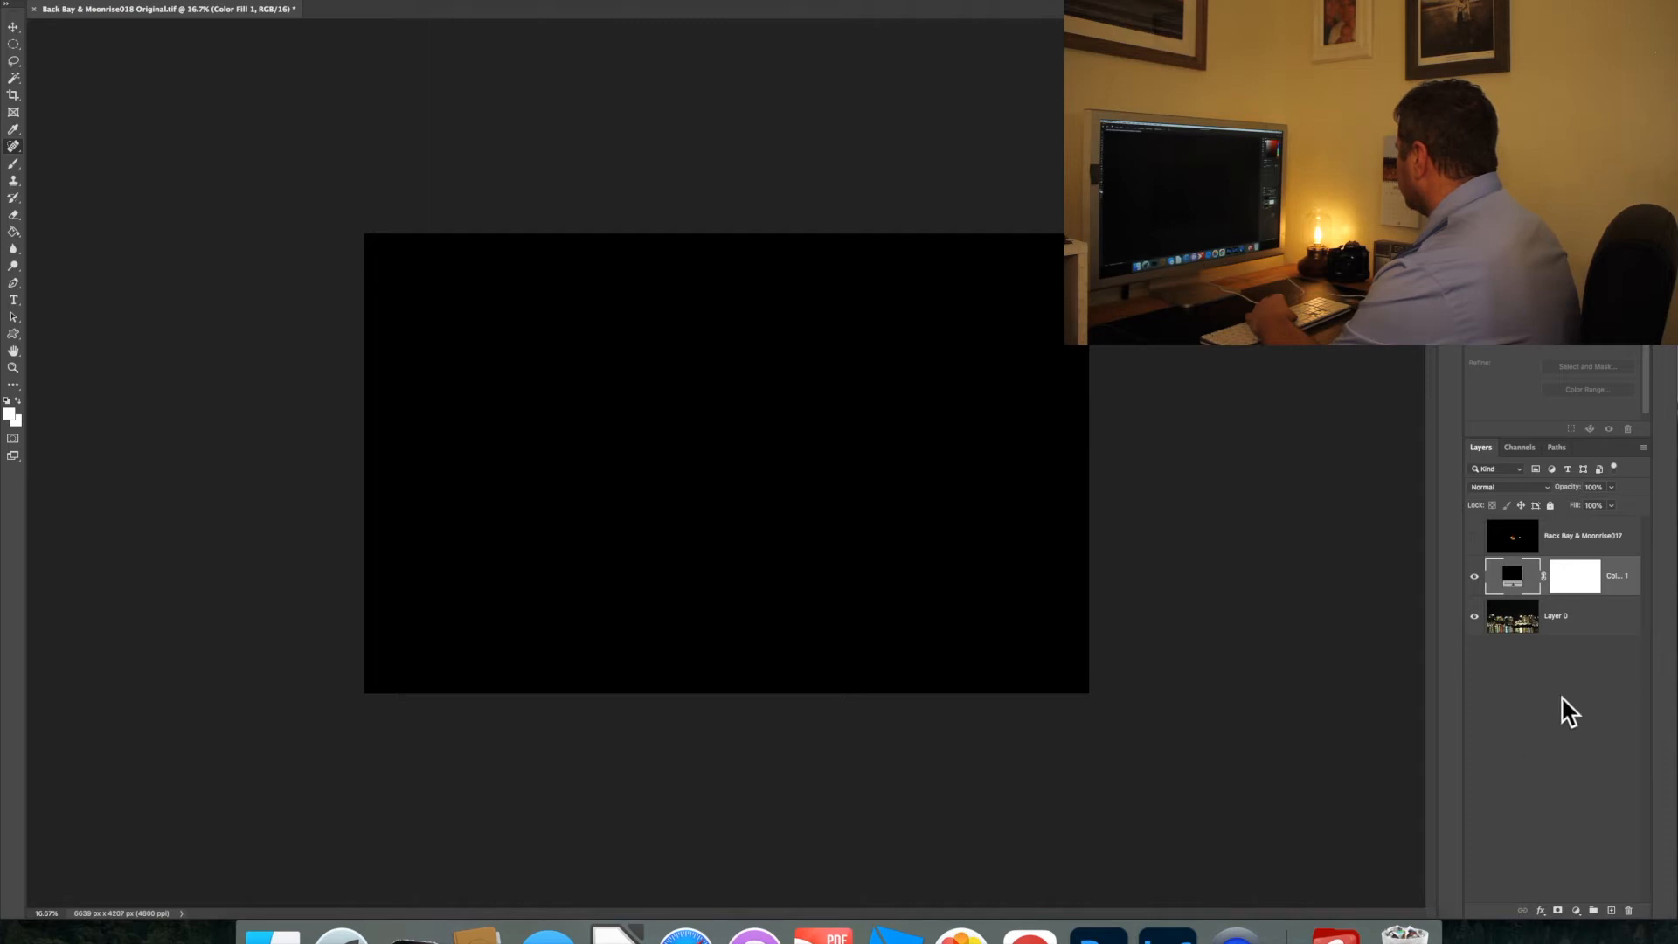
{"action": "left_click", "coordinate": [1578, 579]}
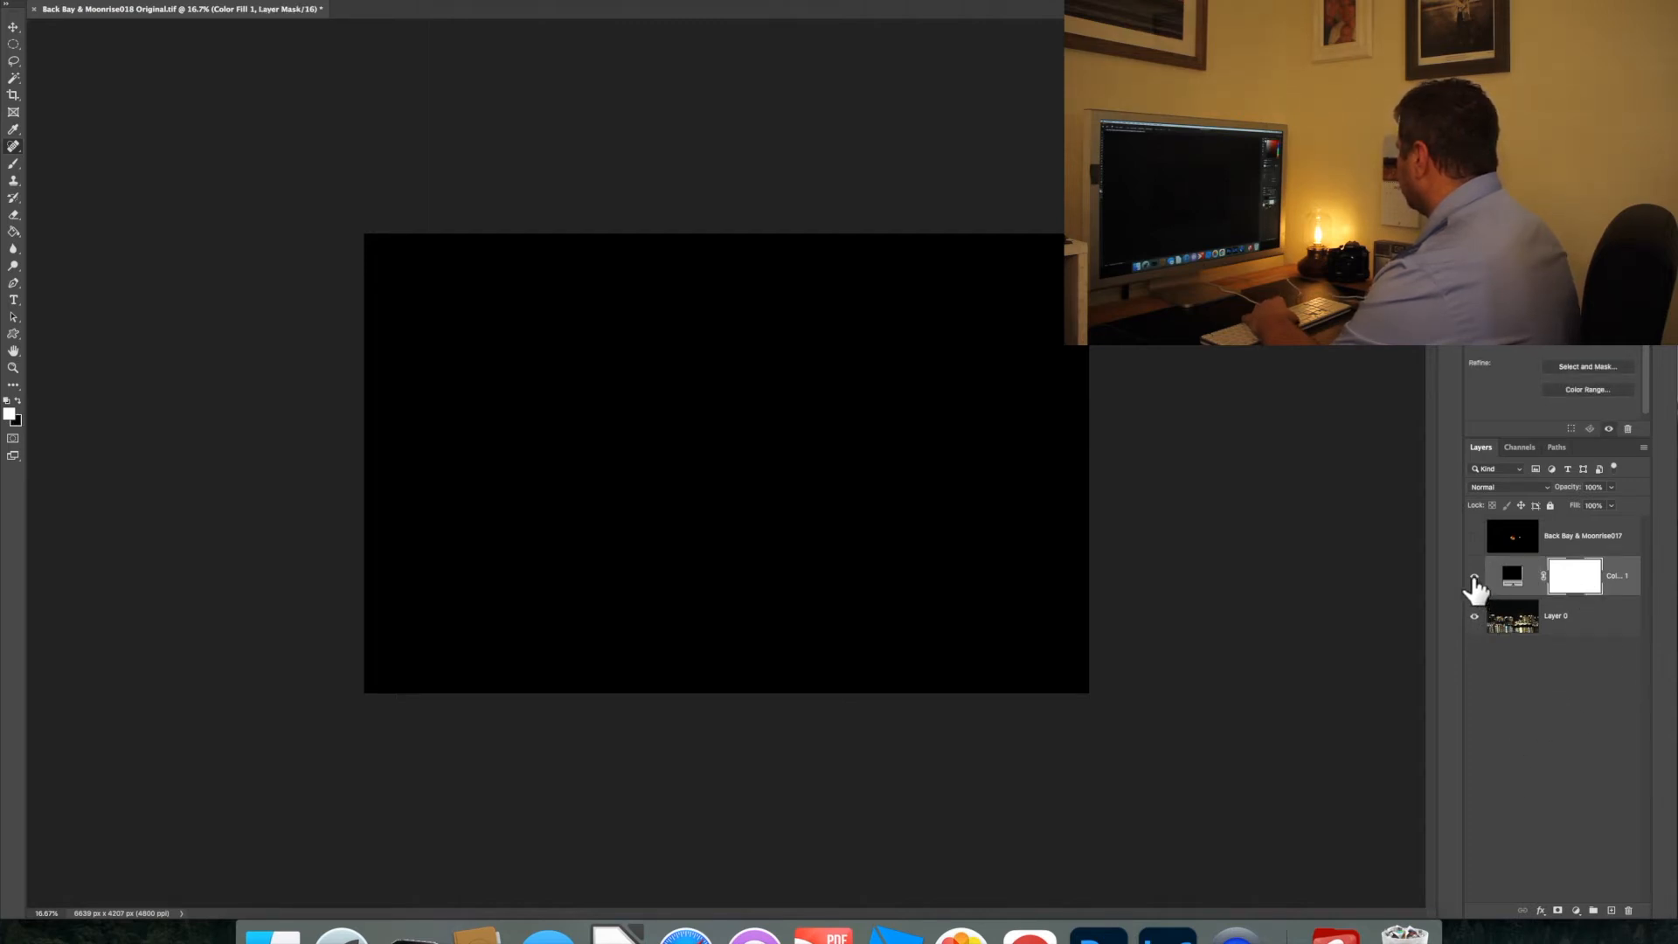
{"action": "left_click_drag", "start_coordinate": [1638, 587], "coordinate": [1626, 662]}
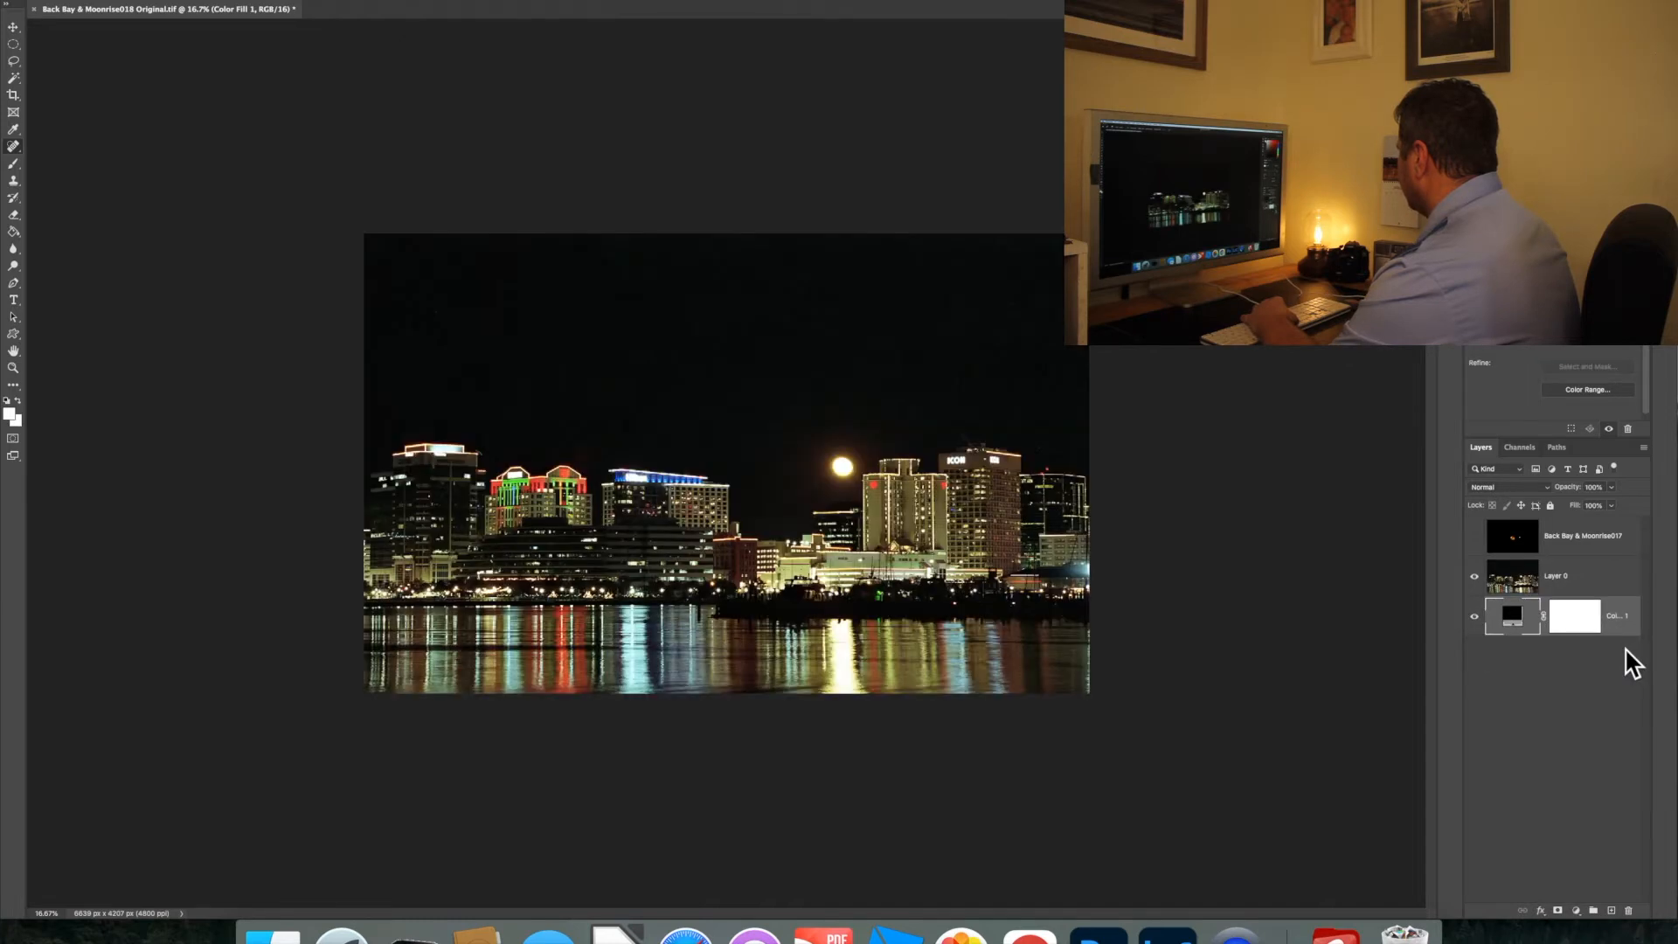
Change the fill layer's color to dark red, RGB 162, 27, 27, and make Layer 0 the active layer
{"action": "double_click", "coordinate": [1515, 623]}
{"action": "left_click", "coordinate": [809, 406]}
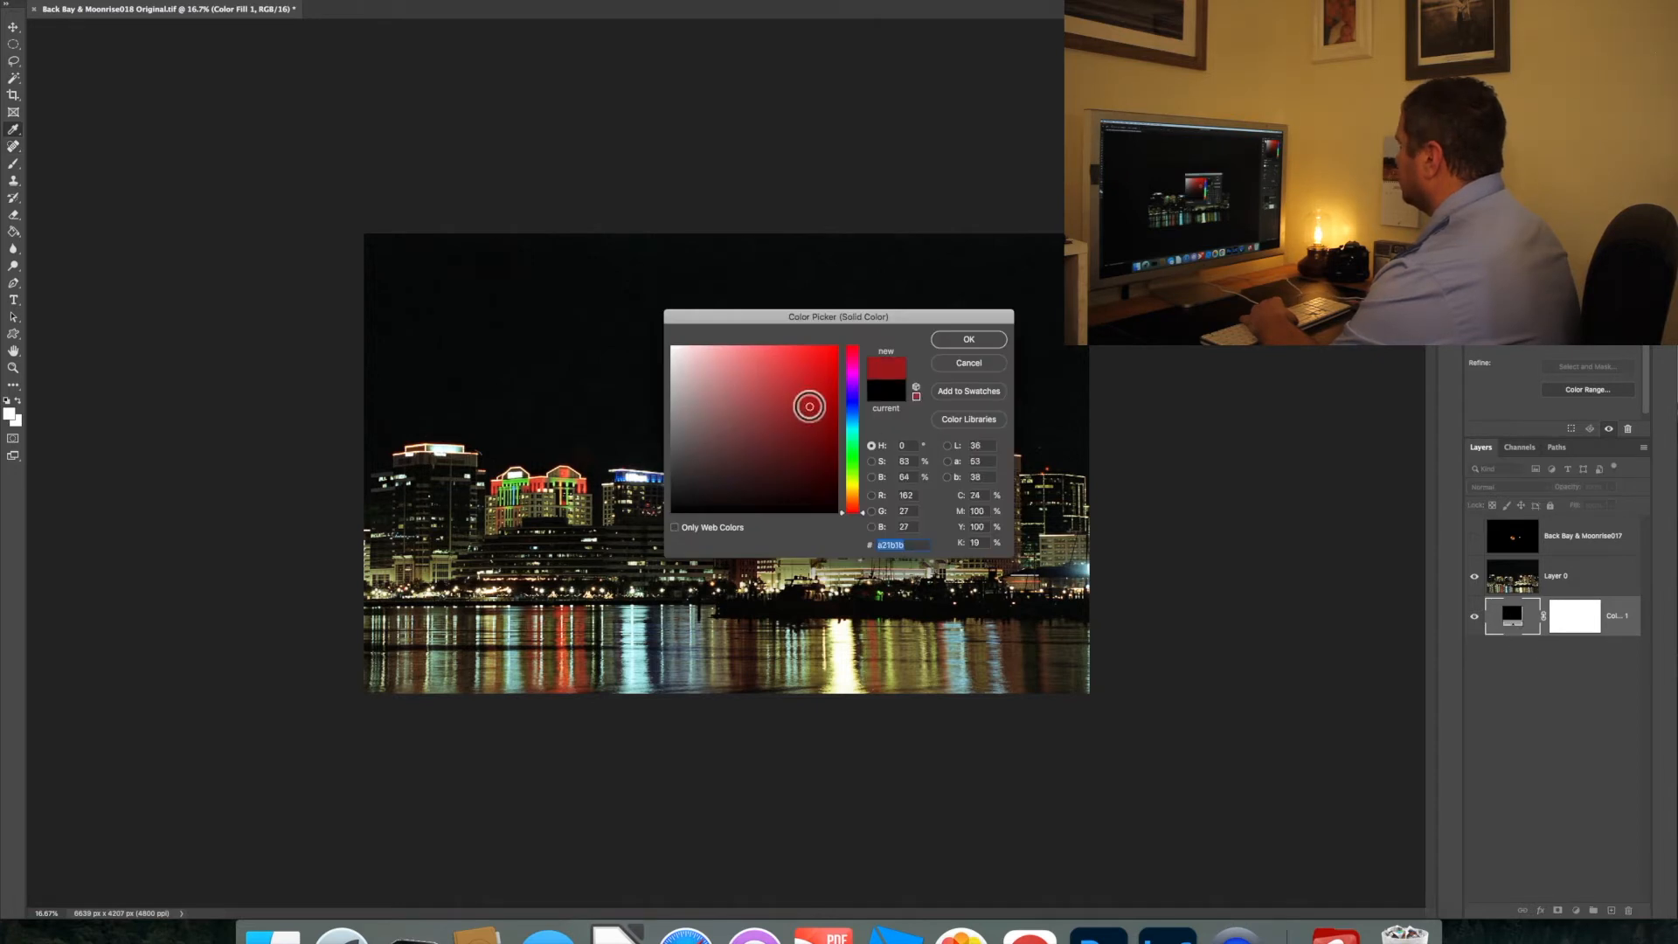
{"action": "left_click", "coordinate": [983, 341]}
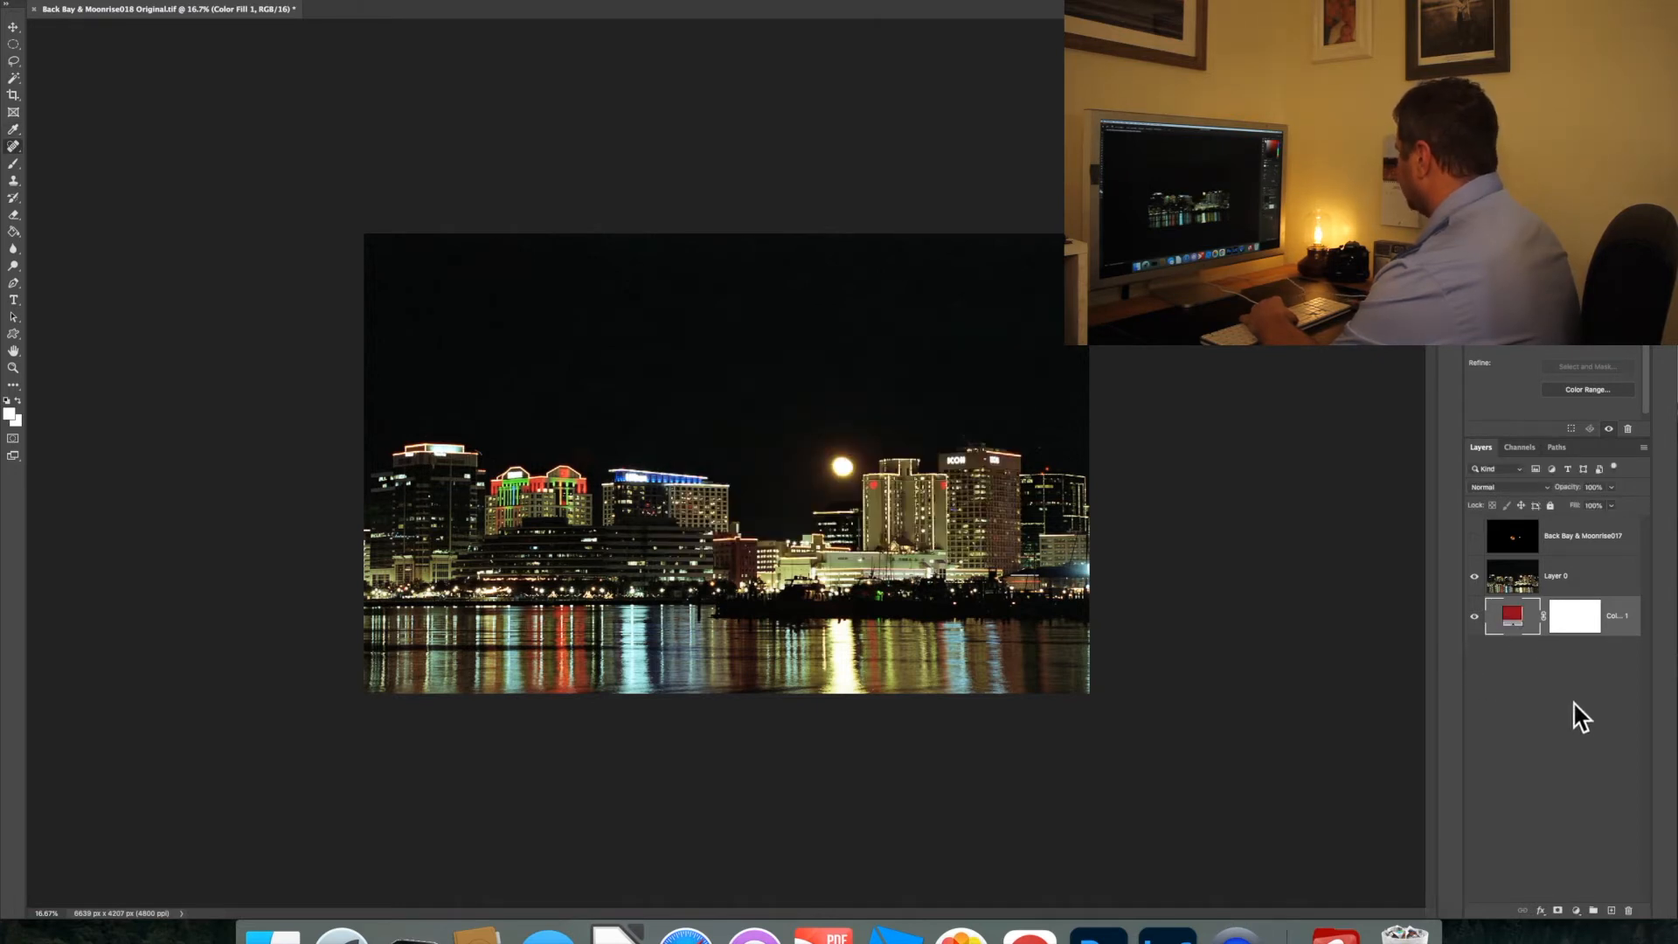
{"action": "left_click", "coordinate": [1522, 586]}
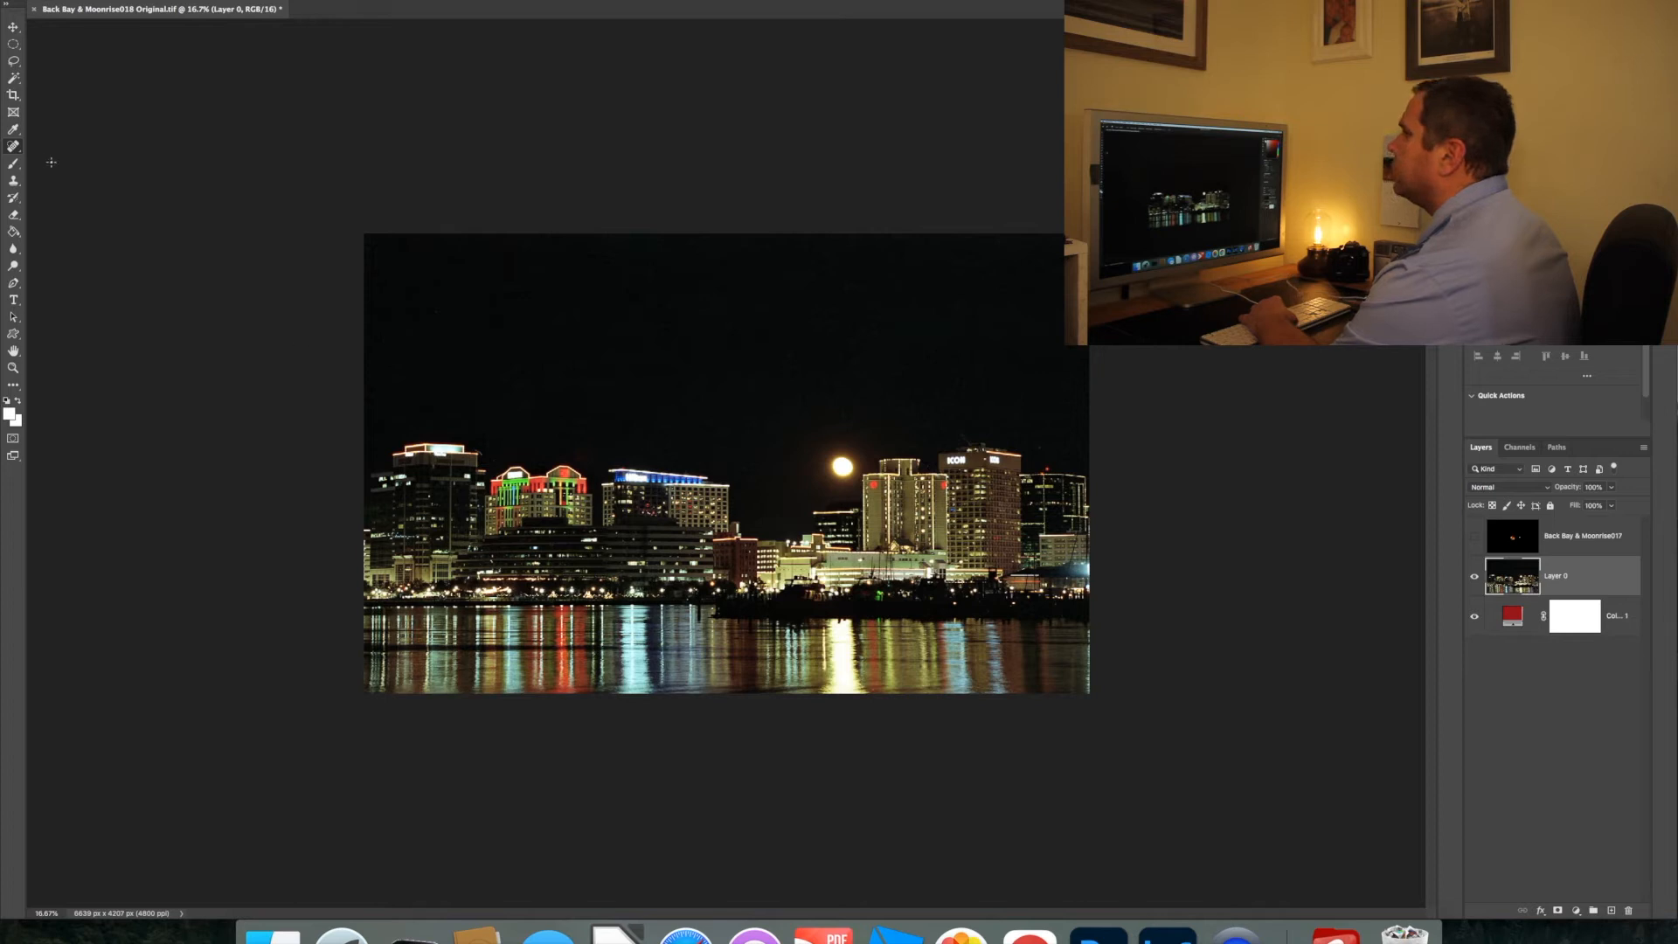
Switch to the Brush tool and set the brush size to 608 px with 100% hardness
{"action": "left_click", "coordinate": [13, 146]}
{"action": "left_click", "coordinate": [13, 165]}
{"action": "left_click", "coordinate": [92, 0]}
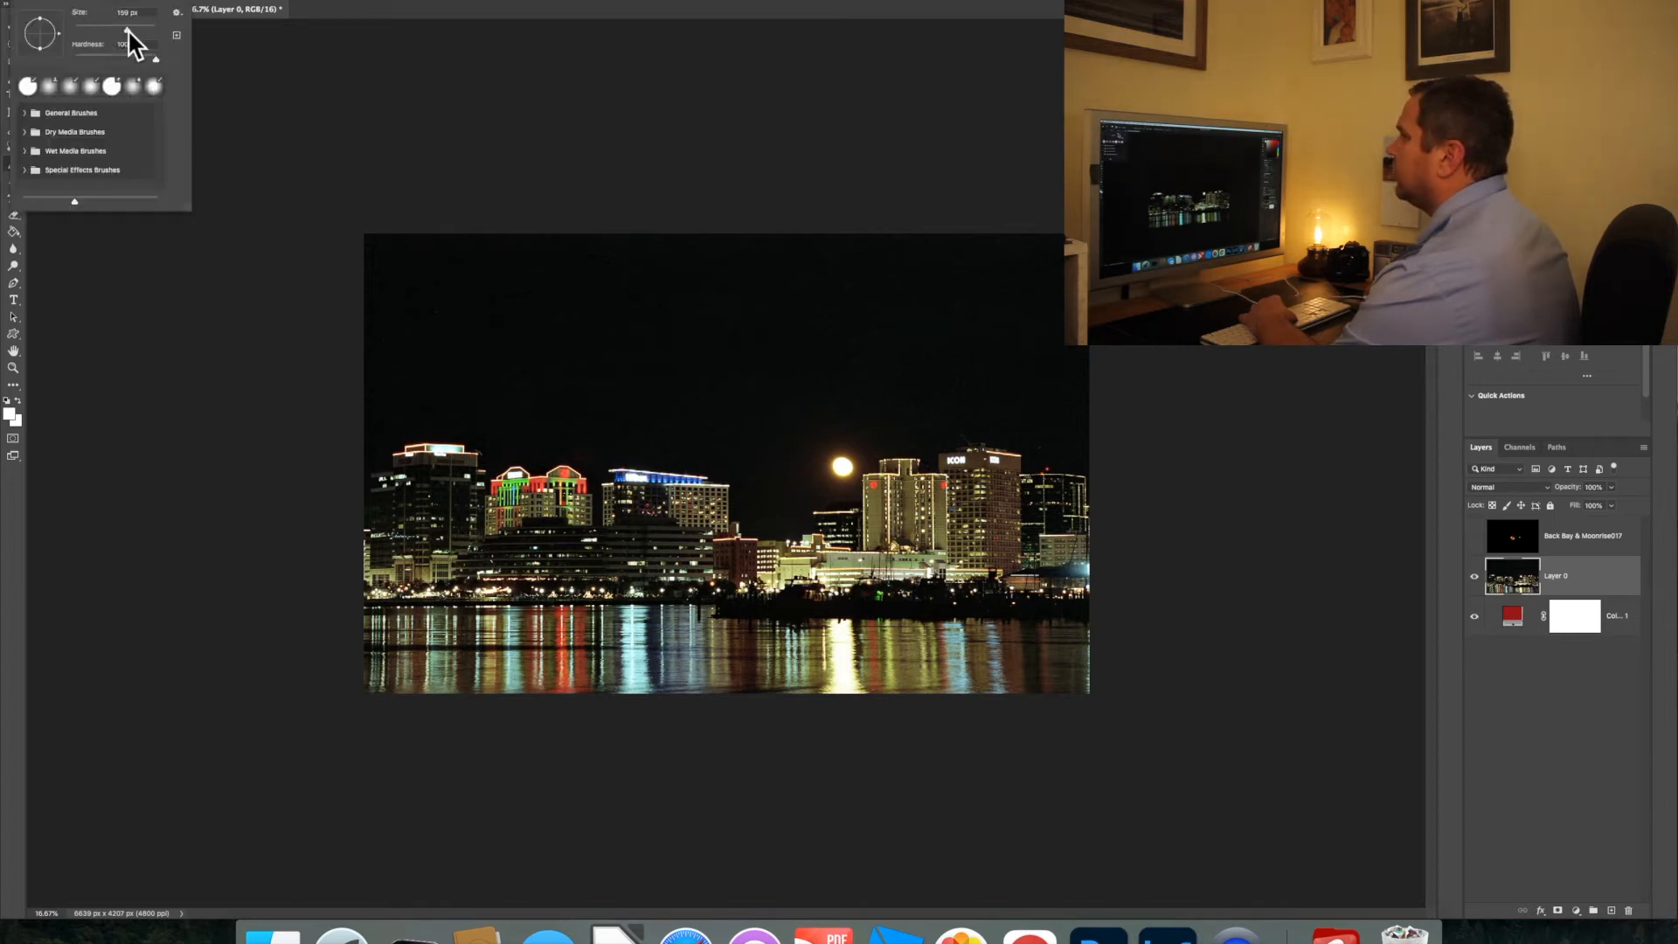
{"action": "left_click", "coordinate": [149, 29]}
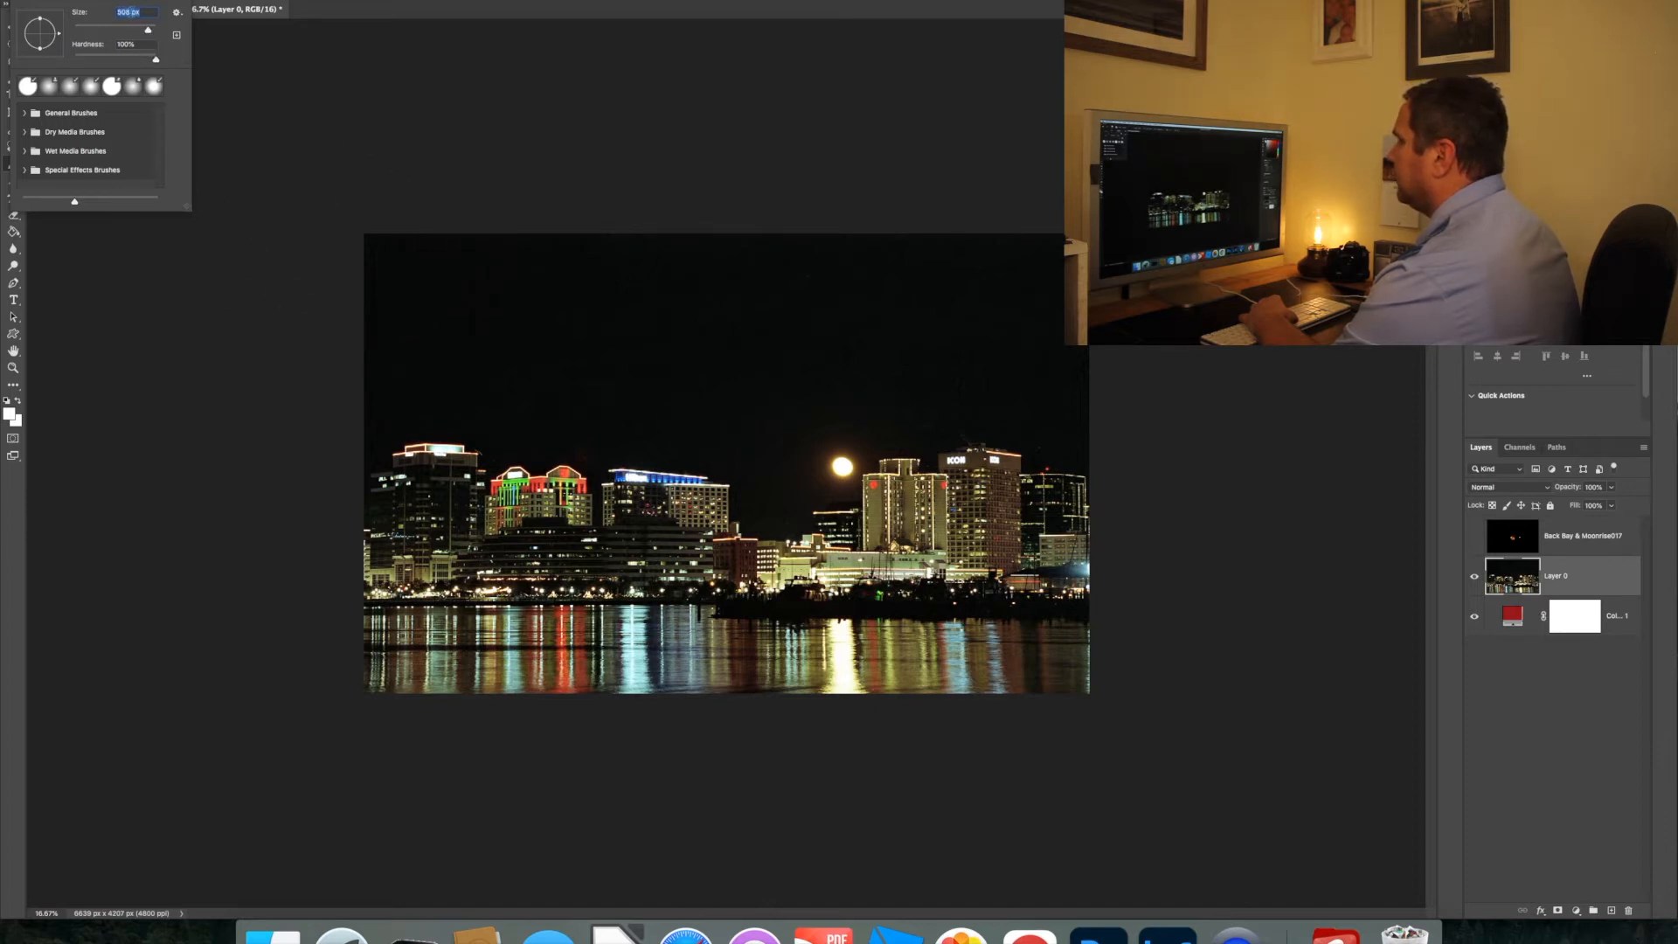
{"action": "left_click", "coordinate": [125, 12]}
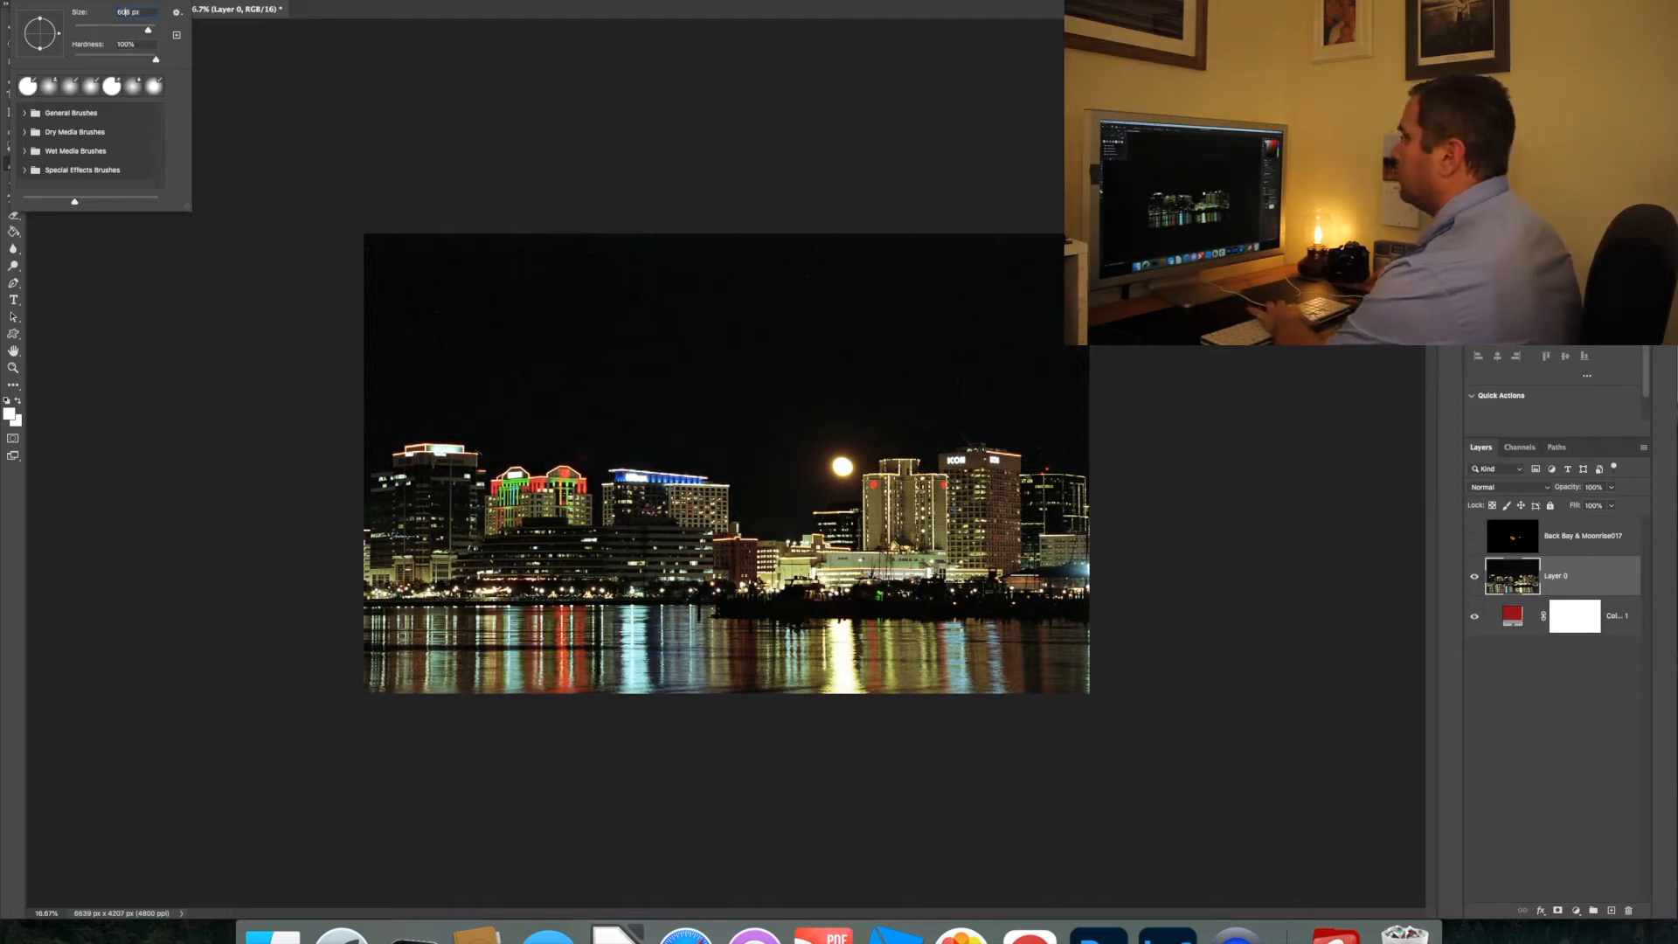
{"action": "key", "text": "Tab"}
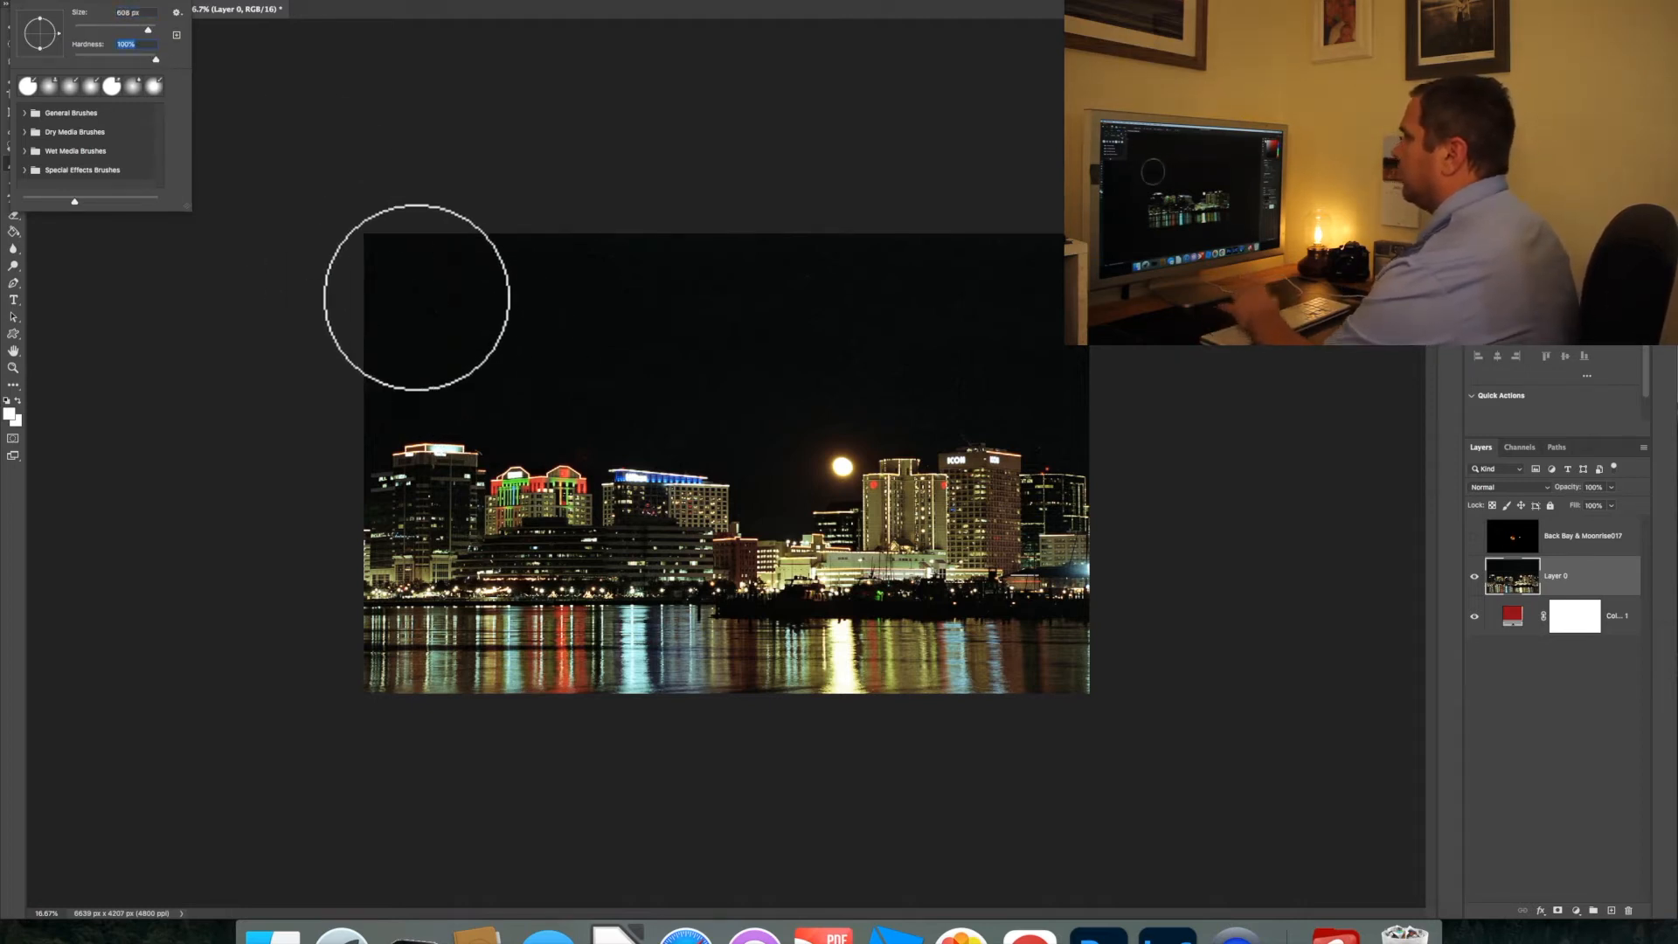
{"action": "left_click", "coordinate": [96, 1]}
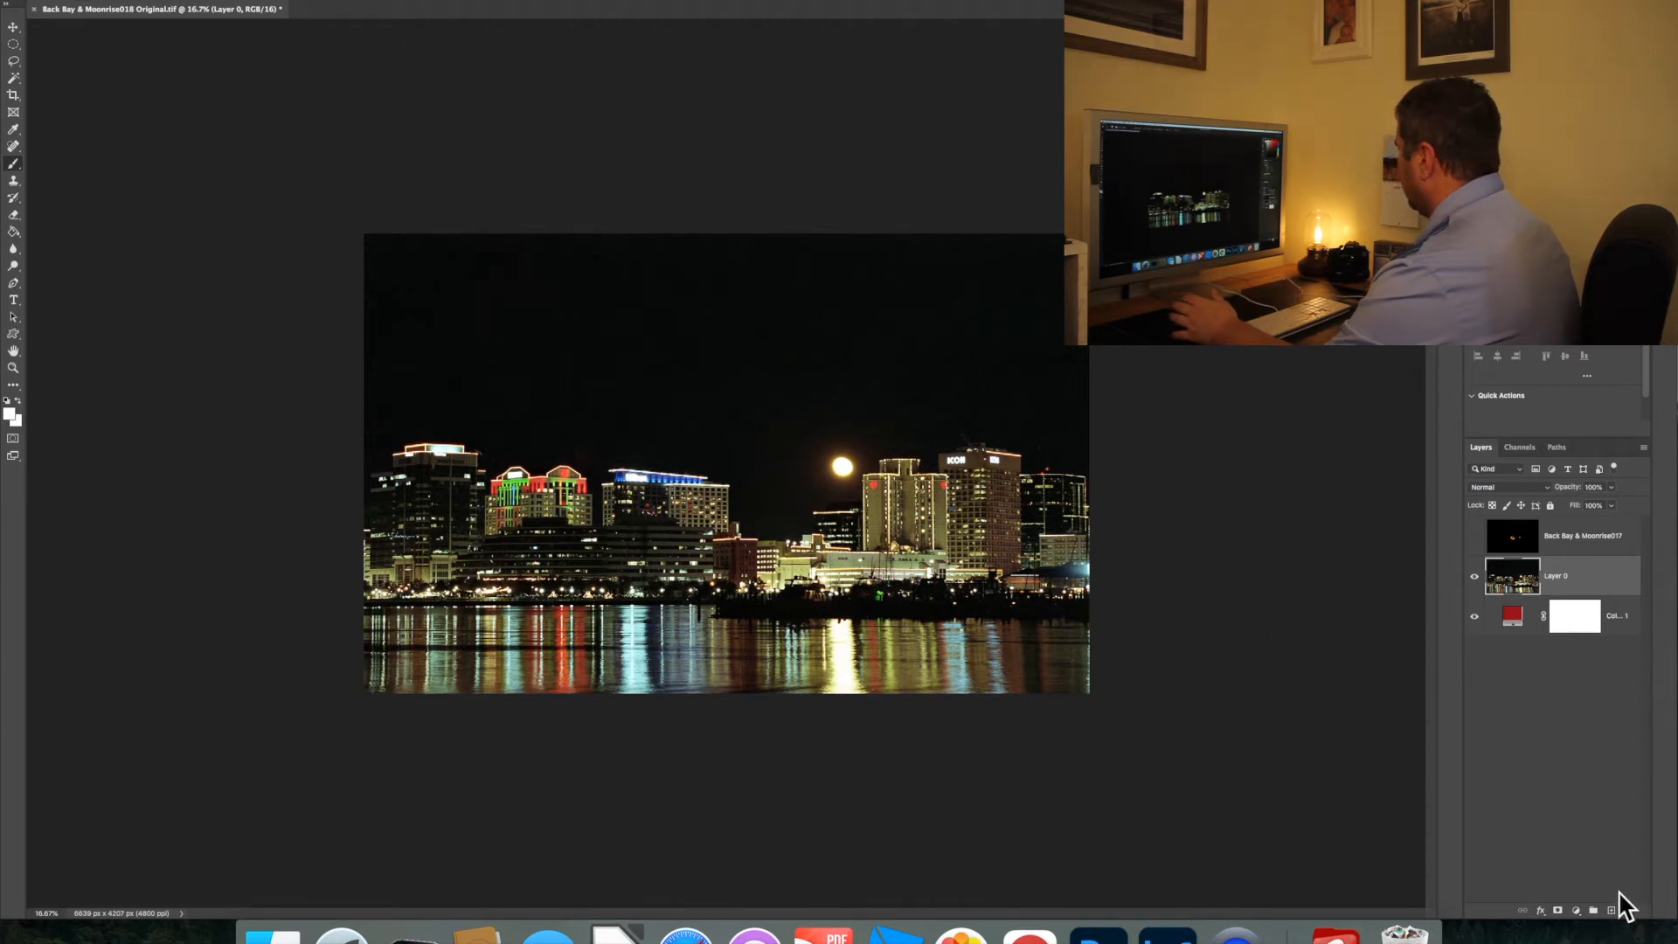
Add a layer mask to Layer 0 and paint black over the open sky above the skyline
{"action": "left_click", "coordinate": [1558, 910]}
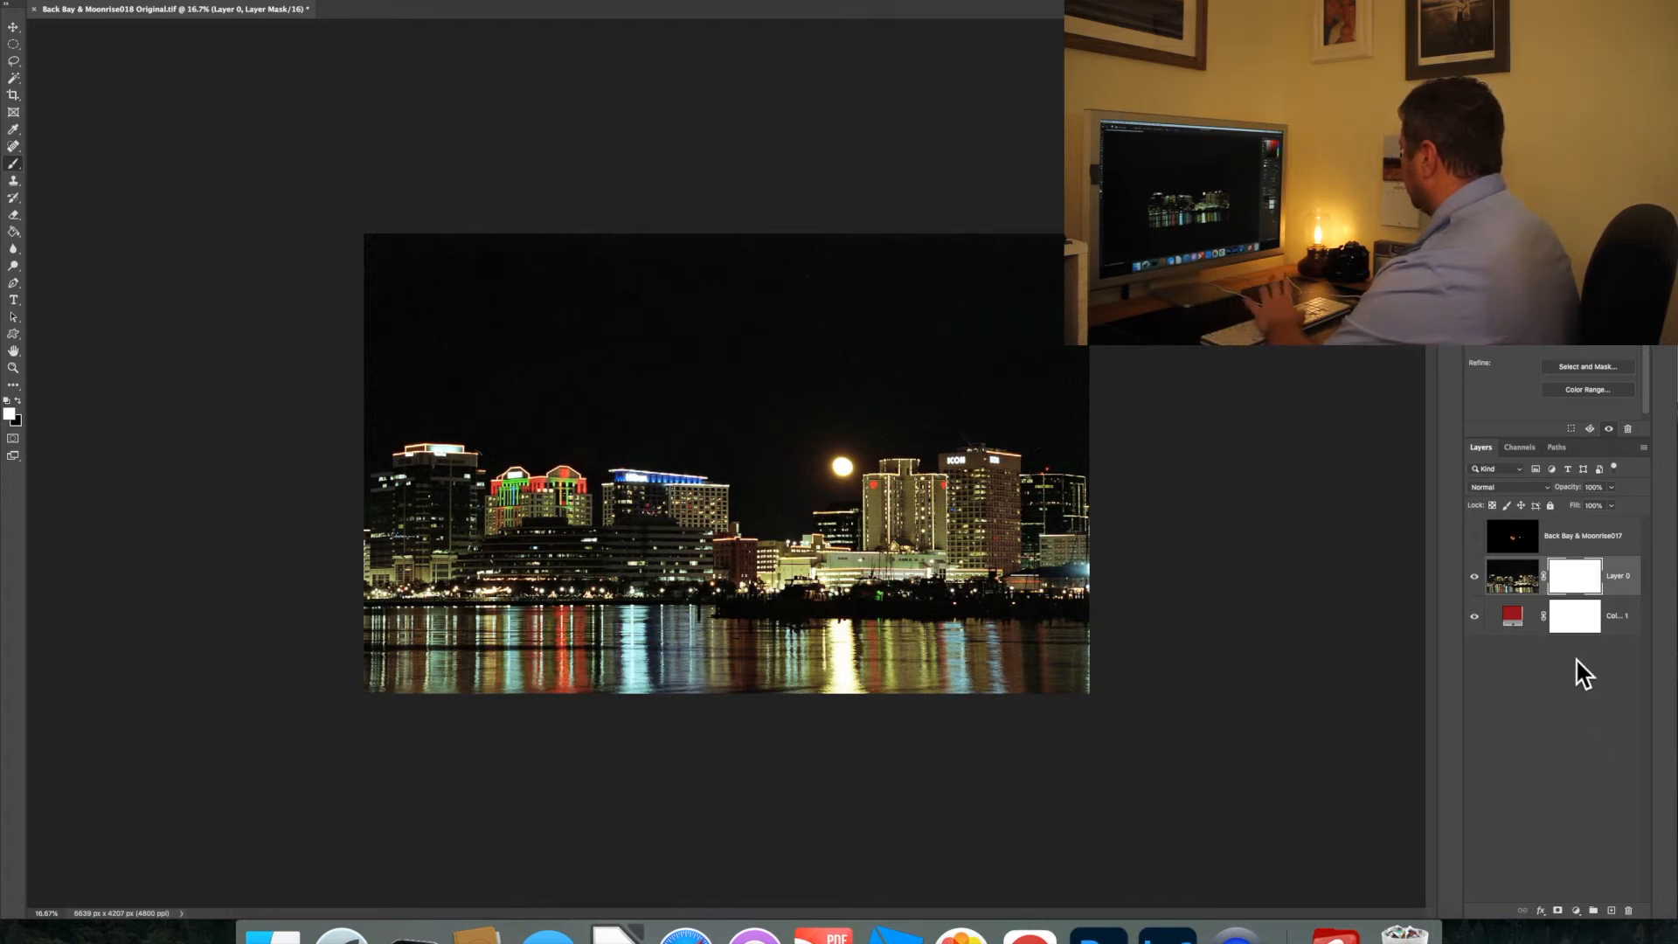
{"action": "left_click", "coordinate": [18, 400]}
{"action": "mouse_move", "coordinate": [368, 274]}
{"action": "left_mouse_down"}
{"action": "mouse_move", "coordinate": [1005, 262]}
{"action": "mouse_move", "coordinate": [1092, 283]}
{"action": "mouse_move", "coordinate": [874, 311]}
{"action": "mouse_move", "coordinate": [367, 300]}
{"action": "mouse_move", "coordinate": [418, 287]}
{"action": "left_mouse_up"}
{"action": "mouse_move", "coordinate": [512, 345]}
{"action": "left_mouse_down"}
{"action": "mouse_move", "coordinate": [948, 344]}
{"action": "mouse_move", "coordinate": [1087, 367]}
{"action": "mouse_move", "coordinate": [368, 382]}
{"action": "mouse_move", "coordinate": [411, 402]}
{"action": "mouse_move", "coordinate": [929, 405]}
{"action": "mouse_move", "coordinate": [1083, 382]}
{"action": "mouse_move", "coordinate": [1094, 401]}
{"action": "mouse_move", "coordinate": [909, 385]}
{"action": "mouse_move", "coordinate": [848, 416]}
{"action": "mouse_move", "coordinate": [703, 427]}
{"action": "mouse_move", "coordinate": [590, 398]}
{"action": "mouse_move", "coordinate": [430, 400]}
{"action": "mouse_move", "coordinate": [328, 445]}
{"action": "left_mouse_up"}
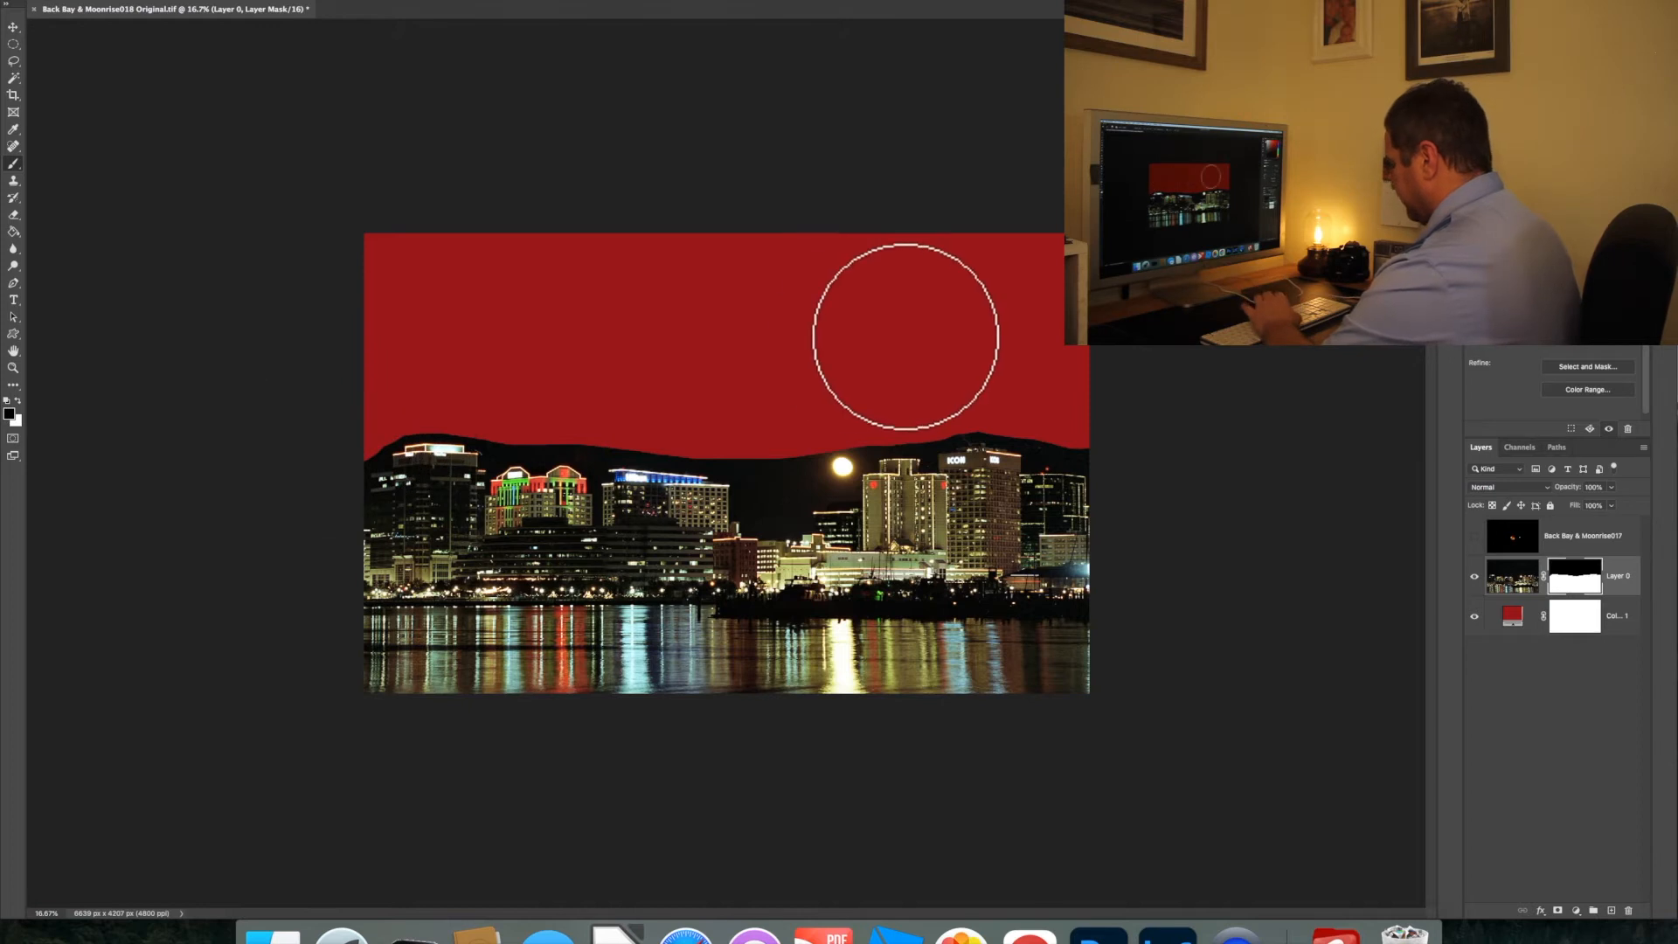
Reduce the brush size to 208 px for masking closer to the buildings, undoing any stray dab
{"action": "key", "text": "super+equal"}
{"action": "key", "text": "super+equal"}
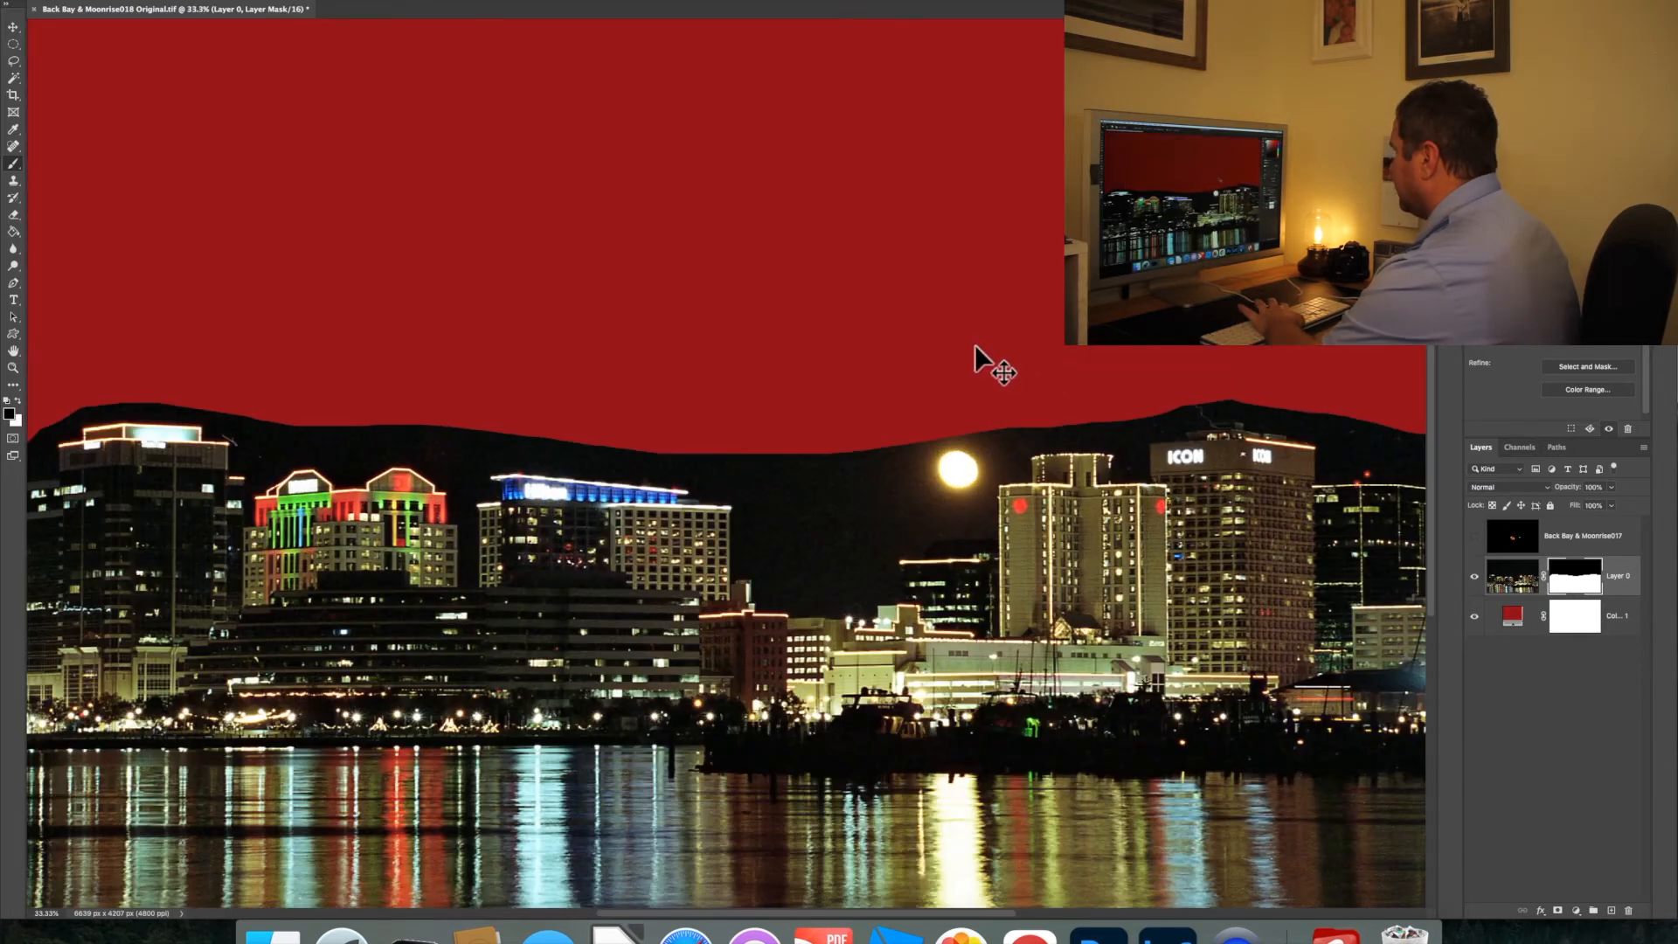
{"action": "key", "text": "super+equal"}
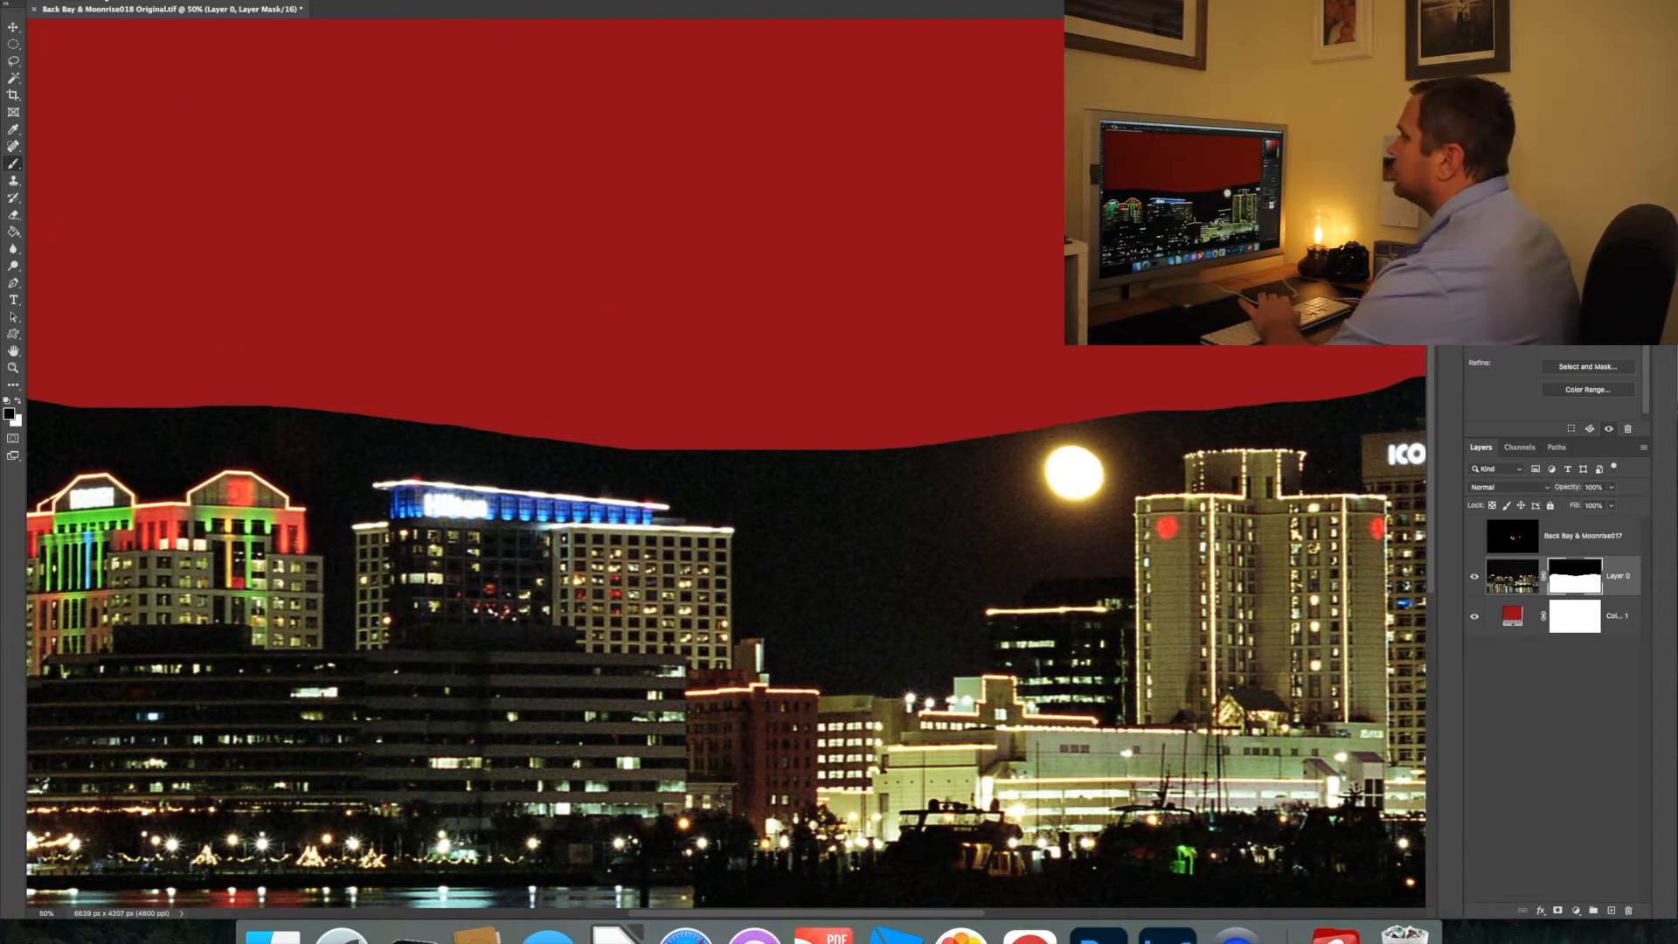
{"action": "left_click", "coordinate": [94, 1]}
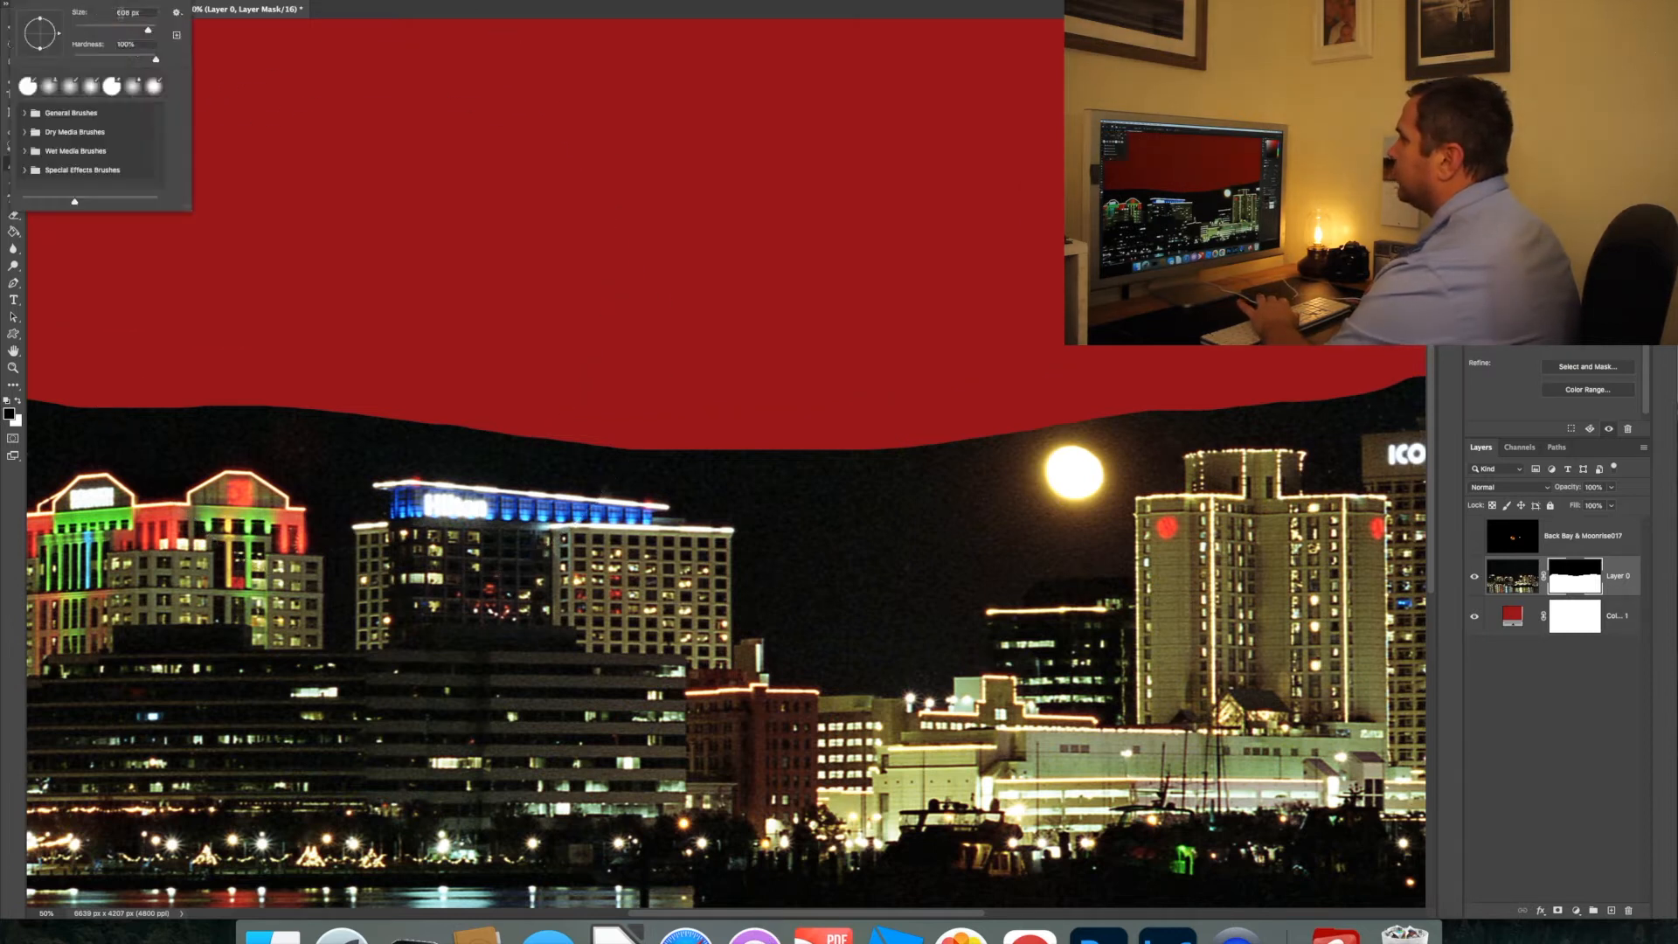
{"action": "left_click_drag", "start_coordinate": [121, 13], "coordinate": [80, 14]}
{"action": "type", "text": "2"}
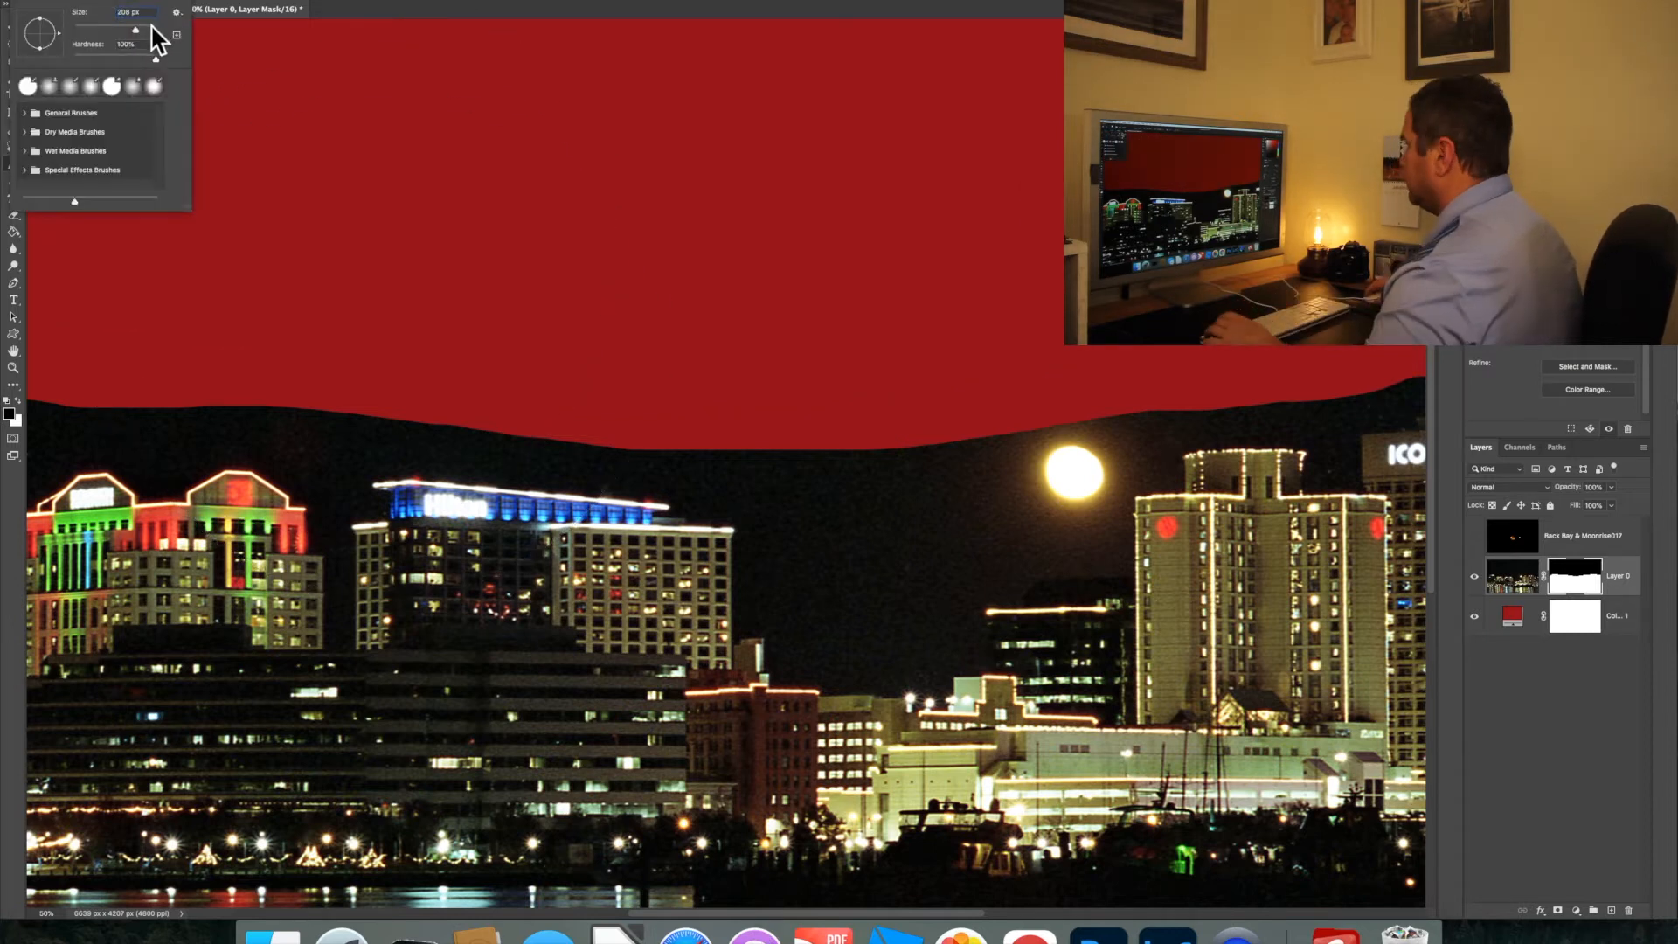
{"action": "left_click", "coordinate": [908, 905]}
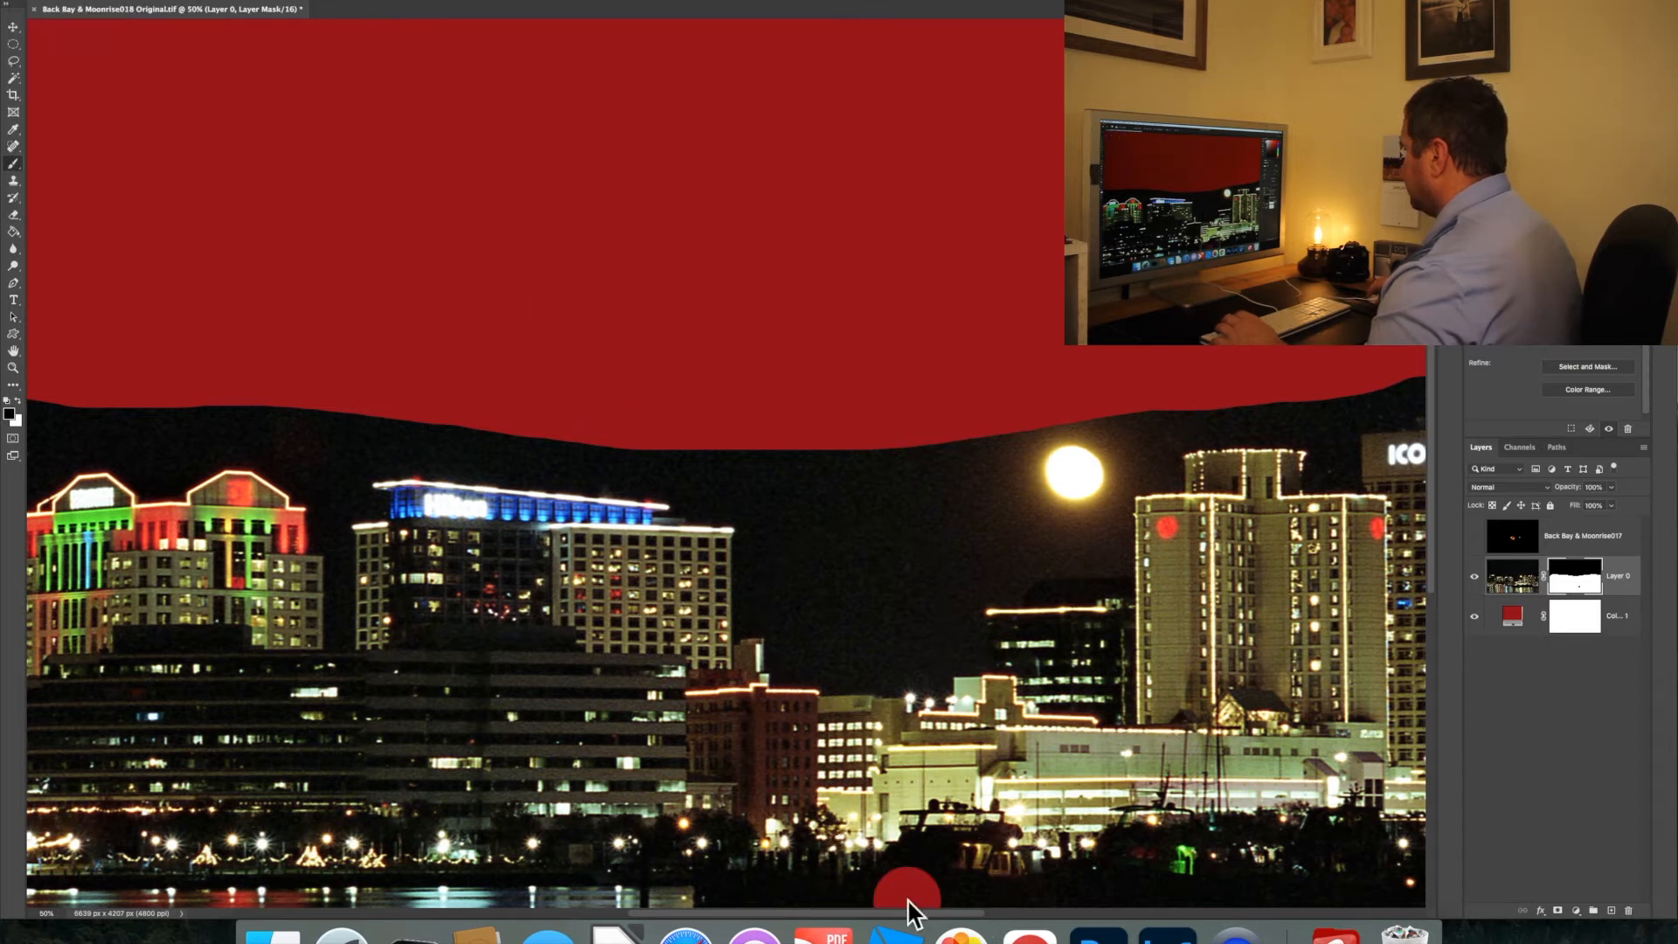
{"action": "key", "text": "super+z"}
{"action": "left_click_drag", "start_coordinate": [911, 914], "coordinate": [1079, 914]}
{"action": "mouse_move", "coordinate": [1151, 423]}
{"action": "left_mouse_down"}
{"action": "mouse_move", "coordinate": [1125, 419]}
{"action": "mouse_move", "coordinate": [1136, 442]}
{"action": "mouse_move", "coordinate": [825, 337]}
{"action": "mouse_move", "coordinate": [769, 365]}
{"action": "mouse_move", "coordinate": [705, 359]}
{"action": "mouse_move", "coordinate": [477, 420]}
{"action": "left_mouse_up"}
{"action": "mouse_move", "coordinate": [476, 439]}
{"action": "left_mouse_down"}
{"action": "mouse_move", "coordinate": [455, 440]}
{"action": "mouse_move", "coordinate": [397, 438]}
{"action": "mouse_move", "coordinate": [384, 521]}
{"action": "mouse_move", "coordinate": [348, 431]}
{"action": "mouse_move", "coordinate": [390, 537]}
{"action": "mouse_move", "coordinate": [343, 570]}
{"action": "mouse_move", "coordinate": [430, 558]}
{"action": "left_mouse_up"}
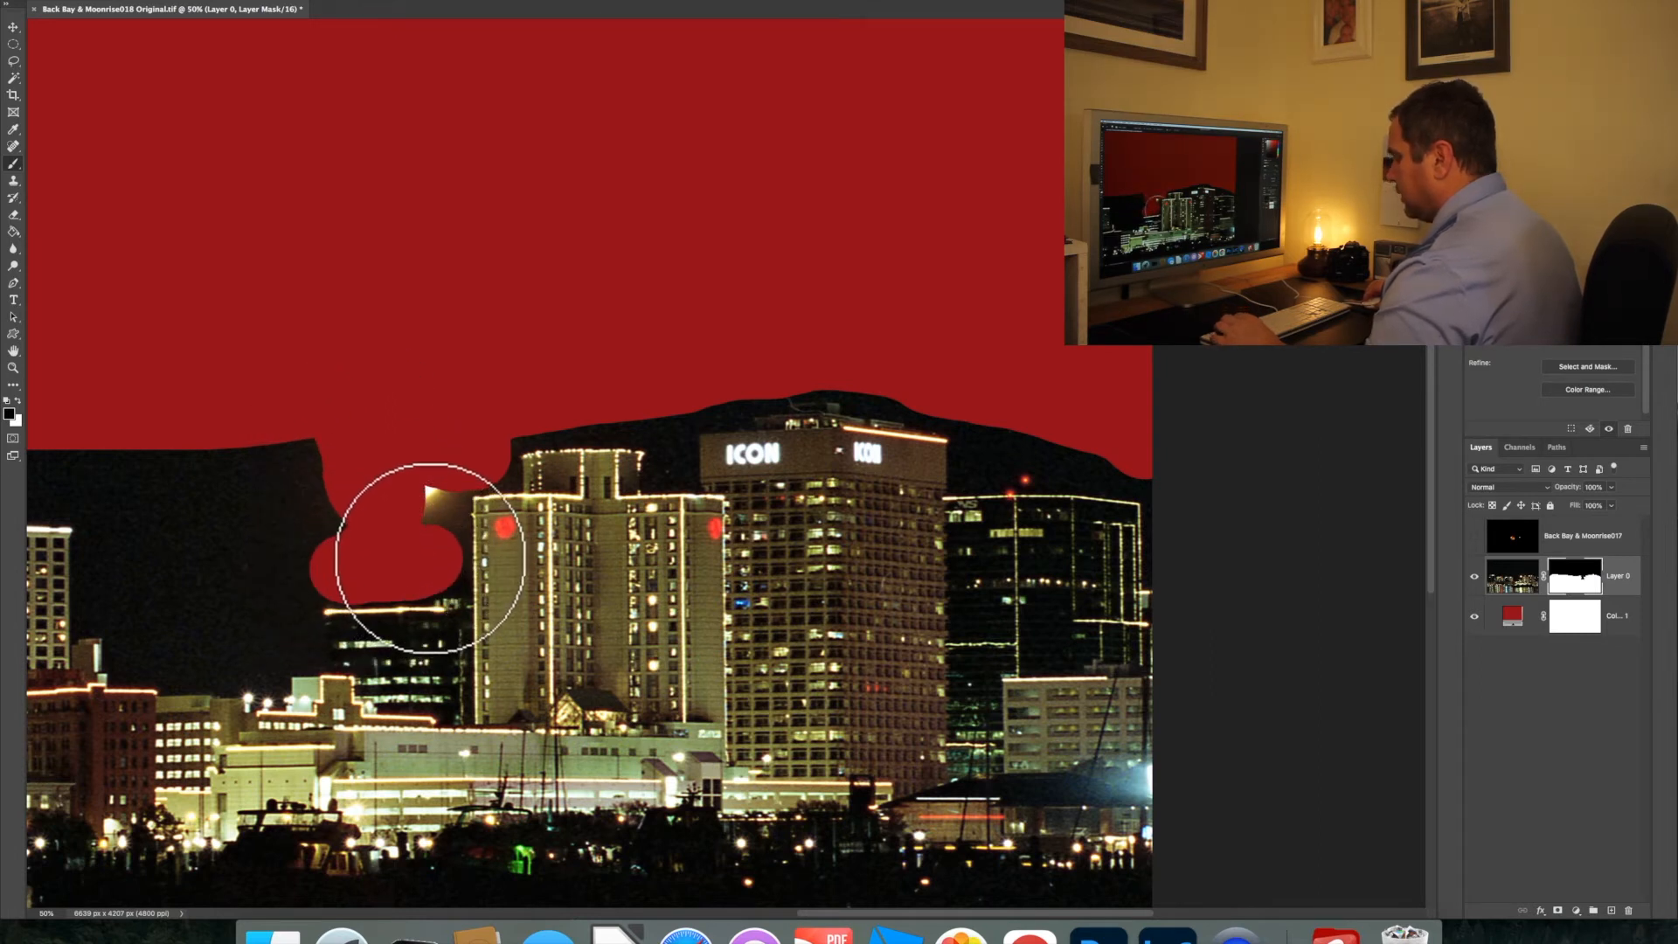
{"action": "key", "text": "super+z"}
Mask out the overexposed moon and the sky around the ICON building and its neighbouring towers with black strokes
{"action": "mouse_move", "coordinate": [333, 473]}
{"action": "left_mouse_down"}
{"action": "mouse_move", "coordinate": [400, 445]}
{"action": "mouse_move", "coordinate": [301, 454]}
{"action": "mouse_move", "coordinate": [391, 459]}
{"action": "mouse_move", "coordinate": [314, 527]}
{"action": "mouse_move", "coordinate": [433, 542]}
{"action": "mouse_move", "coordinate": [299, 536]}
{"action": "mouse_move", "coordinate": [268, 456]}
{"action": "left_mouse_up"}
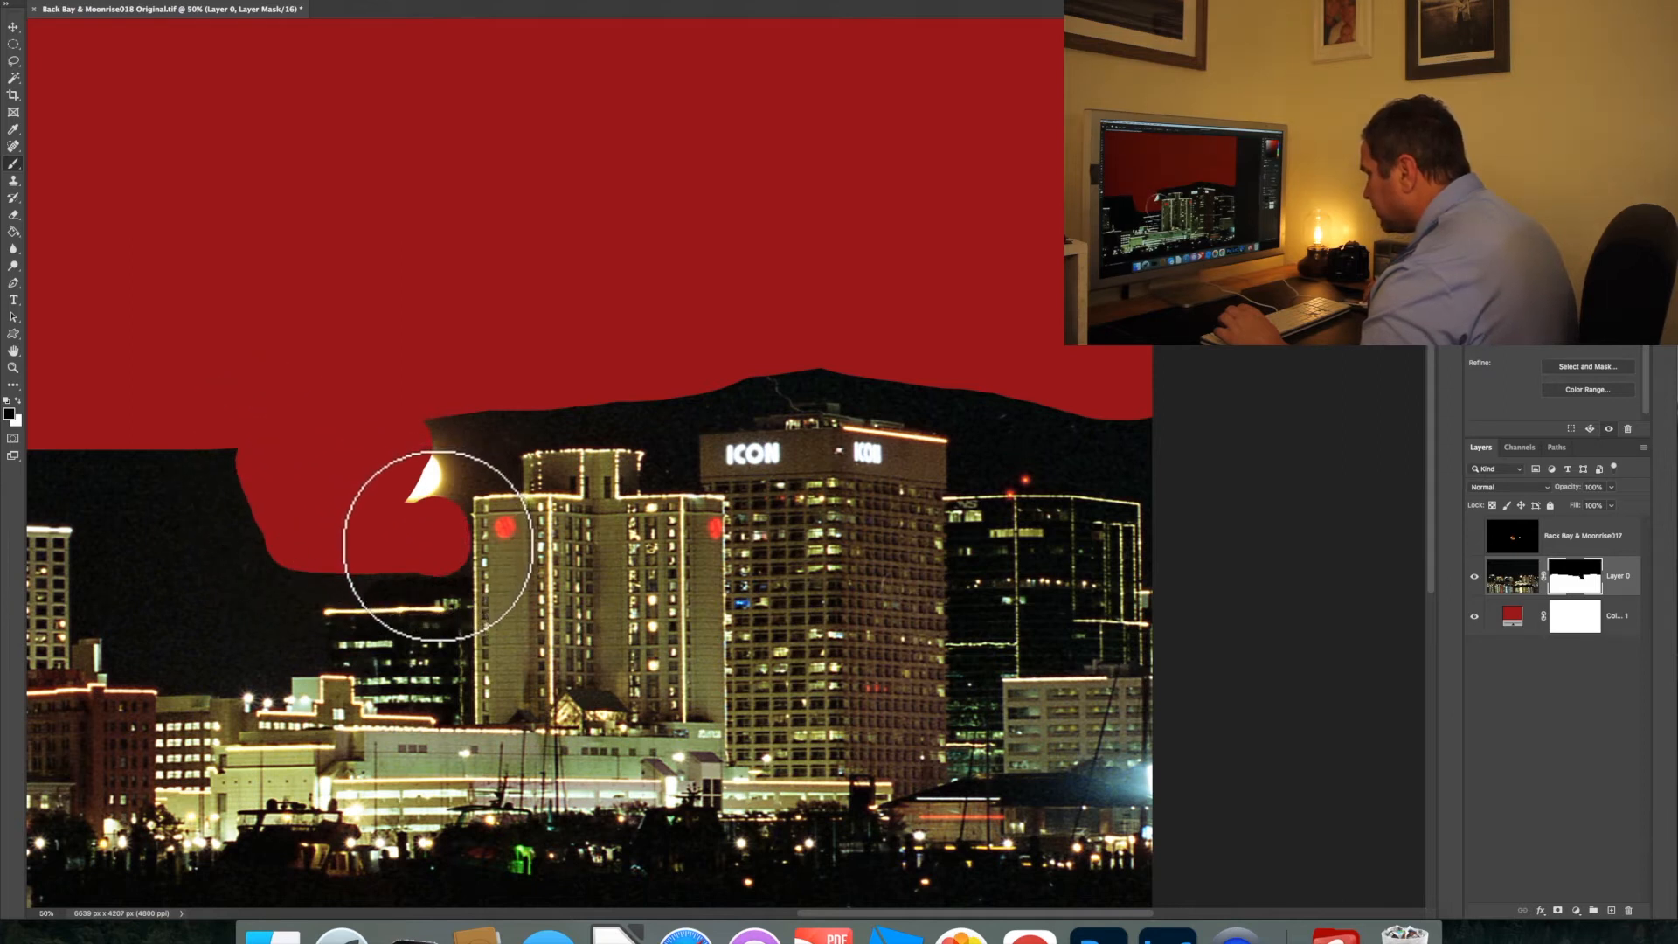
{"action": "mouse_move", "coordinate": [436, 535]}
{"action": "left_mouse_down"}
{"action": "mouse_move", "coordinate": [447, 432]}
{"action": "mouse_move", "coordinate": [750, 363]}
{"action": "mouse_move", "coordinate": [933, 367]}
{"action": "mouse_move", "coordinate": [1167, 425]}
{"action": "mouse_move", "coordinate": [1130, 432]}
{"action": "mouse_move", "coordinate": [1154, 467]}
{"action": "mouse_move", "coordinate": [1013, 422]}
{"action": "mouse_move", "coordinate": [988, 440]}
{"action": "mouse_move", "coordinate": [1063, 442]}
{"action": "left_mouse_up"}
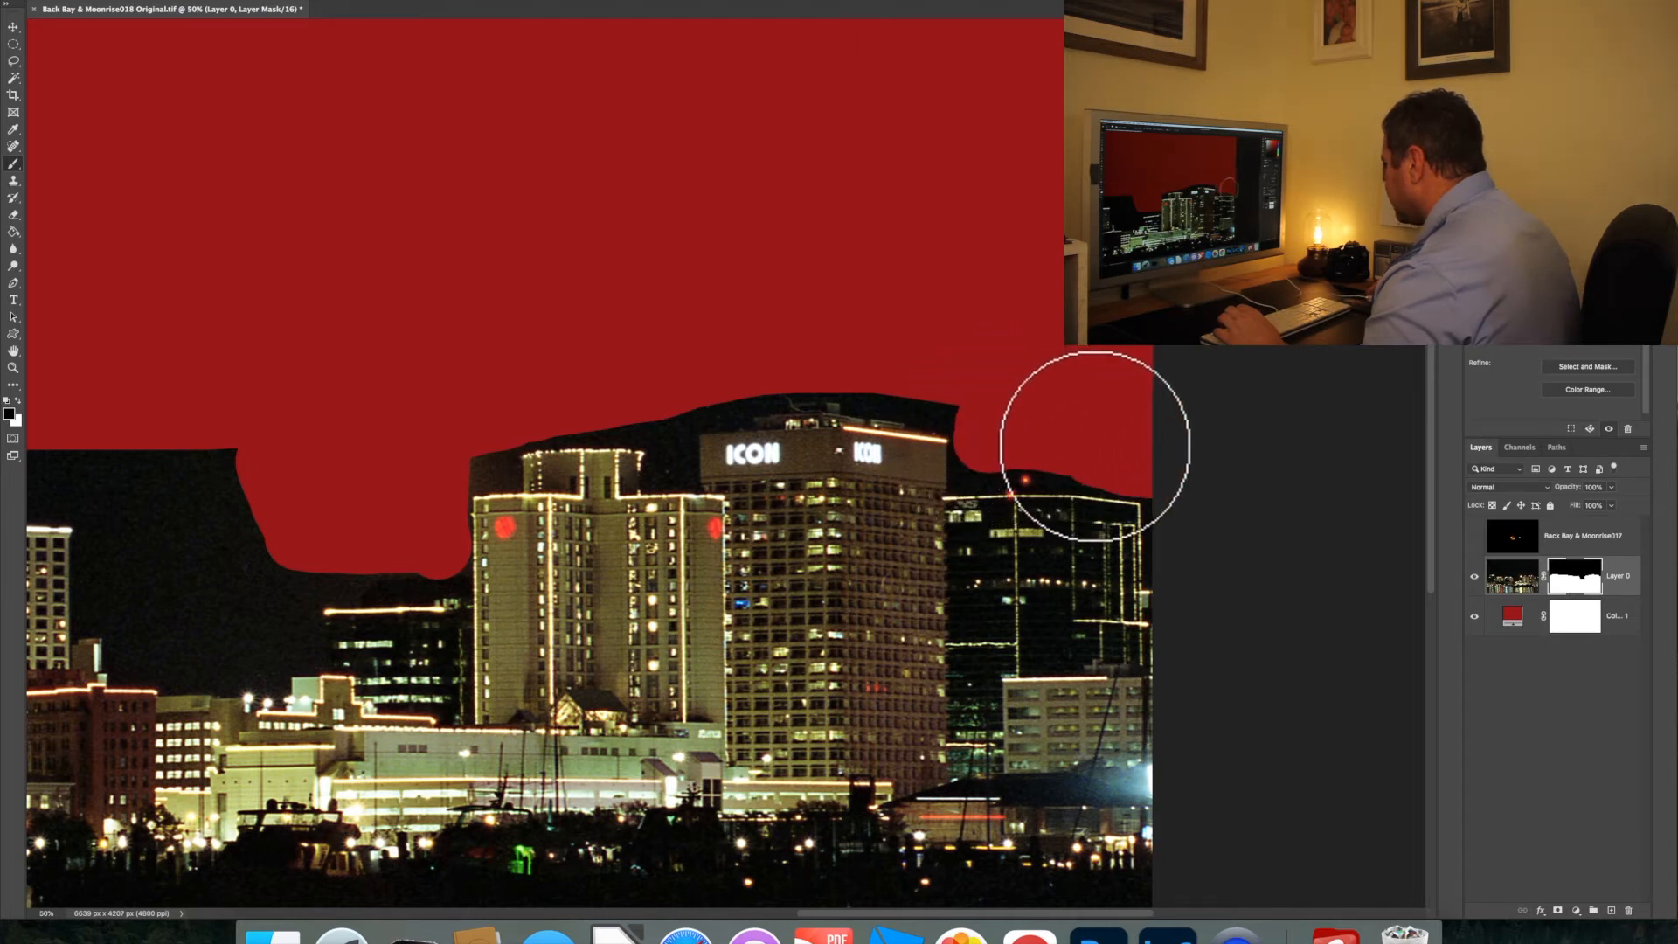
{"action": "left_click_drag", "start_coordinate": [978, 385], "coordinate": [848, 368]}
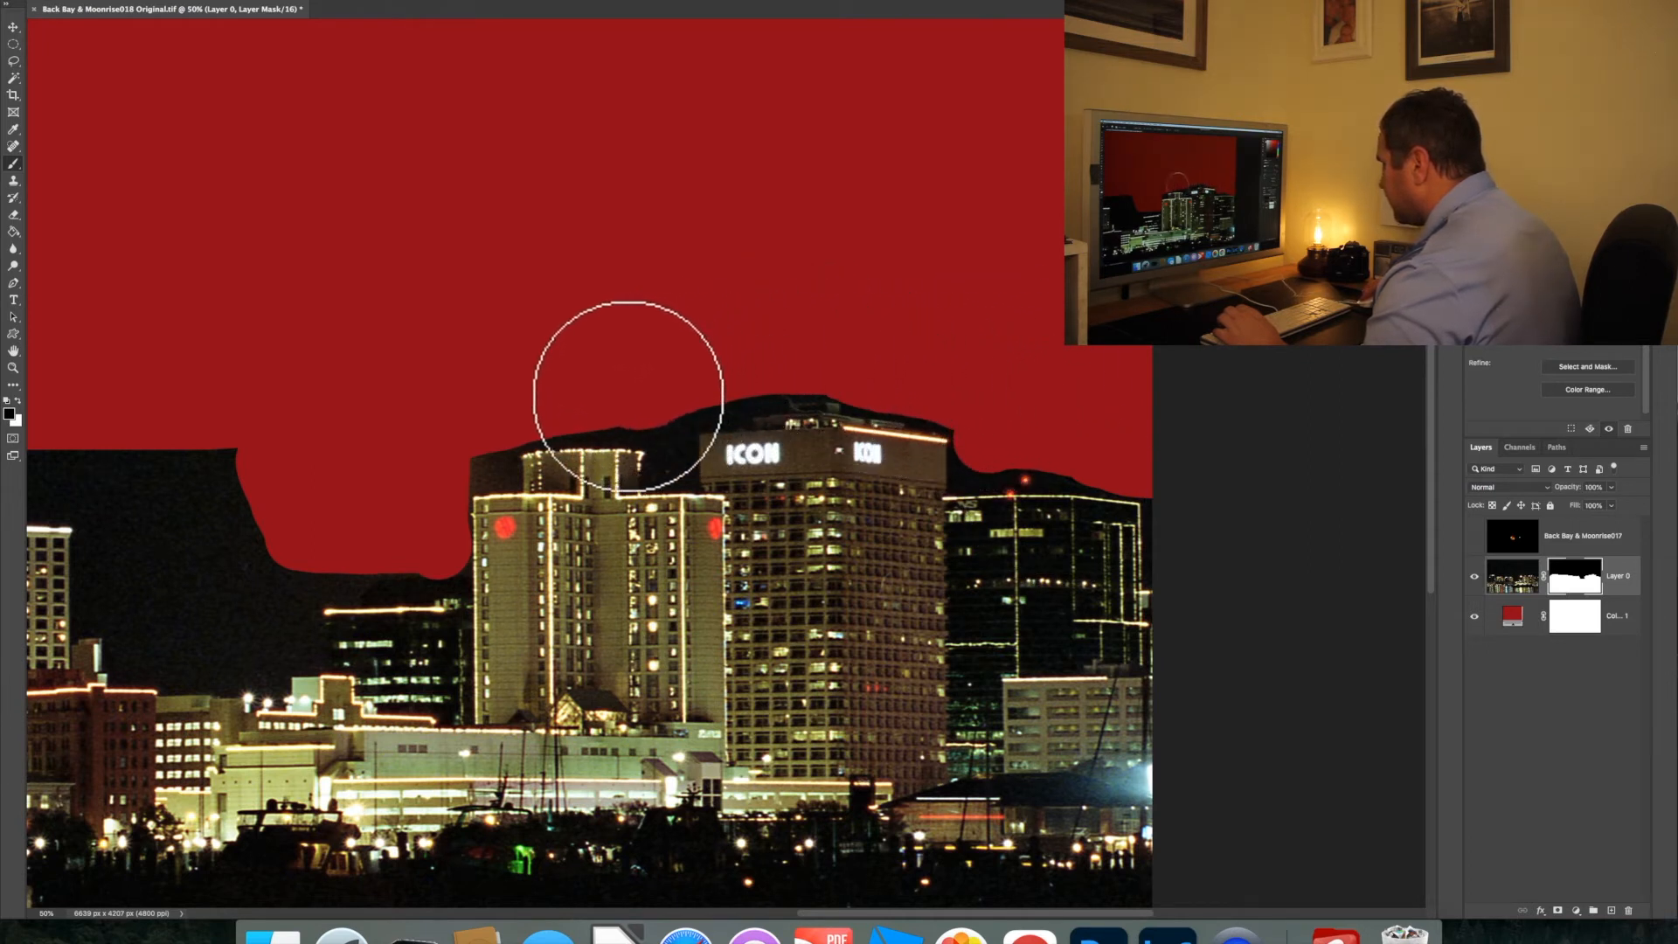
{"action": "left_click_drag", "start_coordinate": [463, 459], "coordinate": [466, 459]}
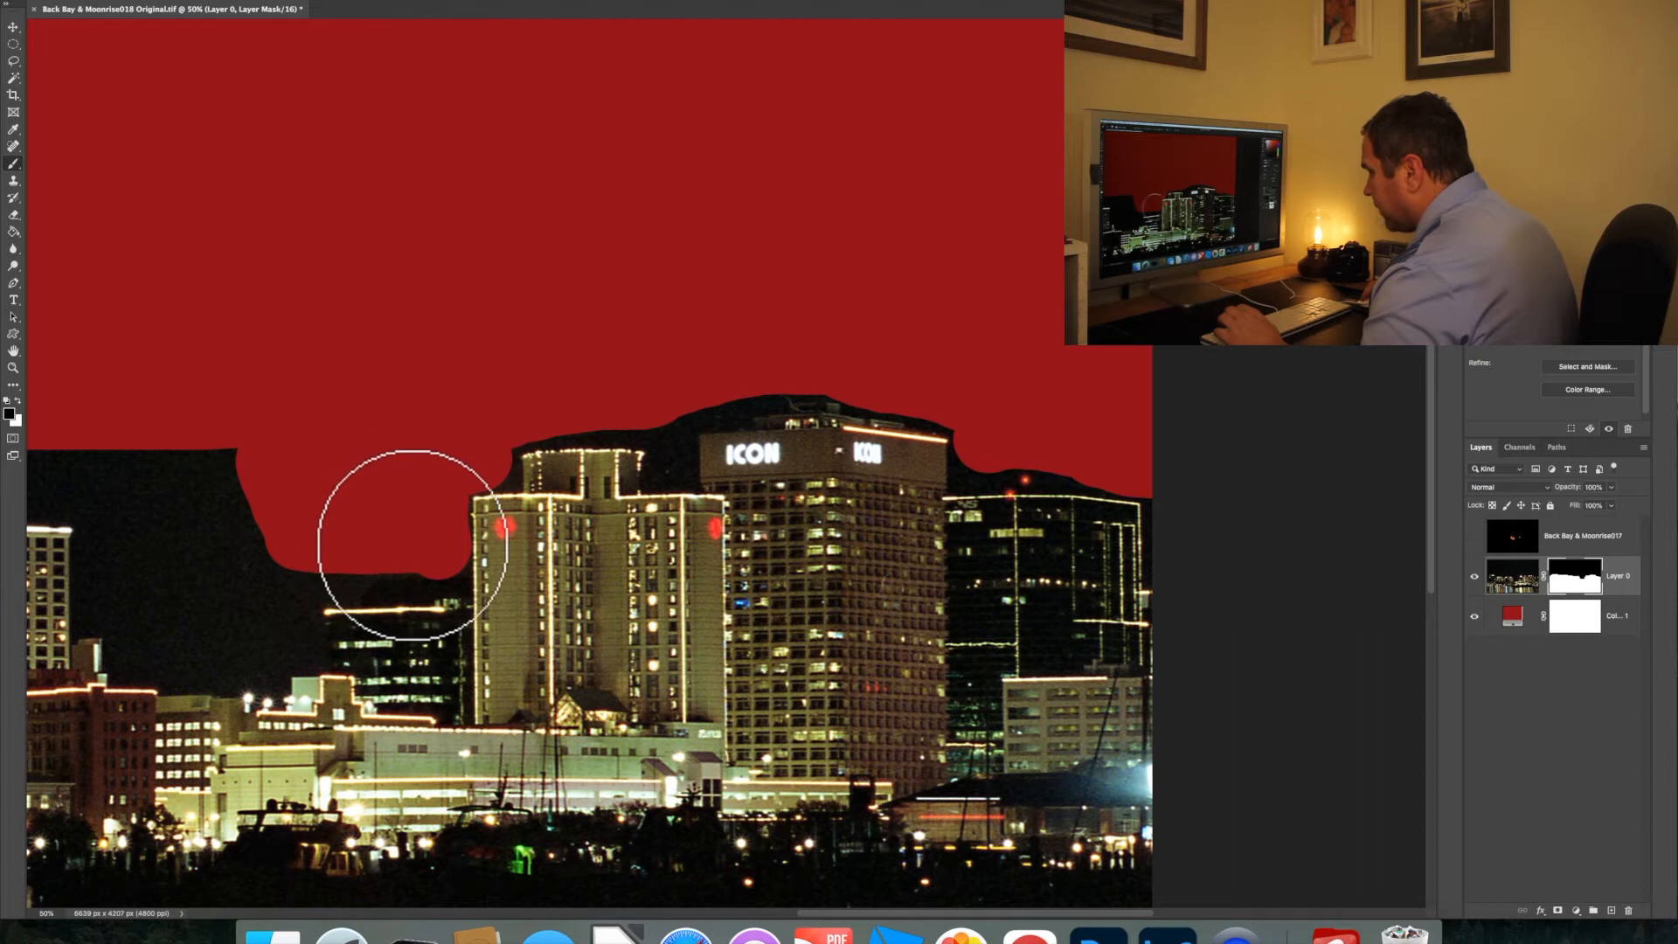
{"action": "mouse_move", "coordinate": [266, 542]}
{"action": "left_mouse_down"}
{"action": "mouse_move", "coordinate": [227, 464]}
{"action": "mouse_move", "coordinate": [121, 460]}
{"action": "mouse_move", "coordinate": [121, 577]}
{"action": "mouse_move", "coordinate": [273, 587]}
{"action": "mouse_move", "coordinate": [218, 536]}
{"action": "mouse_move", "coordinate": [169, 513]}
{"action": "left_mouse_up"}
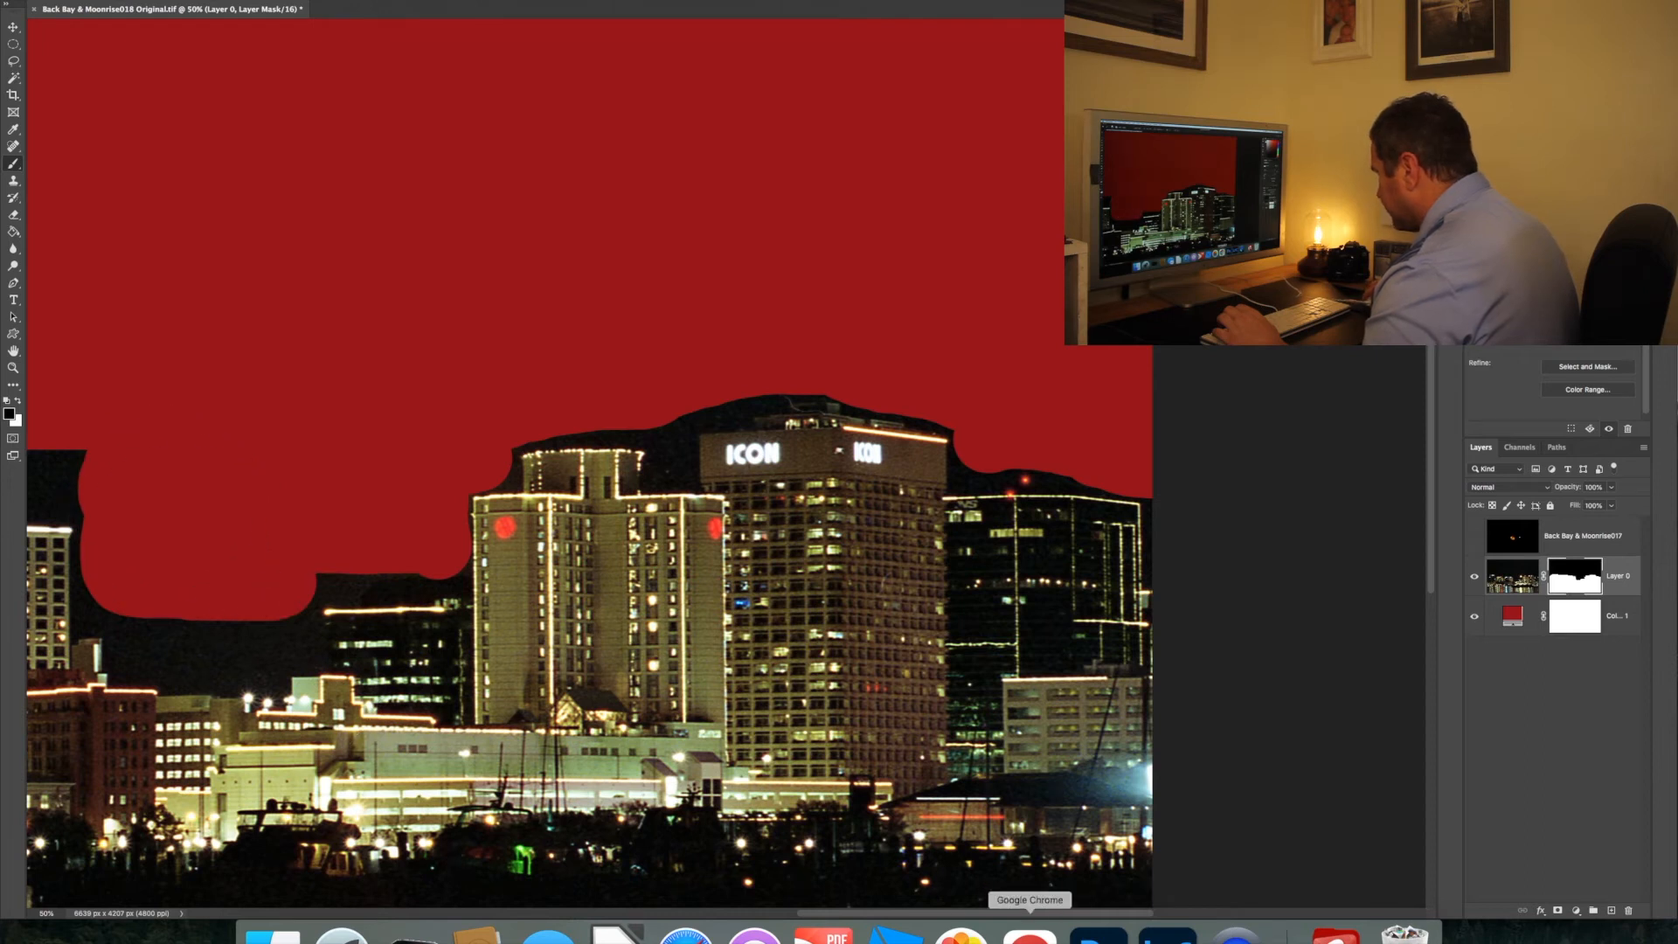
Mask out the remaining sky close to the rooftops of the blue-lit, red-green and tall dark buildings
{"action": "left_click_drag", "start_coordinate": [1036, 913], "coordinate": [718, 913]}
{"action": "mouse_move", "coordinate": [1327, 468]}
{"action": "left_mouse_down"}
{"action": "mouse_move", "coordinate": [851, 414]}
{"action": "mouse_move", "coordinate": [634, 402]}
{"action": "left_mouse_up"}
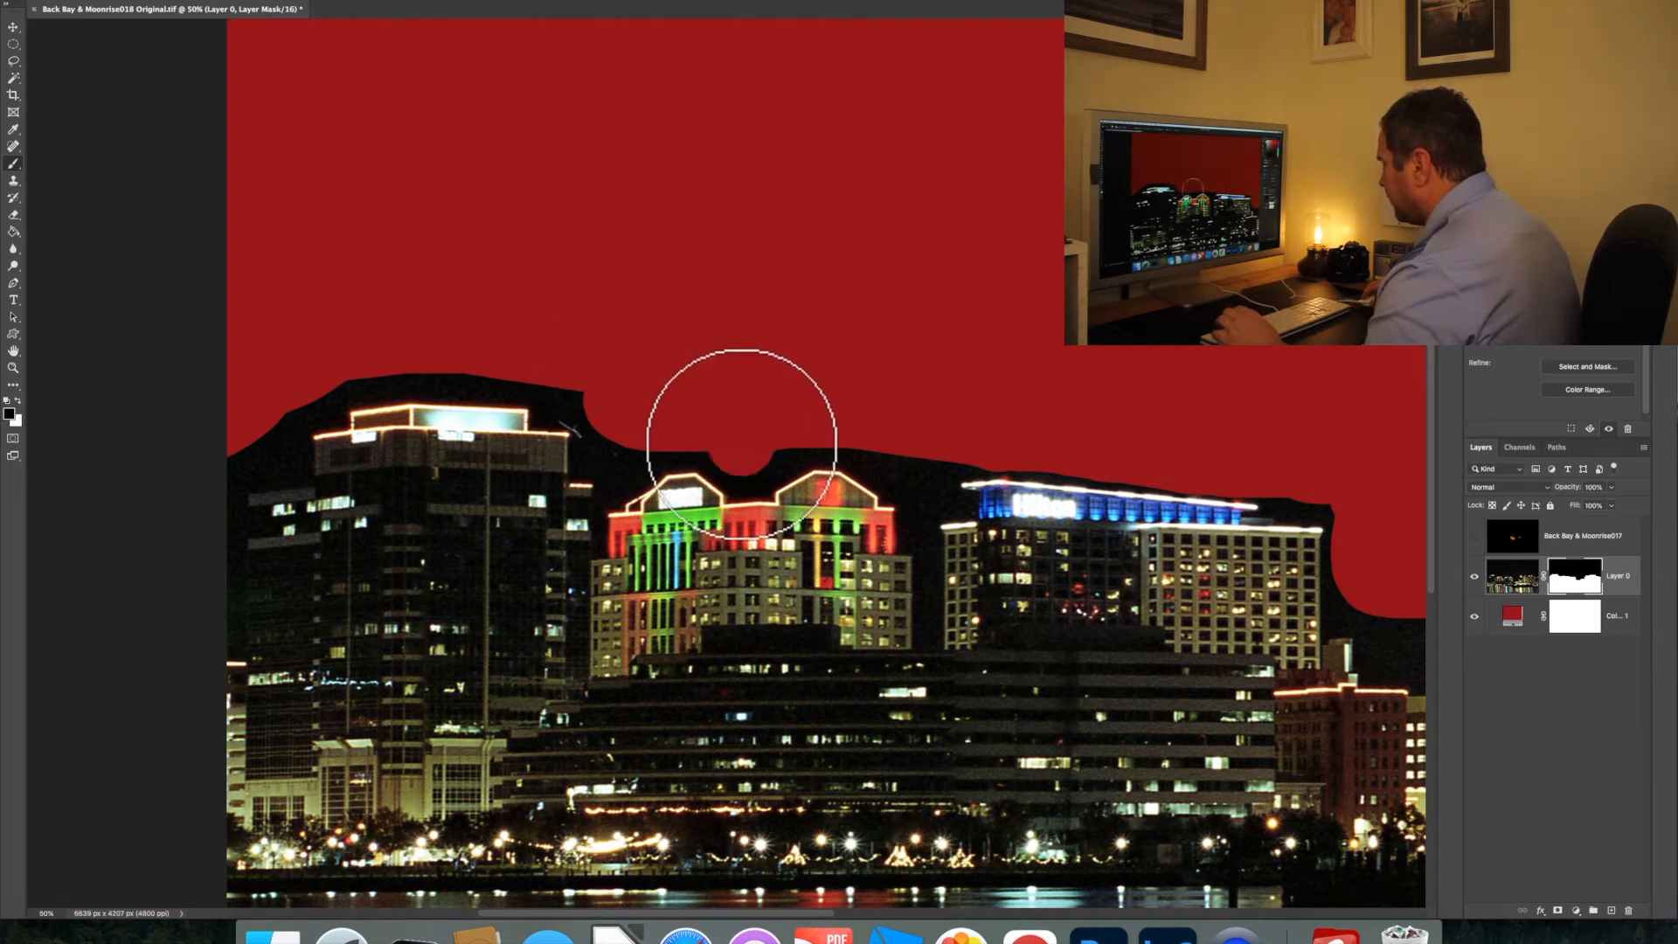
{"action": "mouse_move", "coordinate": [410, 352]}
{"action": "left_mouse_down"}
{"action": "mouse_move", "coordinate": [359, 356]}
{"action": "mouse_move", "coordinate": [475, 337]}
{"action": "mouse_move", "coordinate": [513, 355]}
{"action": "mouse_move", "coordinate": [300, 364]}
{"action": "mouse_move", "coordinate": [281, 397]}
{"action": "mouse_move", "coordinate": [259, 382]}
{"action": "mouse_move", "coordinate": [230, 437]}
{"action": "left_mouse_up"}
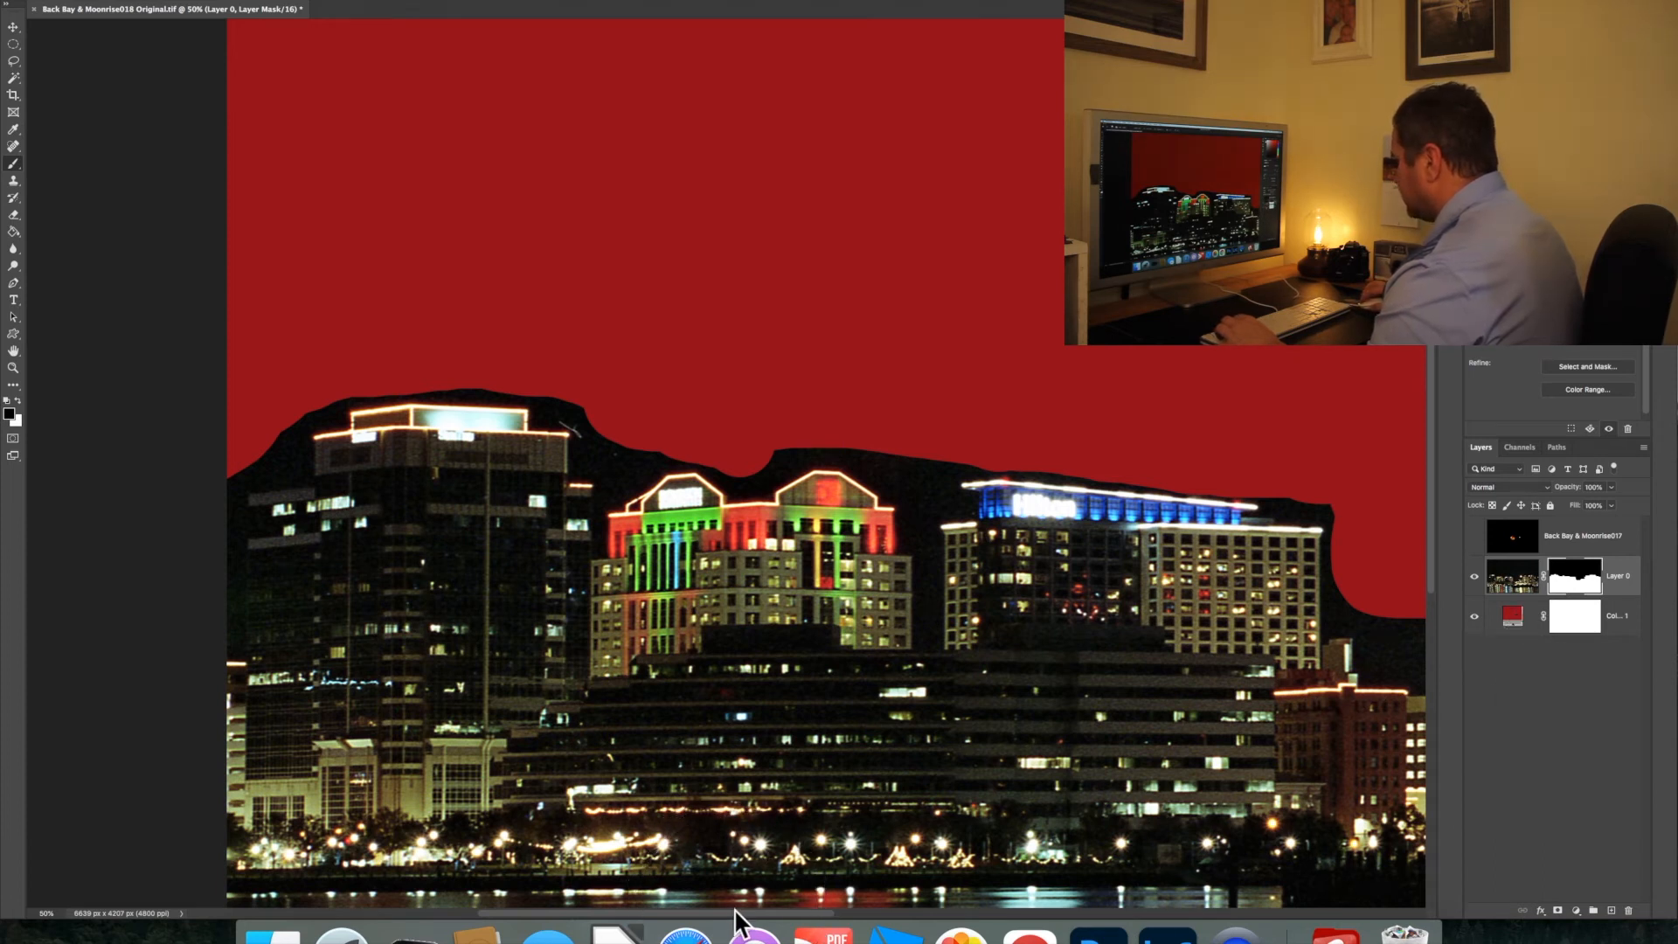
Reduce the brush size to 41 px for detailed masking at 200% around the tower beside the ICON building
{"action": "left_click_drag", "start_coordinate": [740, 914], "coordinate": [942, 914]}
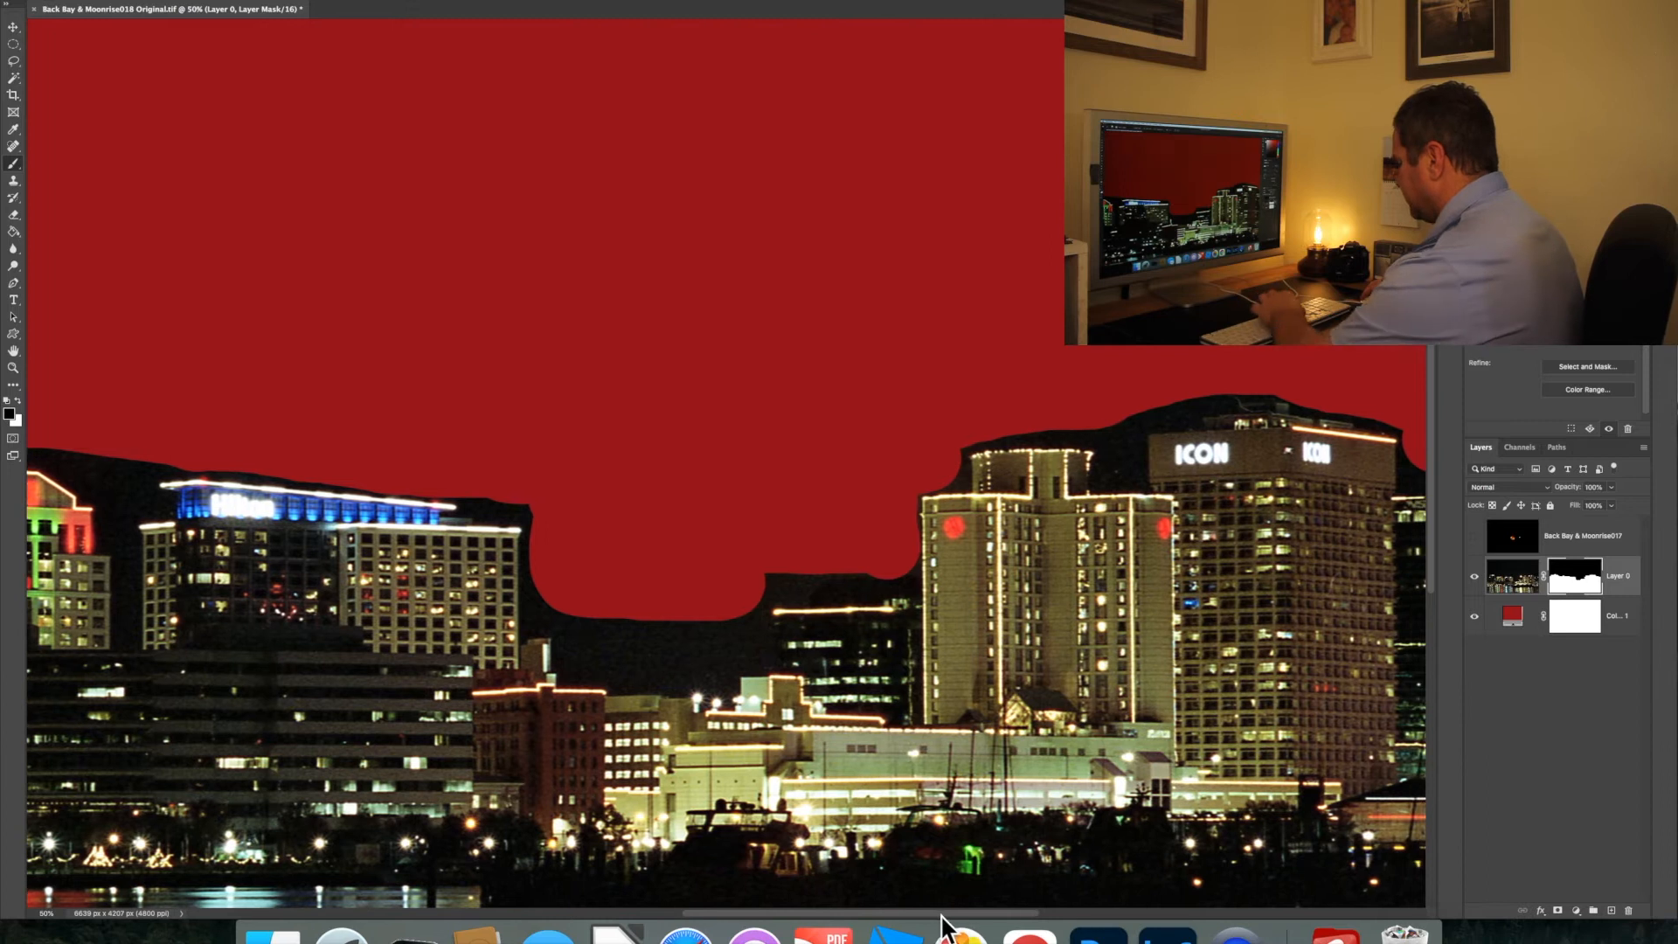
{"action": "key", "text": "super+equal"}
{"action": "key", "text": "super+equal"}
{"action": "key", "text": "super+equal"}
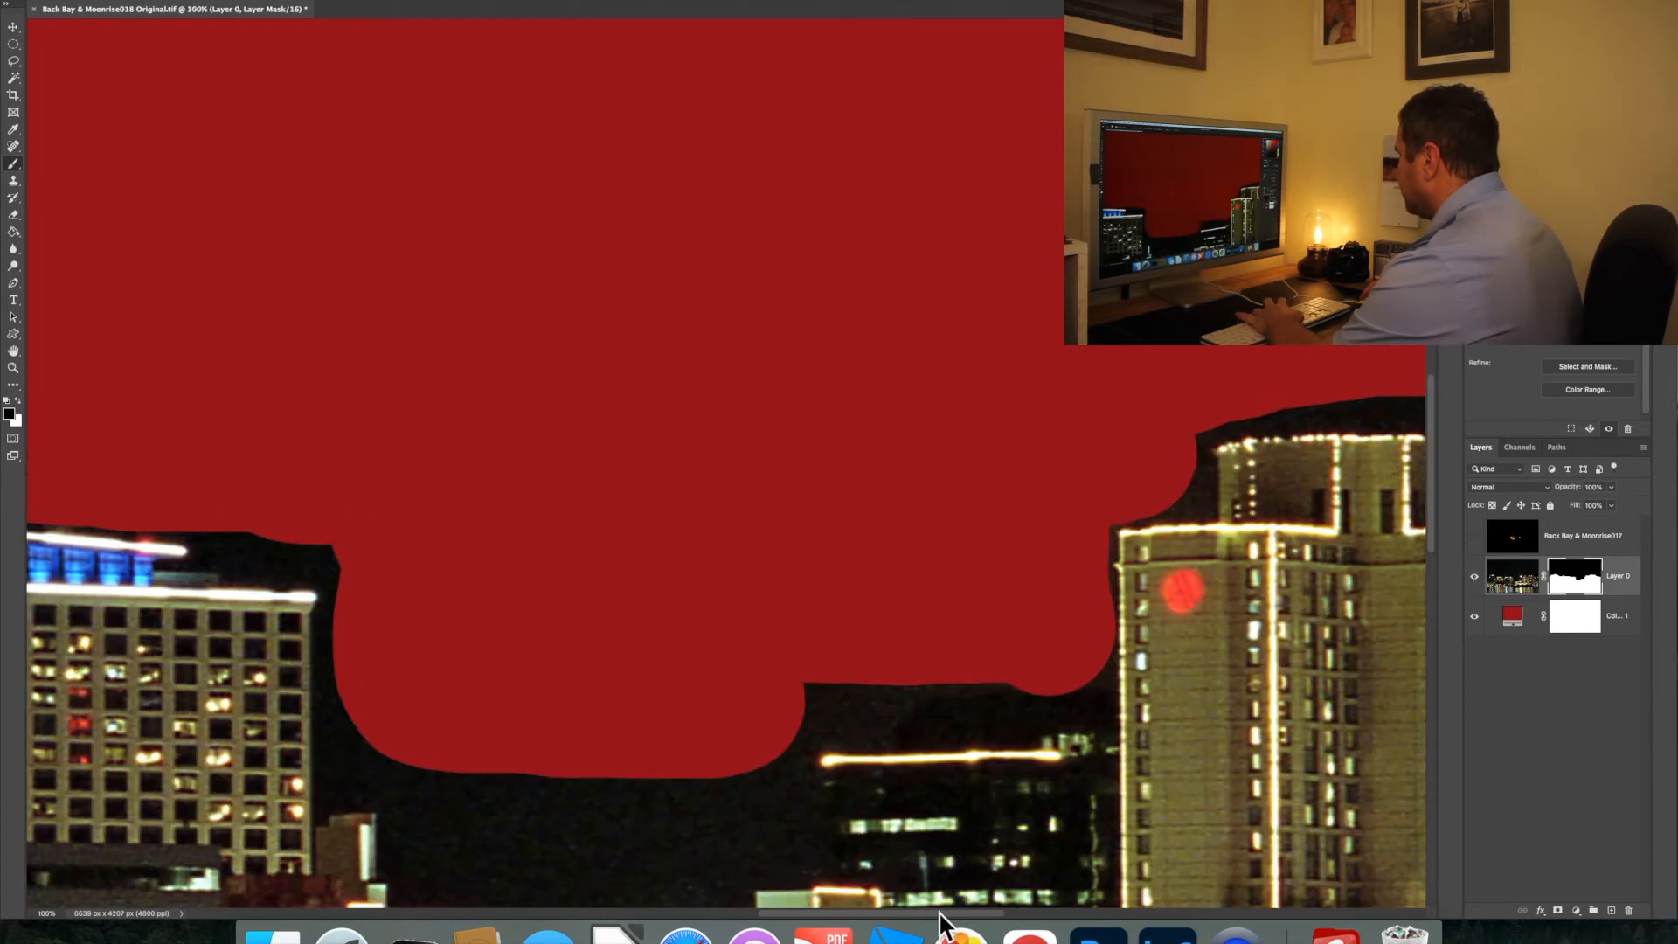
{"action": "left_click_drag", "start_coordinate": [906, 916], "coordinate": [1005, 922]}
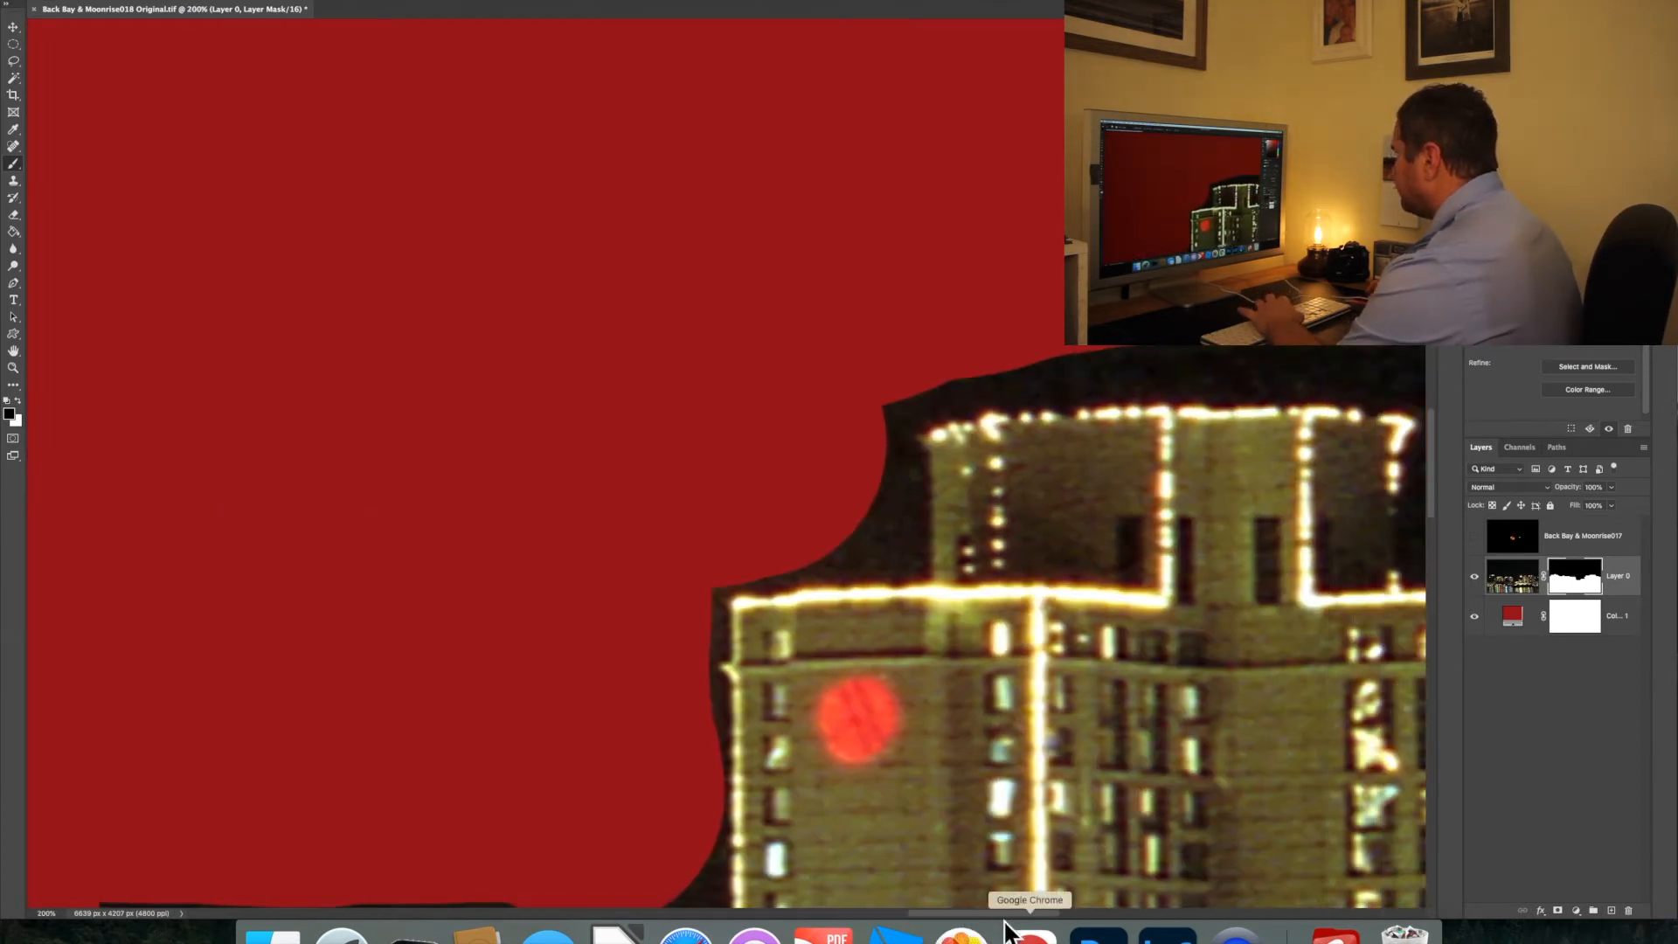
{"action": "right_click", "coordinate": [98, 4]}
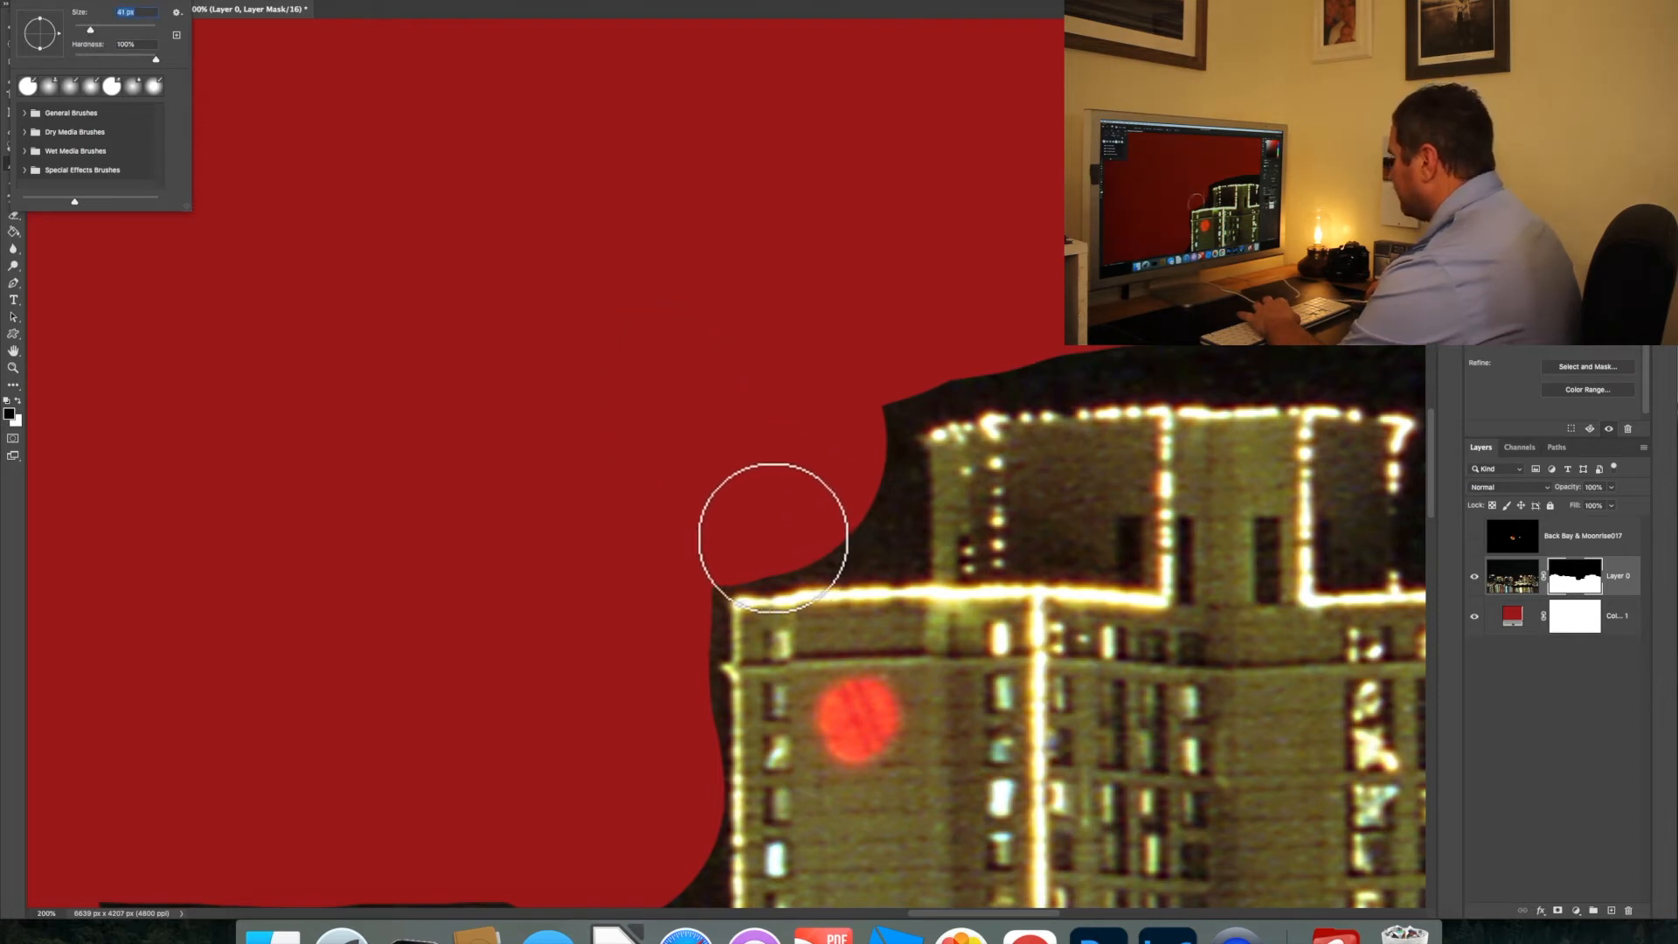
Paint black on Layer 0's mask along the tower's stepped roof and side, and above the adjoining low building
{"action": "left_click", "coordinate": [750, 554]}
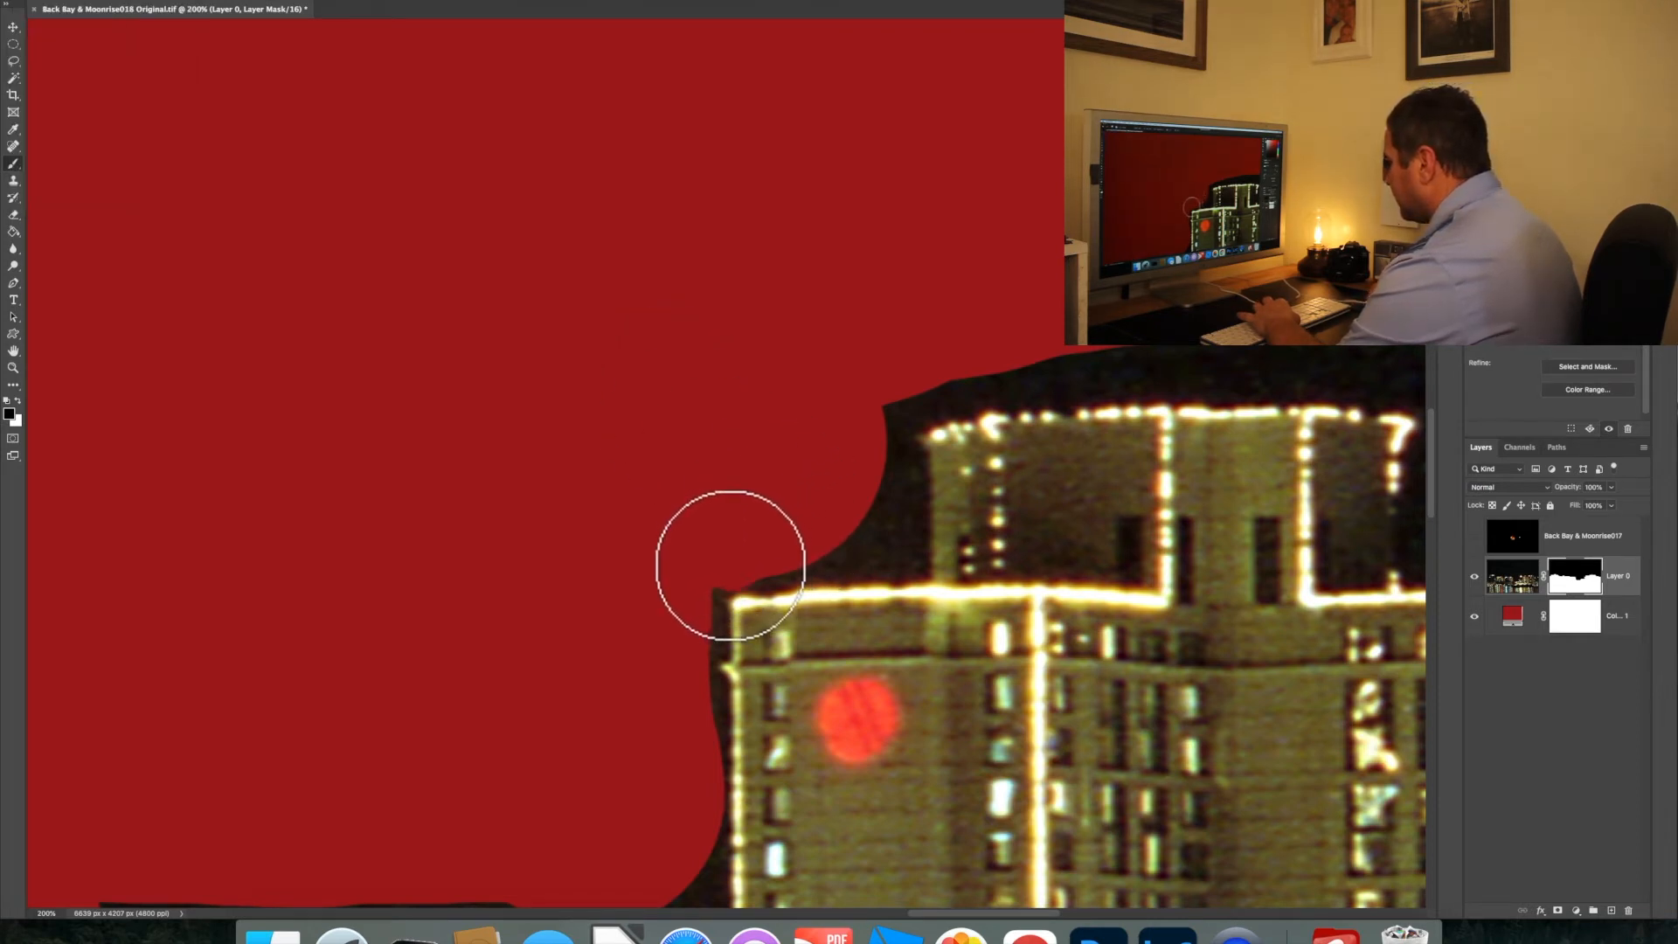
{"action": "mouse_move", "coordinate": [769, 563]}
{"action": "left_mouse_down"}
{"action": "mouse_move", "coordinate": [904, 549]}
{"action": "mouse_move", "coordinate": [888, 421]}
{"action": "left_mouse_up"}
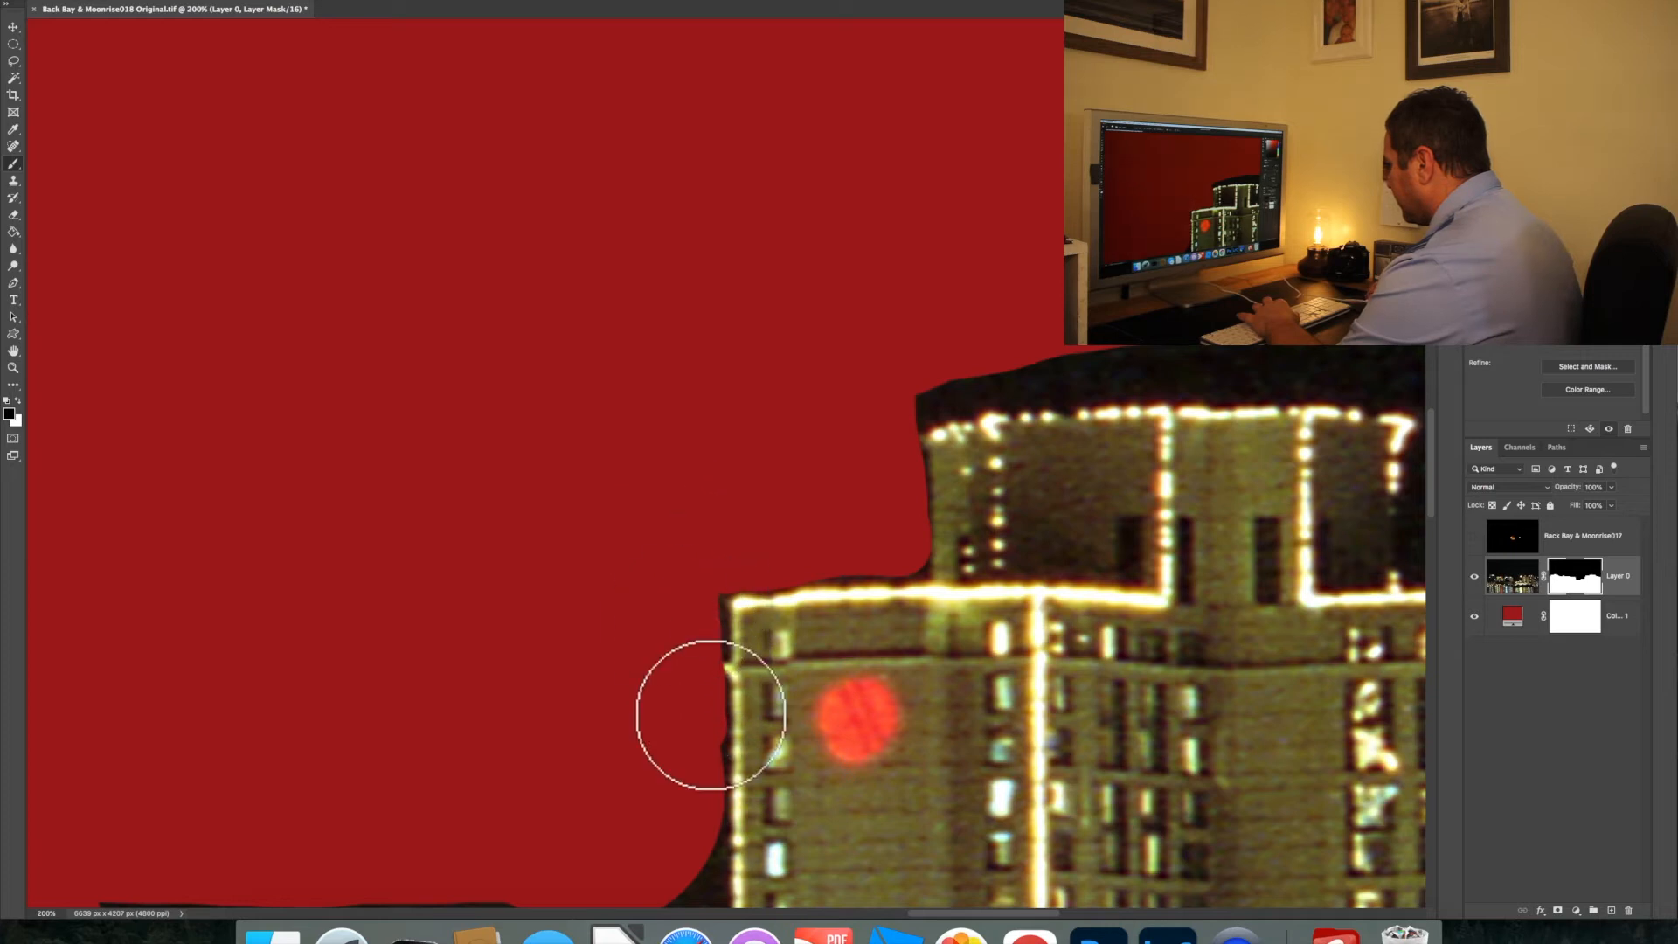
{"action": "scroll", "coordinate": [910, 734], "scroll_direction": "down", "scroll_amount": 5}
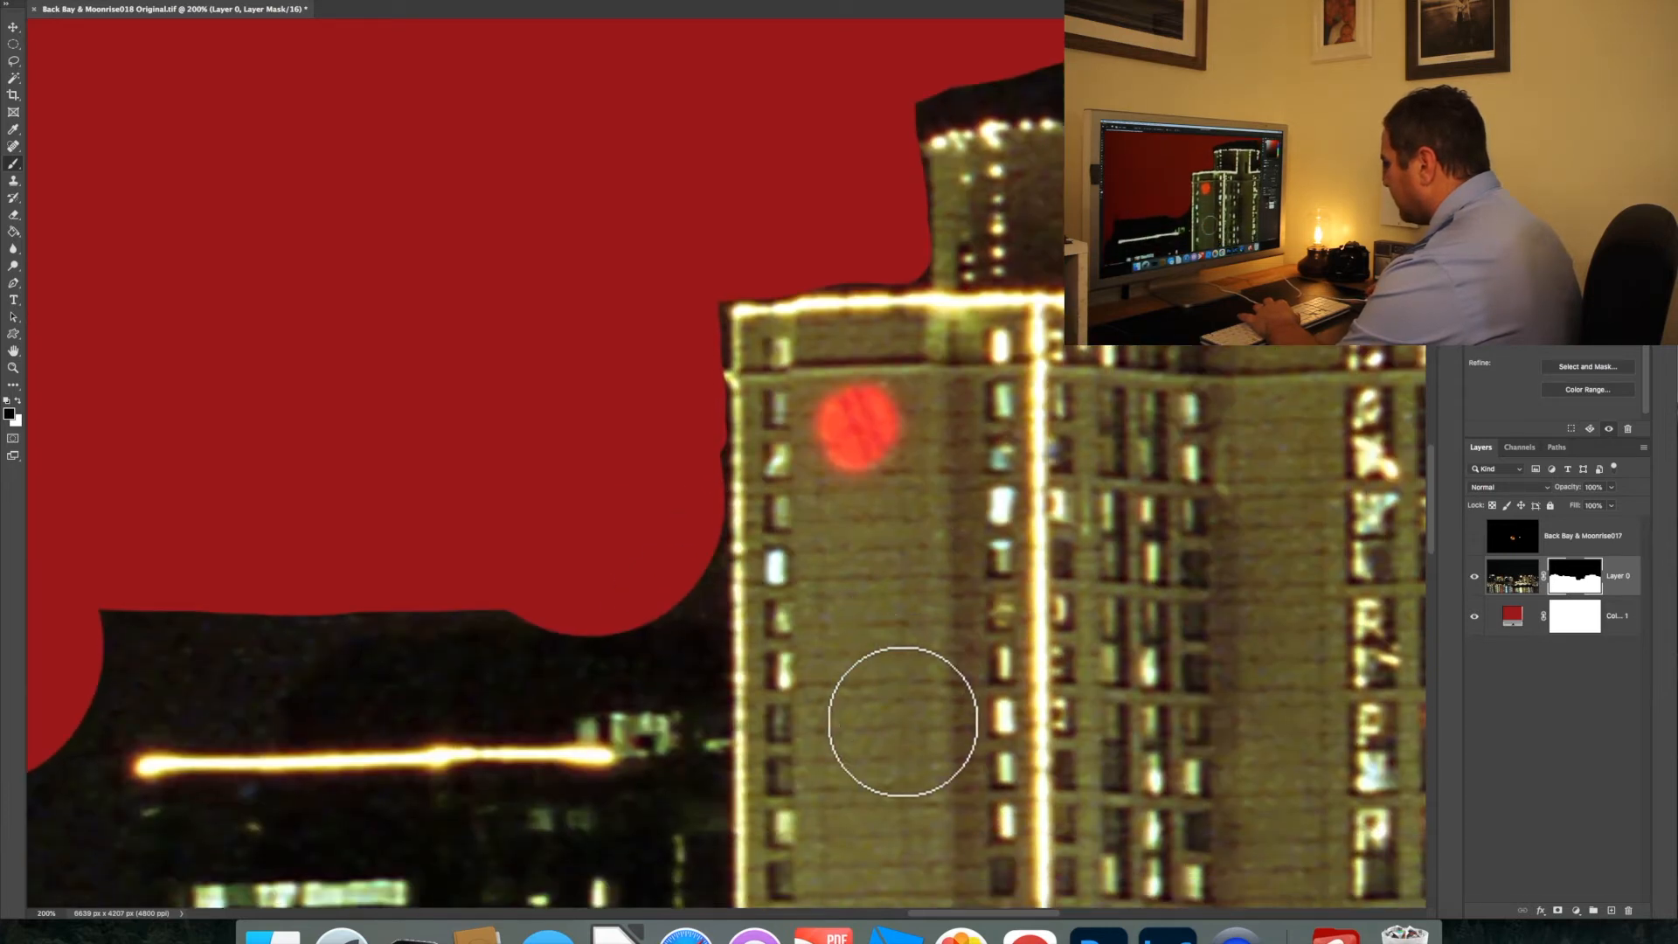
{"action": "mouse_move", "coordinate": [732, 577]}
{"action": "left_mouse_down"}
{"action": "mouse_move", "coordinate": [701, 580]}
{"action": "mouse_move", "coordinate": [696, 534]}
{"action": "left_mouse_up"}
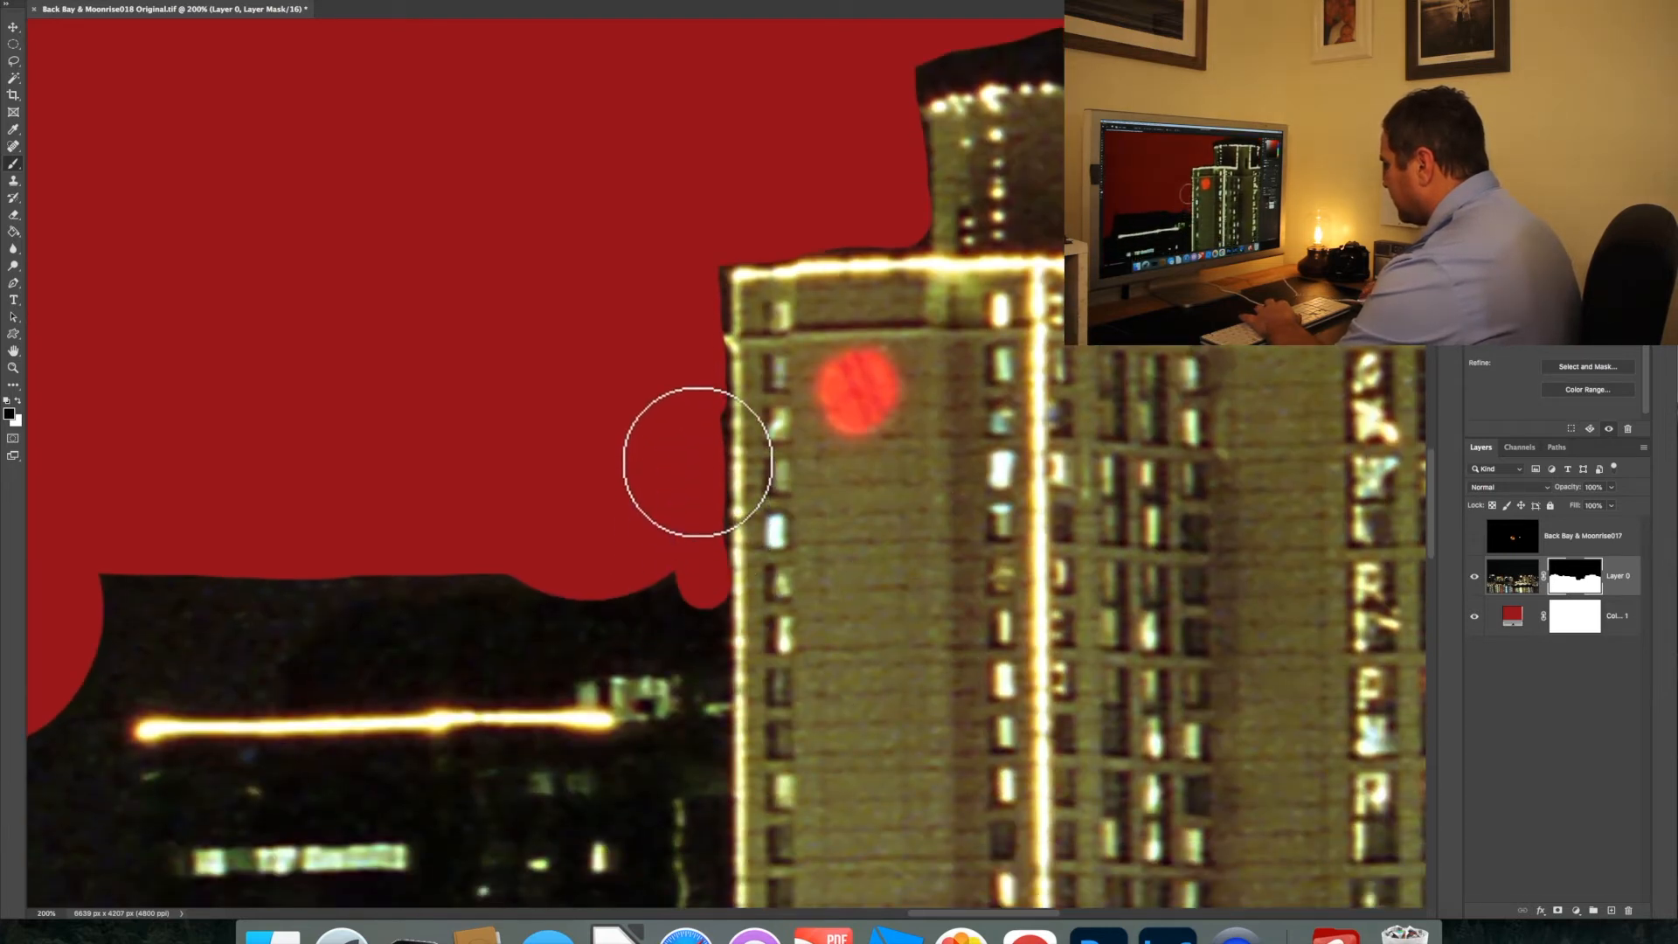
{"action": "mouse_move", "coordinate": [682, 600]}
{"action": "left_mouse_down"}
{"action": "mouse_move", "coordinate": [641, 573]}
{"action": "mouse_move", "coordinate": [241, 567]}
{"action": "left_mouse_up"}
{"action": "mouse_move", "coordinate": [112, 605]}
{"action": "left_mouse_down"}
{"action": "mouse_move", "coordinate": [108, 584]}
{"action": "mouse_move", "coordinate": [360, 547]}
{"action": "left_mouse_up"}
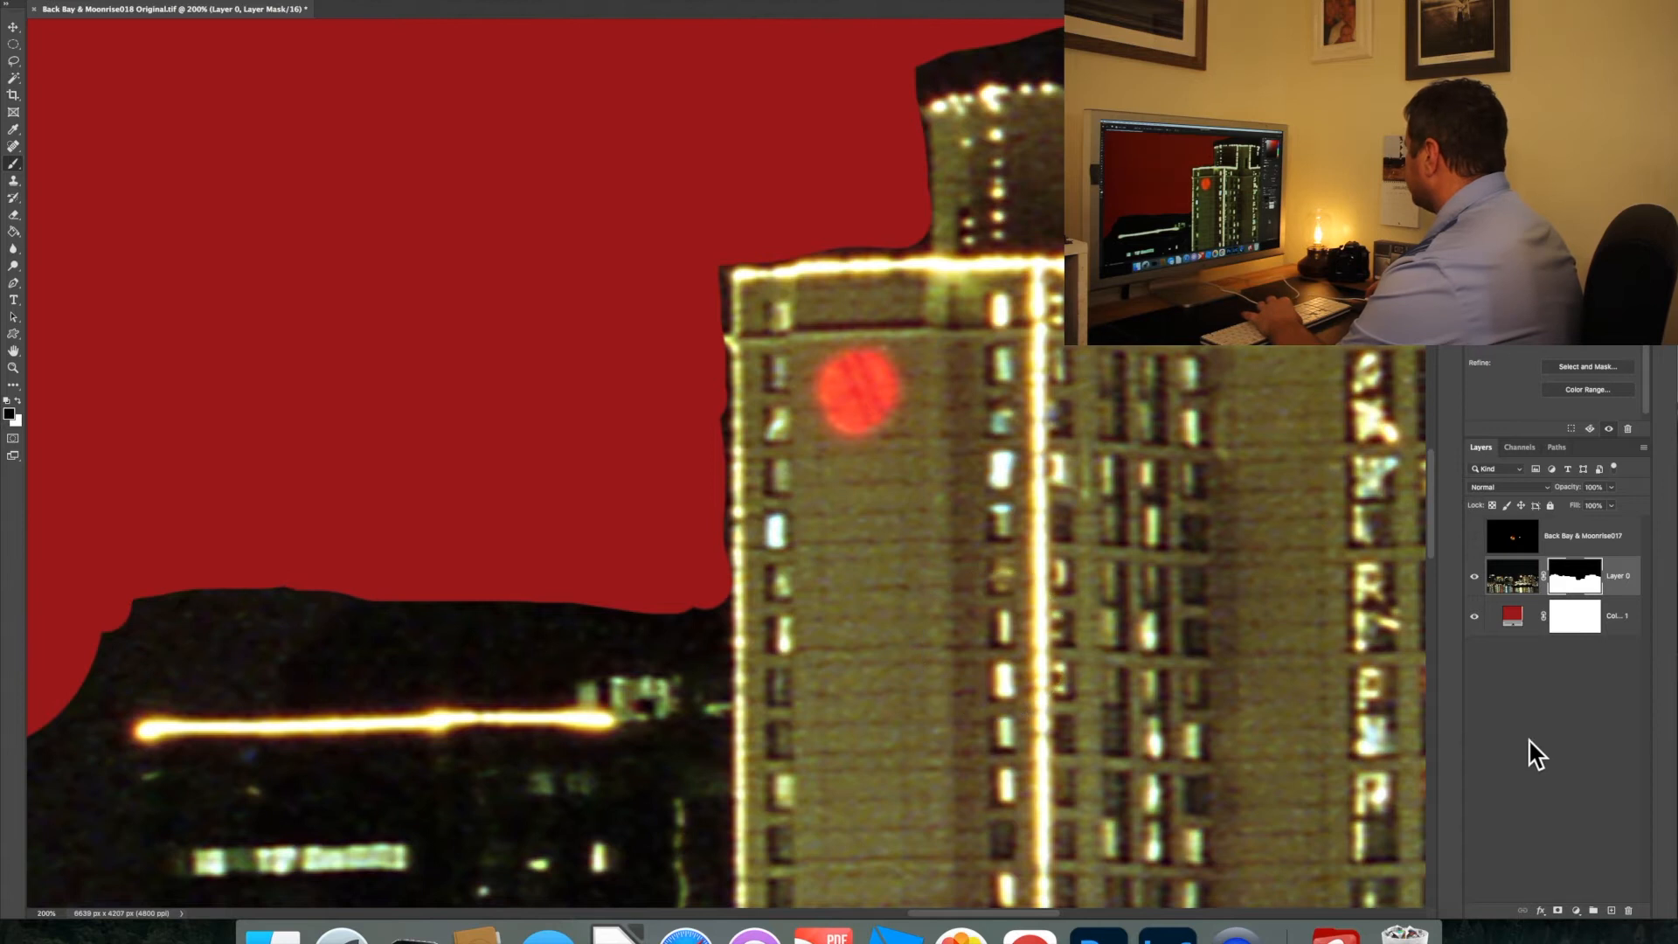
Change the Solid Color fill layer's color to black (000000)
{"action": "key", "text": "super+minus"}
{"action": "key", "text": "super+minus"}
{"action": "key", "text": "super+minus"}
{"action": "key", "text": "super+minus"}
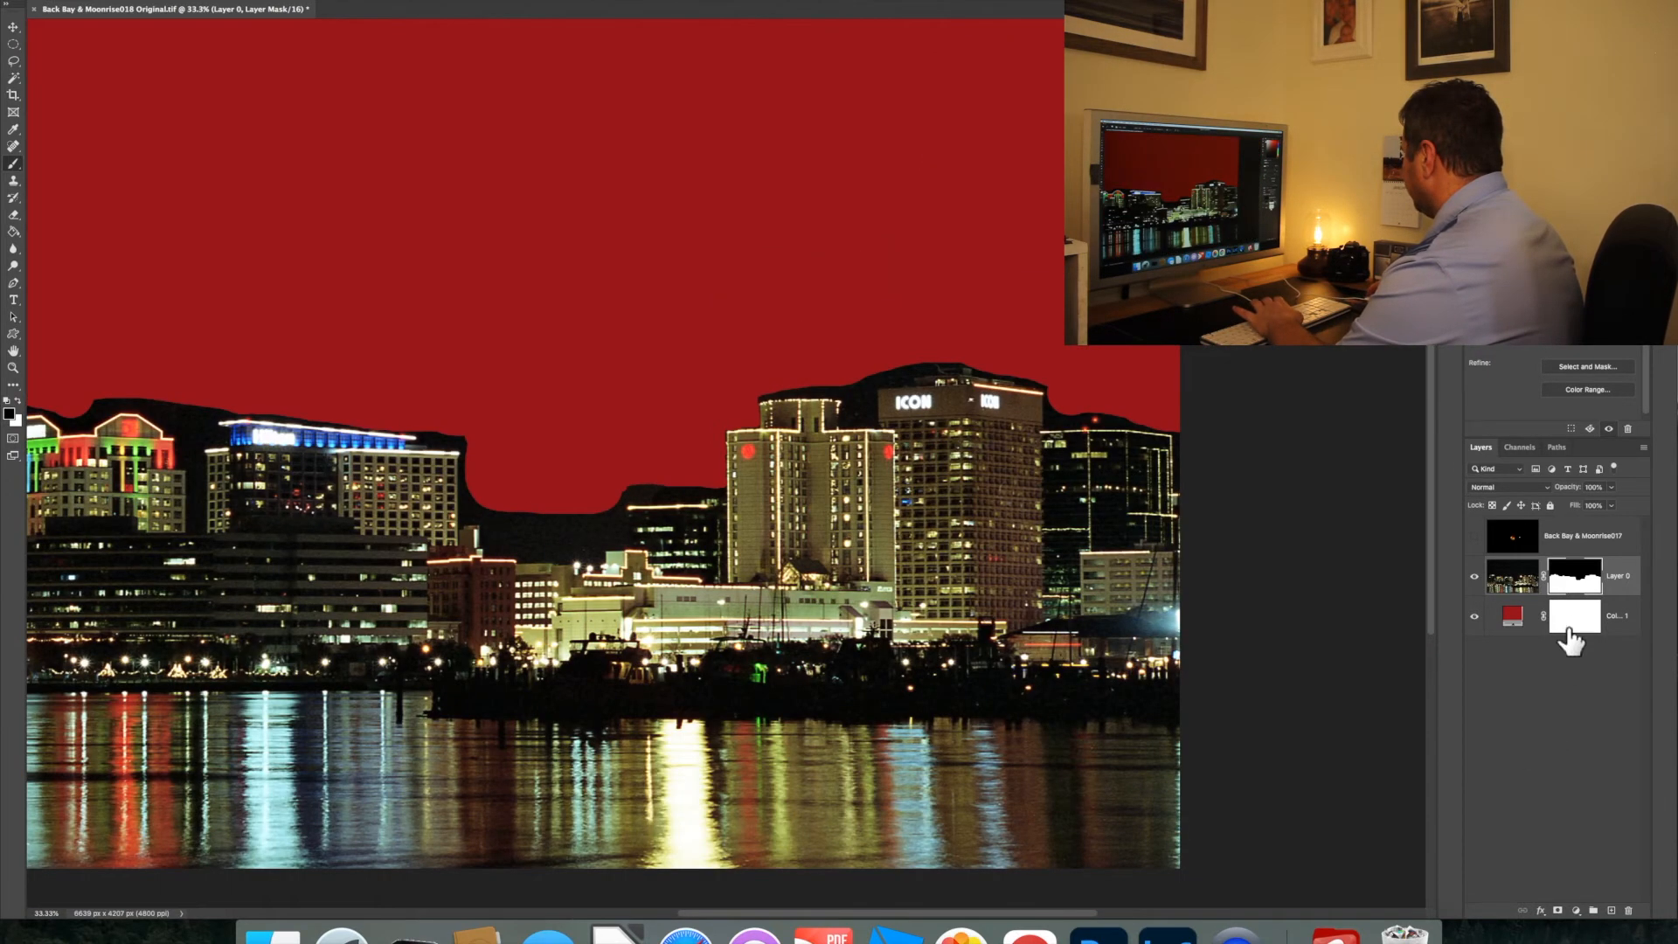
{"action": "double_click", "coordinate": [1515, 623]}
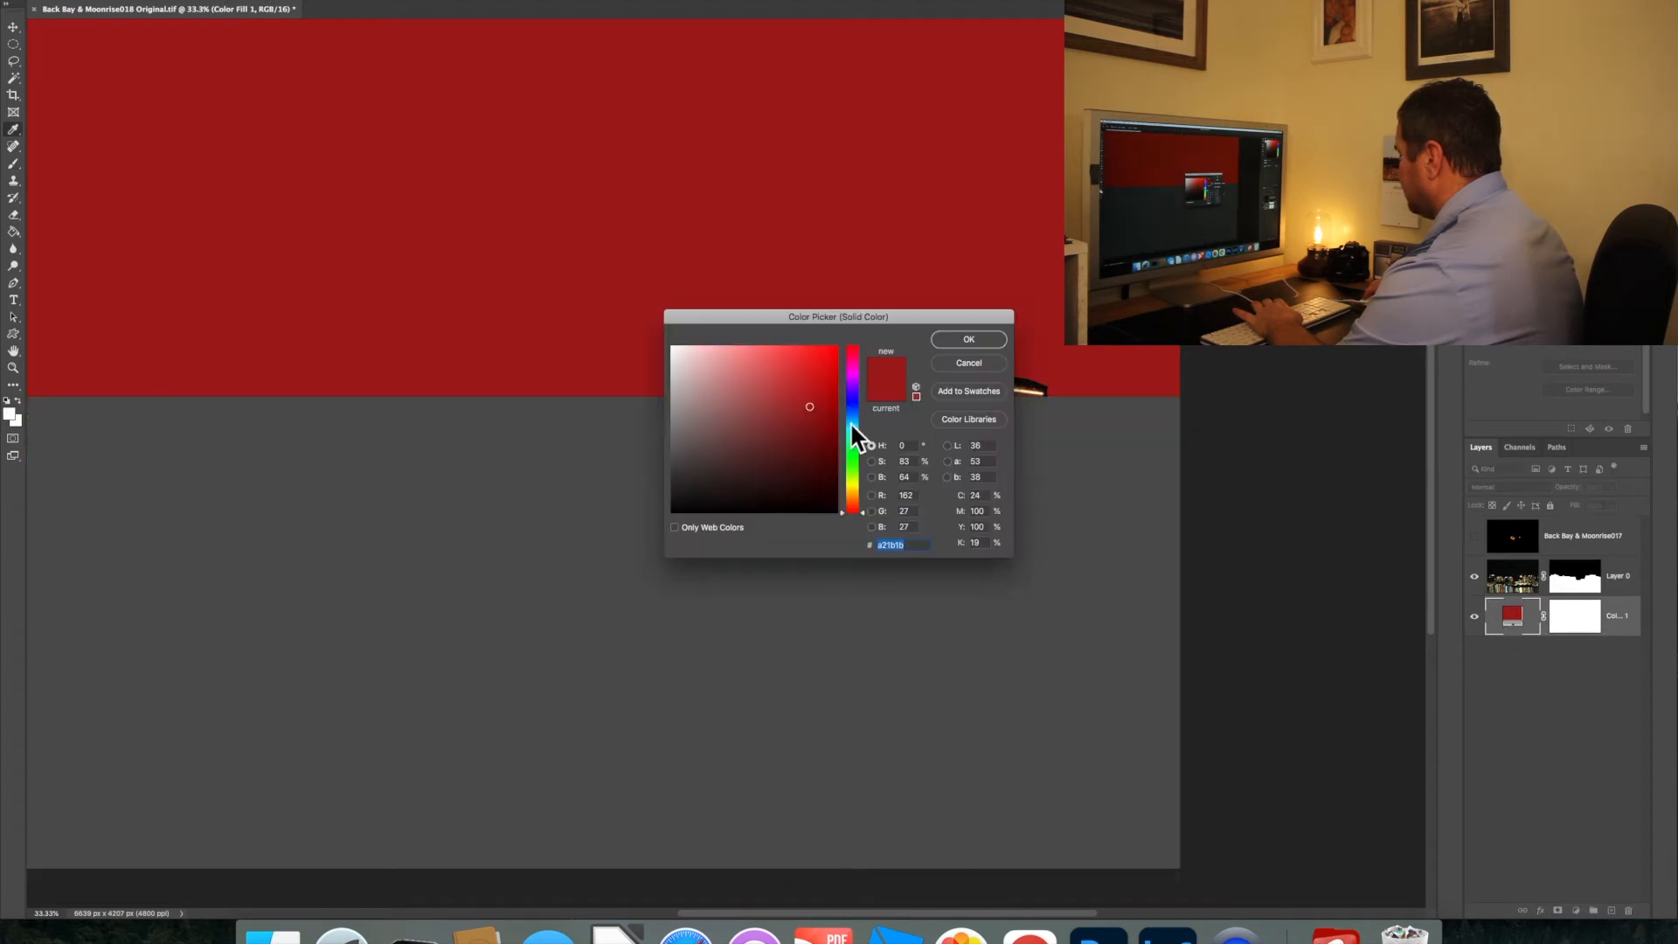
{"action": "left_click_drag", "start_coordinate": [810, 405], "coordinate": [842, 521]}
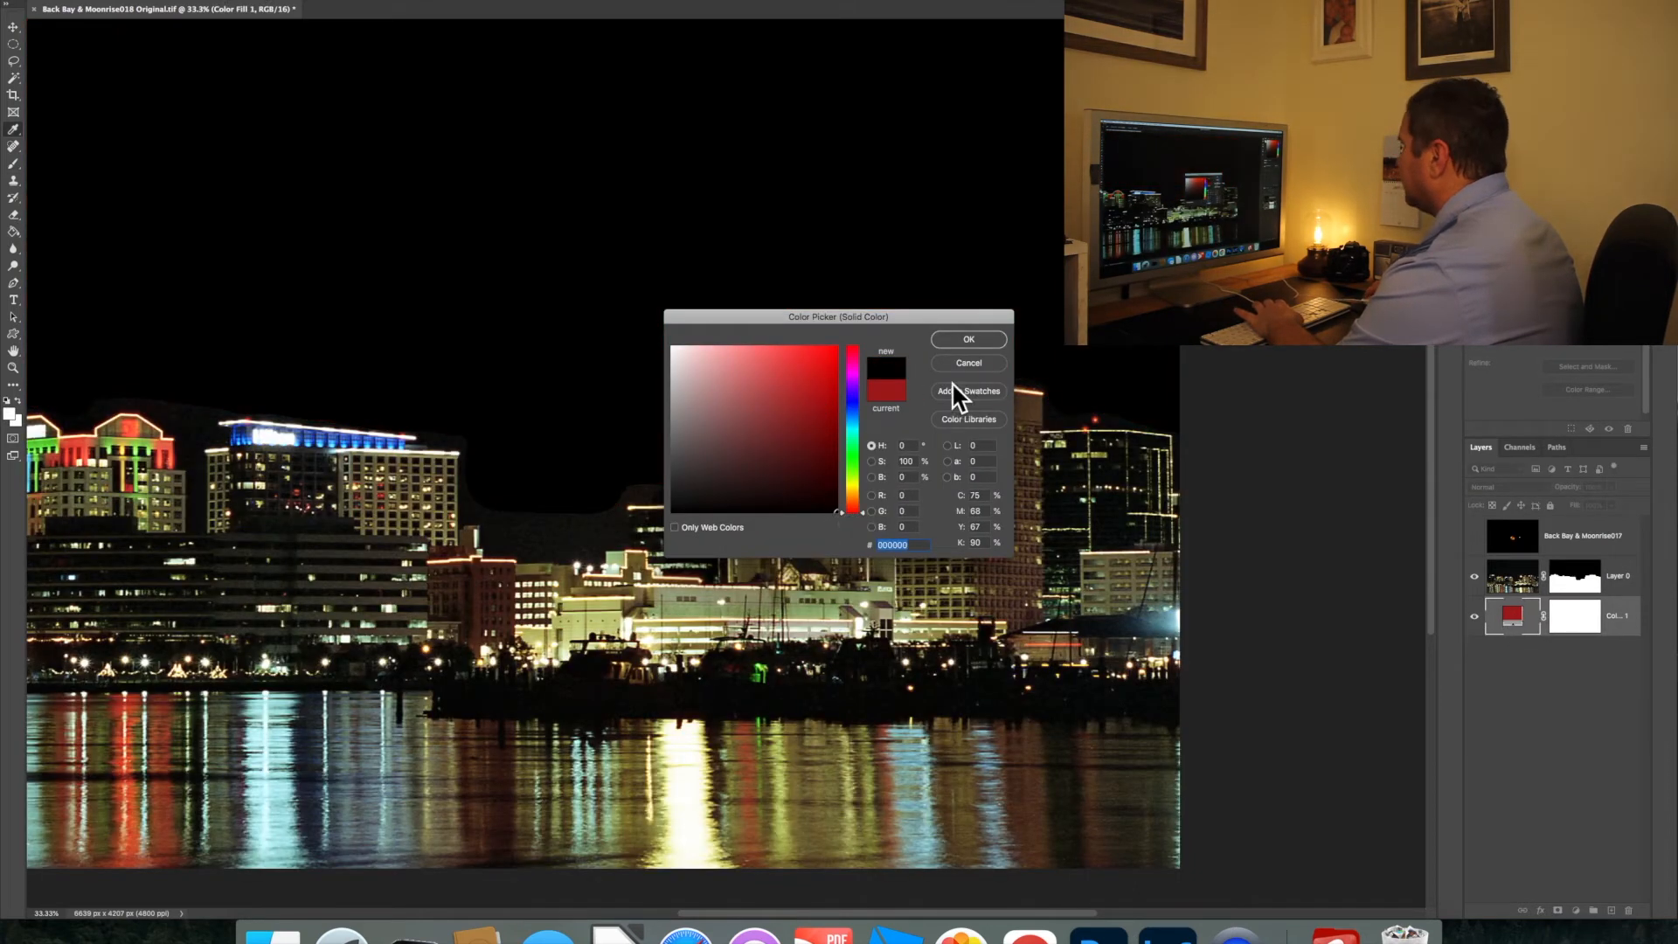
{"action": "left_click", "coordinate": [969, 337]}
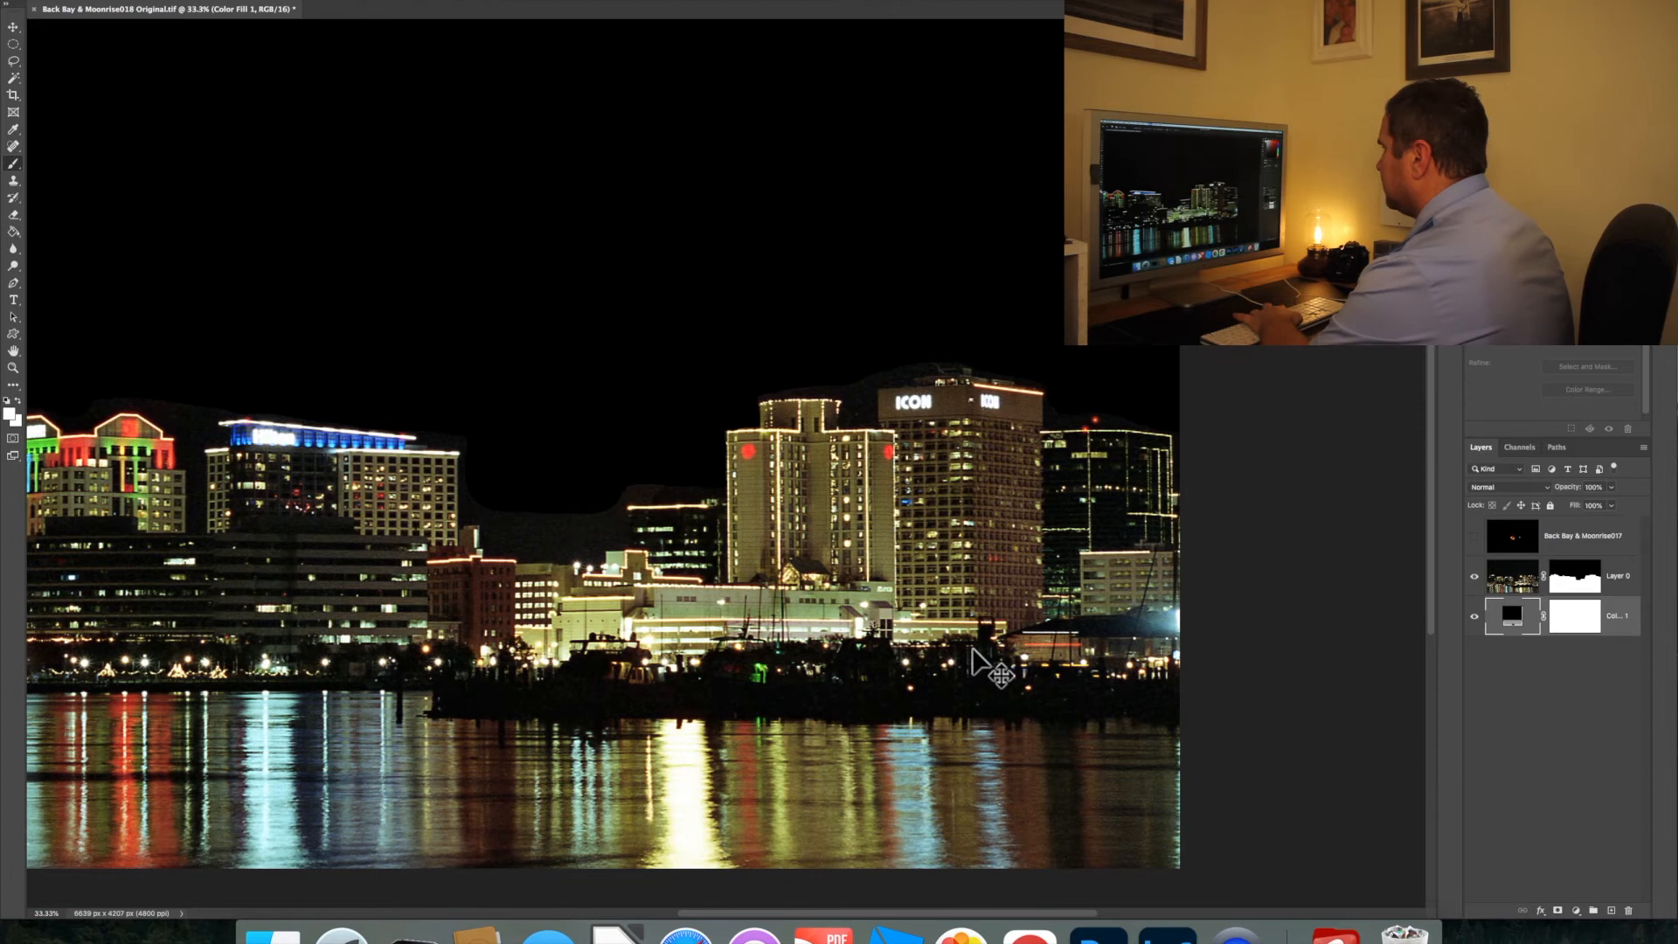
Paint black on Layer 0's mask to remove the leftover sky above and beside the low dark building next to the tower
{"action": "key", "text": "super+equal"}
{"action": "key", "text": "super+equal"}
{"action": "key", "text": "super+equal"}
{"action": "key", "text": "super+equal"}
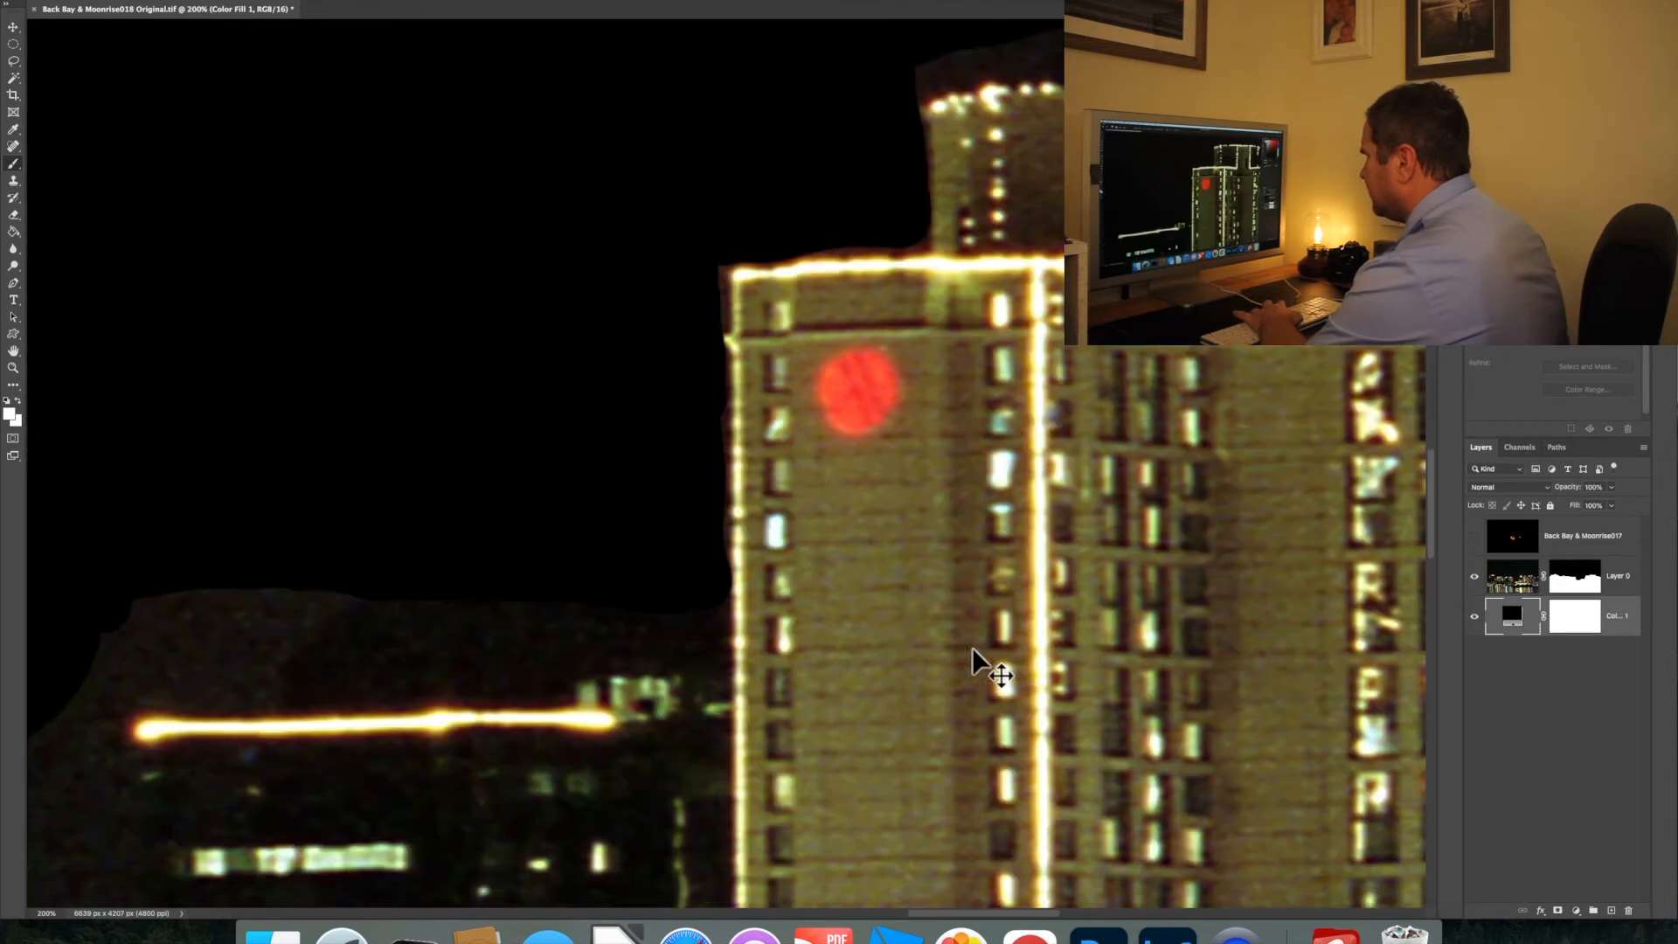
{"action": "left_click_drag", "start_coordinate": [957, 915], "coordinate": [881, 915]}
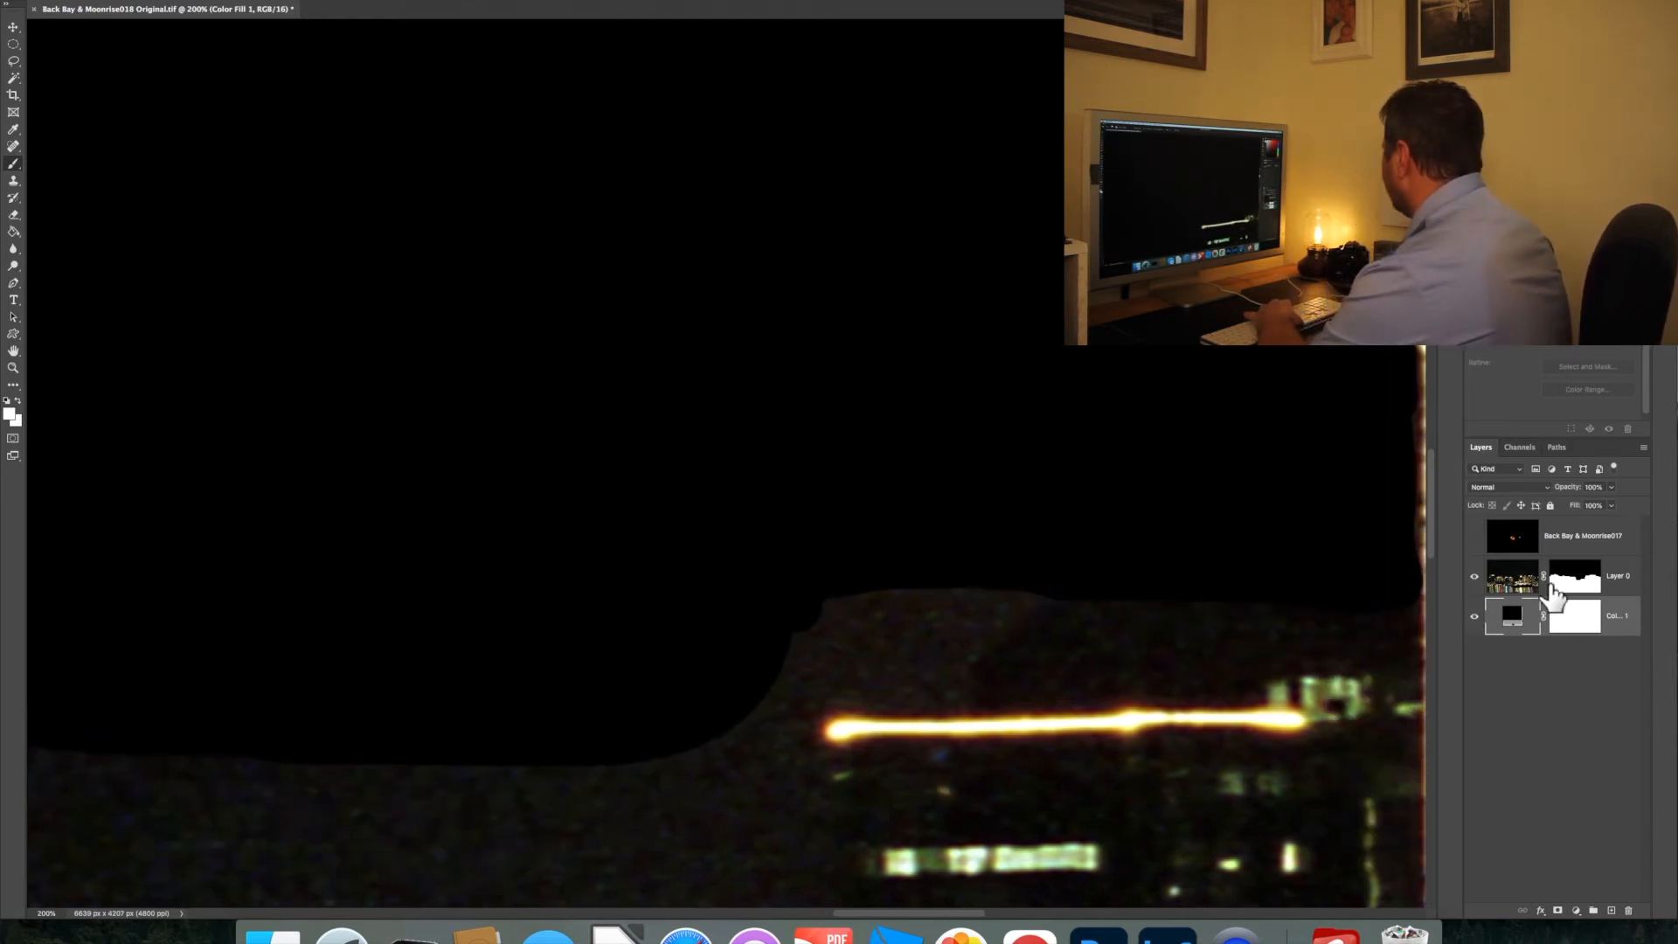
{"action": "left_click", "coordinate": [1576, 588]}
{"action": "mouse_move", "coordinate": [1019, 586]}
{"action": "left_mouse_down"}
{"action": "mouse_move", "coordinate": [889, 652]}
{"action": "mouse_move", "coordinate": [790, 674]}
{"action": "mouse_move", "coordinate": [890, 597]}
{"action": "mouse_move", "coordinate": [854, 638]}
{"action": "mouse_move", "coordinate": [921, 629]}
{"action": "mouse_move", "coordinate": [790, 678]}
{"action": "mouse_move", "coordinate": [739, 769]}
{"action": "mouse_move", "coordinate": [495, 772]}
{"action": "left_mouse_up"}
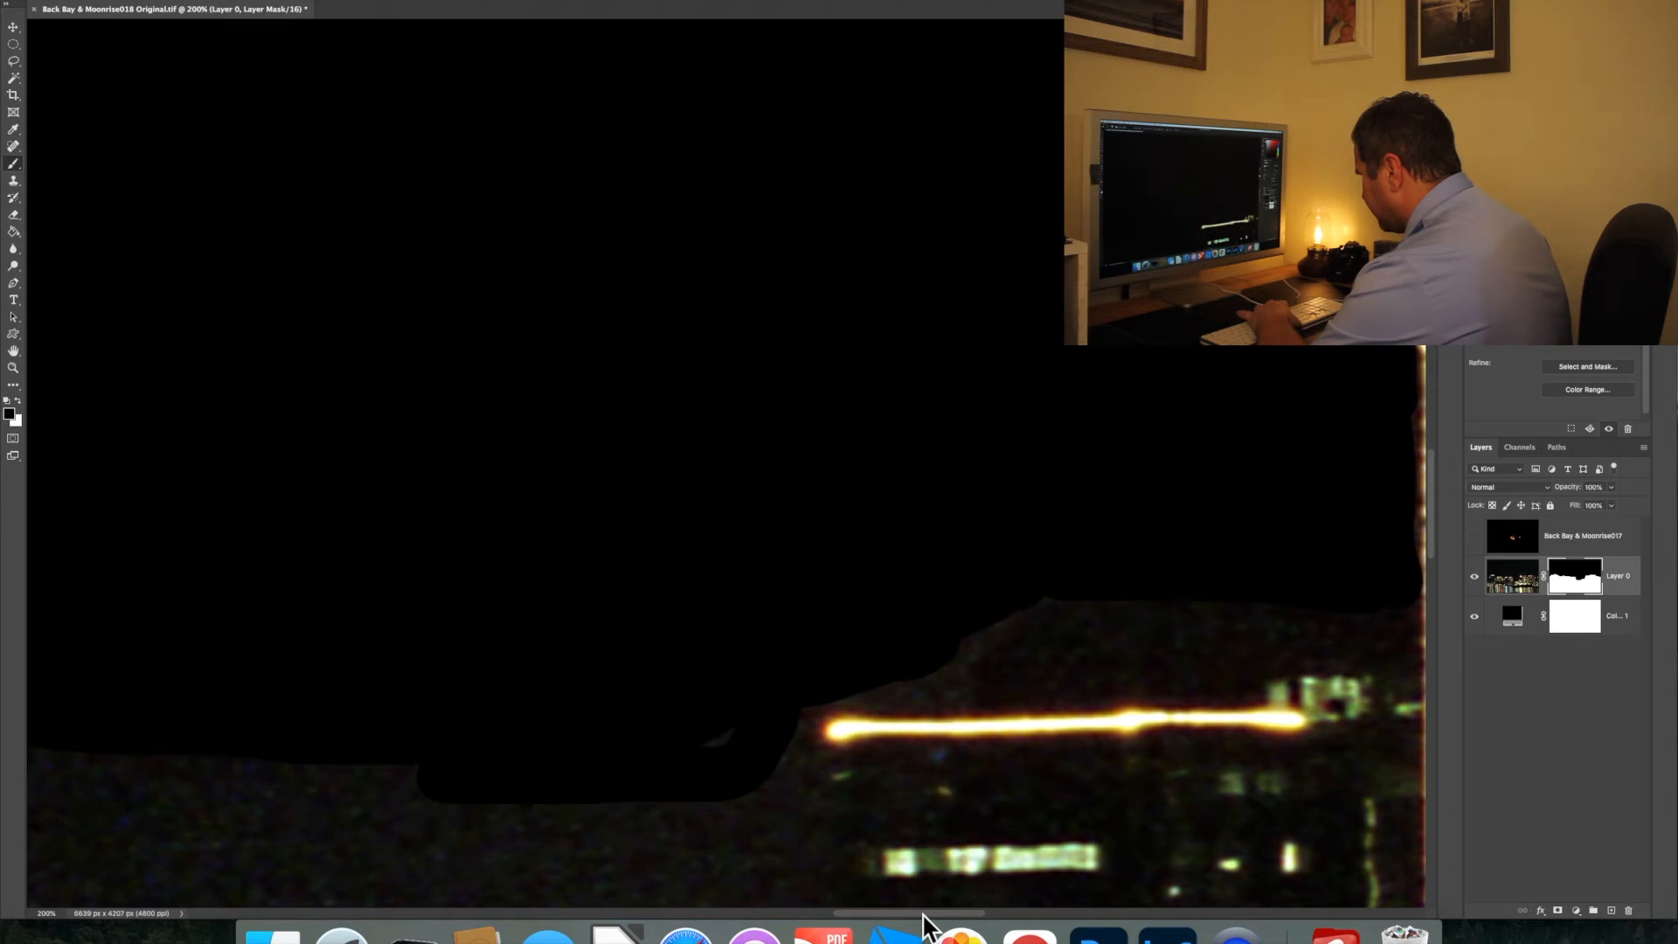
Mask out the remaining sky in the gap between the blue-lit building and the low dark building, down to just above the rooftops
{"action": "scroll", "coordinate": [805, 910], "scroll_direction": "left", "scroll_amount": 10}
{"action": "scroll", "coordinate": [872, 913], "scroll_direction": "right", "scroll_amount": 6}
{"action": "mouse_move", "coordinate": [821, 779]}
{"action": "left_mouse_down"}
{"action": "mouse_move", "coordinate": [297, 754]}
{"action": "mouse_move", "coordinate": [452, 800]}
{"action": "mouse_move", "coordinate": [1094, 812]}
{"action": "mouse_move", "coordinate": [1132, 799]}
{"action": "mouse_move", "coordinate": [1141, 735]}
{"action": "mouse_move", "coordinate": [1132, 817]}
{"action": "mouse_move", "coordinate": [976, 855]}
{"action": "mouse_move", "coordinate": [368, 839]}
{"action": "mouse_move", "coordinate": [1106, 855]}
{"action": "left_mouse_up"}
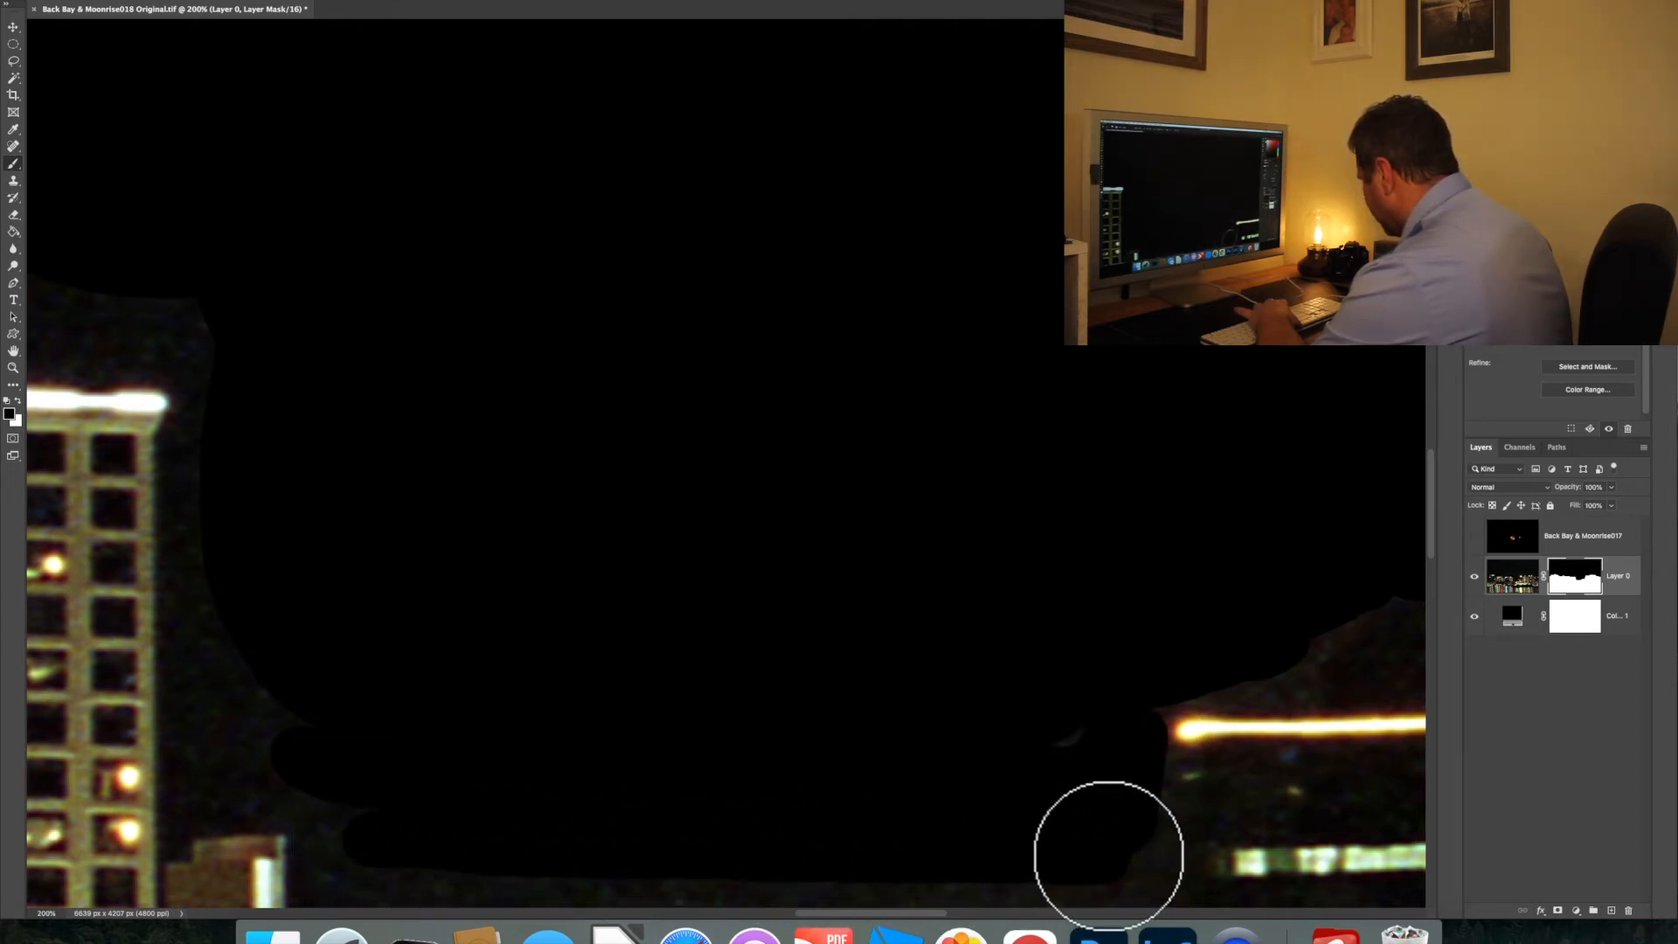
{"action": "scroll", "coordinate": [1075, 820], "scroll_direction": "down", "scroll_amount": 8}
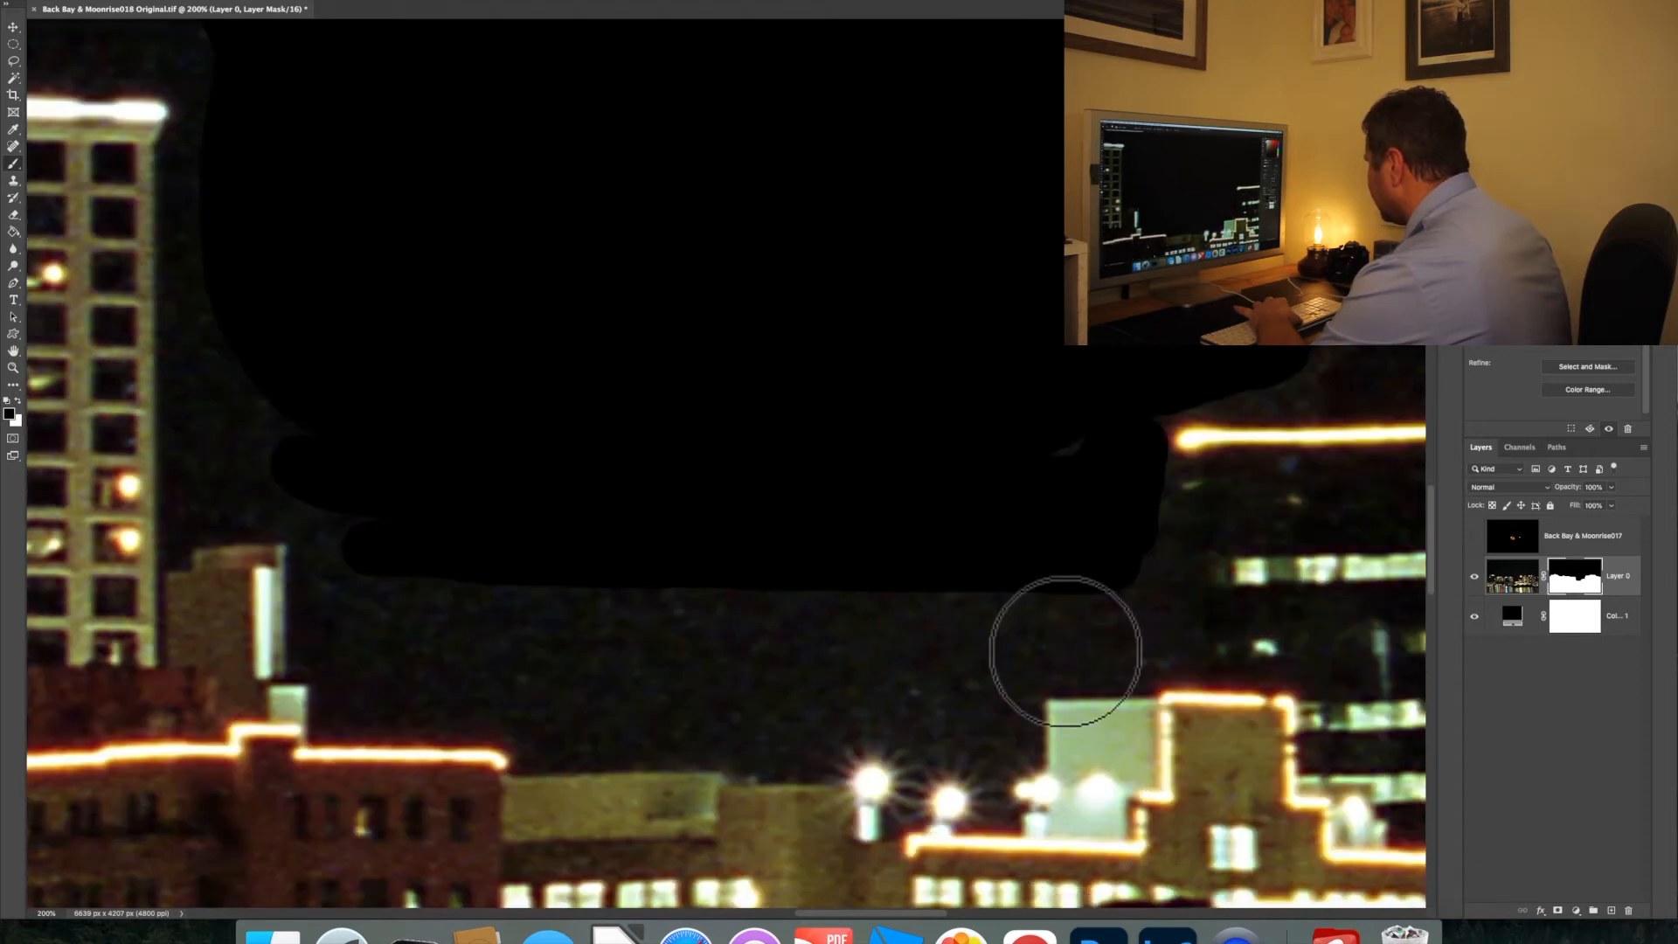
{"action": "mouse_move", "coordinate": [1113, 580]}
{"action": "left_mouse_down"}
{"action": "mouse_move", "coordinate": [1082, 620]}
{"action": "mouse_move", "coordinate": [377, 588]}
{"action": "mouse_move", "coordinate": [360, 636]}
{"action": "mouse_move", "coordinate": [1070, 639]}
{"action": "mouse_move", "coordinate": [964, 678]}
{"action": "mouse_move", "coordinate": [374, 678]}
{"action": "mouse_move", "coordinate": [401, 695]}
{"action": "mouse_move", "coordinate": [613, 710]}
{"action": "mouse_move", "coordinate": [823, 708]}
{"action": "mouse_move", "coordinate": [993, 691]}
{"action": "mouse_move", "coordinate": [1039, 645]}
{"action": "mouse_move", "coordinate": [1108, 643]}
{"action": "mouse_move", "coordinate": [1117, 568]}
{"action": "left_mouse_up"}
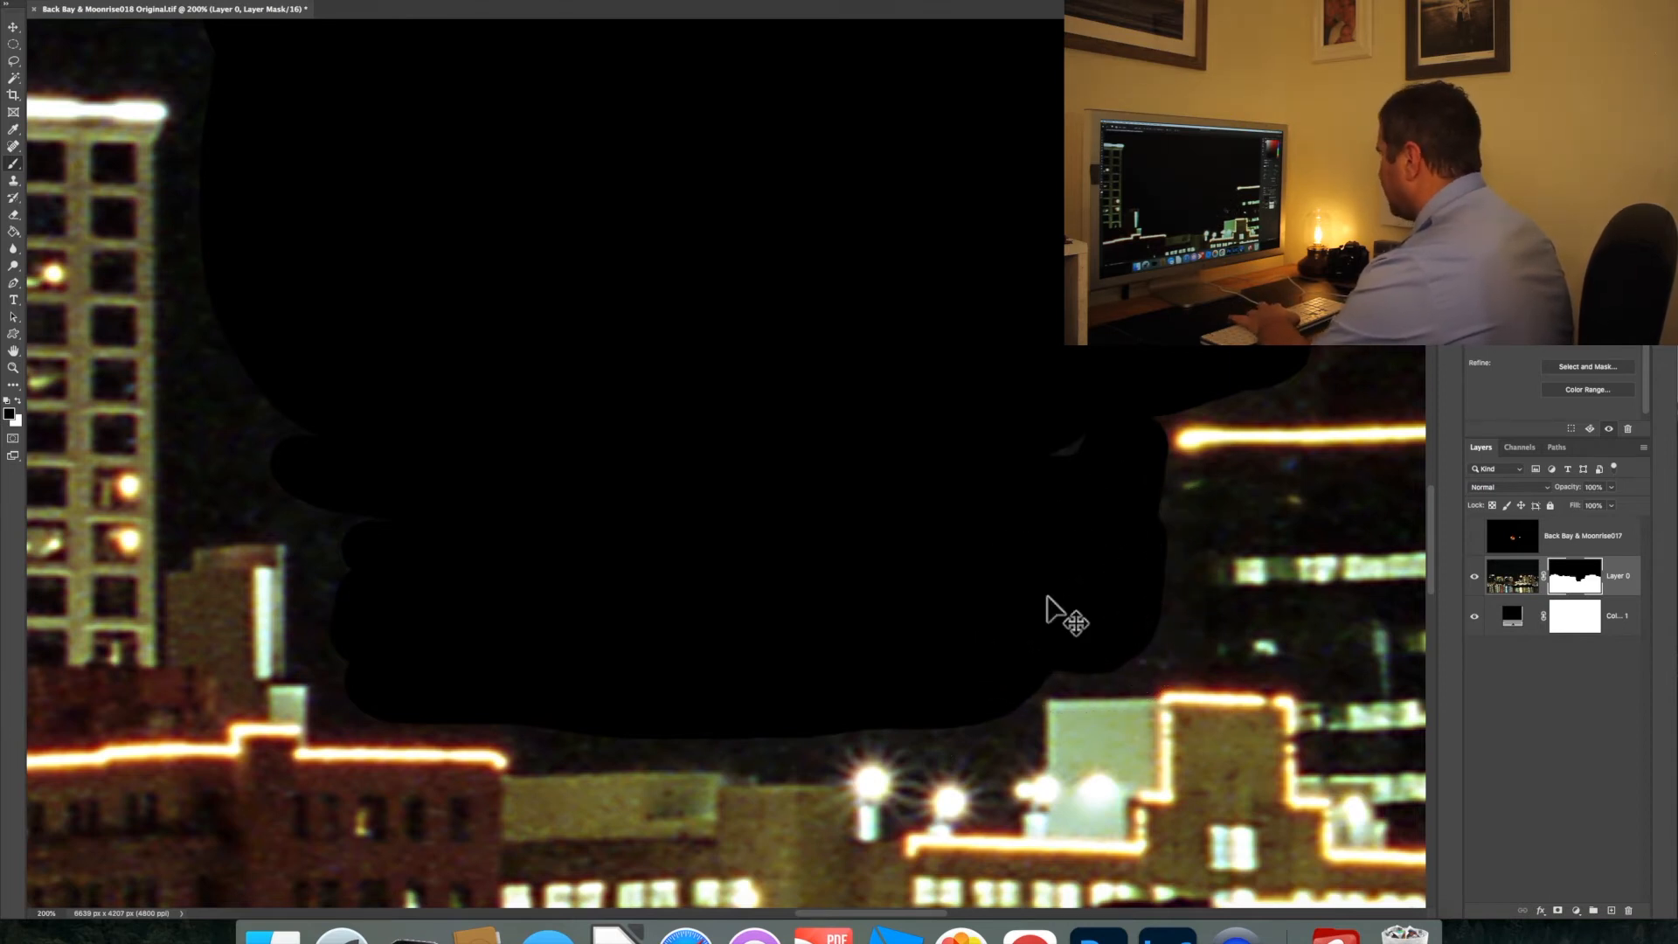
Review the masked skyline as a whole and briefly show and hide the moon exposure layer over it
{"action": "key", "text": "super+minus"}
{"action": "key", "text": "super+minus"}
{"action": "key", "text": "super+minus"}
{"action": "key", "text": "super+minus"}
{"action": "key", "text": "super+minus"}
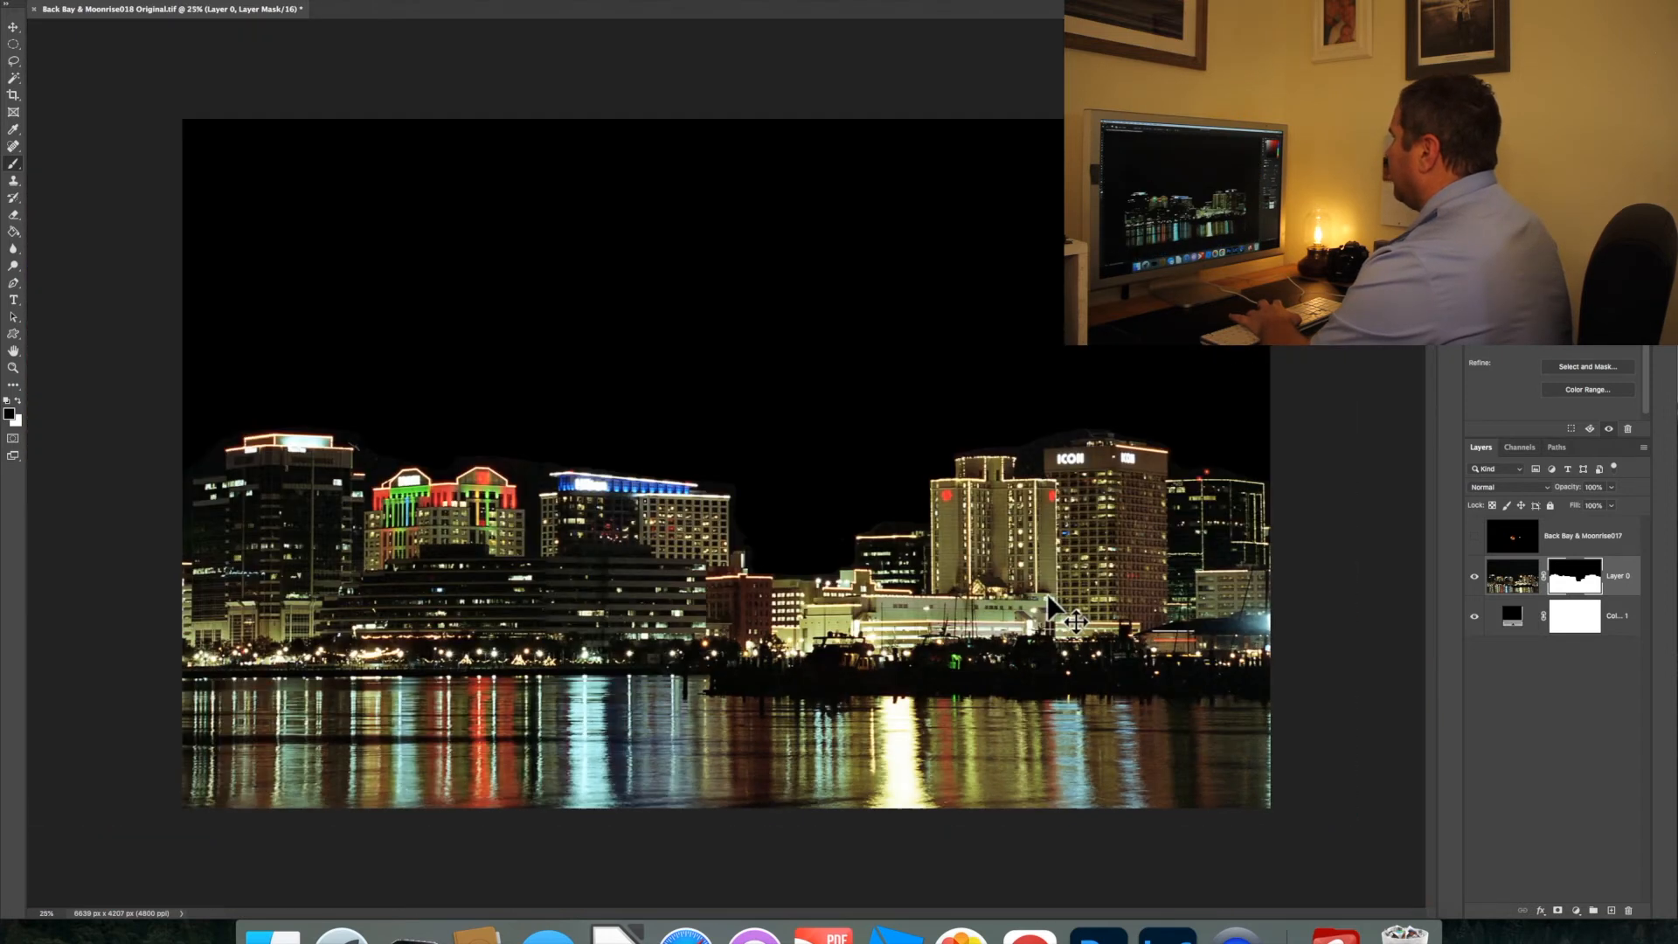
{"action": "key", "text": "super+minus"}
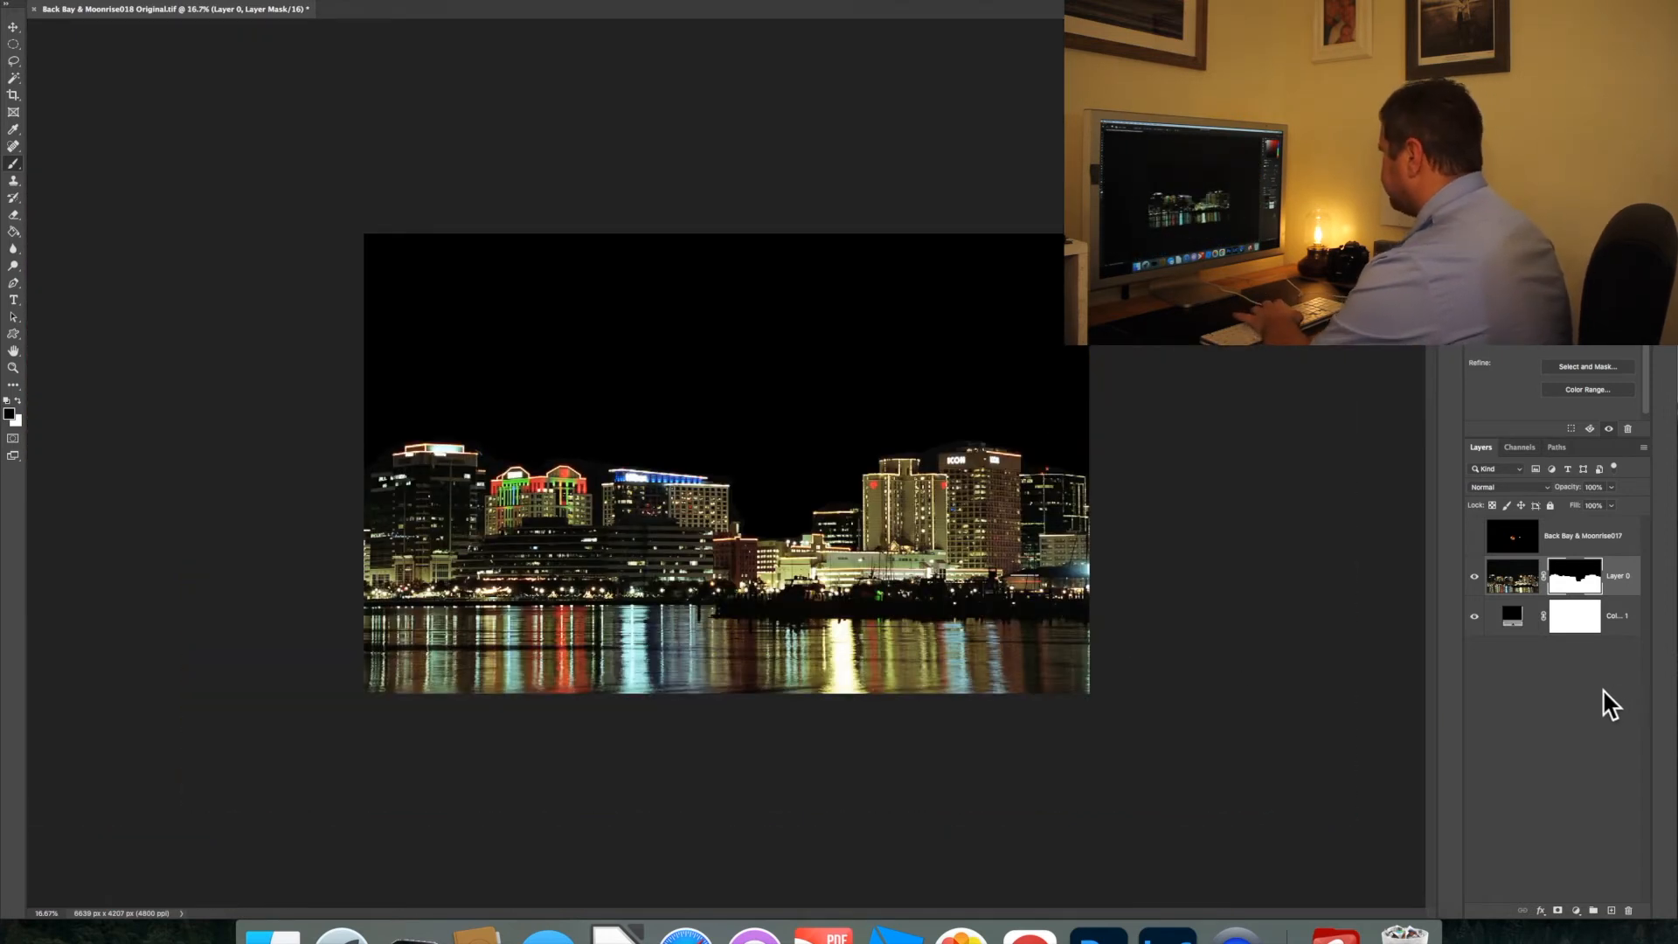
{"action": "key", "text": "super+plus"}
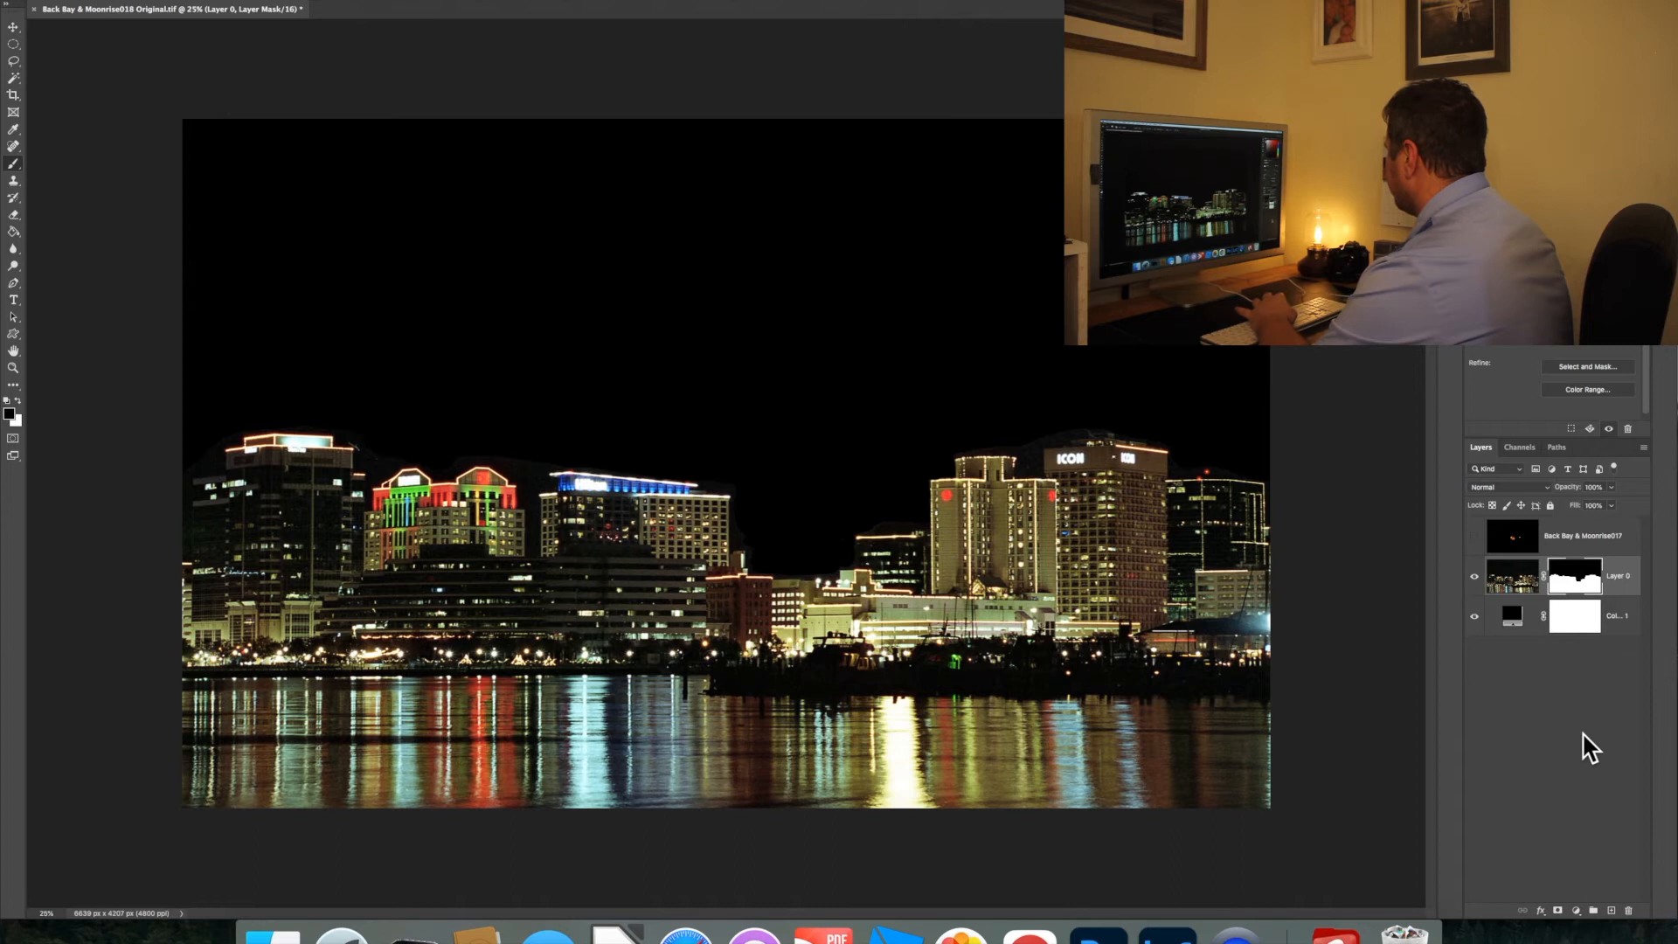
{"action": "left_click", "coordinate": [1475, 537]}
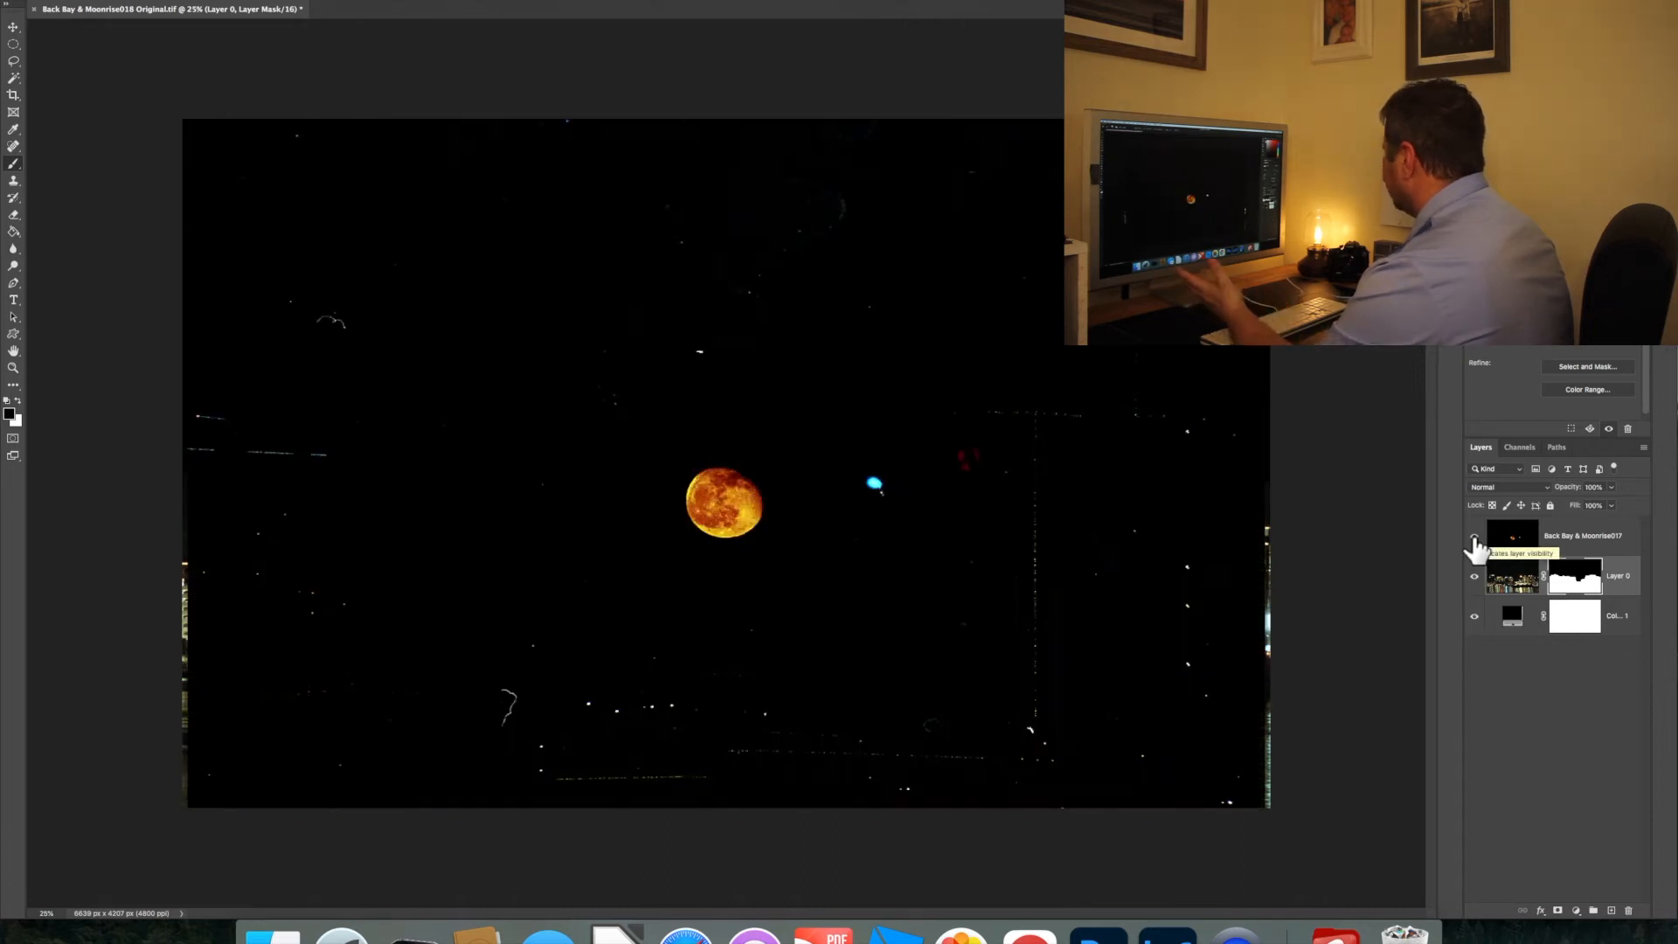
{"action": "left_click", "coordinate": [1475, 537]}
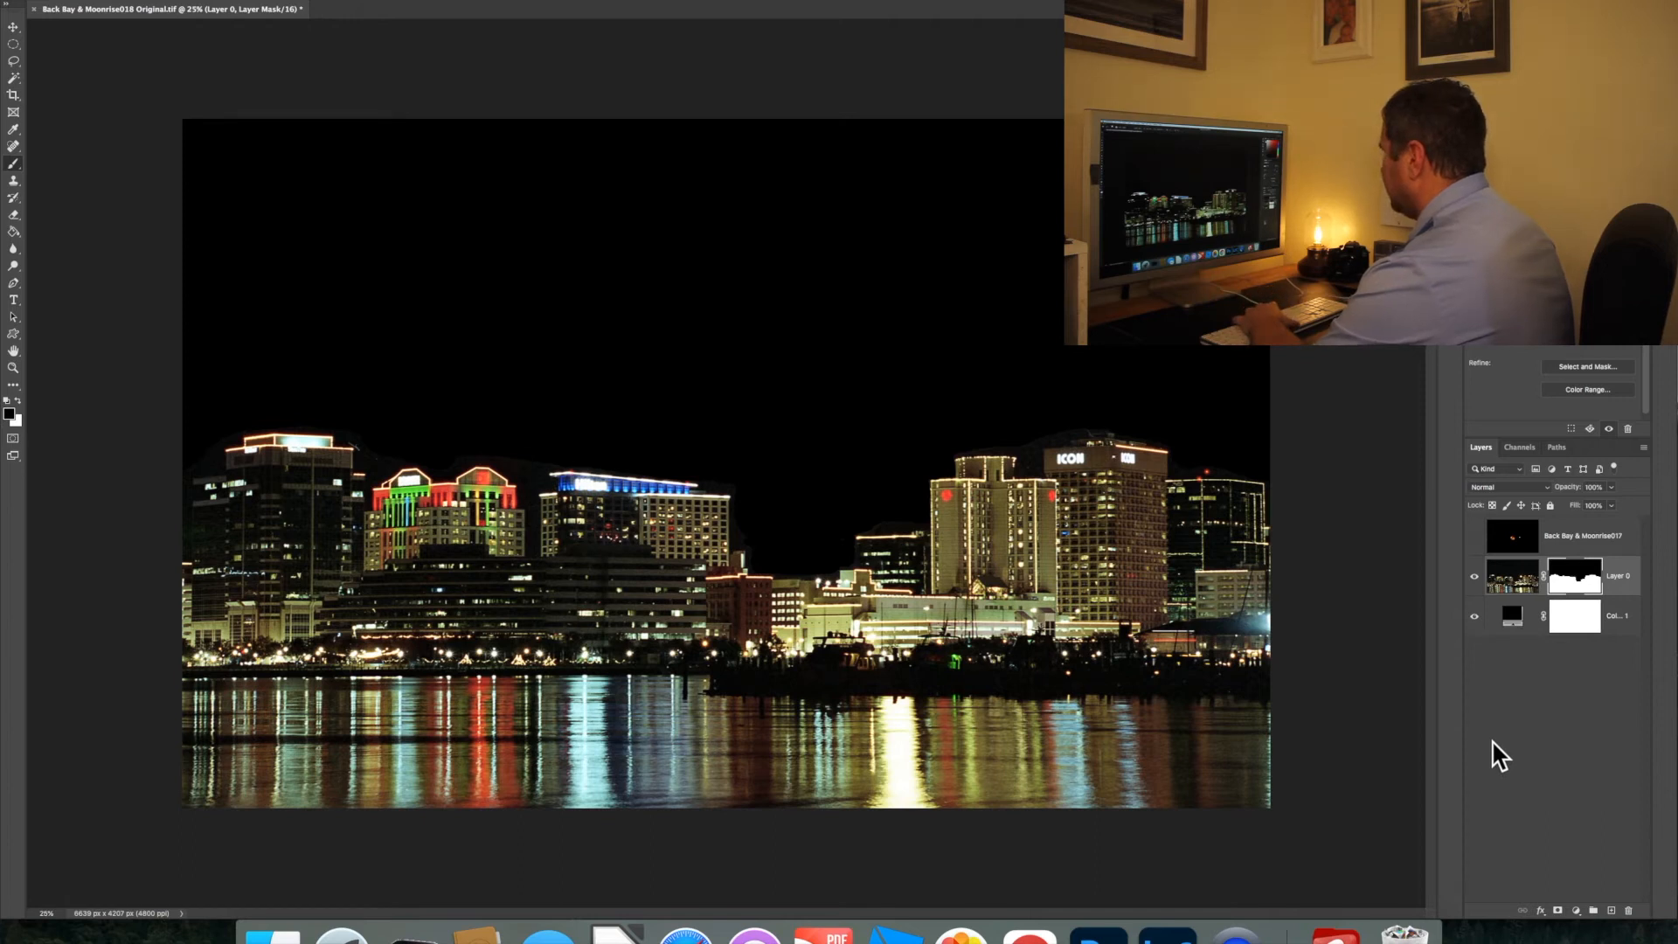
Add a new empty layer above Layer 0 and fill it with black at 100% opacity in Normal mode
{"action": "left_click", "coordinate": [1576, 911]}
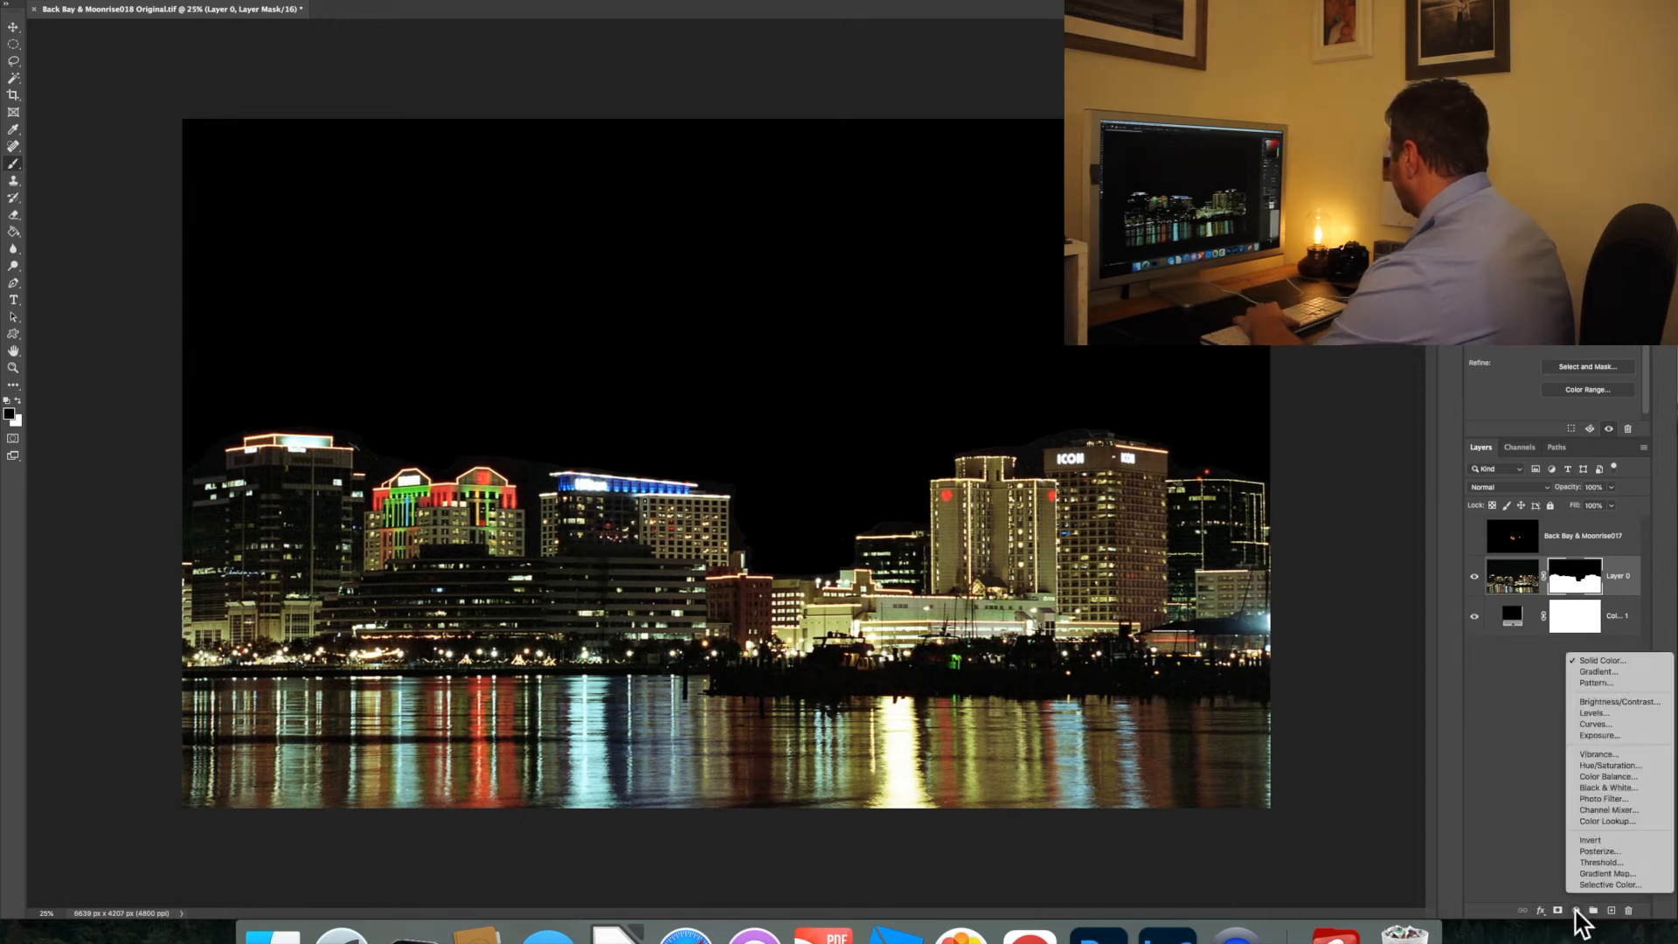
{"action": "left_click", "coordinate": [1513, 784]}
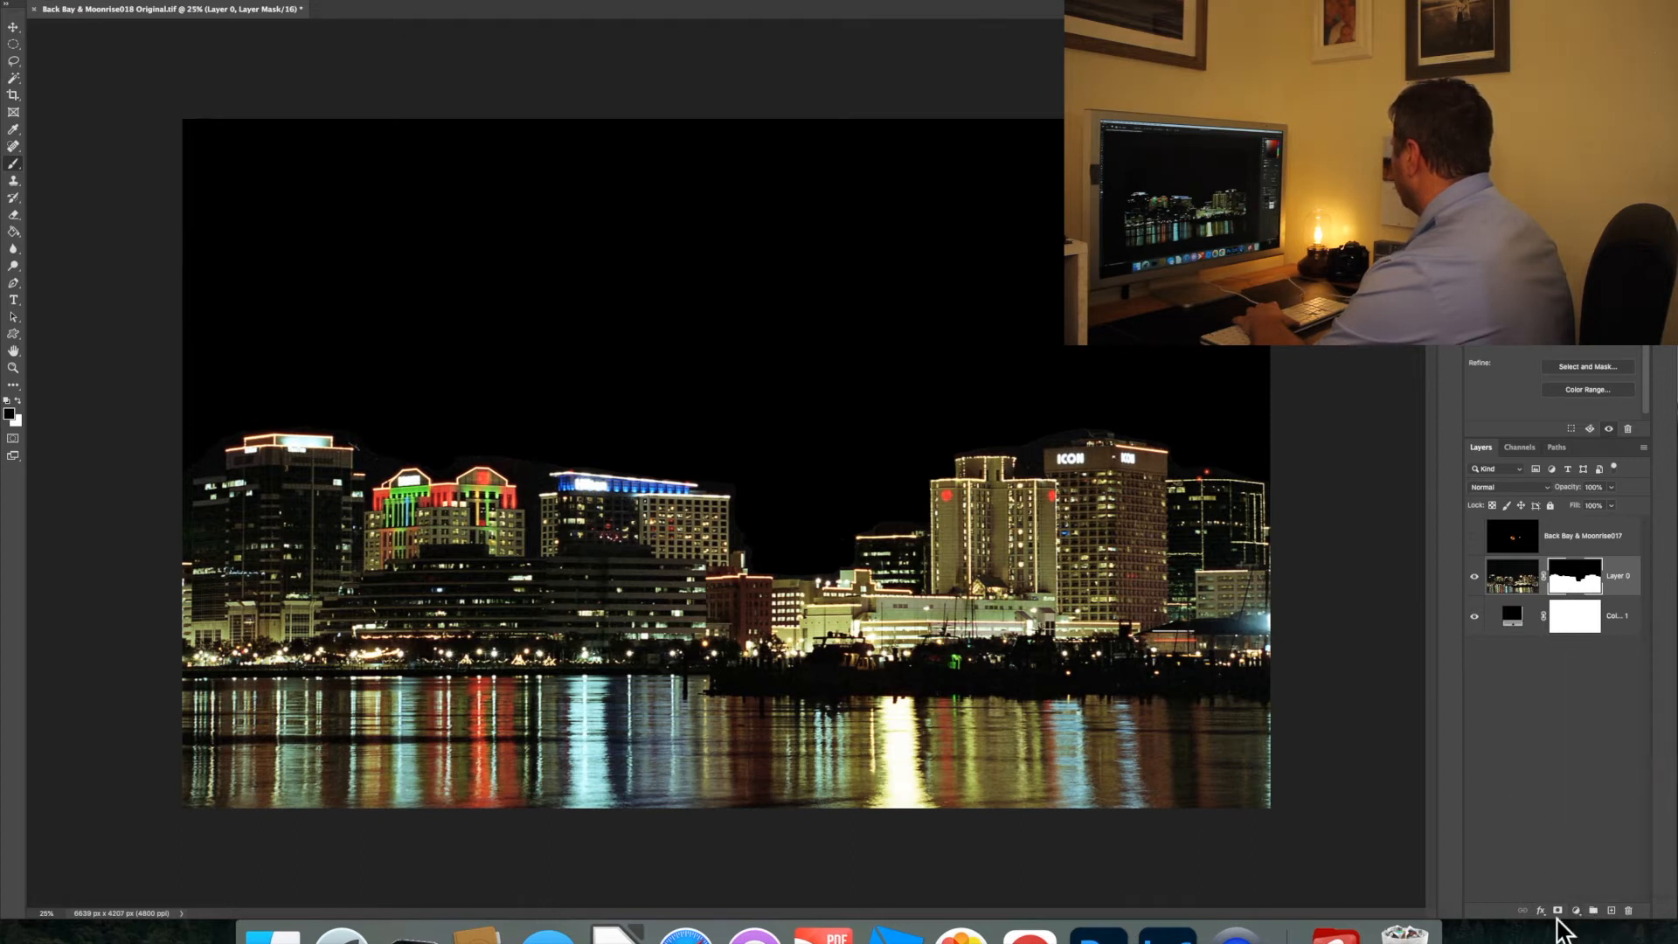
{"action": "left_click", "coordinate": [1611, 911]}
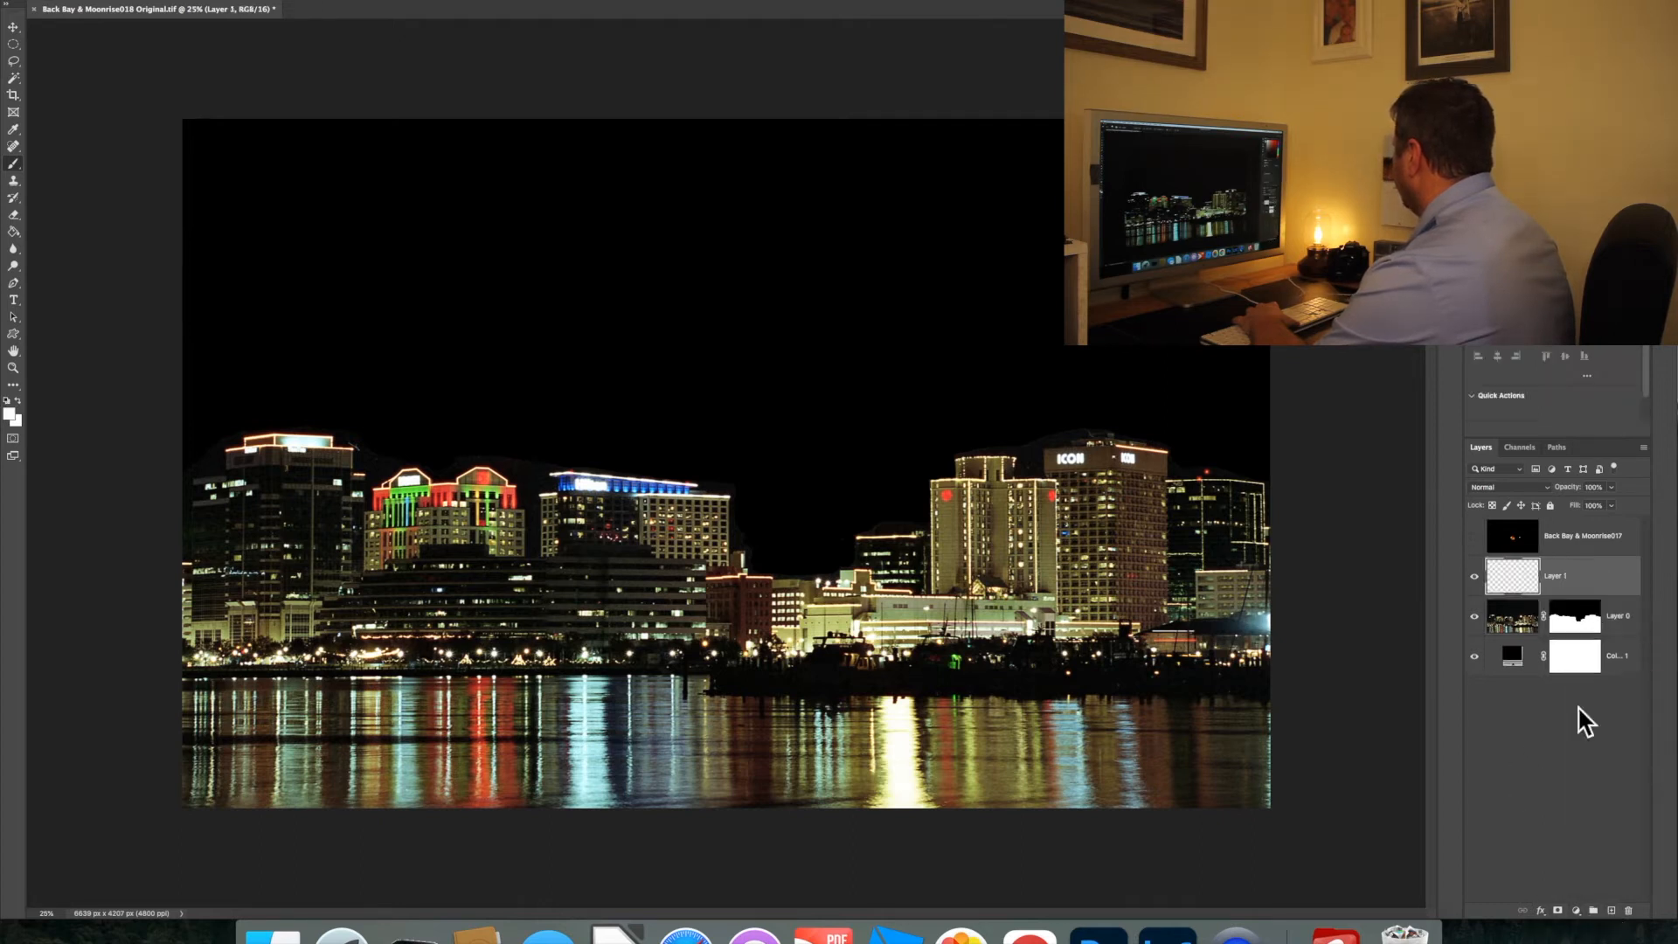
{"action": "double_click", "coordinate": [1516, 574]}
{"action": "left_click", "coordinate": [1619, 442]}
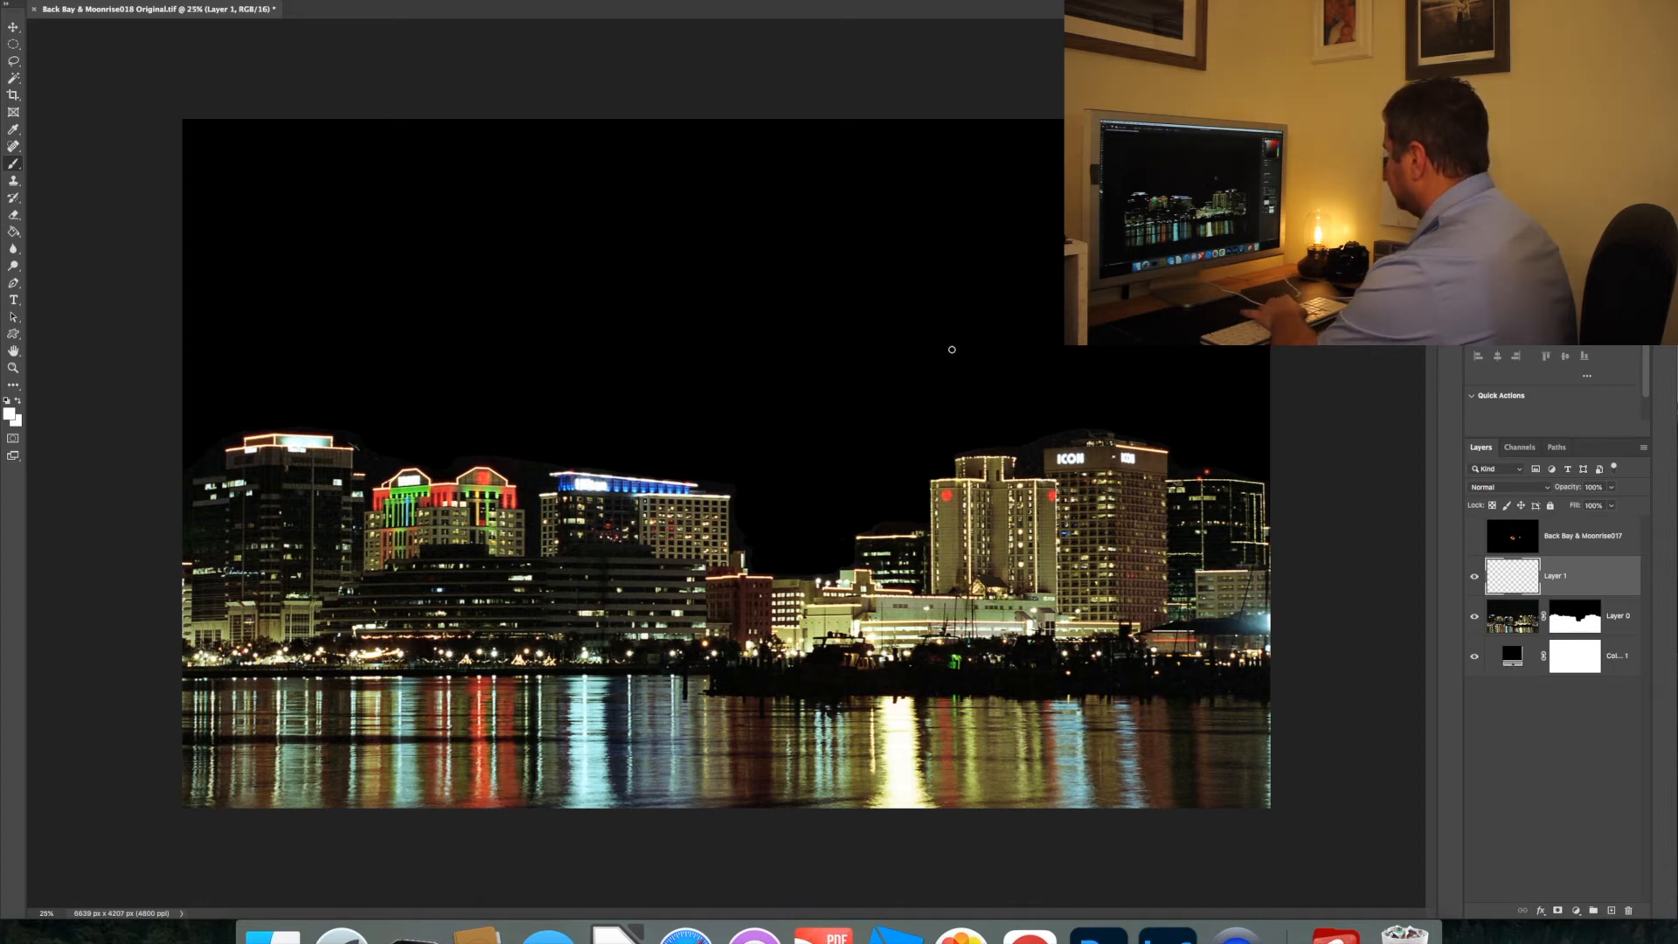
{"action": "key", "text": "shift+BackSpace"}
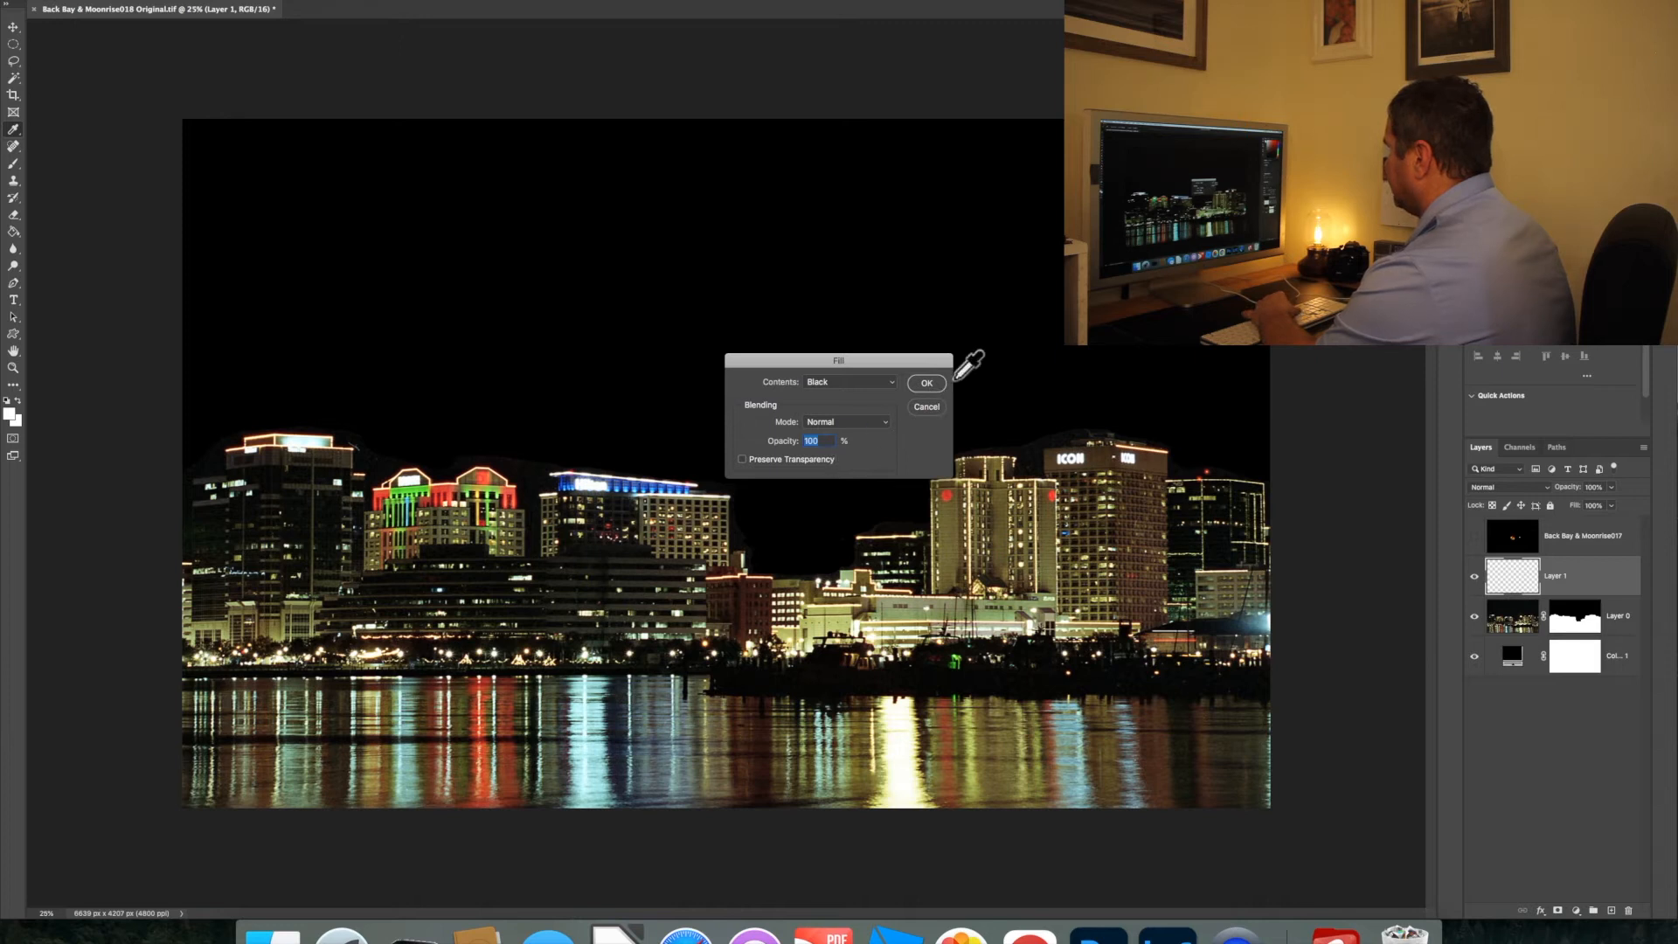
{"action": "left_click", "coordinate": [925, 383]}
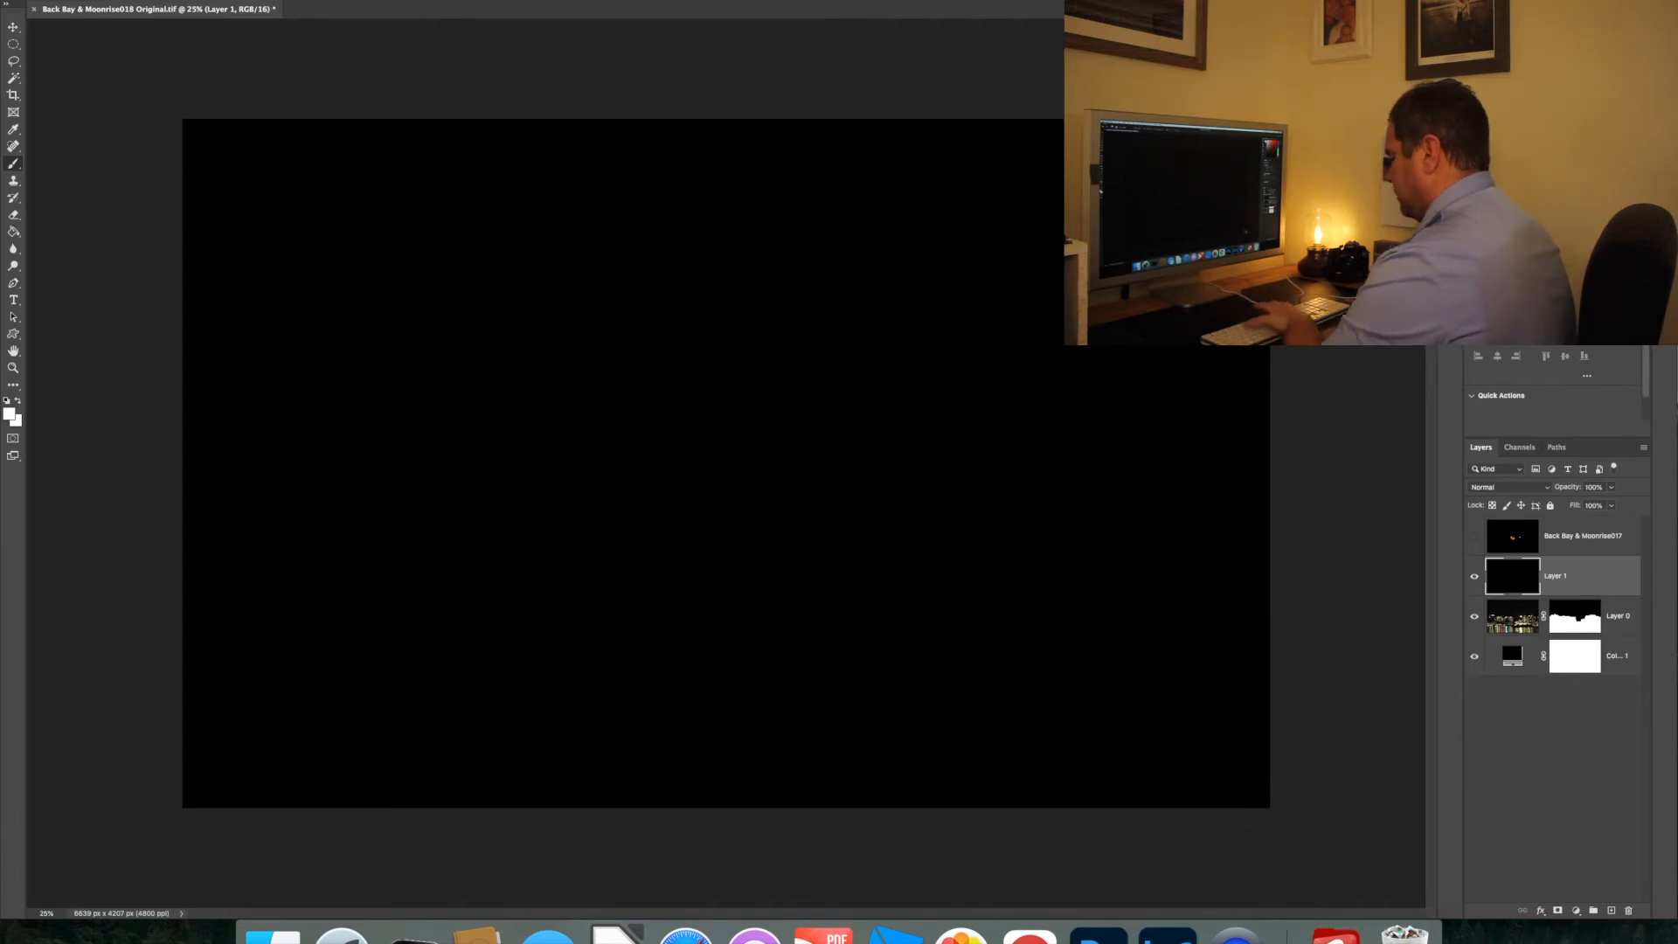
Scale the black Layer 1 down to a small square and place it in the sky just beside the tower with the red hearts
{"action": "key", "text": "super+t"}
{"action": "left_click_drag", "start_coordinate": [1269, 809], "coordinate": [438, 318]}
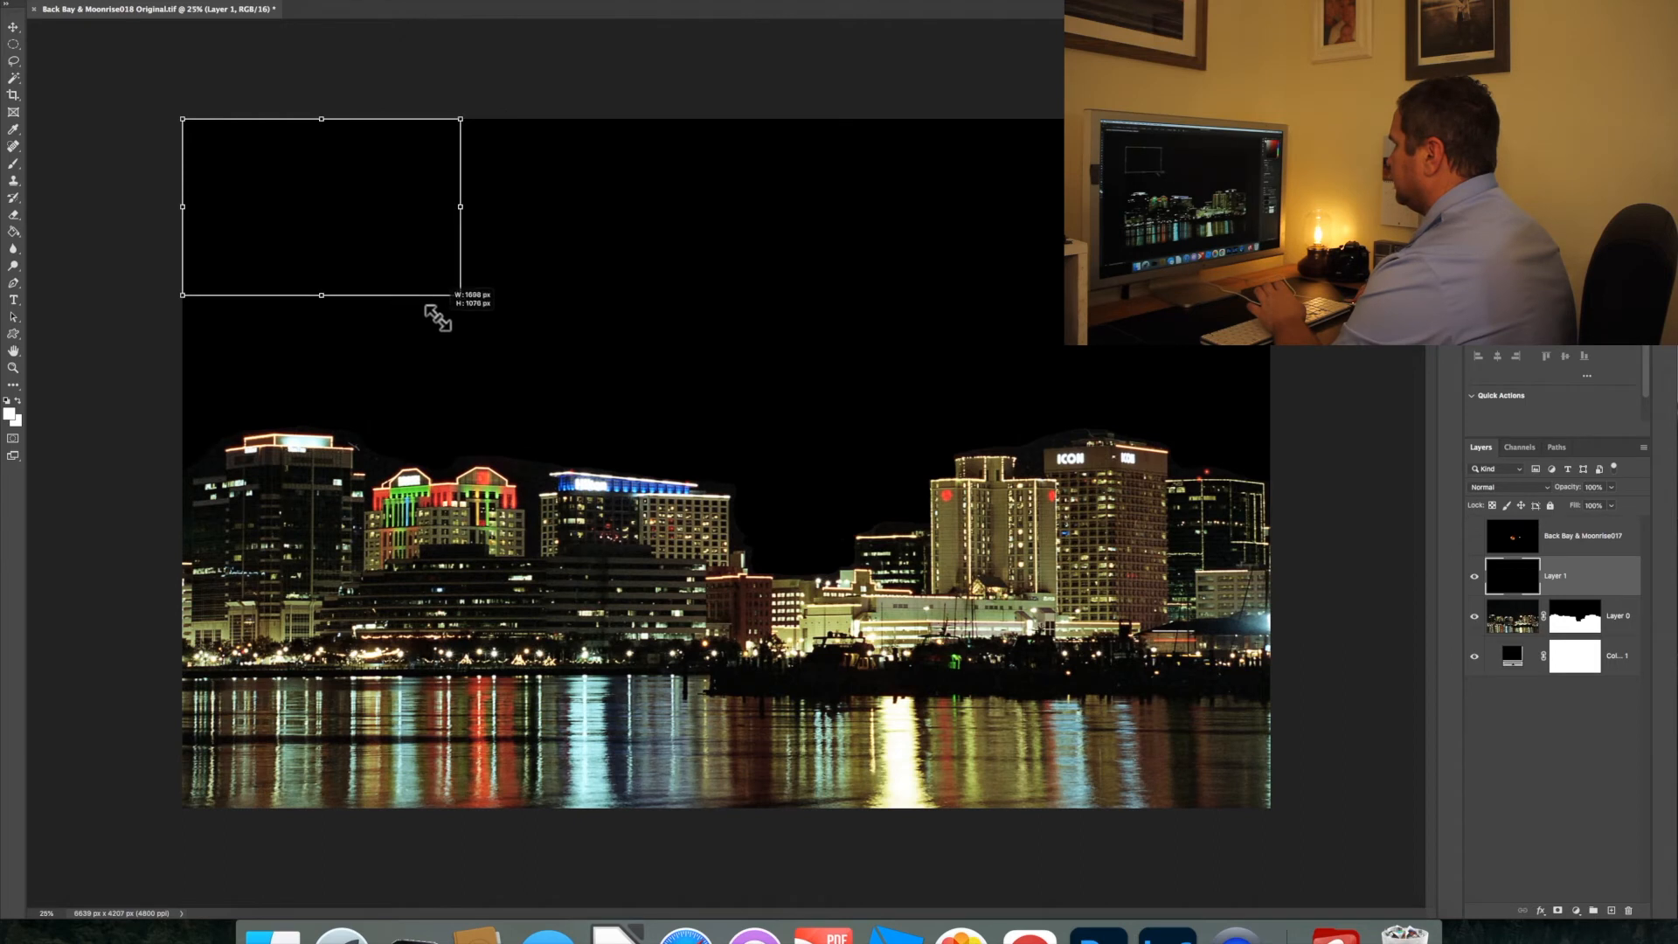
{"action": "left_click_drag", "start_coordinate": [345, 232], "coordinate": [800, 454]}
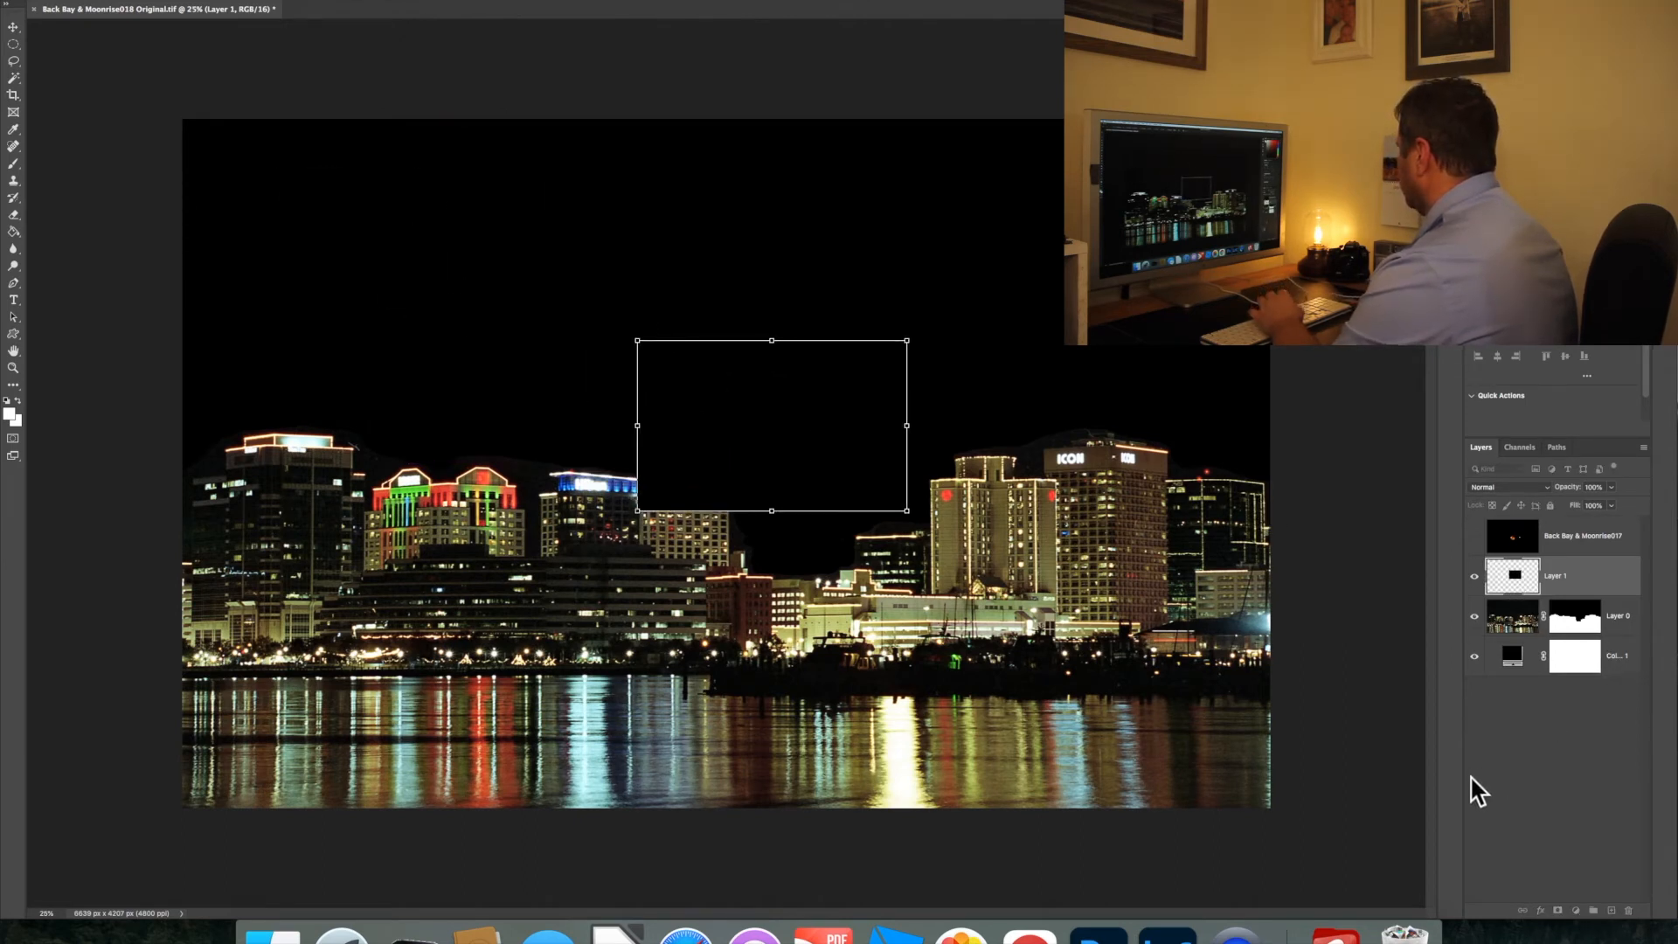
{"action": "left_click_drag", "start_coordinate": [800, 441], "coordinate": [865, 459]}
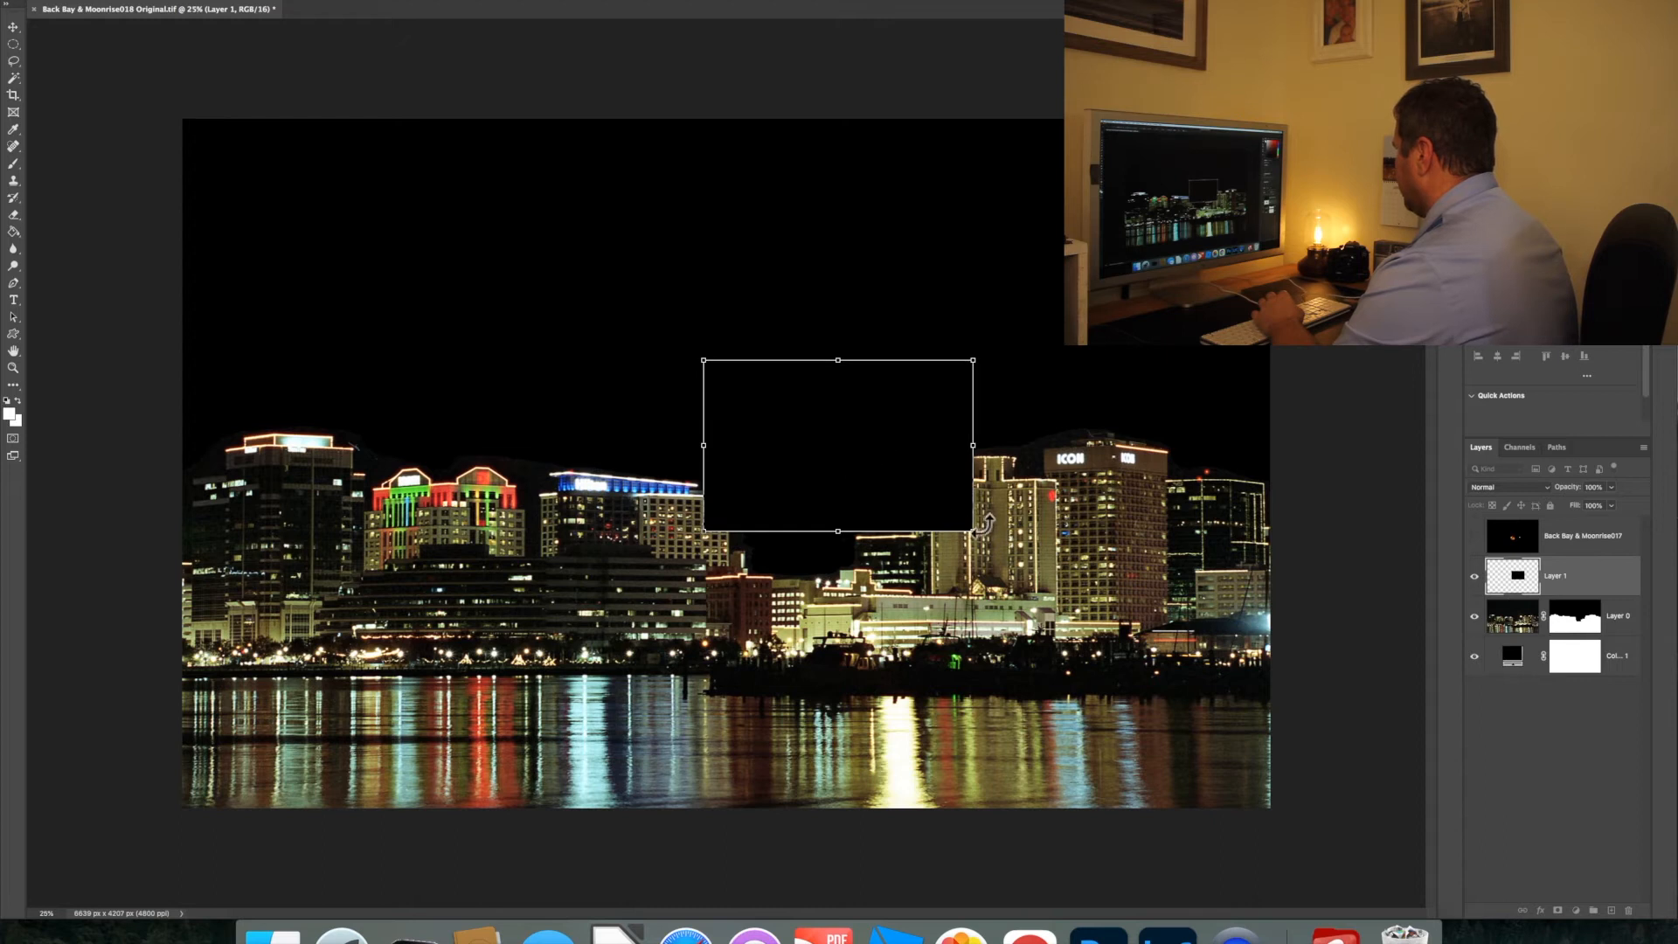
{"action": "left_click_drag", "start_coordinate": [972, 527], "coordinate": [910, 490]}
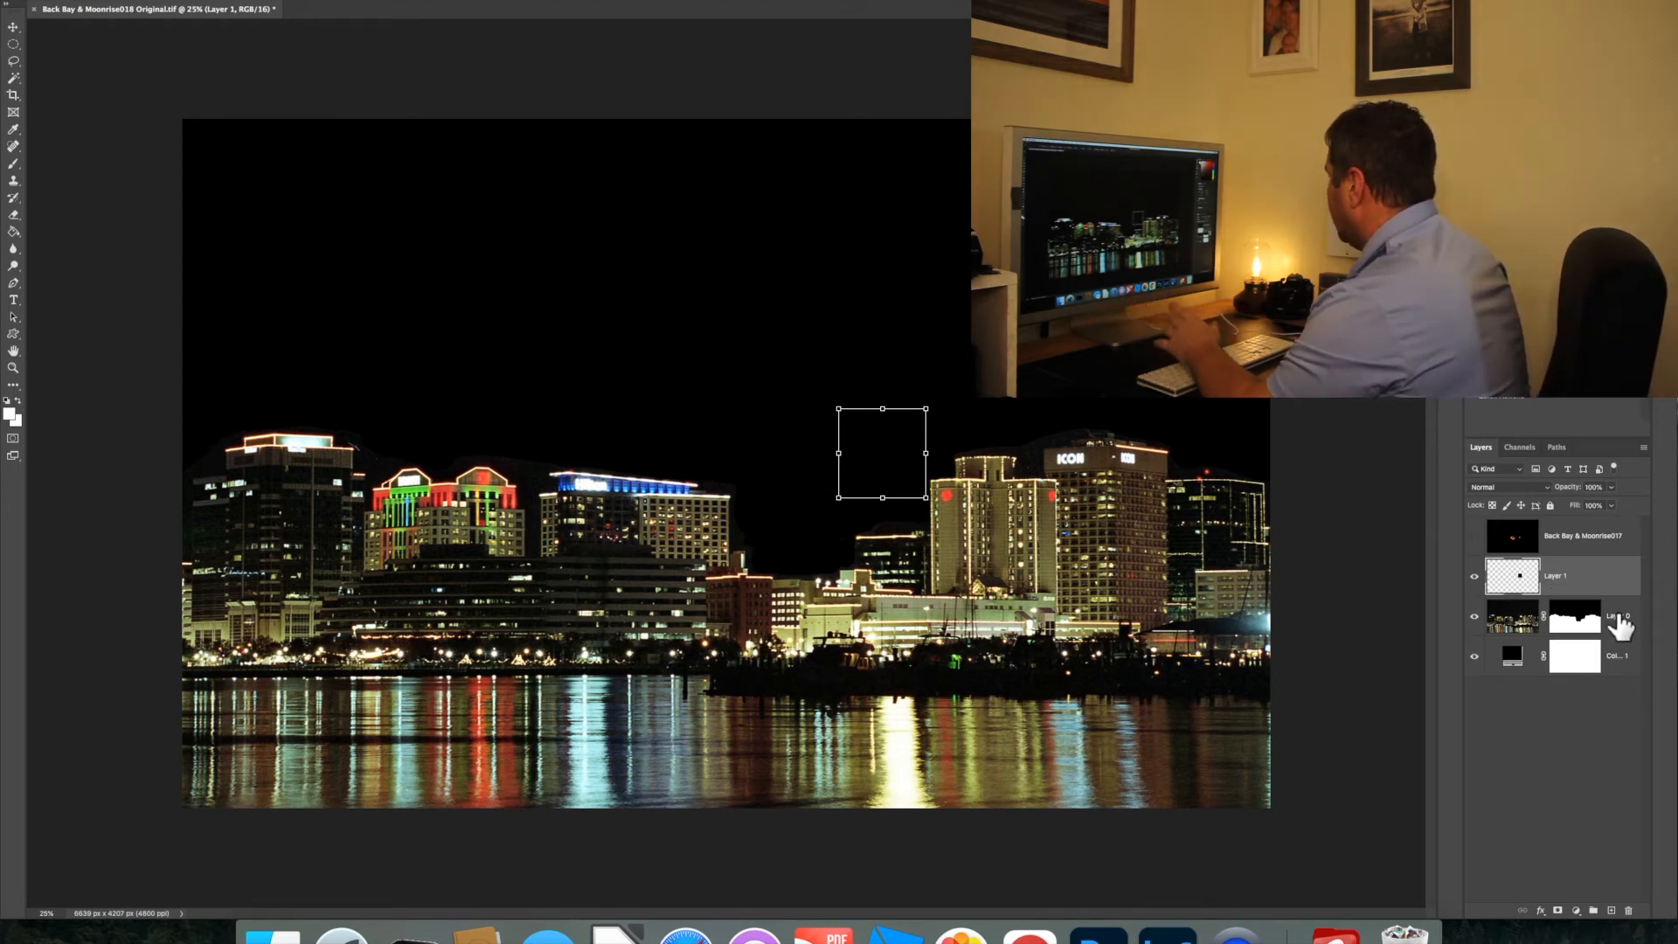
Show the Back Bay & Moonrise017 layer and clip it to Layer 1 with a clipping mask
{"action": "left_click", "coordinate": [1475, 536]}
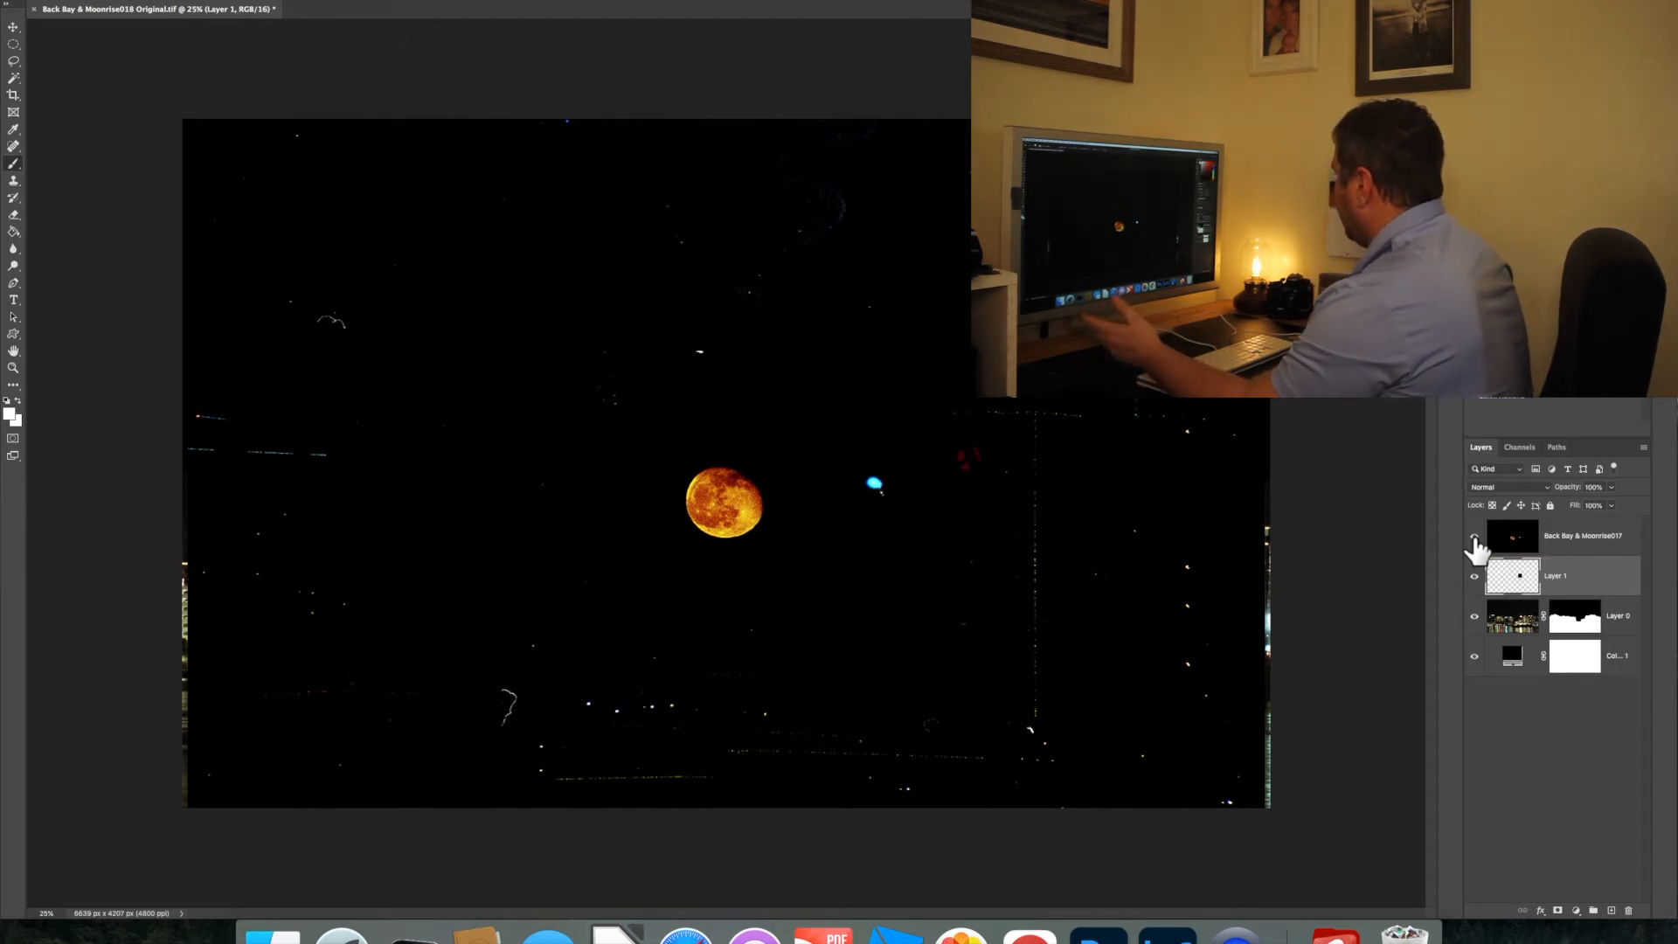
{"action": "right_click", "coordinate": [1570, 533]}
{"action": "left_click", "coordinate": [1458, 596]}
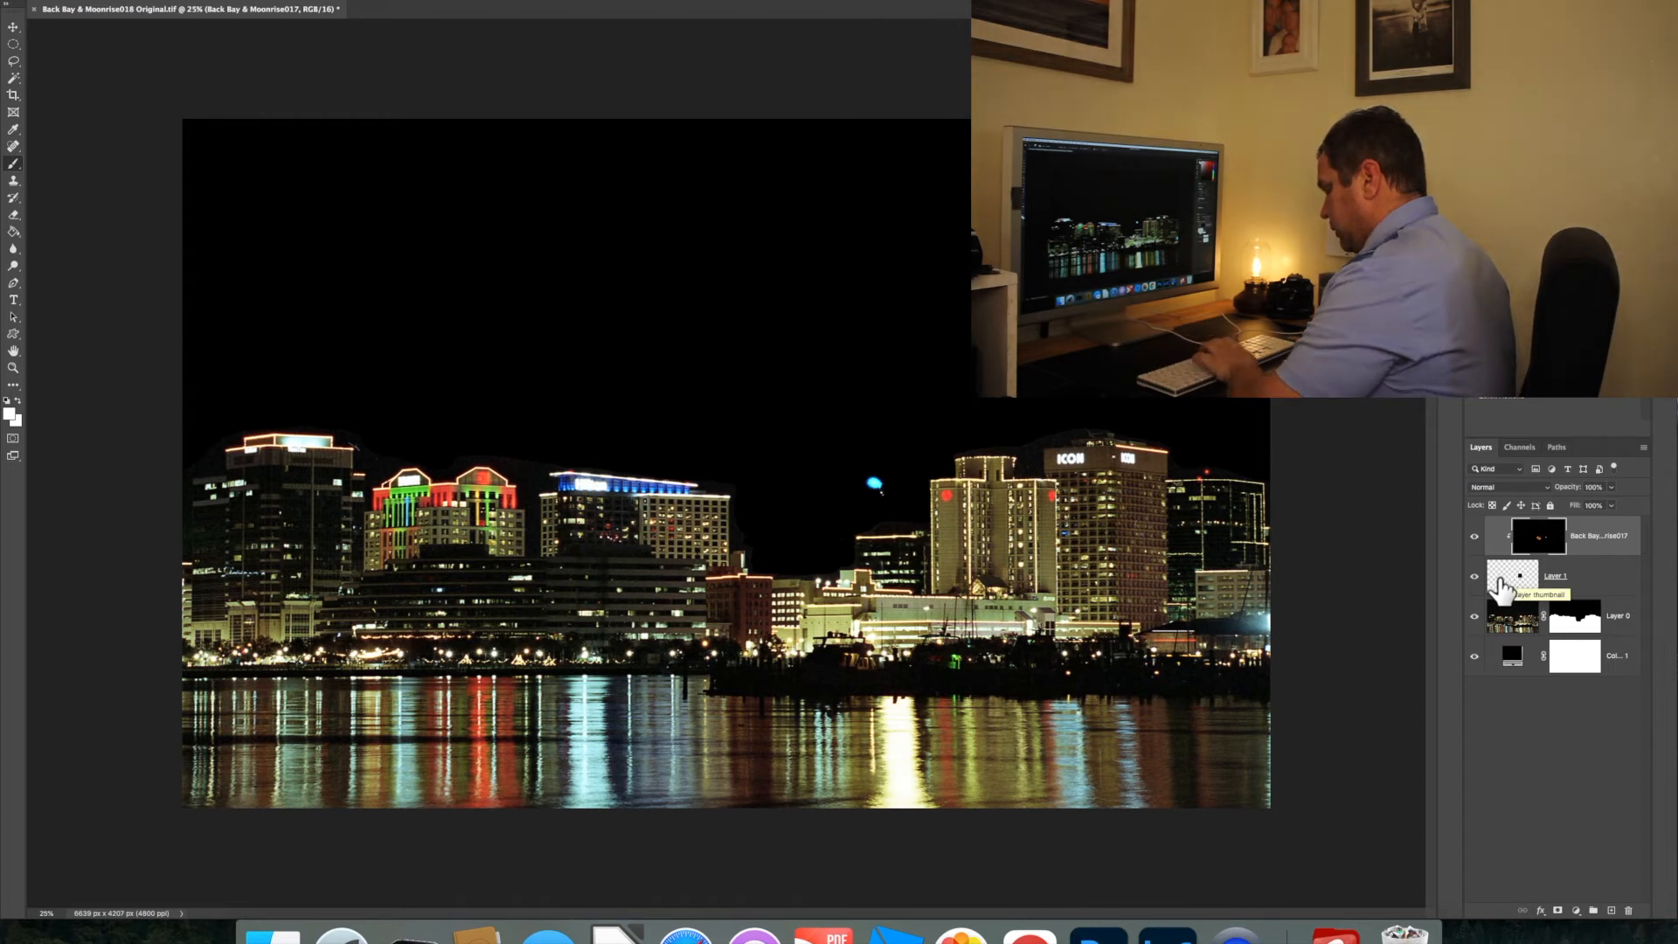
Move the clipped moon exposure so the moon sits inside the small black square, and scale it down
{"action": "key", "text": "super+t"}
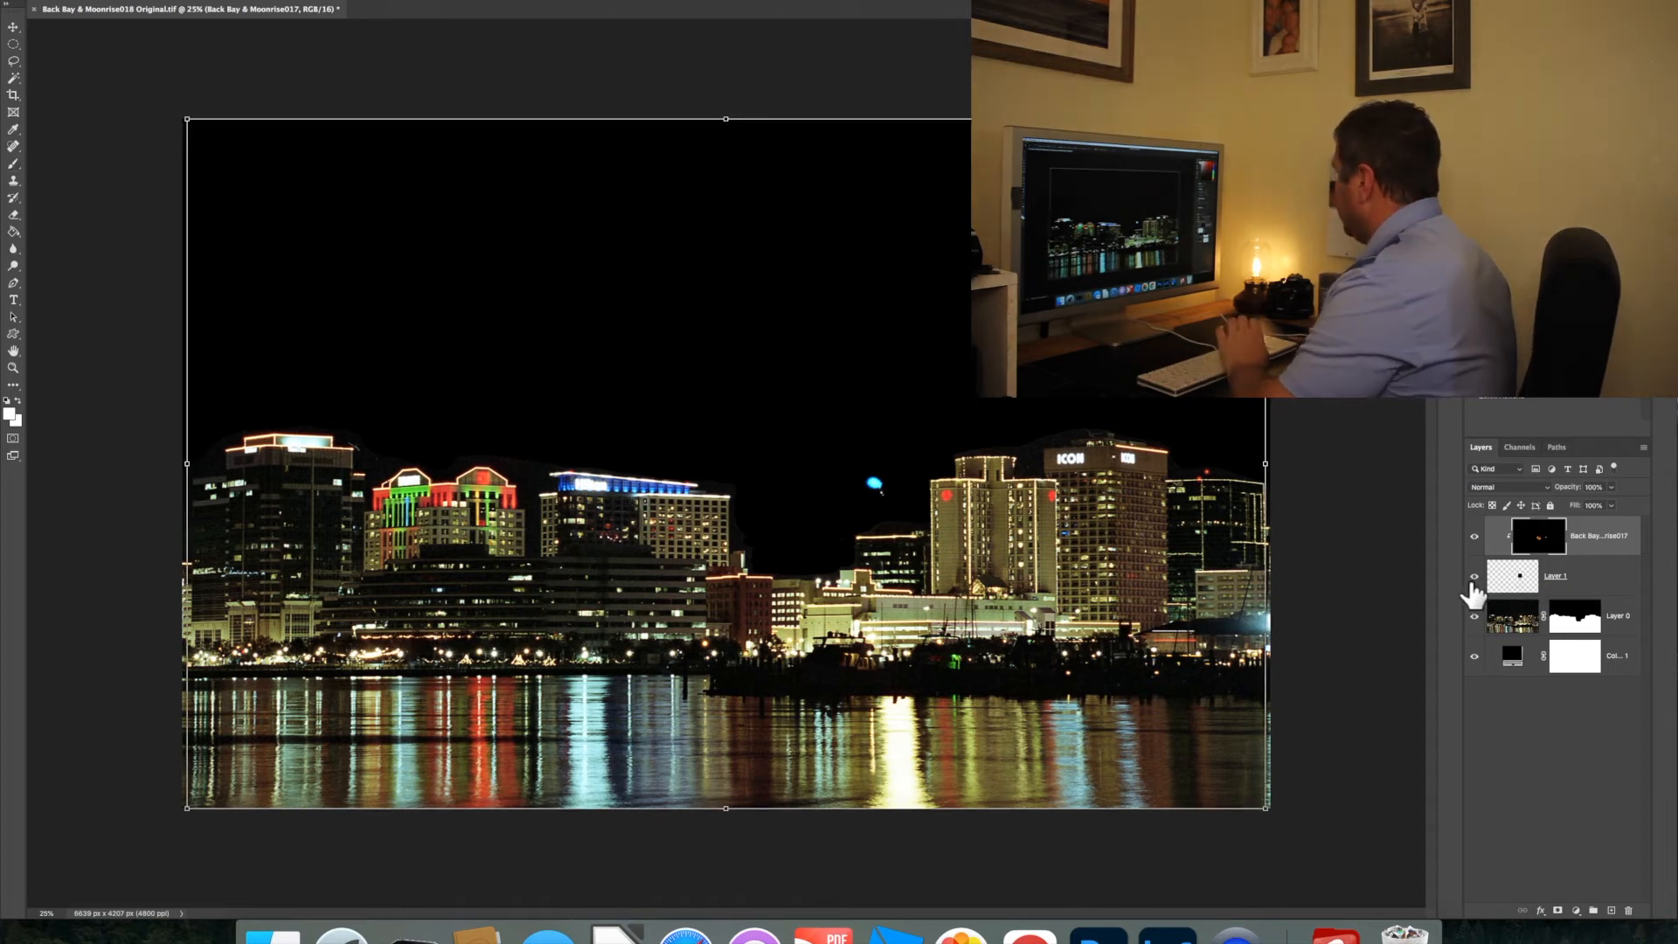
{"action": "left_click_drag", "start_coordinate": [741, 537], "coordinate": [896, 496]}
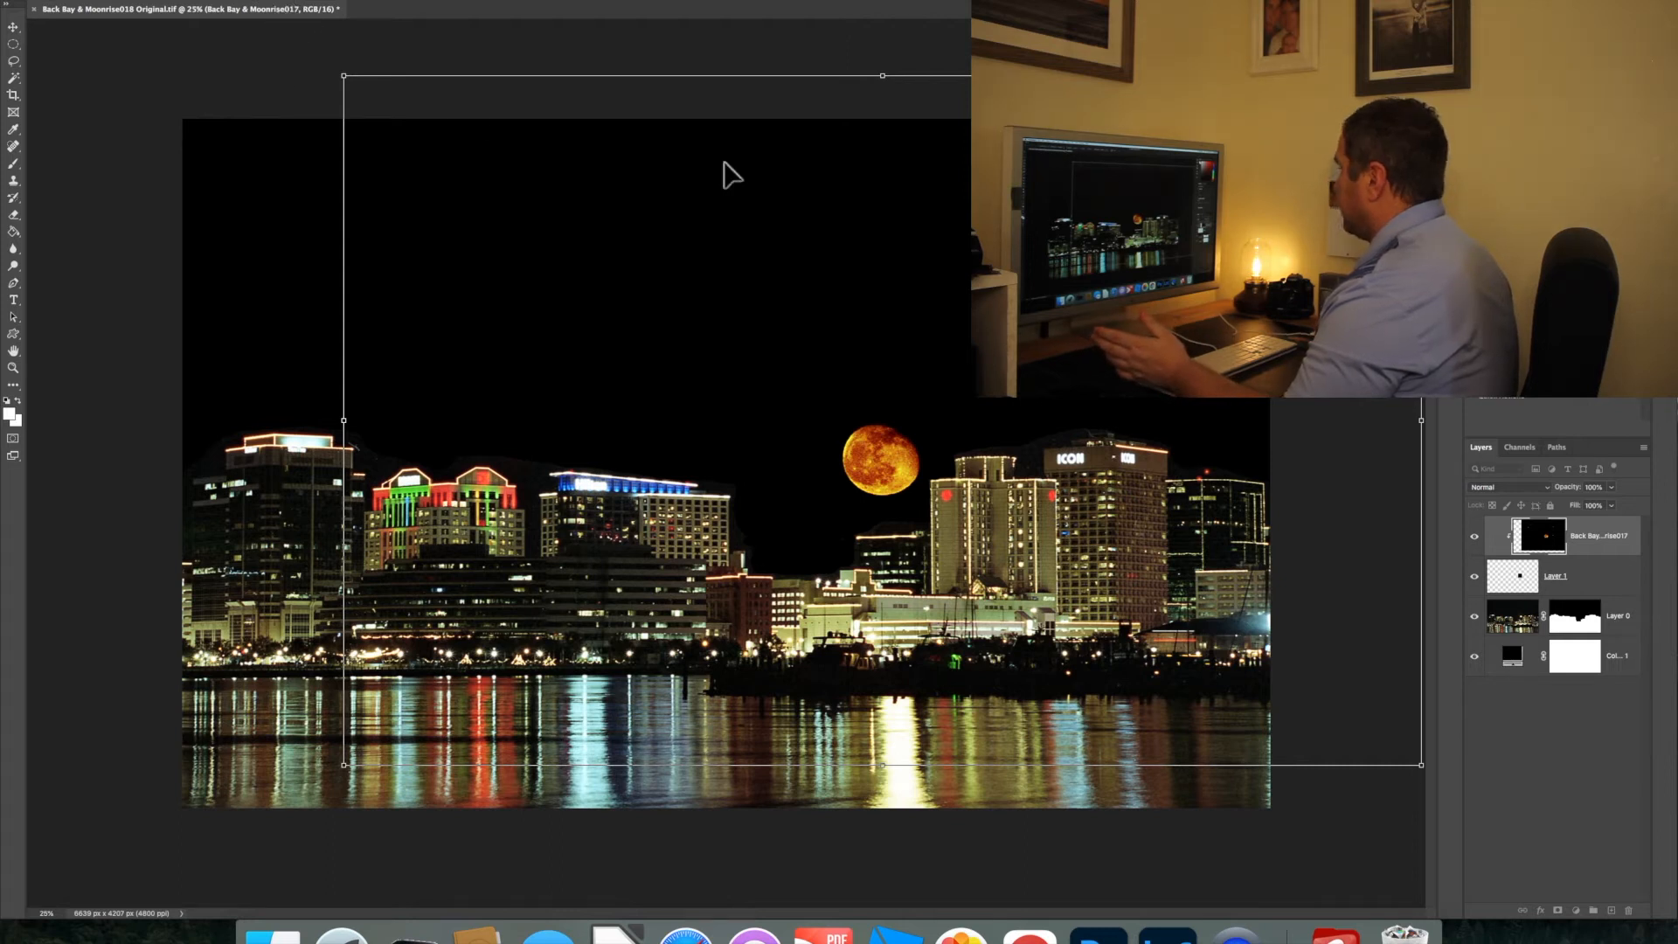
{"action": "left_click_drag", "start_coordinate": [1421, 421], "coordinate": [1258, 420]}
{"action": "left_click_drag", "start_coordinate": [827, 488], "coordinate": [891, 481]}
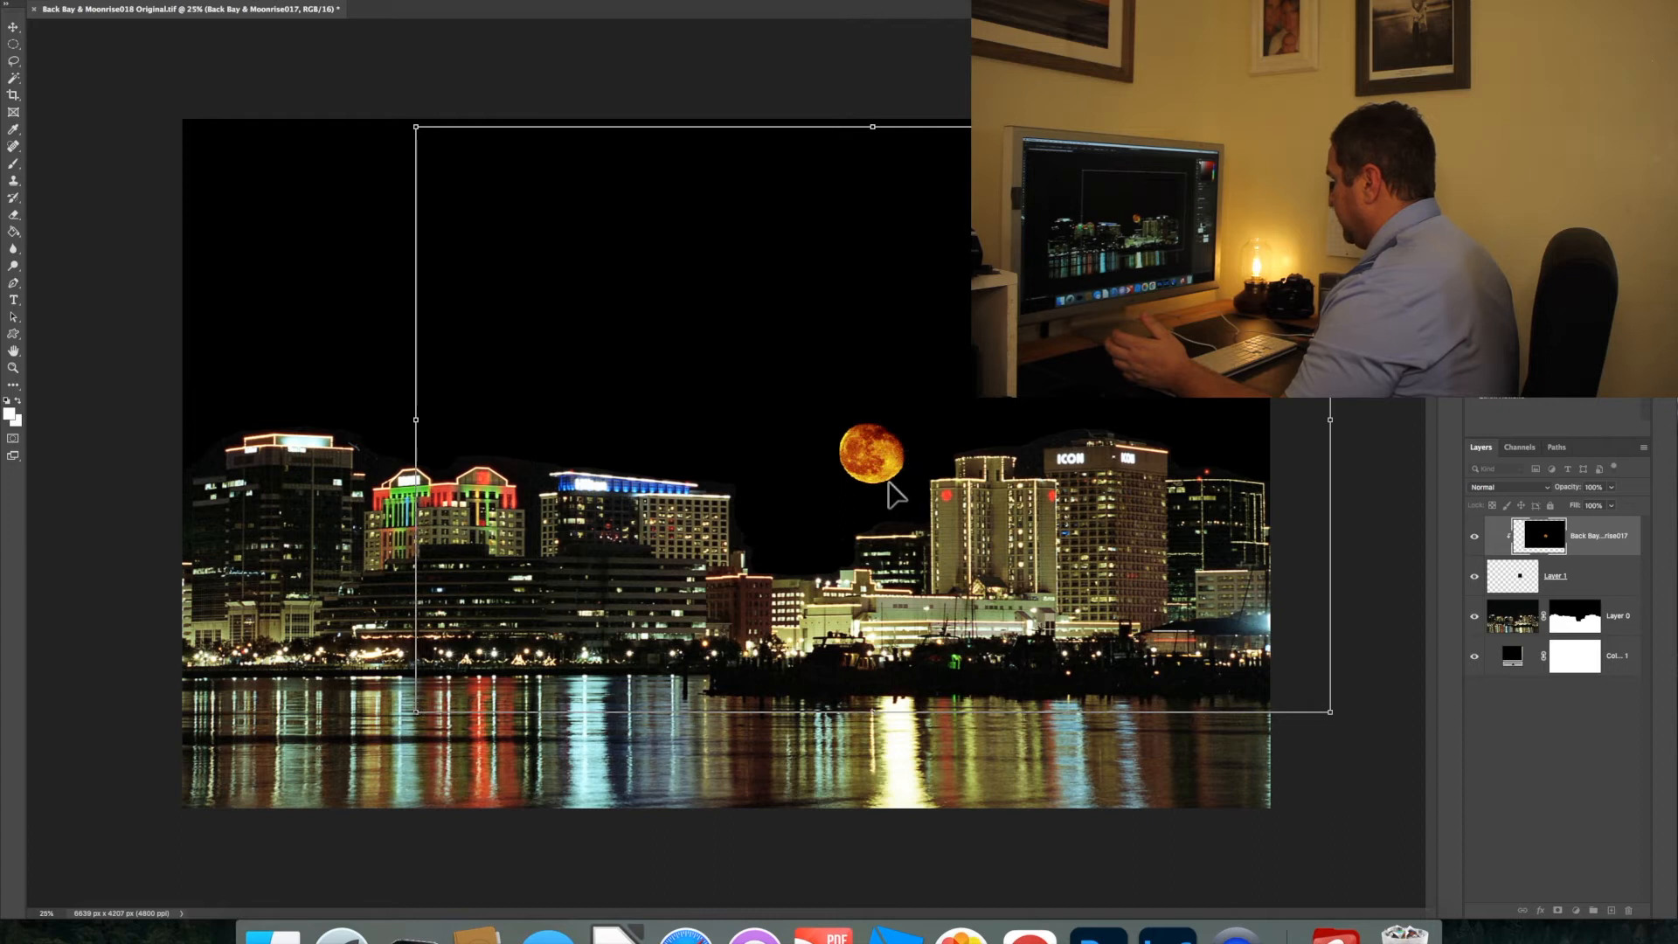
{"action": "mouse_move", "coordinate": [993, 540]}
{"action": "left_mouse_down"}
{"action": "mouse_move", "coordinate": [1031, 528]}
{"action": "mouse_move", "coordinate": [999, 533]}
{"action": "mouse_move", "coordinate": [1005, 548]}
{"action": "left_mouse_up"}
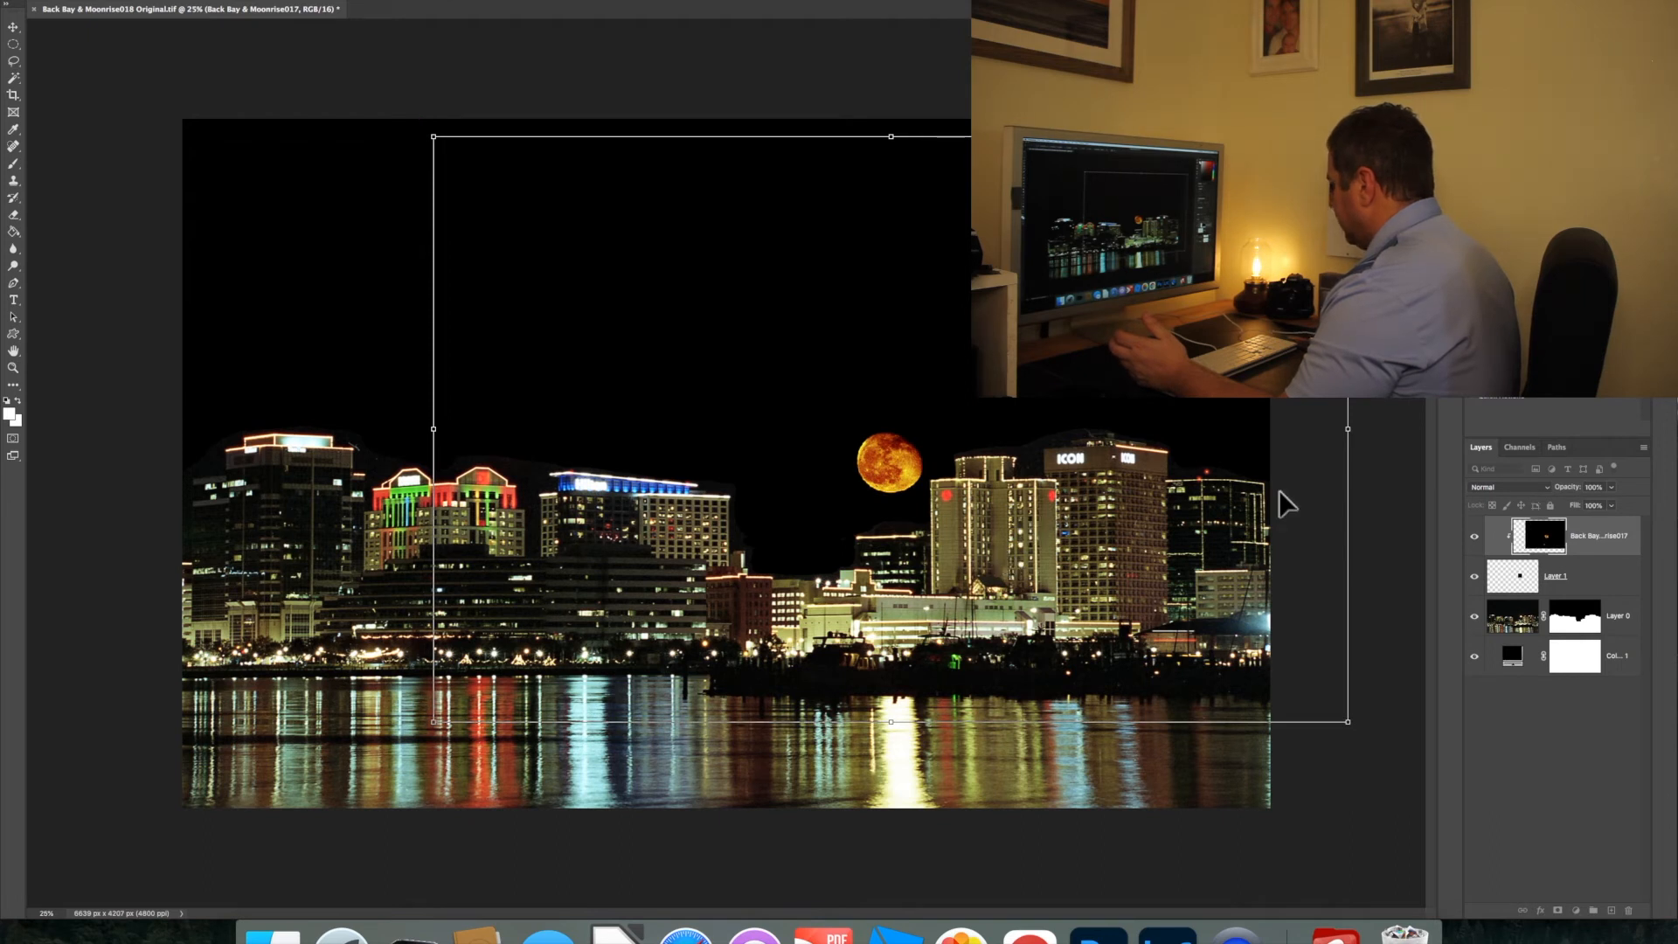
Shrink the moon slightly further, fine-tune its position in the sky beside the tower, and apply the transform
{"action": "left_click_drag", "start_coordinate": [1346, 429], "coordinate": [1325, 429]}
{"action": "key", "text": "shift+Right"}
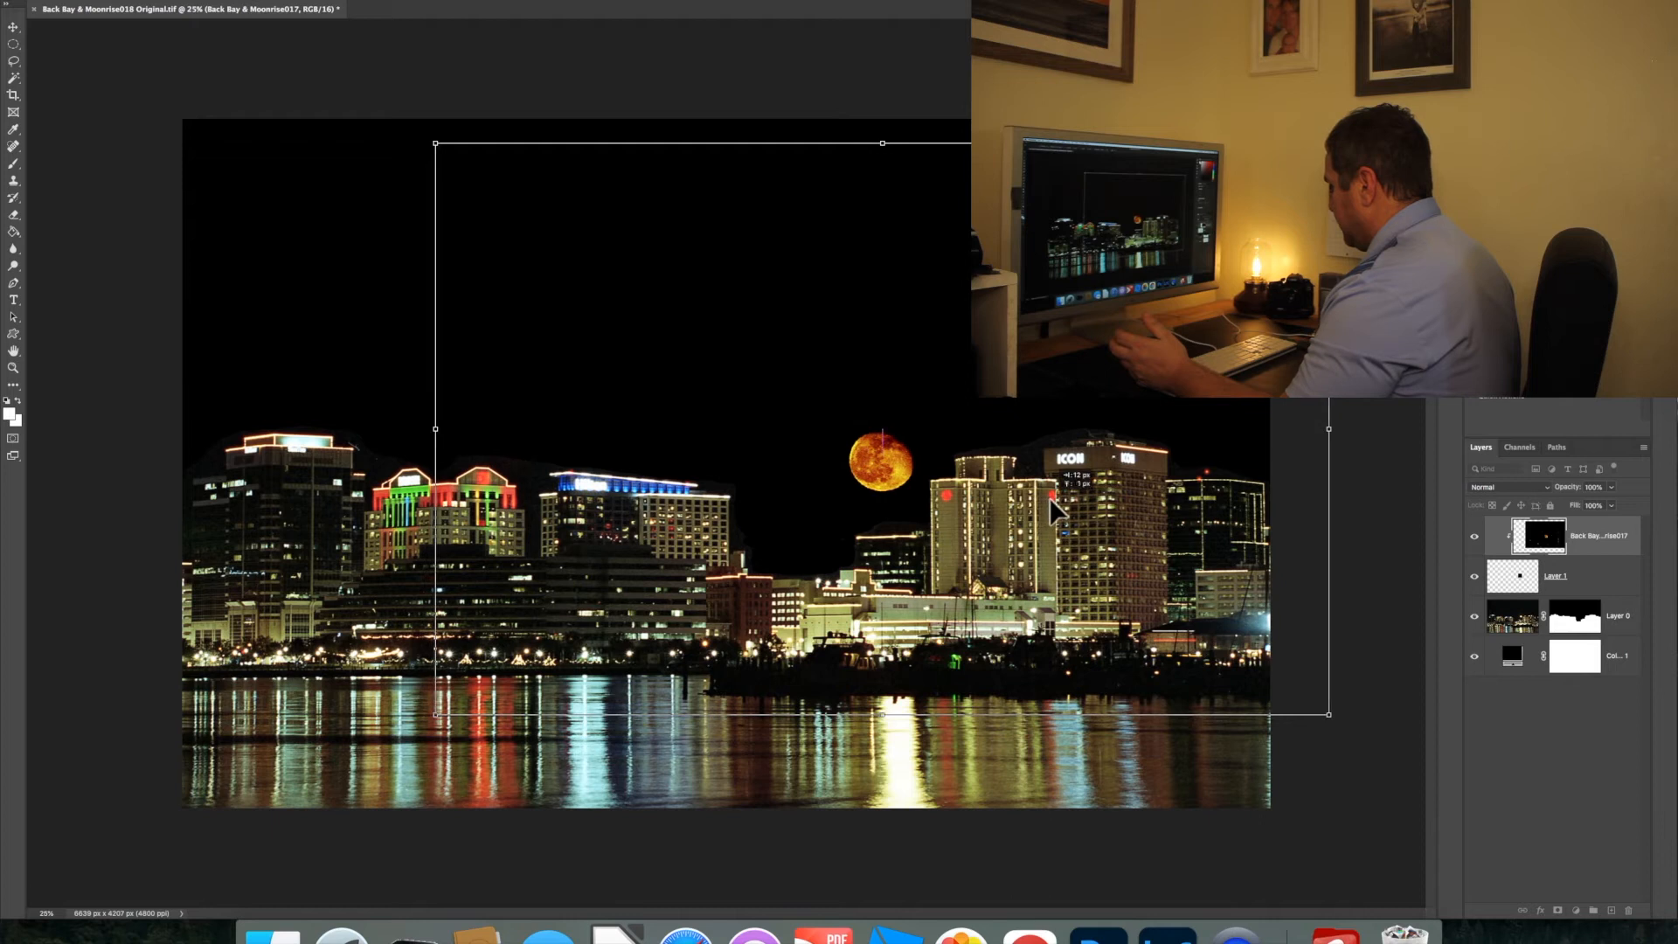
{"action": "left_click_drag", "start_coordinate": [1051, 498], "coordinate": [1052, 498]}
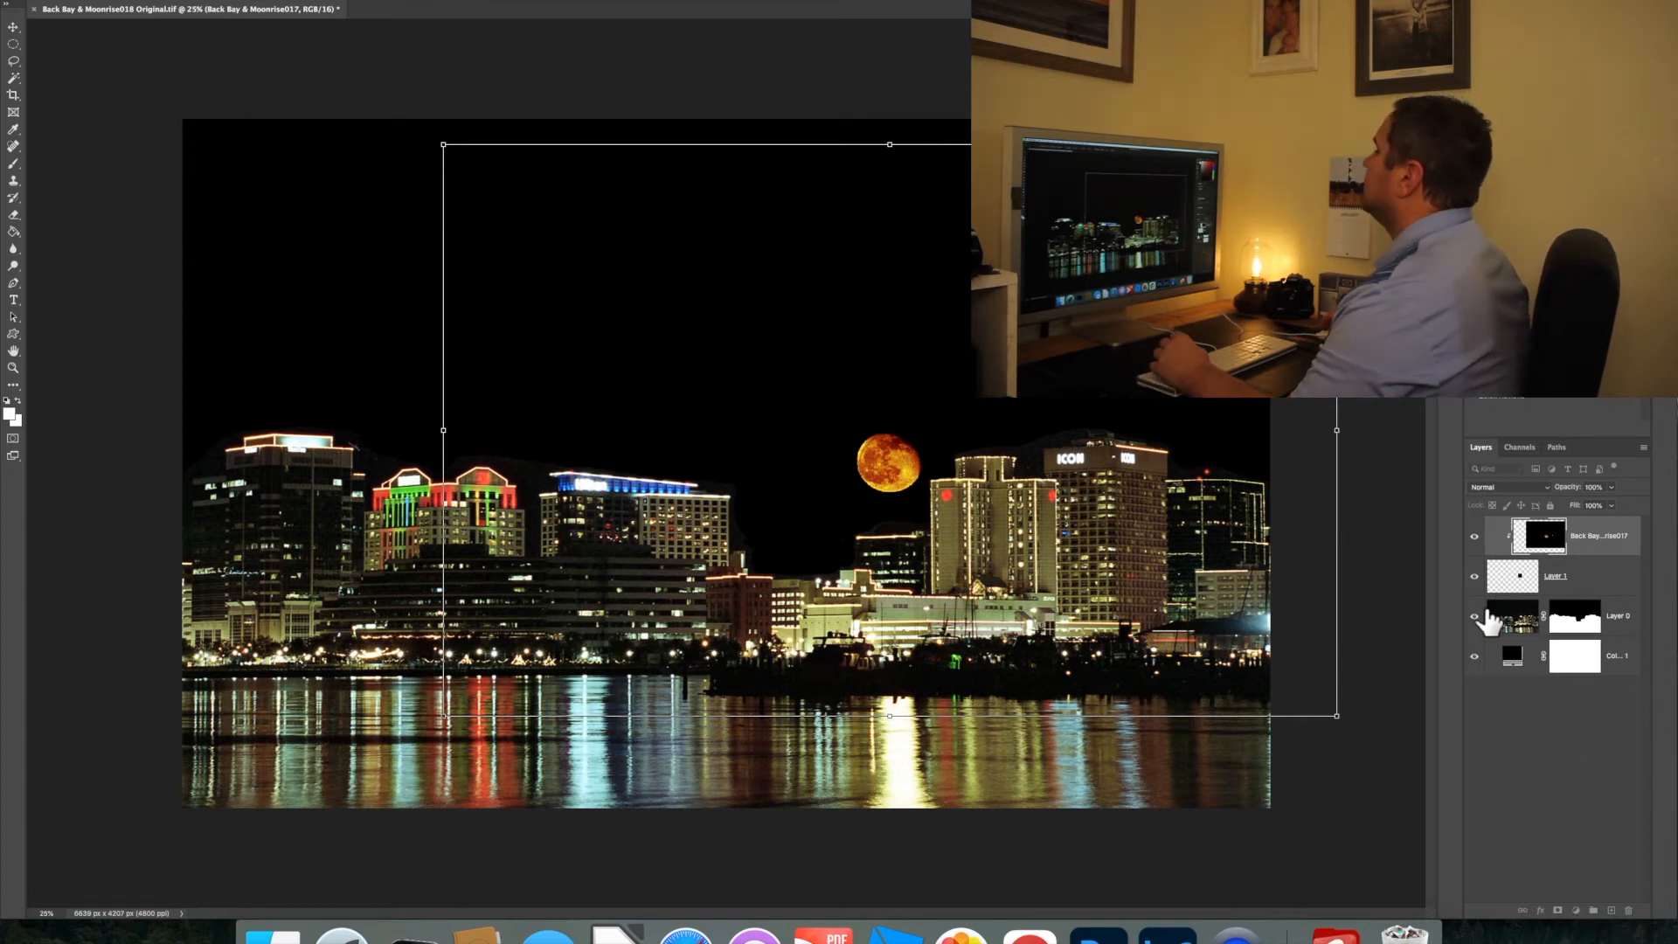
{"action": "left_click_drag", "start_coordinate": [1337, 430], "coordinate": [1317, 431]}
{"action": "left_click_drag", "start_coordinate": [1034, 474], "coordinate": [1046, 478]}
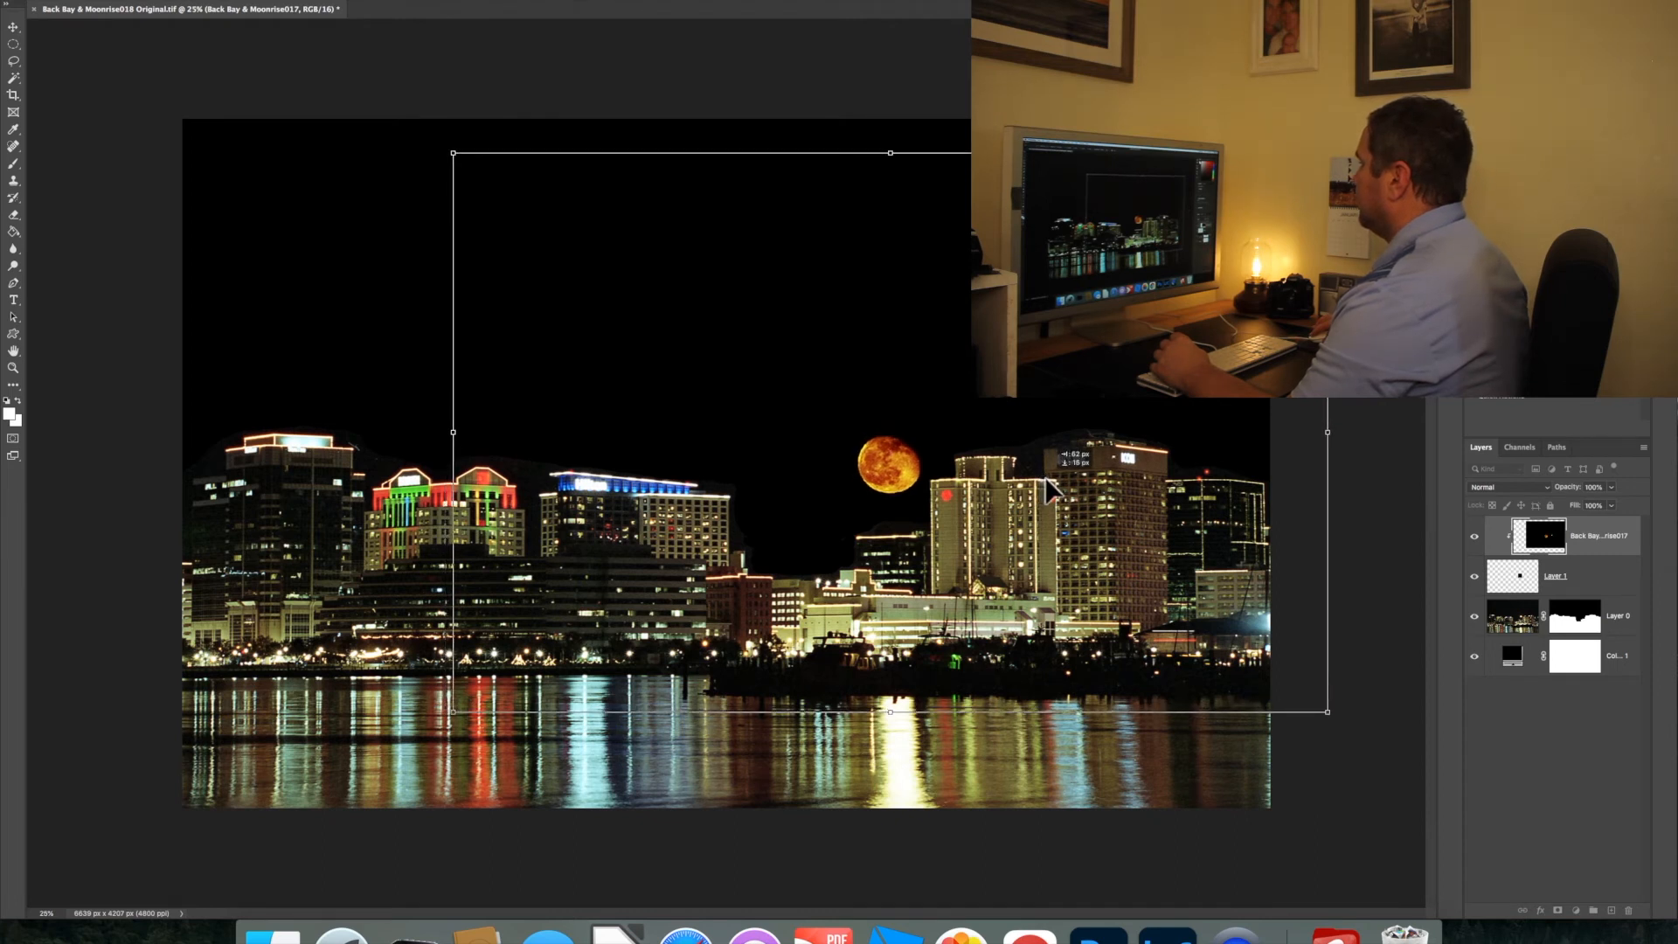
{"action": "left_click_drag", "start_coordinate": [1049, 487], "coordinate": [1051, 490]}
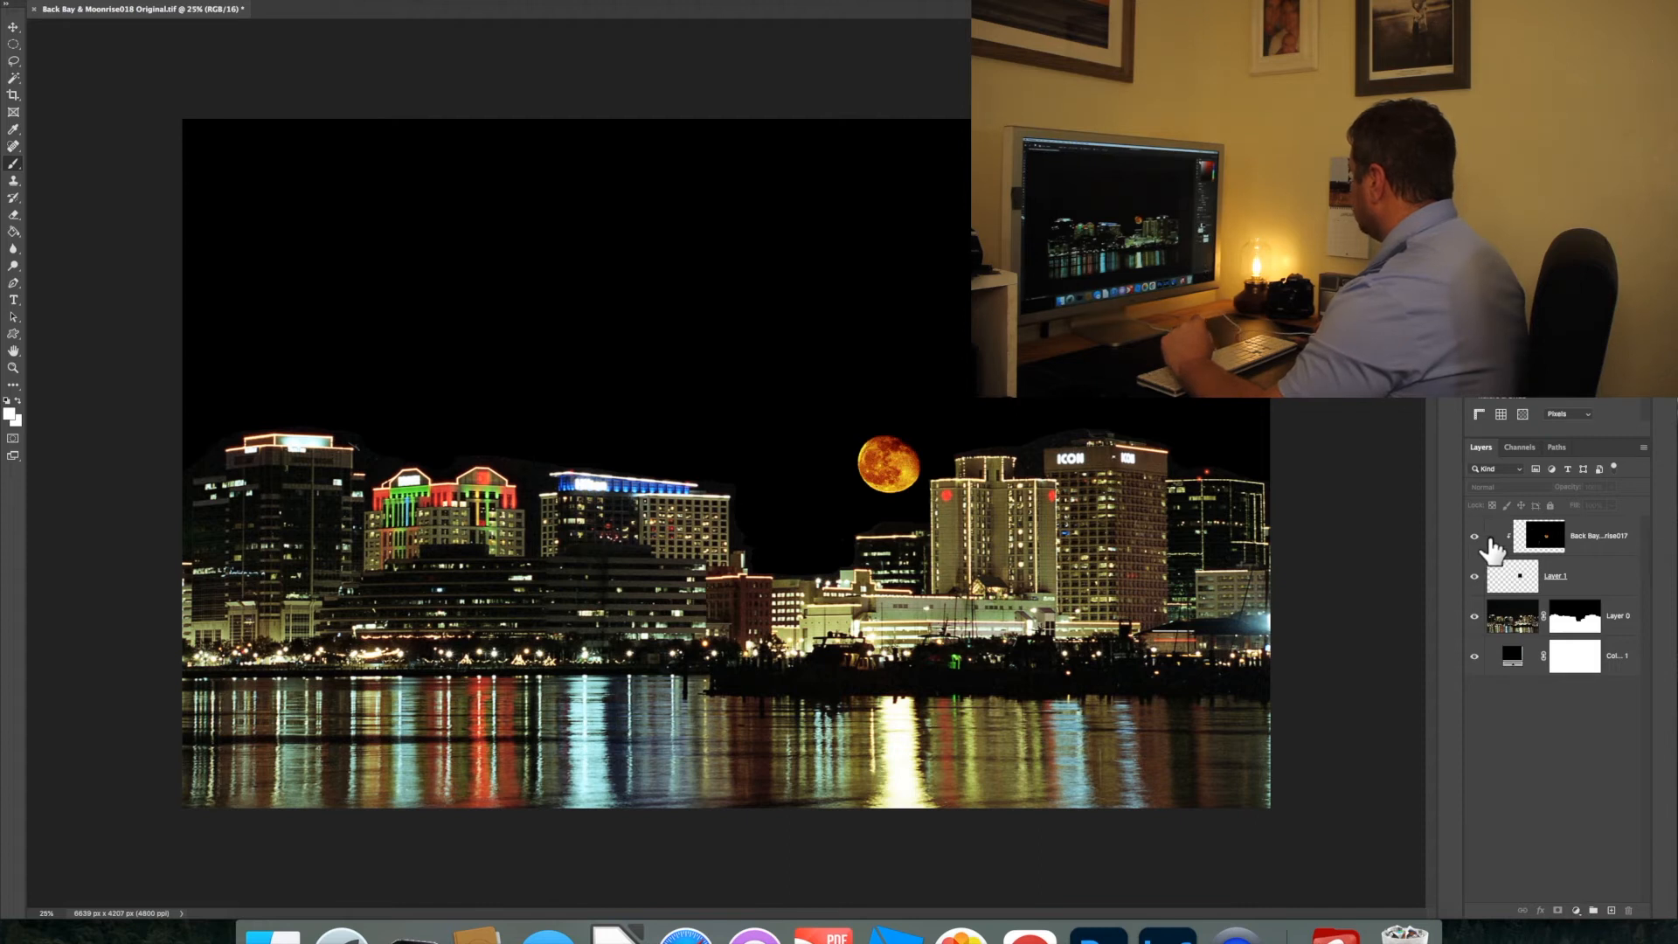
Add a Brightness/Contrast adjustment layer above the moon layer and invert its mask to black
{"action": "left_click", "coordinate": [1610, 547]}
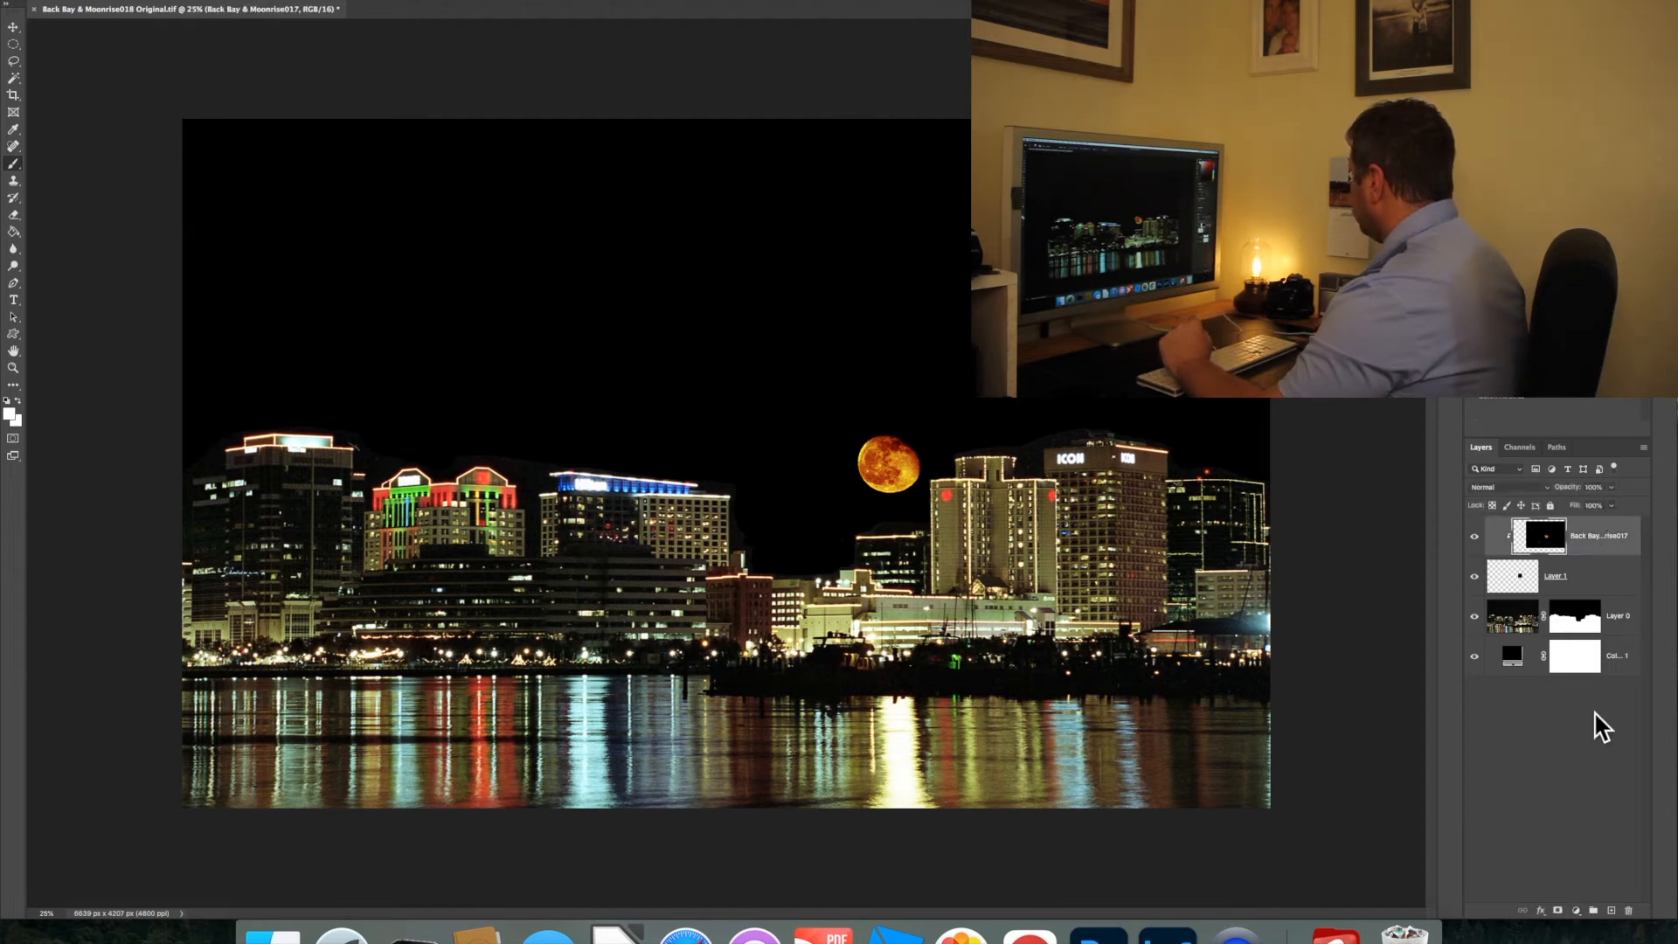
{"action": "left_click", "coordinate": [1577, 911]}
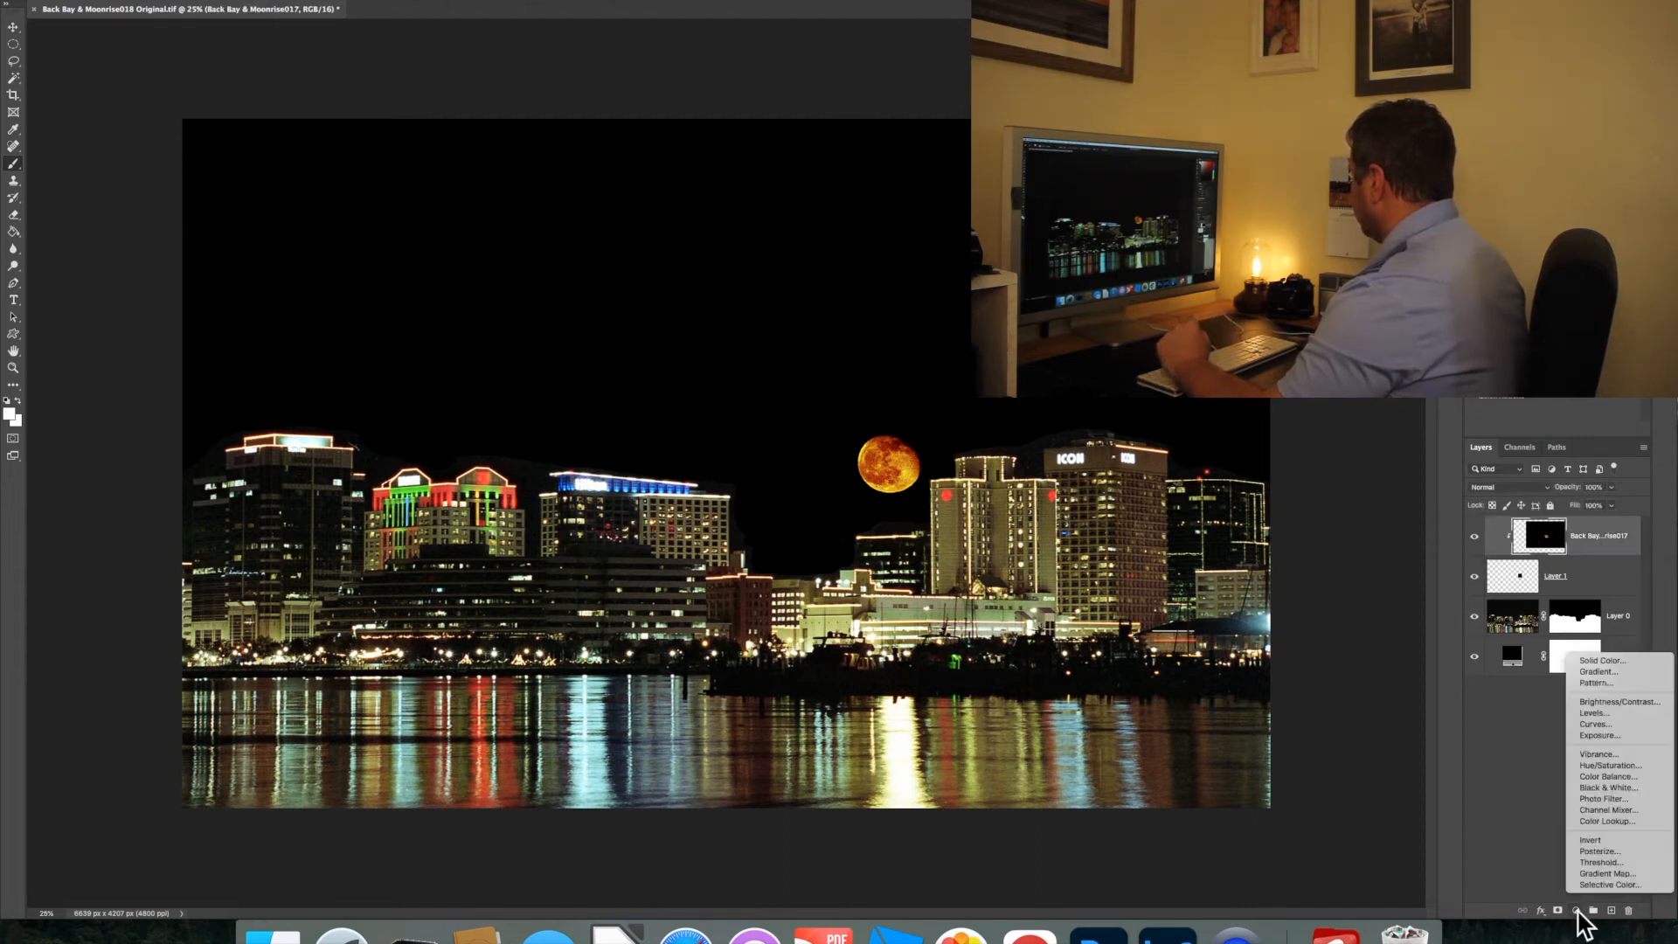
{"action": "left_click", "coordinate": [1628, 701]}
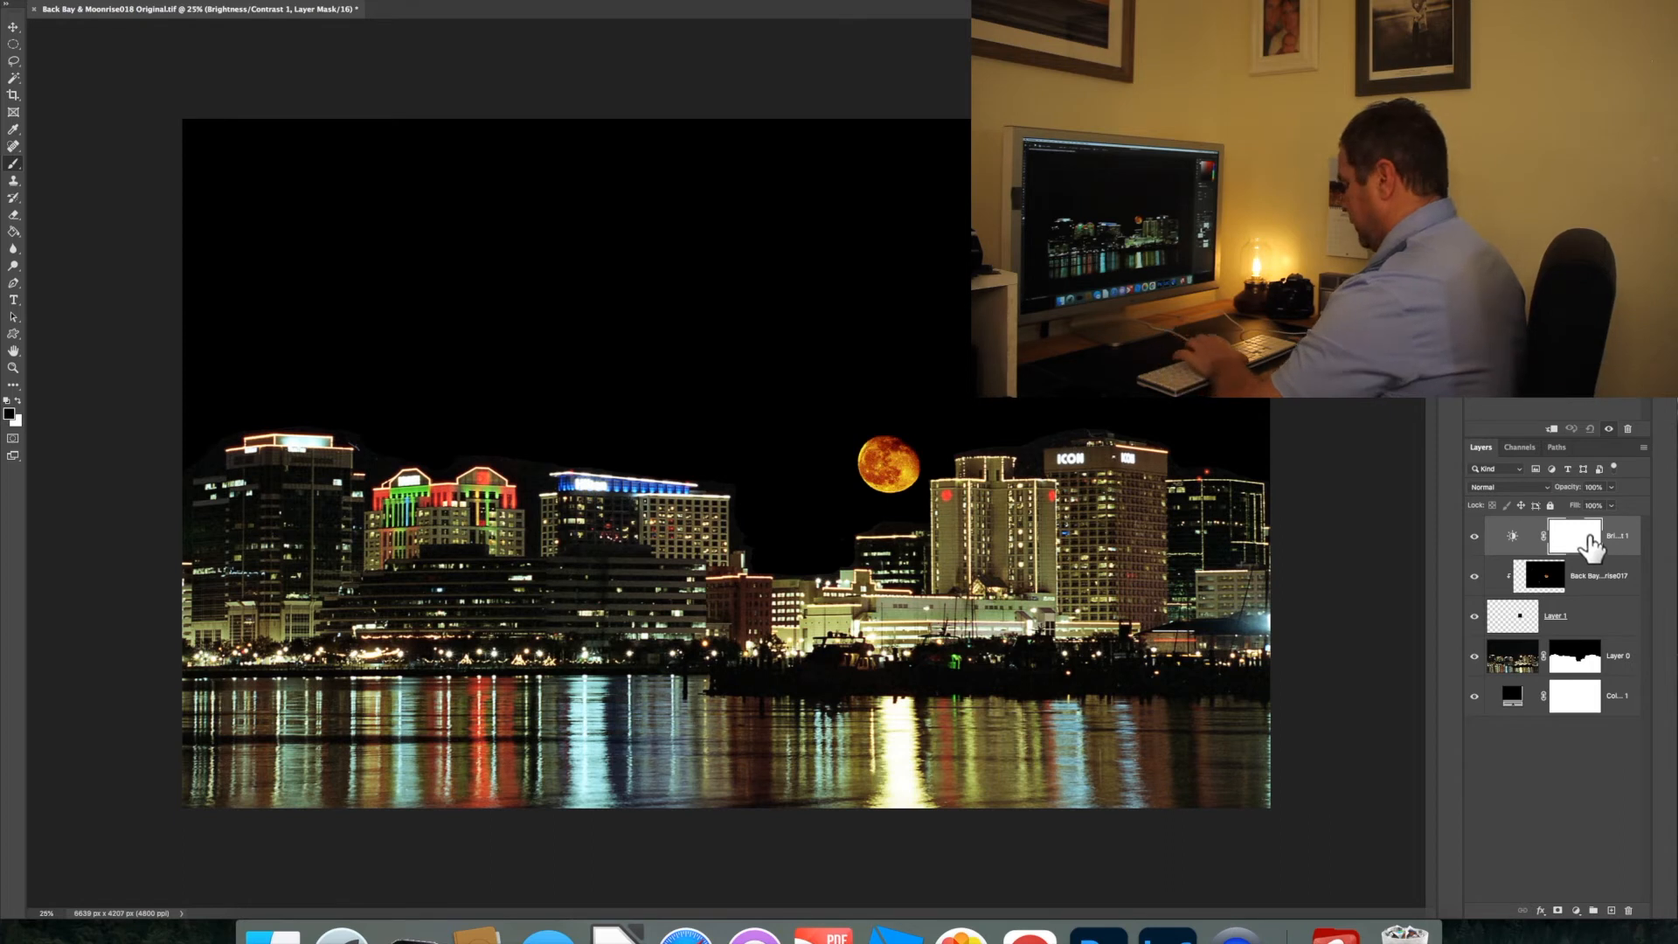
{"action": "key", "text": "super+i"}
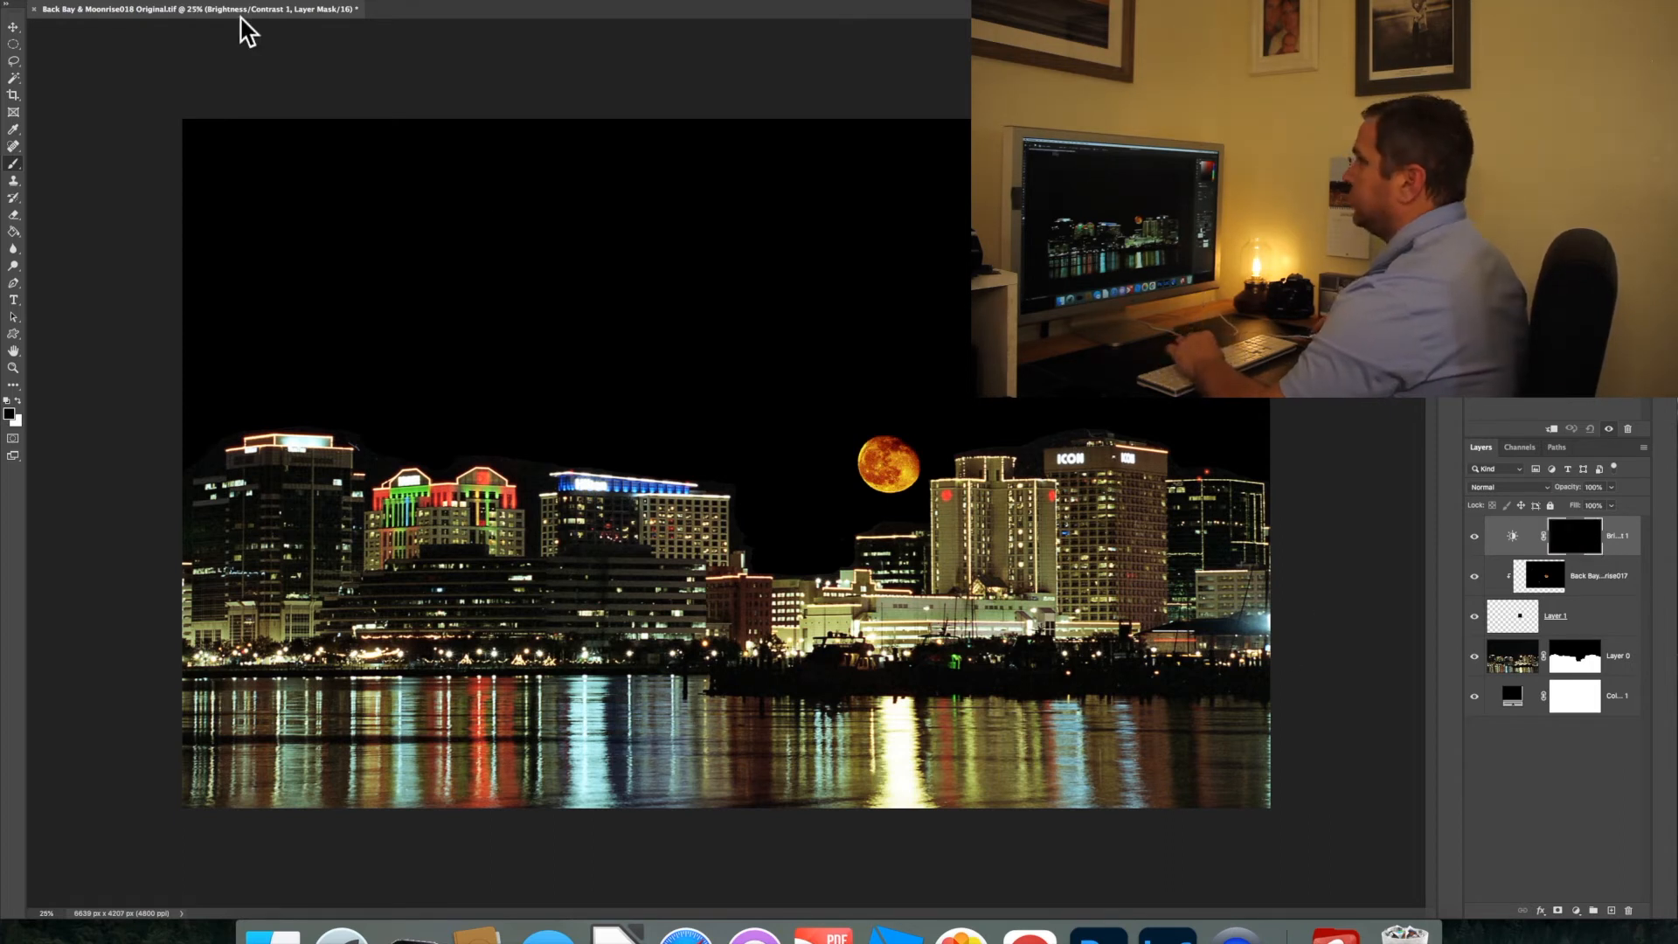
Paint white over the water on the Brightness/Contrast 1 mask, and tone down that adjustment's brightness
{"action": "right_click", "coordinate": [102, 25]}
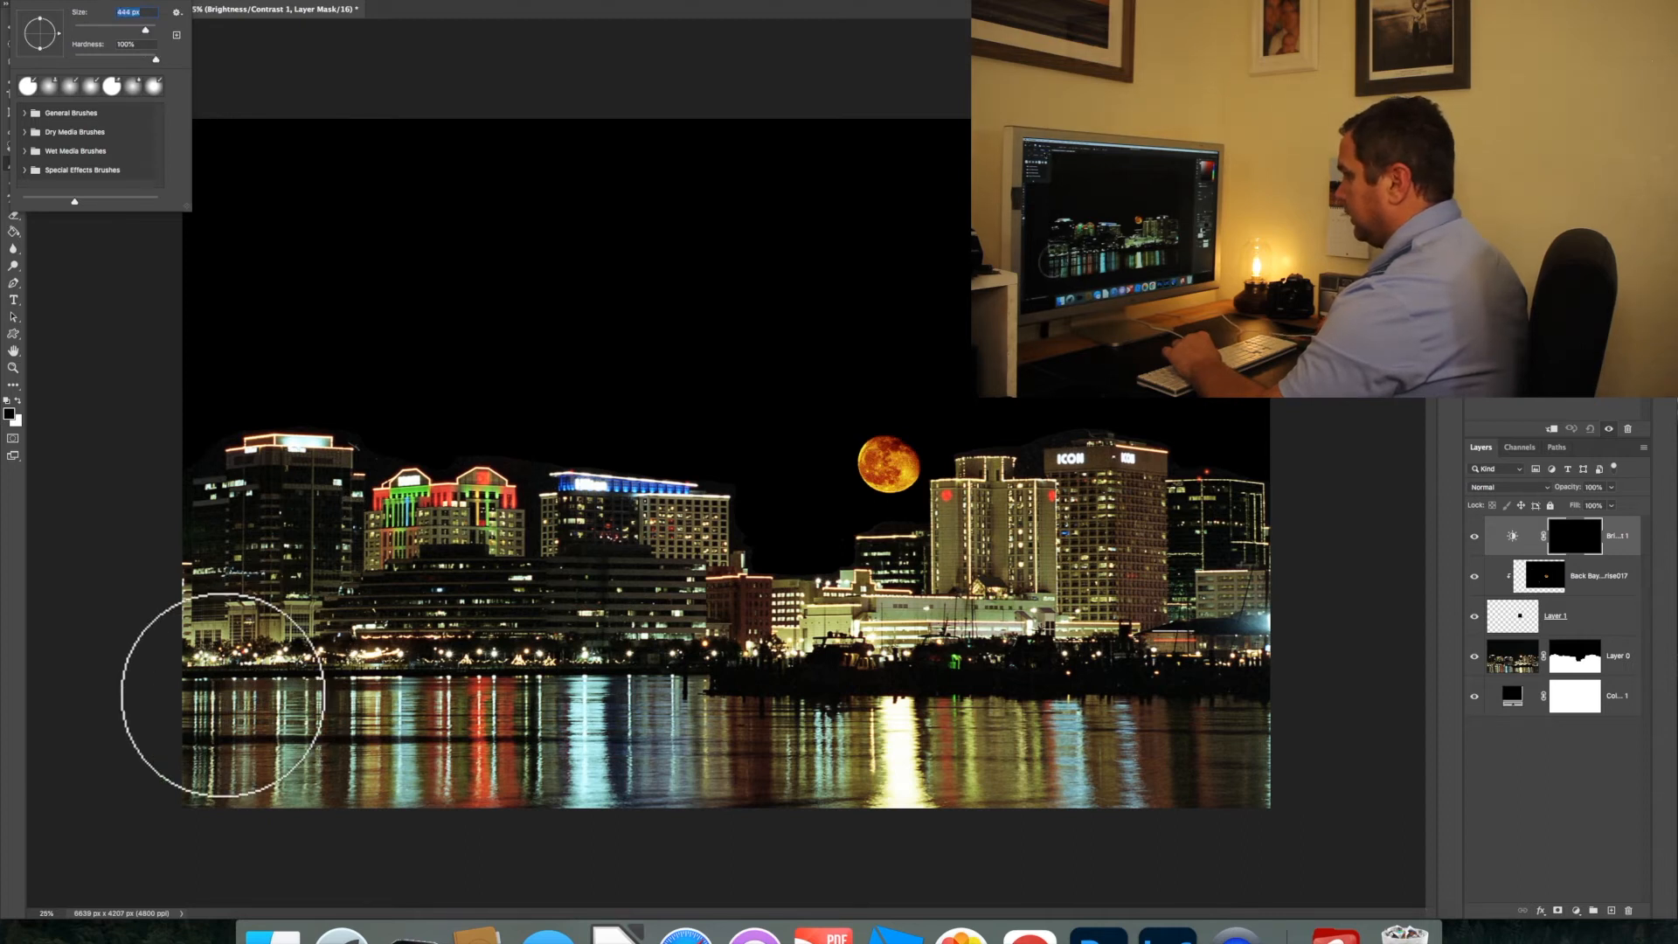
{"action": "left_click", "coordinate": [221, 704]}
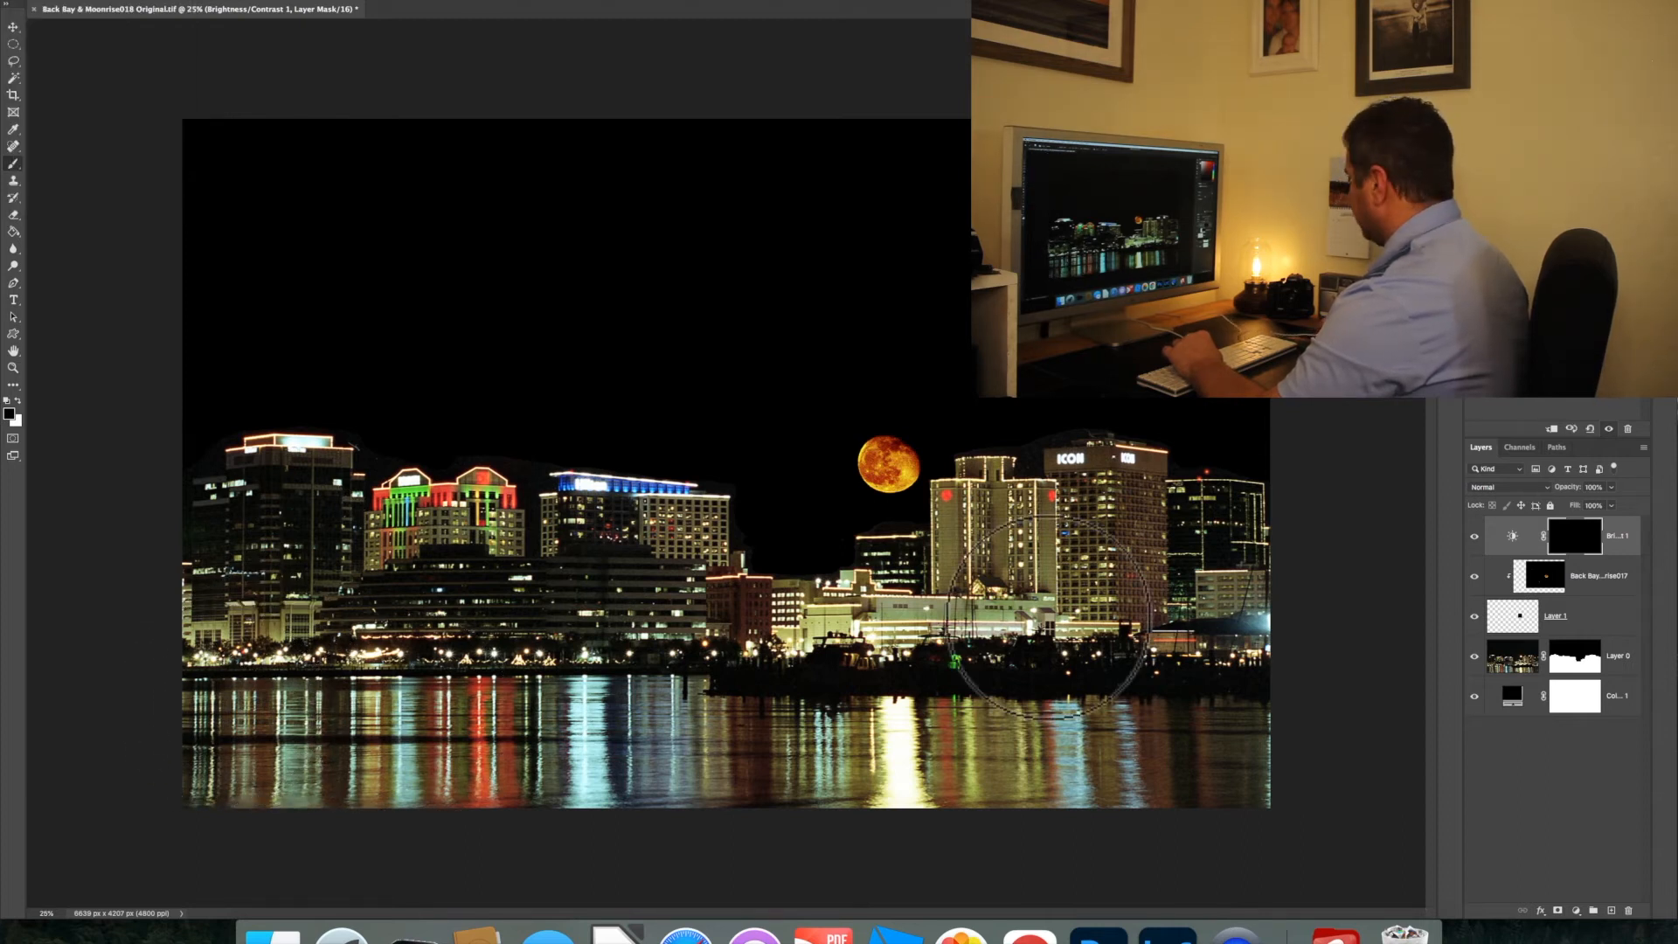
{"action": "left_click", "coordinate": [1576, 549]}
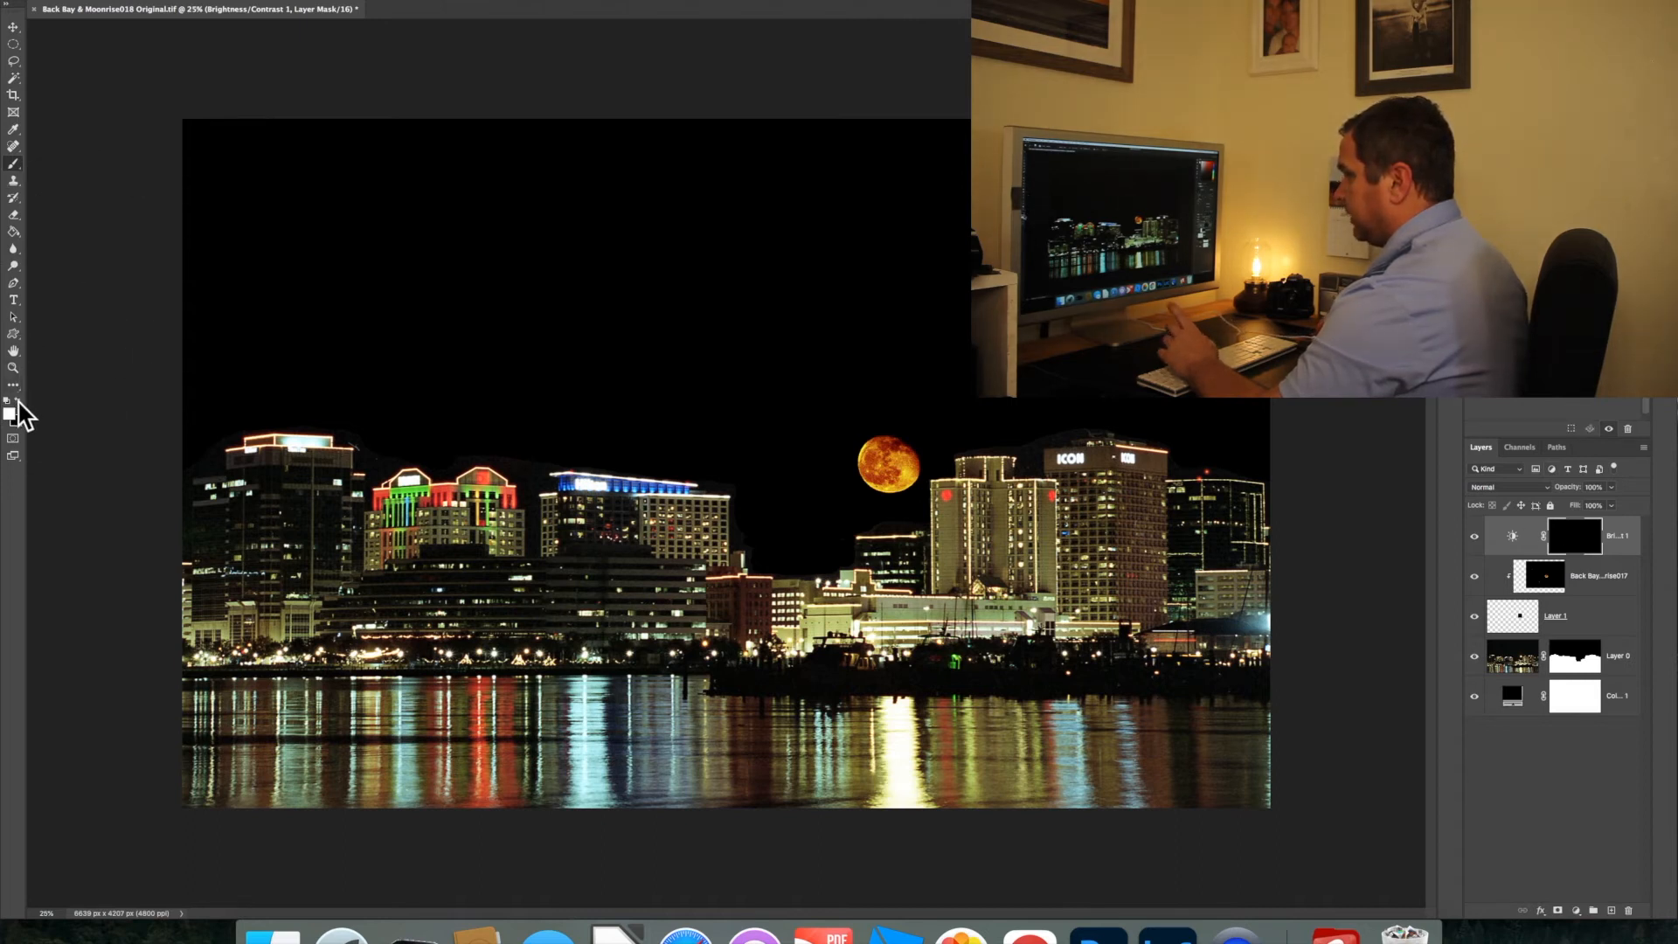
{"action": "mouse_move", "coordinate": [1232, 787]}
{"action": "left_mouse_down"}
{"action": "mouse_move", "coordinate": [270, 791]}
{"action": "mouse_move", "coordinate": [206, 786]}
{"action": "mouse_move", "coordinate": [200, 758]}
{"action": "mouse_move", "coordinate": [1045, 747]}
{"action": "mouse_move", "coordinate": [1210, 762]}
{"action": "mouse_move", "coordinate": [1269, 760]}
{"action": "mouse_move", "coordinate": [1275, 730]}
{"action": "mouse_move", "coordinate": [961, 698]}
{"action": "mouse_move", "coordinate": [145, 736]}
{"action": "left_mouse_up"}
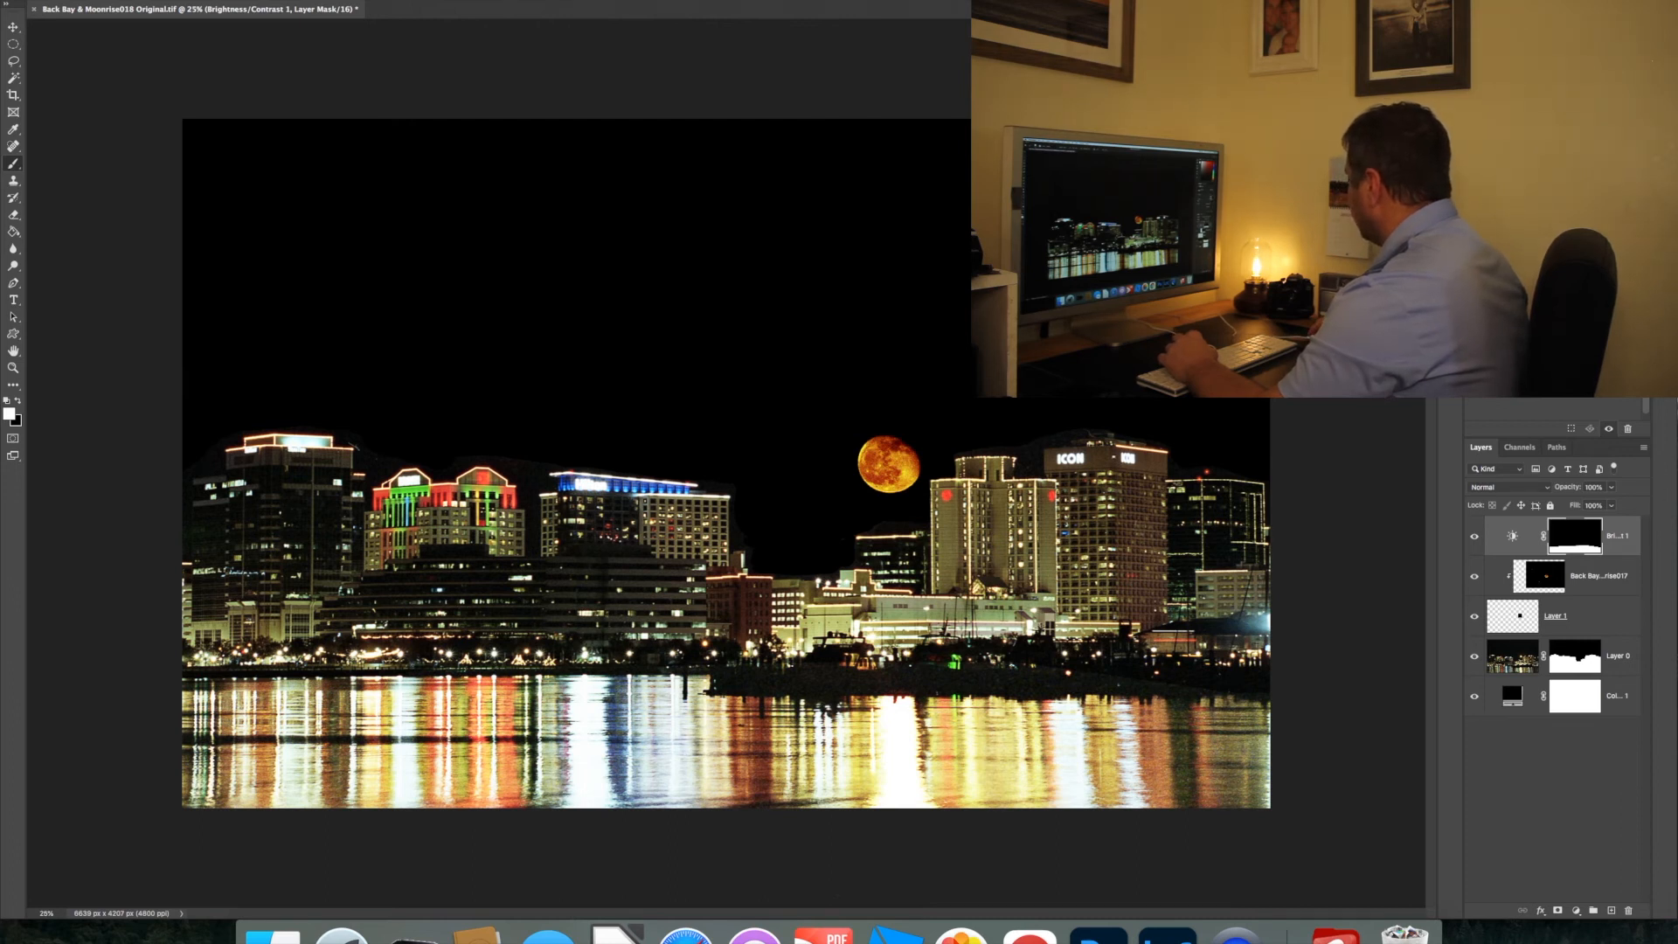
{"action": "left_click", "coordinate": [1512, 537]}
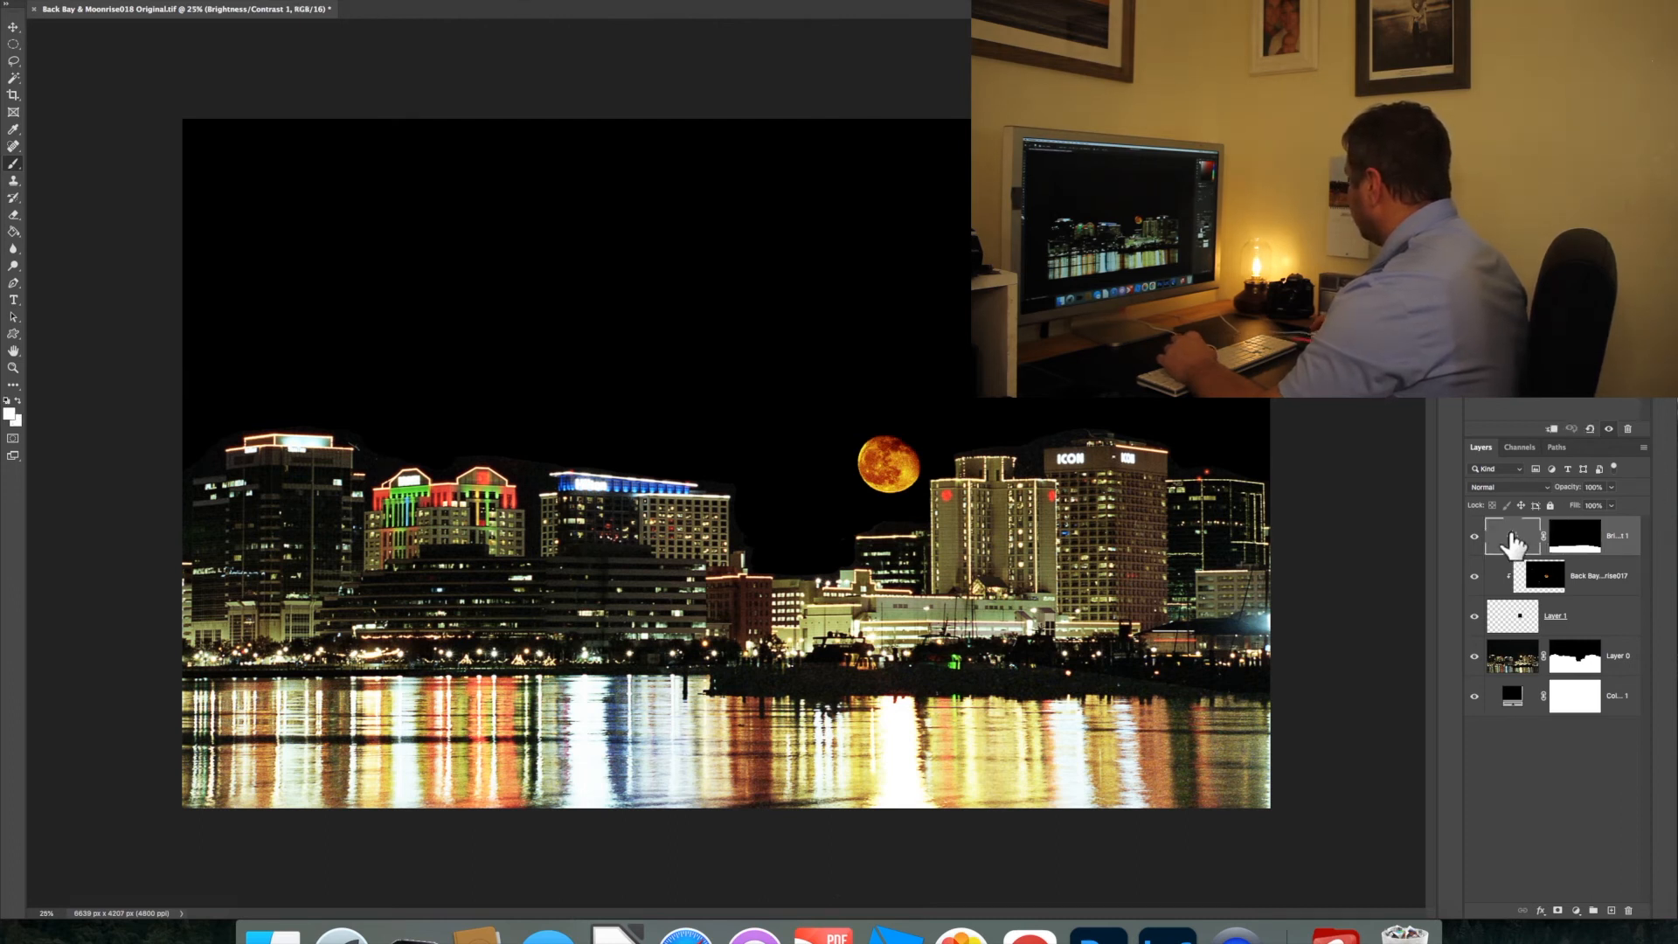
{"action": "left_click_drag", "start_coordinate": [1559, 302], "coordinate": [1506, 302]}
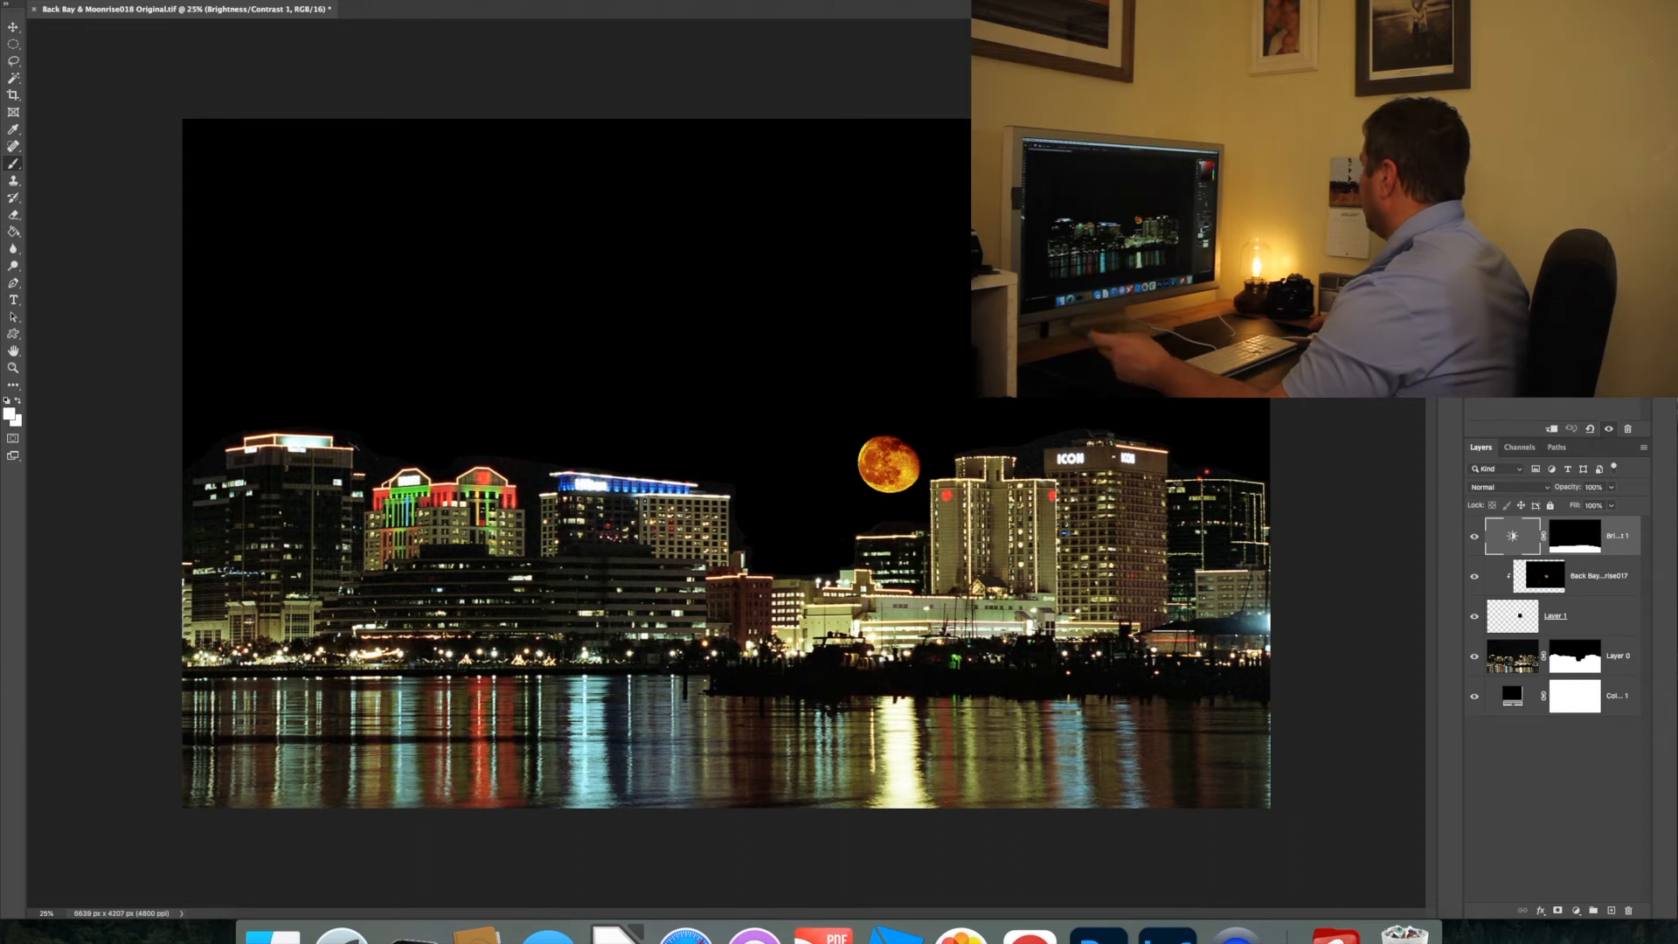
Add a second Brightness/Contrast adjustment layer at the top of the stack and invert its mask to black
{"action": "left_click", "coordinate": [1570, 801]}
{"action": "left_click", "coordinate": [1576, 912]}
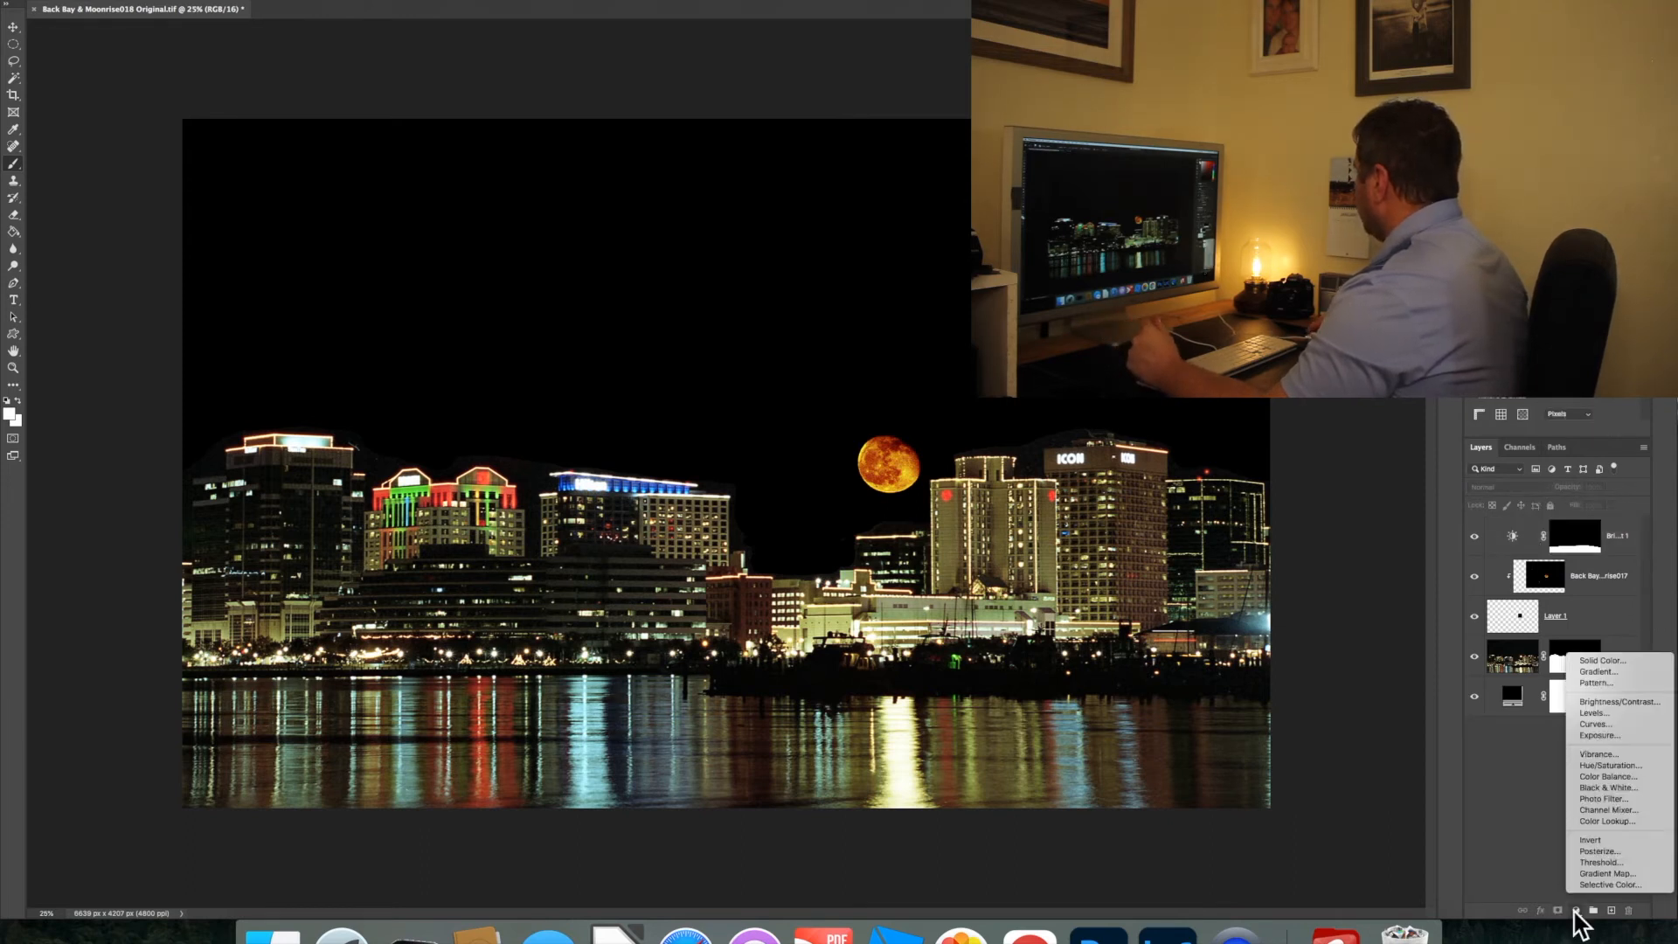
{"action": "left_click", "coordinate": [1605, 701]}
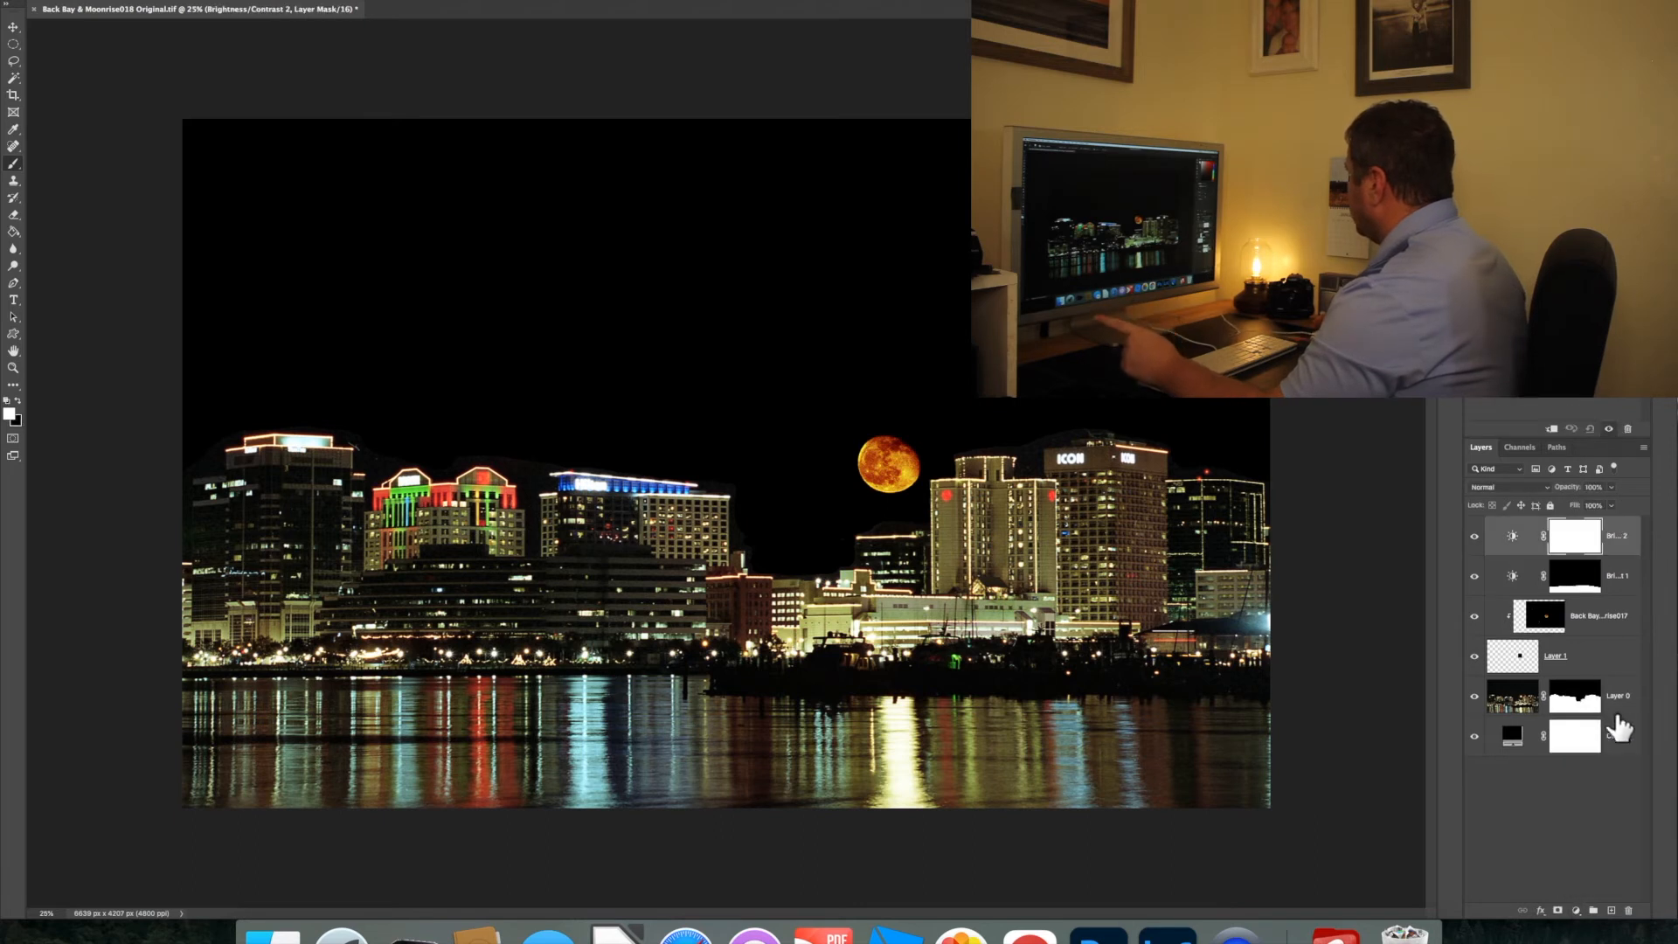
{"action": "key", "text": "super+i"}
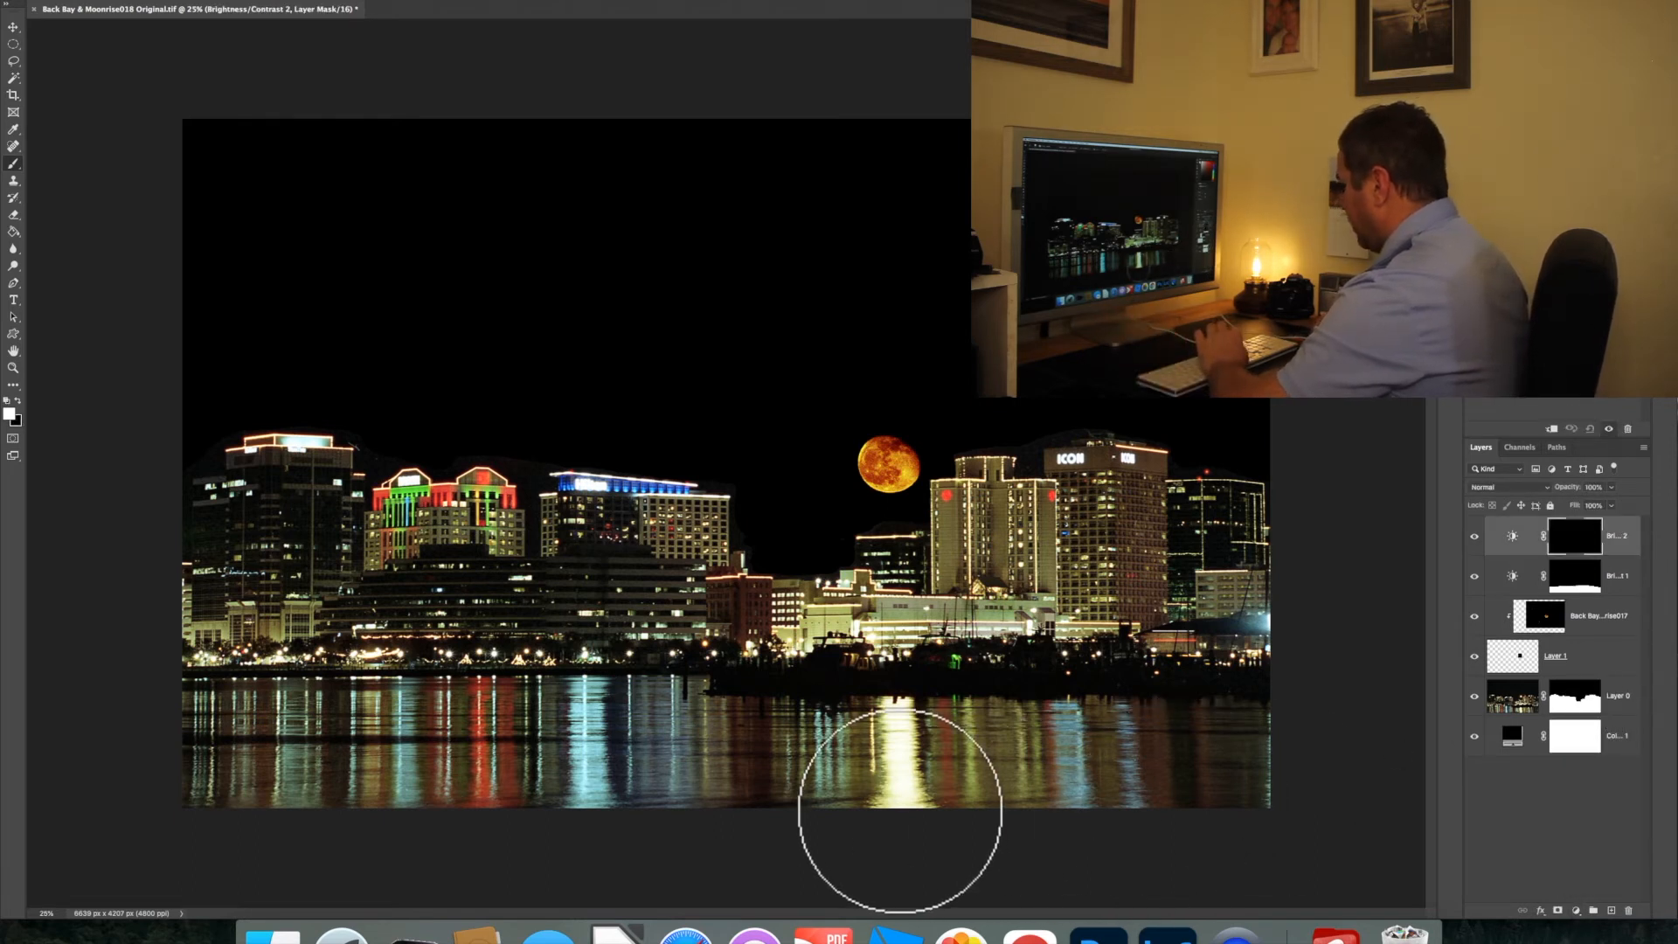
{"action": "left_click", "coordinate": [896, 792]}
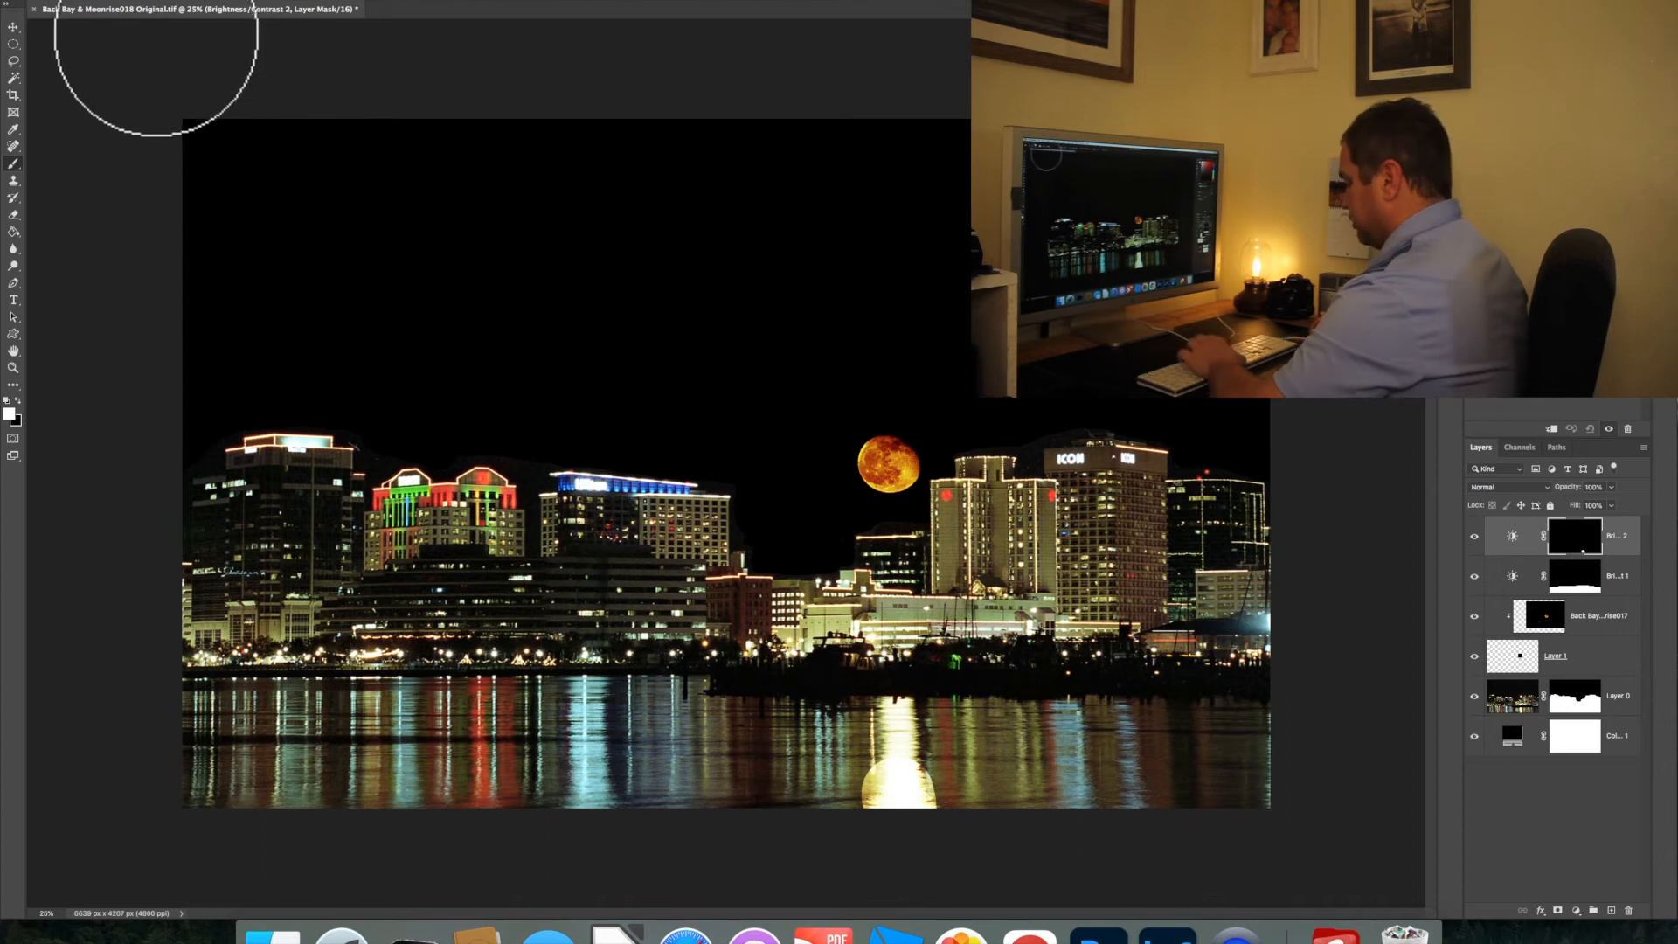
{"action": "key", "text": "super+z"}
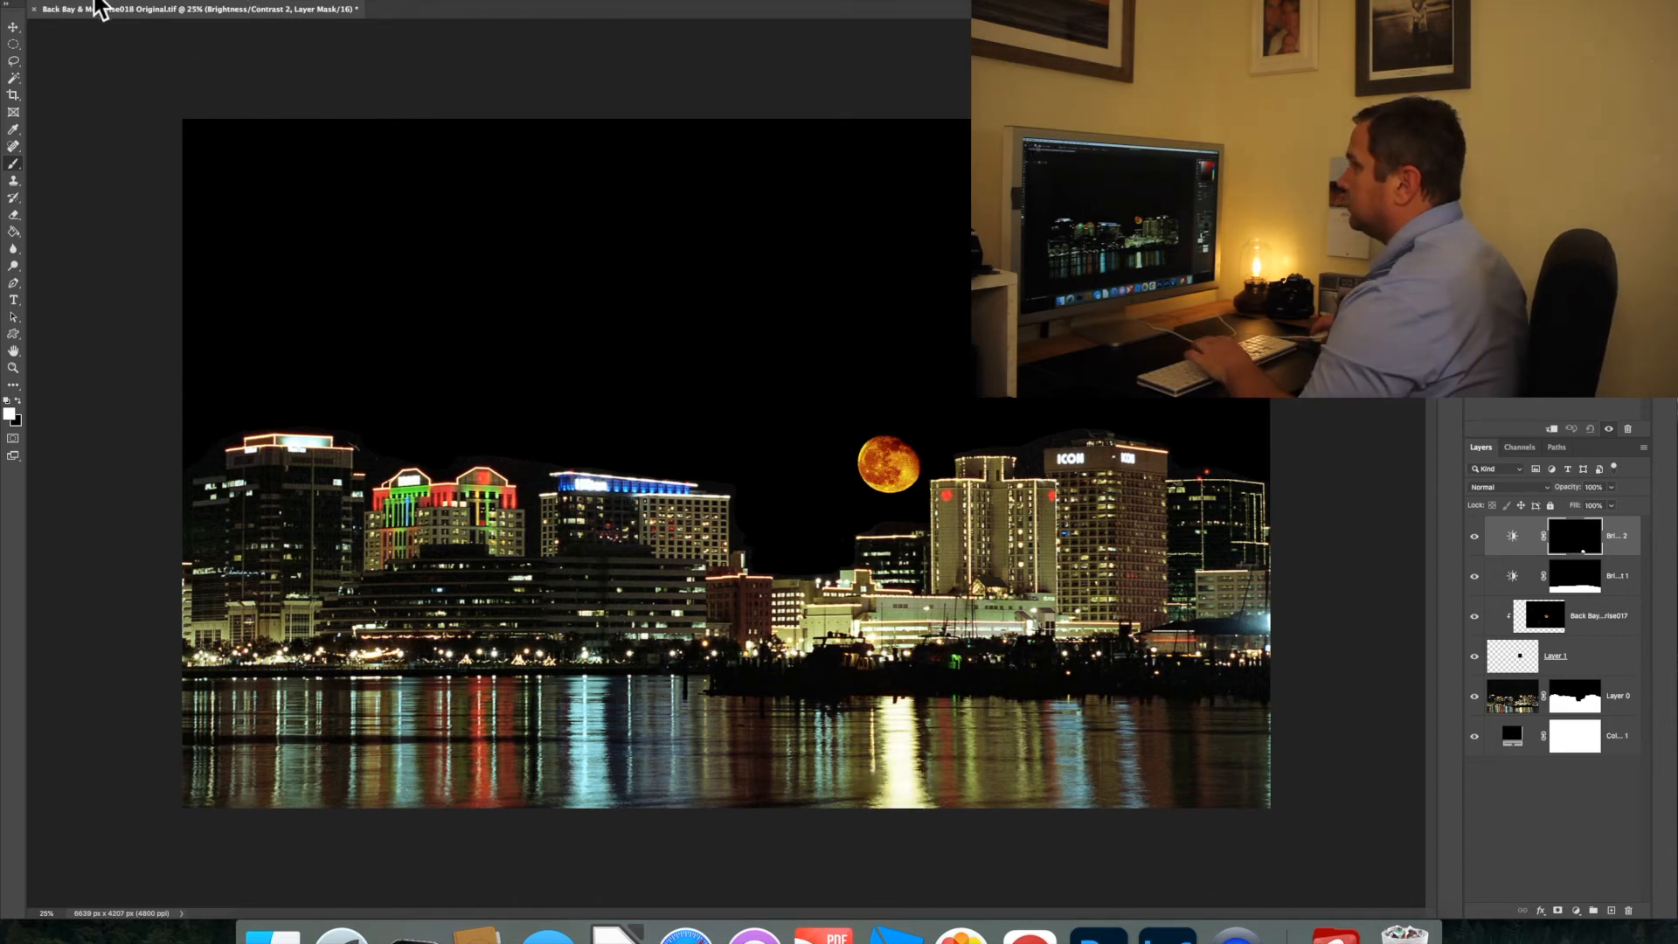
{"action": "right_click", "coordinate": [109, 30]}
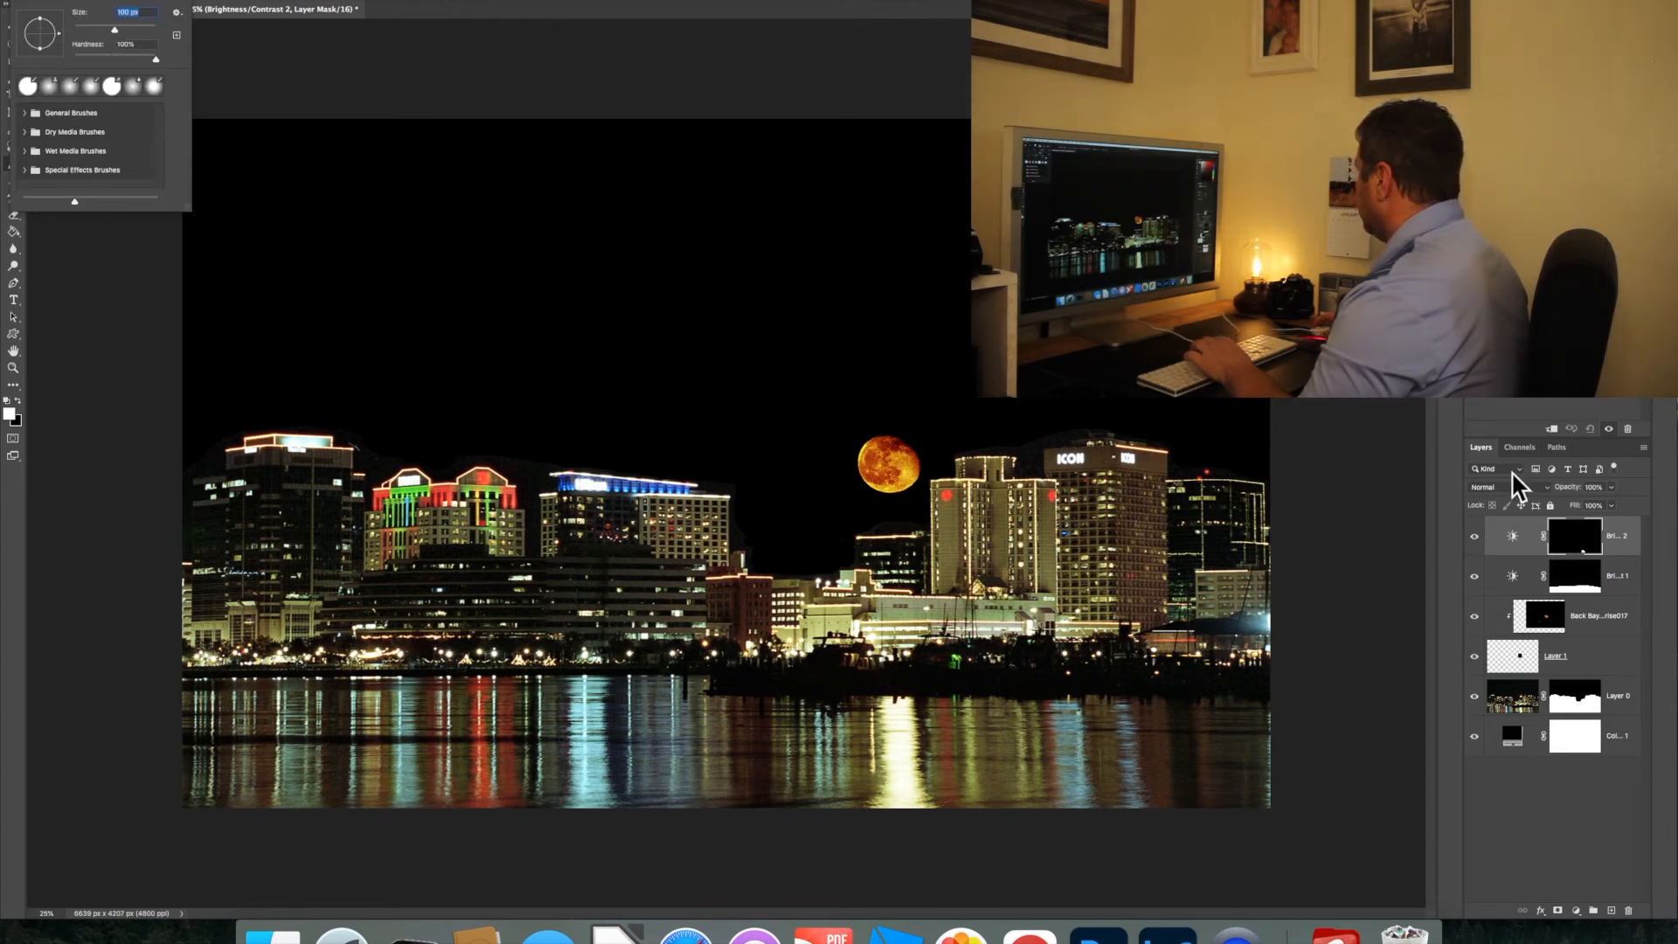
{"action": "key", "text": "Escape"}
{"action": "key", "text": "super+shift+z"}
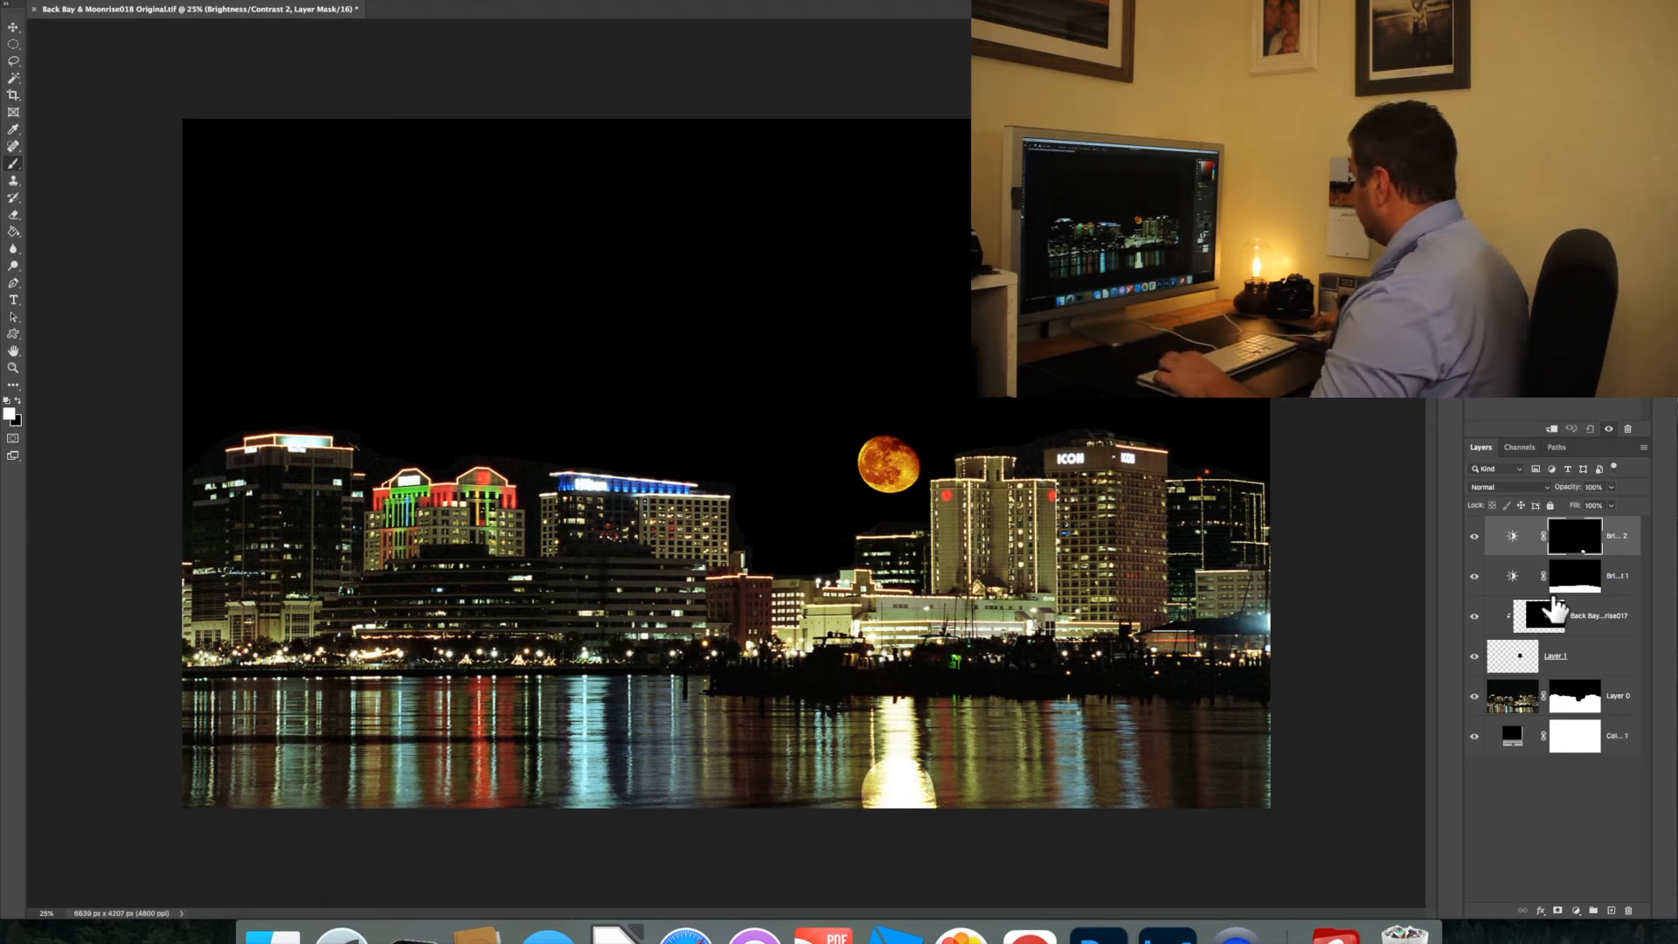
{"action": "key", "text": "super+z"}
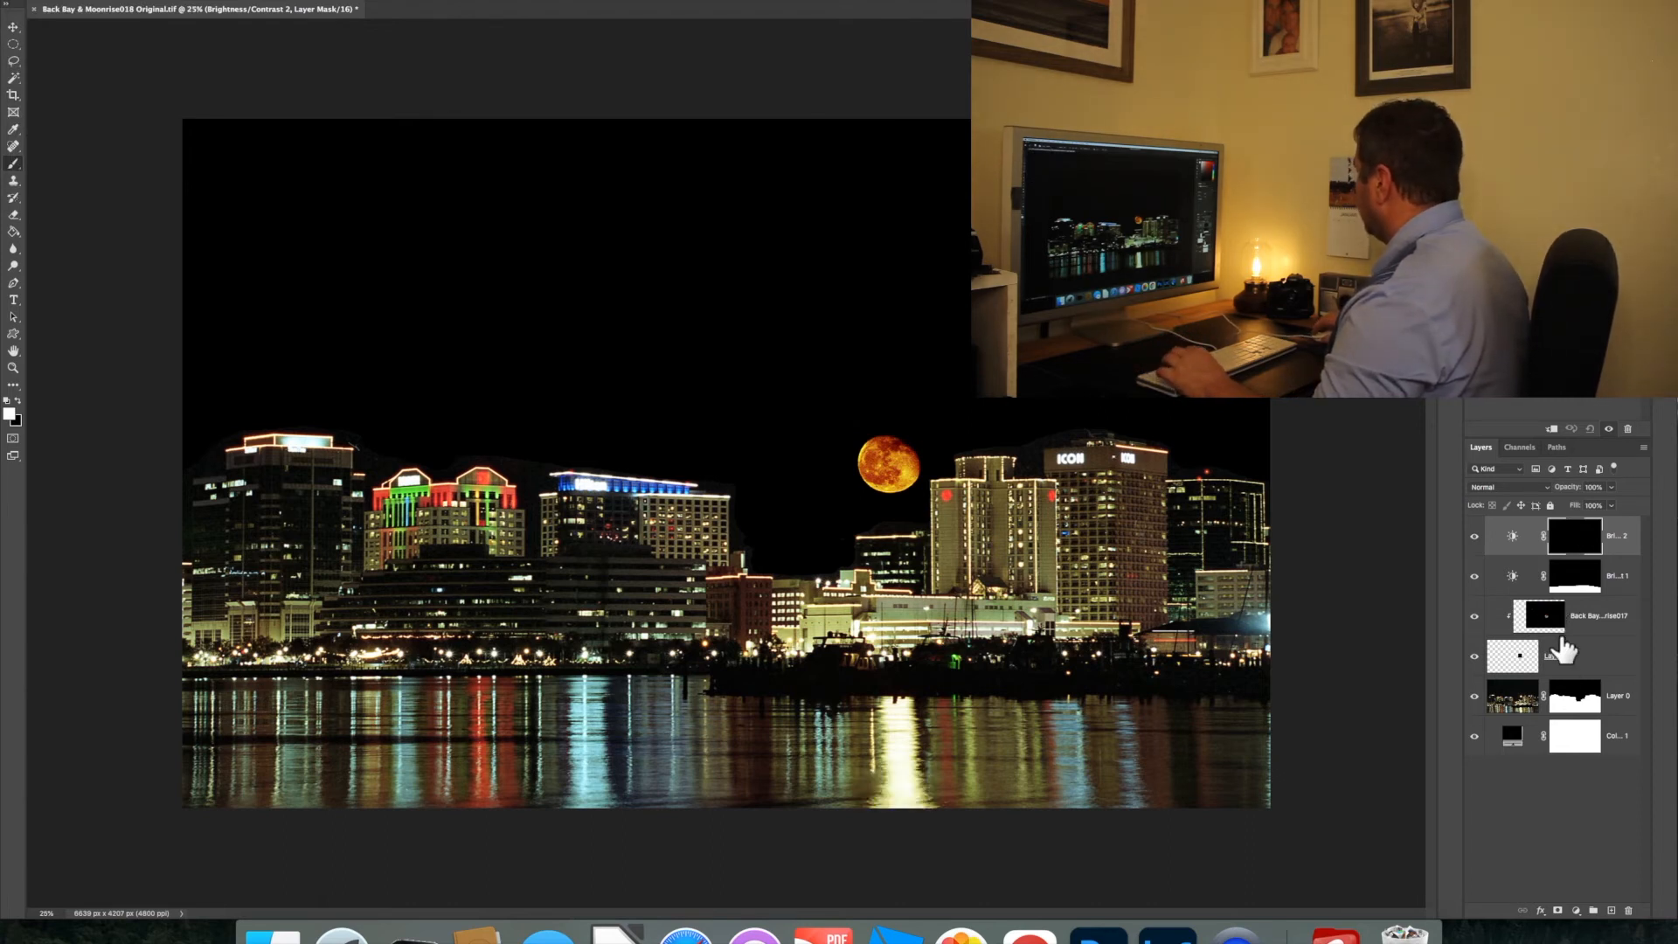
Paint white with a smaller brush over the bright reflection column below the moon on the Brightness/Contrast 2 mask
{"action": "left_click", "coordinate": [1513, 537]}
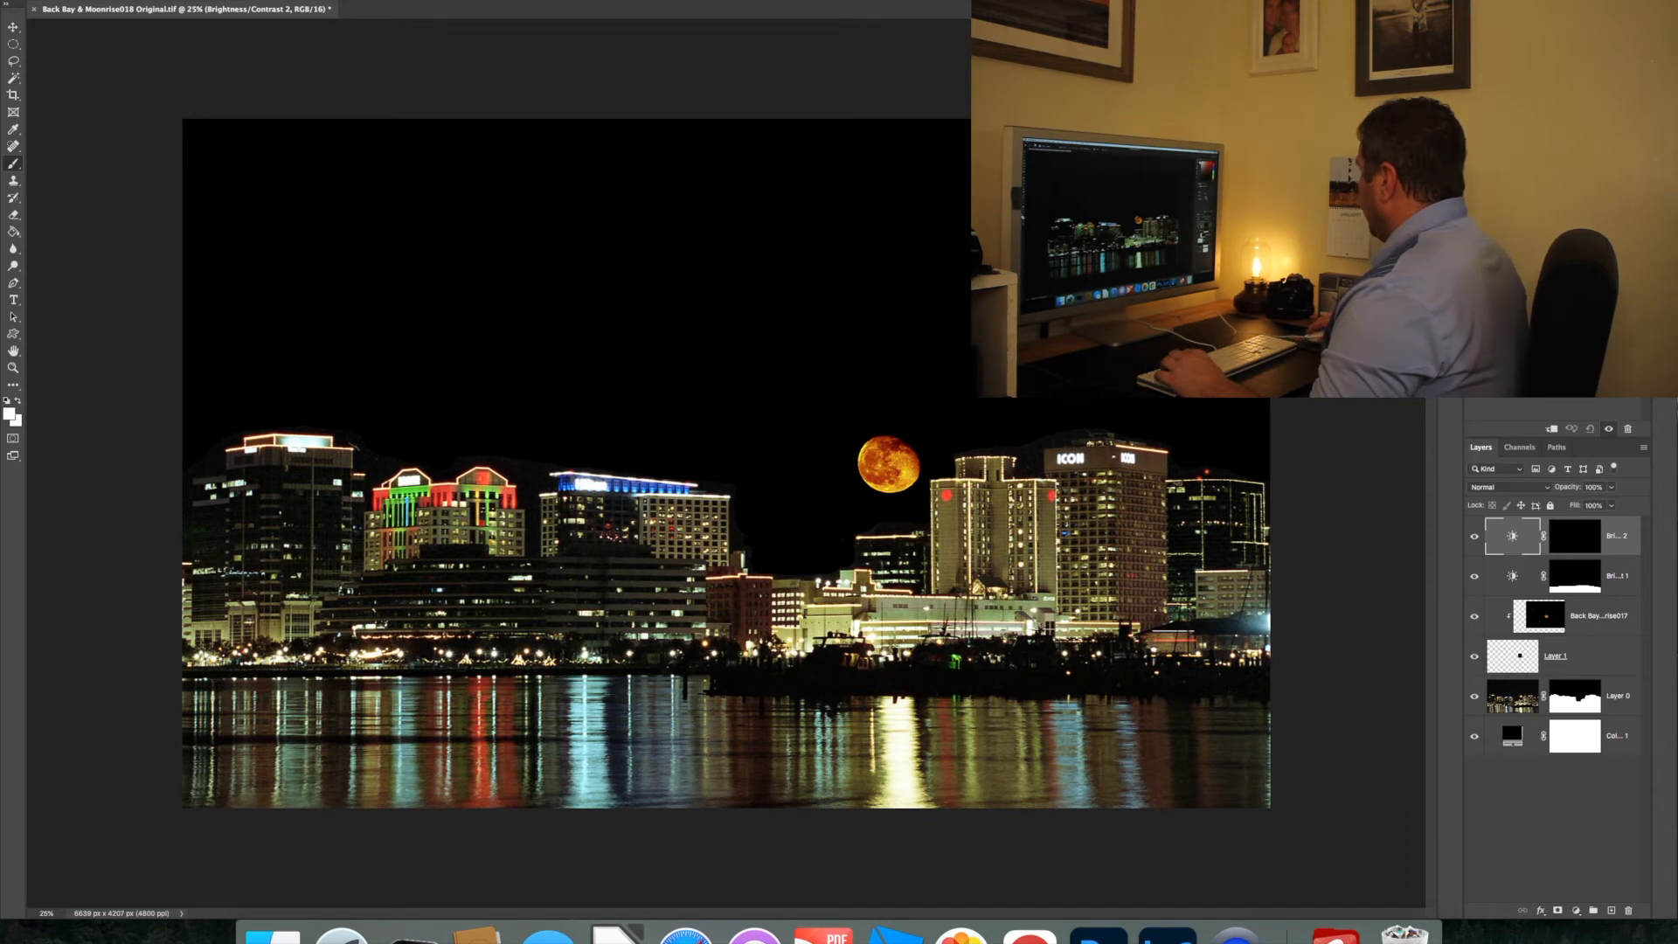
{"action": "left_click", "coordinate": [1575, 537]}
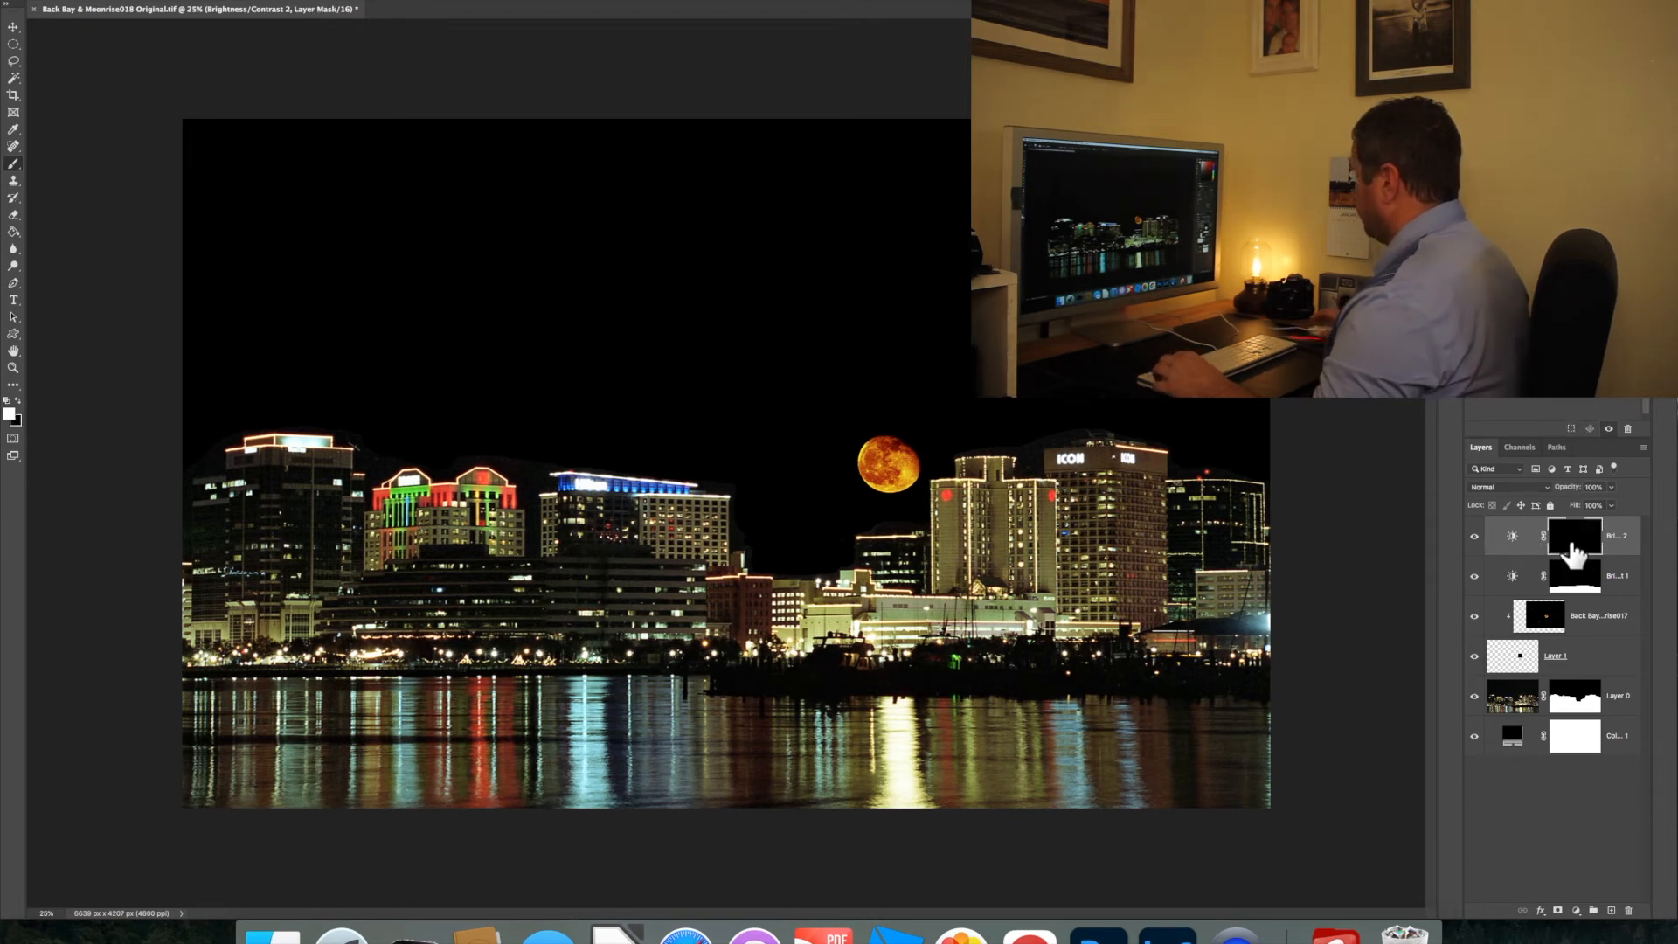
{"action": "mouse_move", "coordinate": [884, 813]}
{"action": "left_mouse_down"}
{"action": "mouse_move", "coordinate": [883, 702]}
{"action": "mouse_move", "coordinate": [910, 703]}
{"action": "mouse_move", "coordinate": [933, 812]}
{"action": "mouse_move", "coordinate": [899, 711]}
{"action": "mouse_move", "coordinate": [889, 804]}
{"action": "mouse_move", "coordinate": [917, 805]}
{"action": "mouse_move", "coordinate": [902, 722]}
{"action": "mouse_move", "coordinate": [905, 786]}
{"action": "mouse_move", "coordinate": [887, 808]}
{"action": "mouse_move", "coordinate": [891, 728]}
{"action": "mouse_move", "coordinate": [914, 810]}
{"action": "left_mouse_up"}
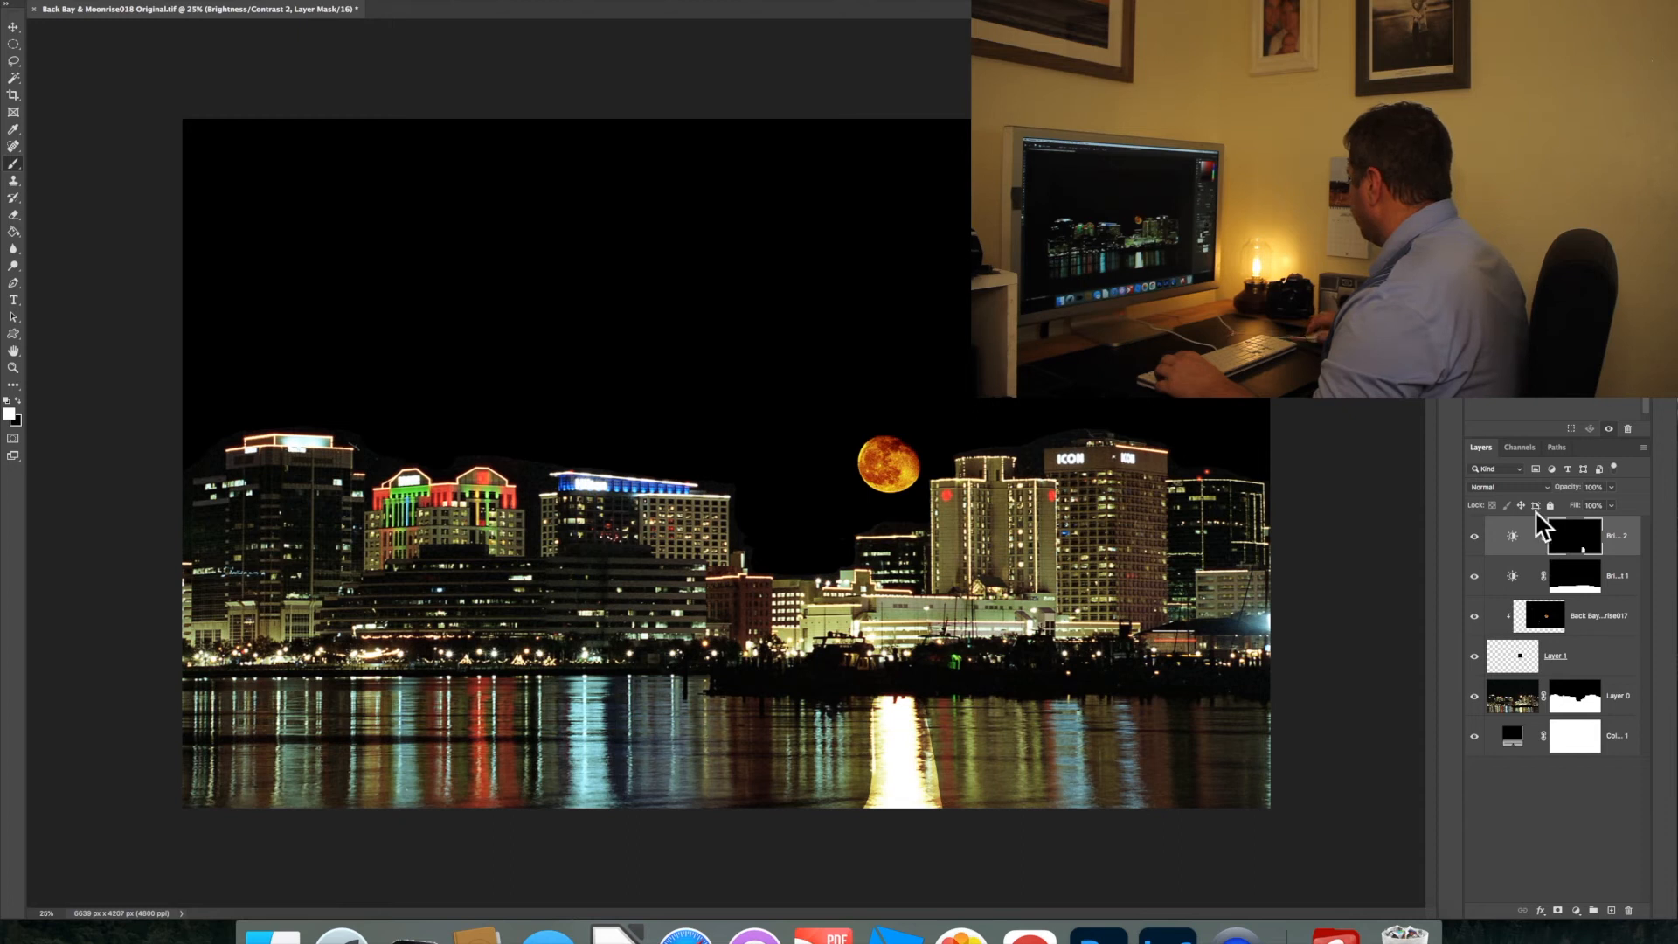
Fine-tune the Brightness/Contrast 2 settings to tone down the moon's reflection column in the water
{"action": "left_click", "coordinate": [1513, 541]}
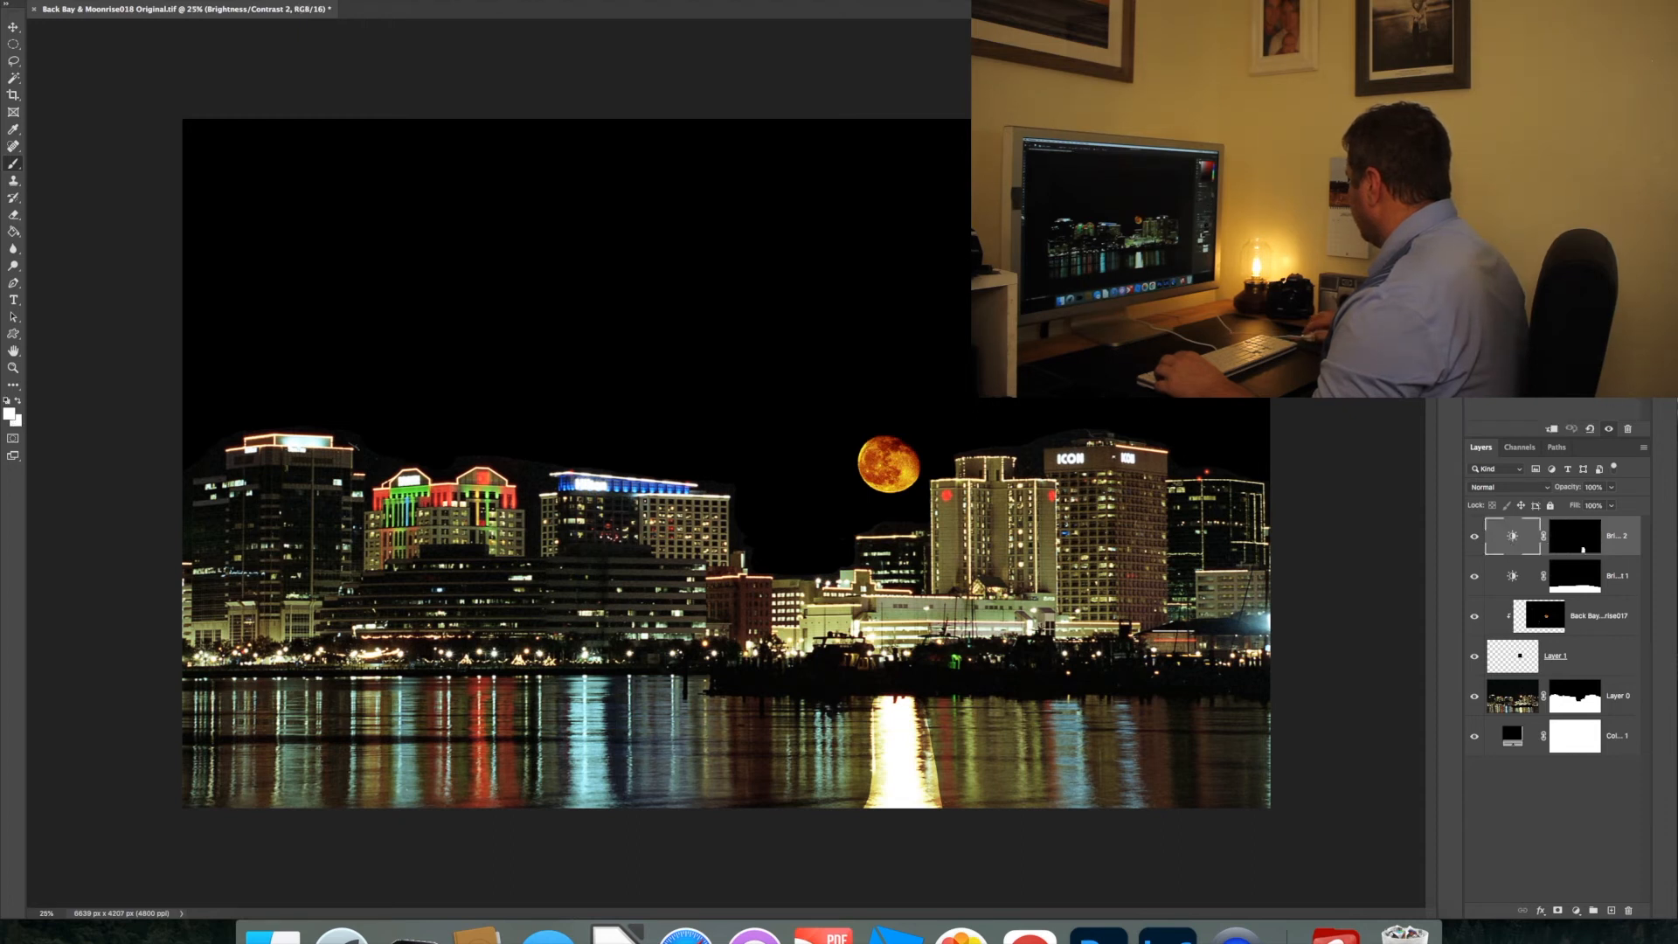
{"action": "left_click_drag", "start_coordinate": [1617, 288], "coordinate": [1547, 288]}
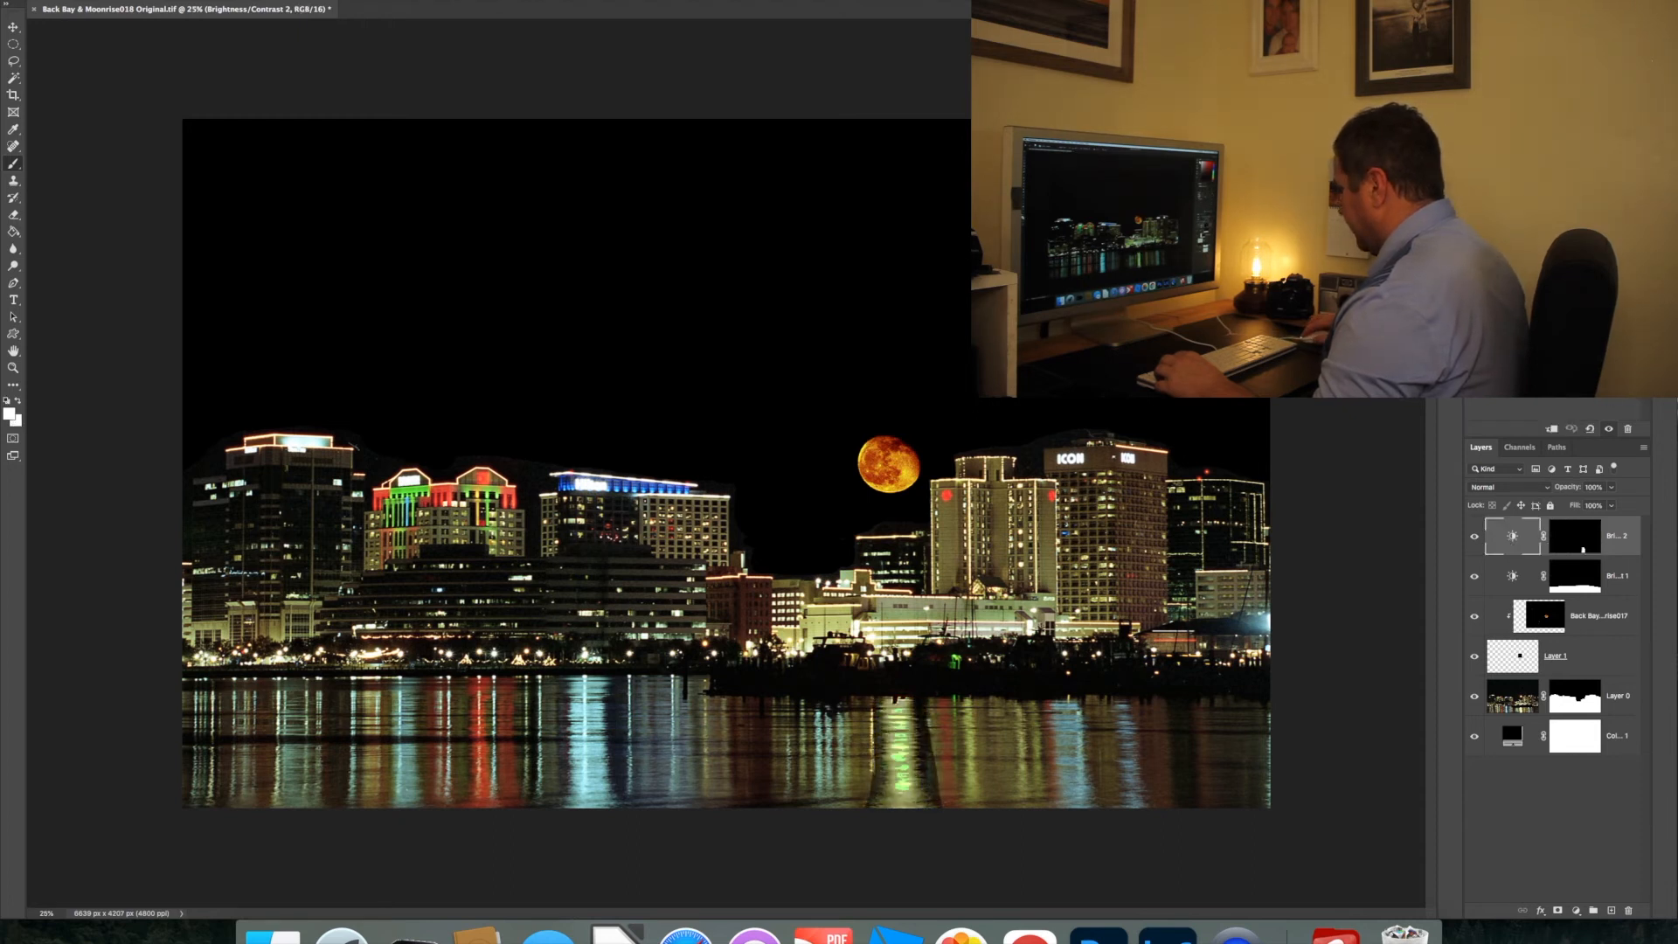
{"action": "left_click_drag", "start_coordinate": [1548, 288], "coordinate": [1583, 288]}
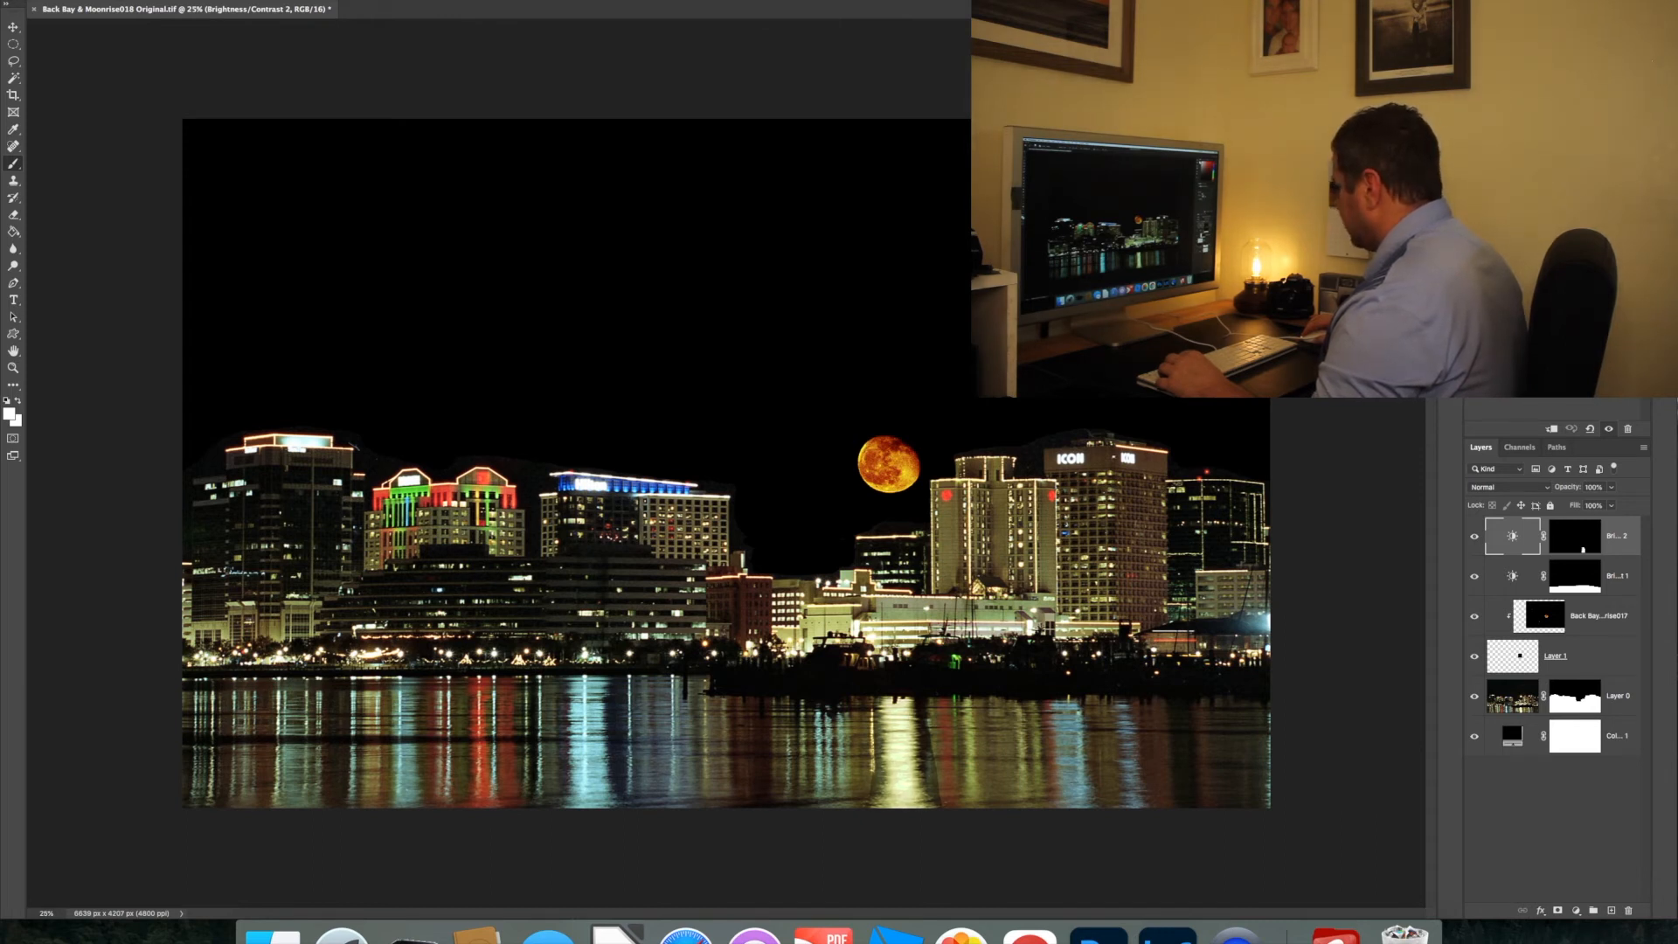
{"action": "left_click_drag", "start_coordinate": [1583, 316], "coordinate": [1565, 316]}
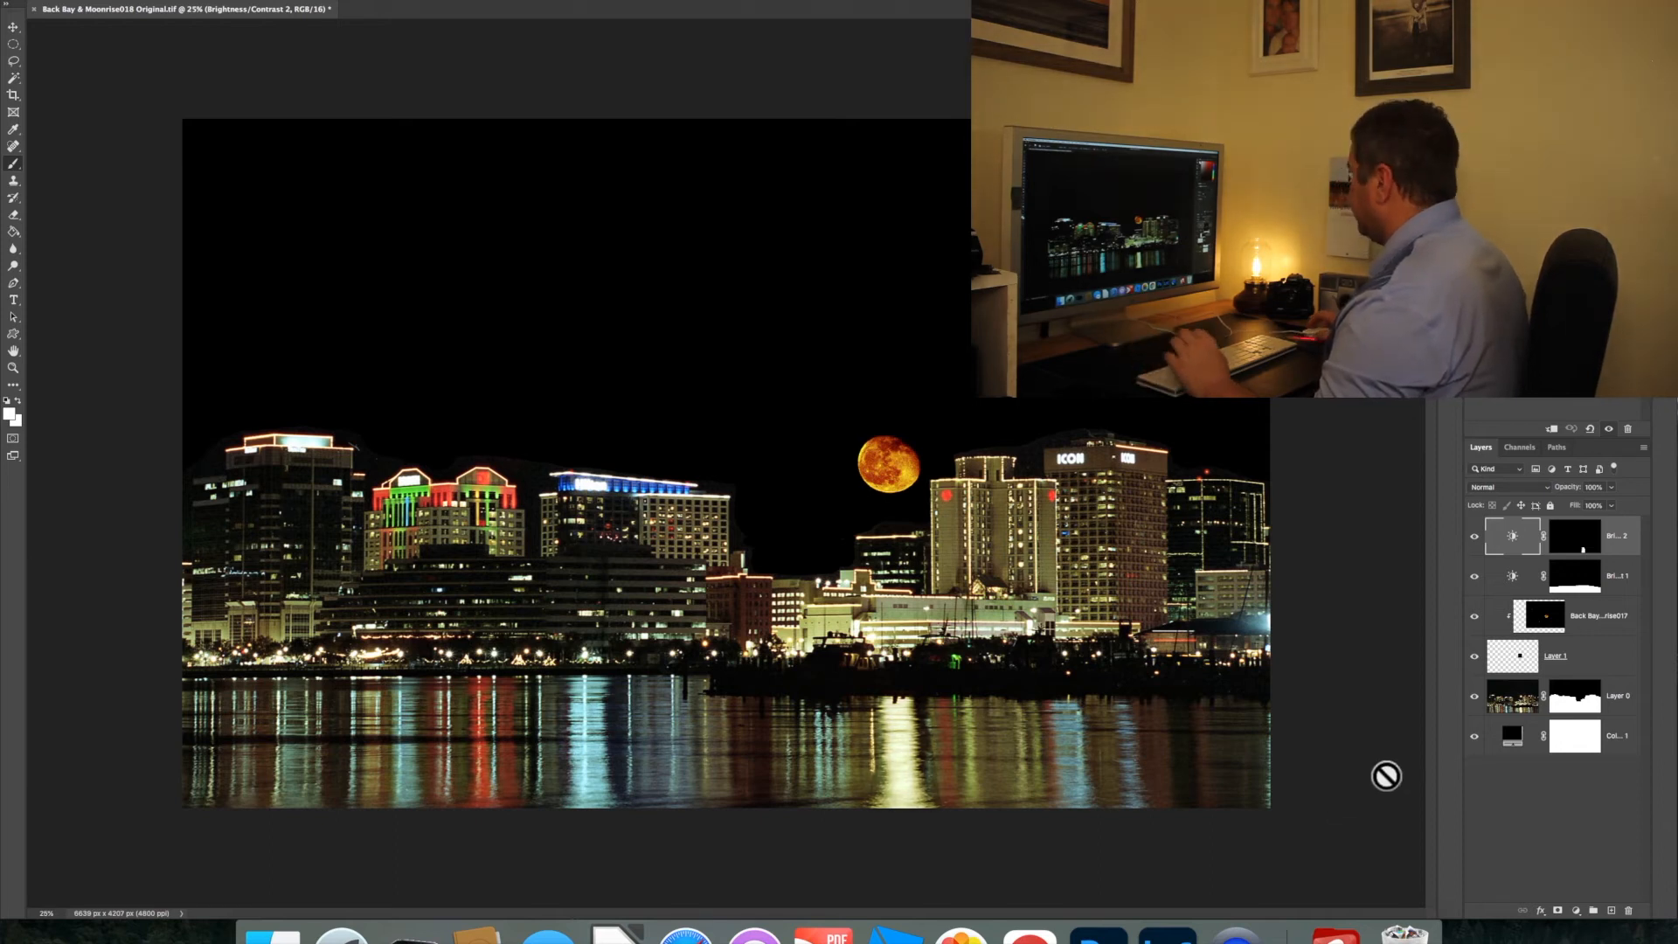
Add a Hue/Saturation adjustment layer above the other layers and copy the Brightness/Contrast 2 mask onto it
{"action": "left_click", "coordinate": [1569, 544]}
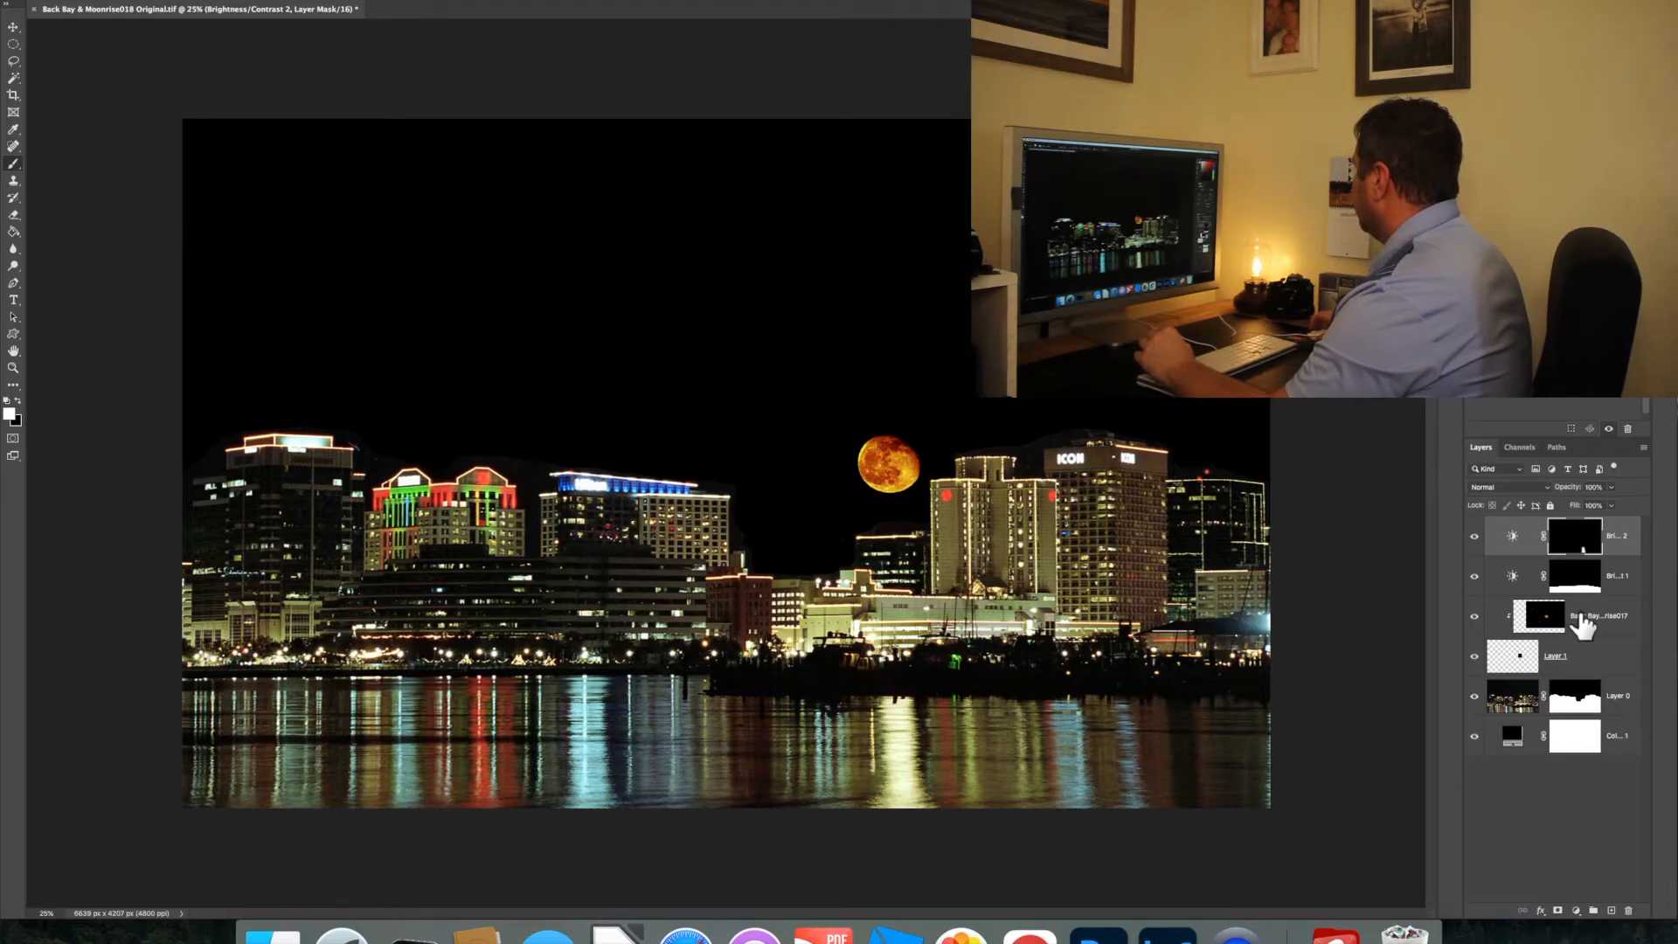
{"action": "left_click", "coordinate": [1577, 589]}
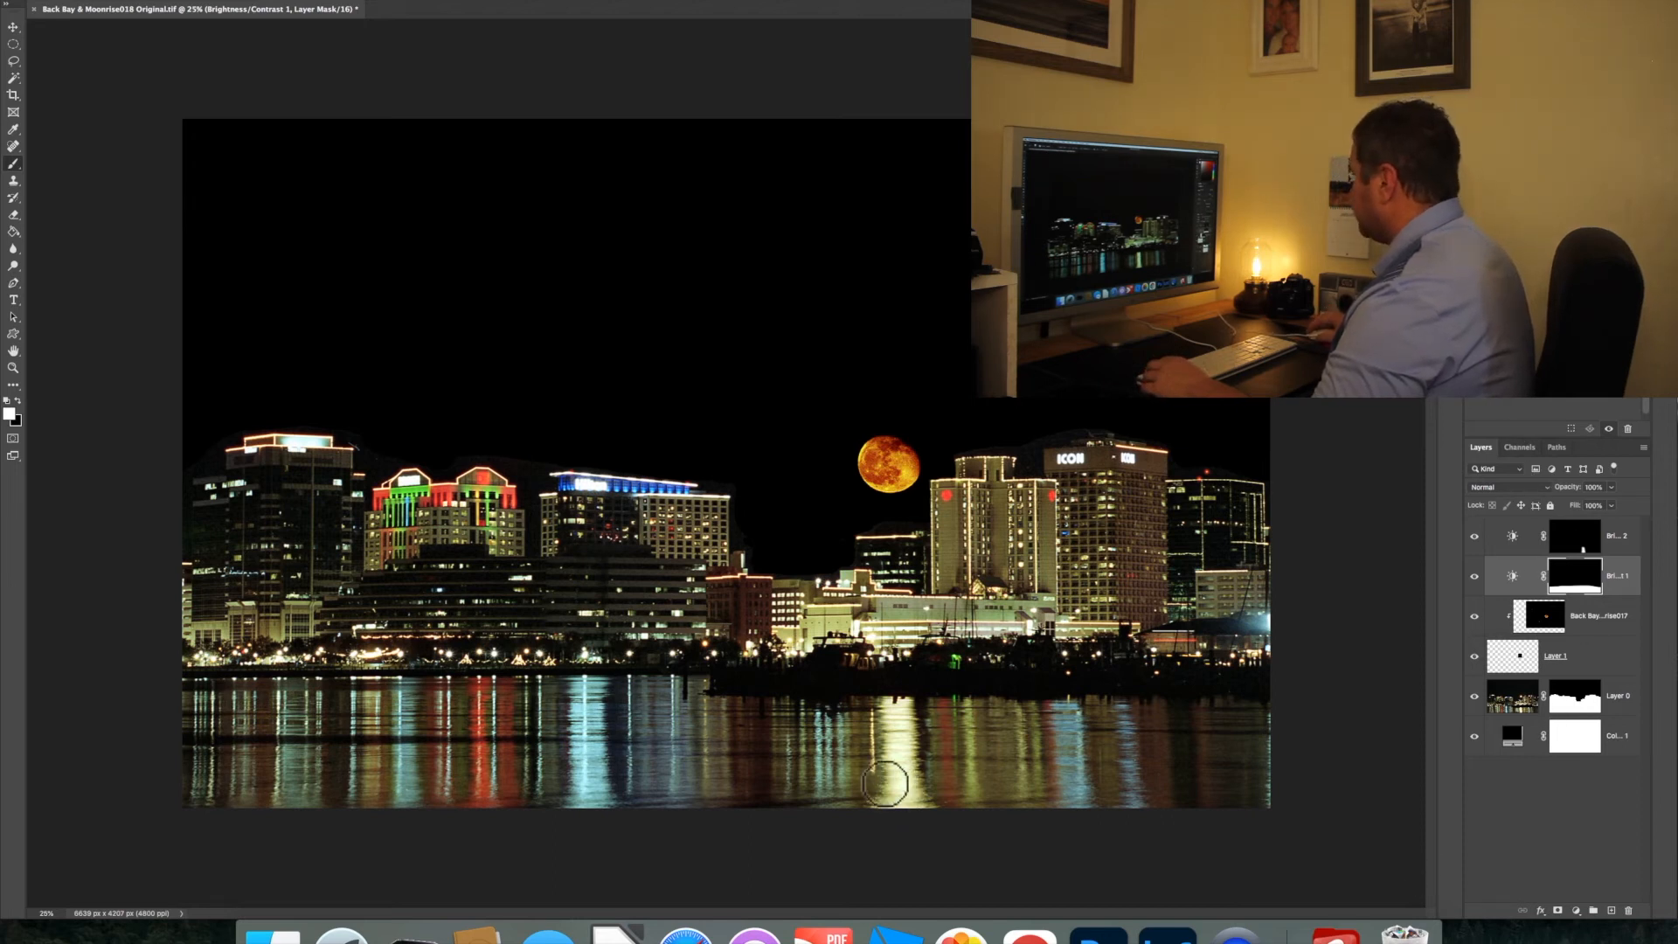
{"action": "left_click", "coordinate": [1575, 911]}
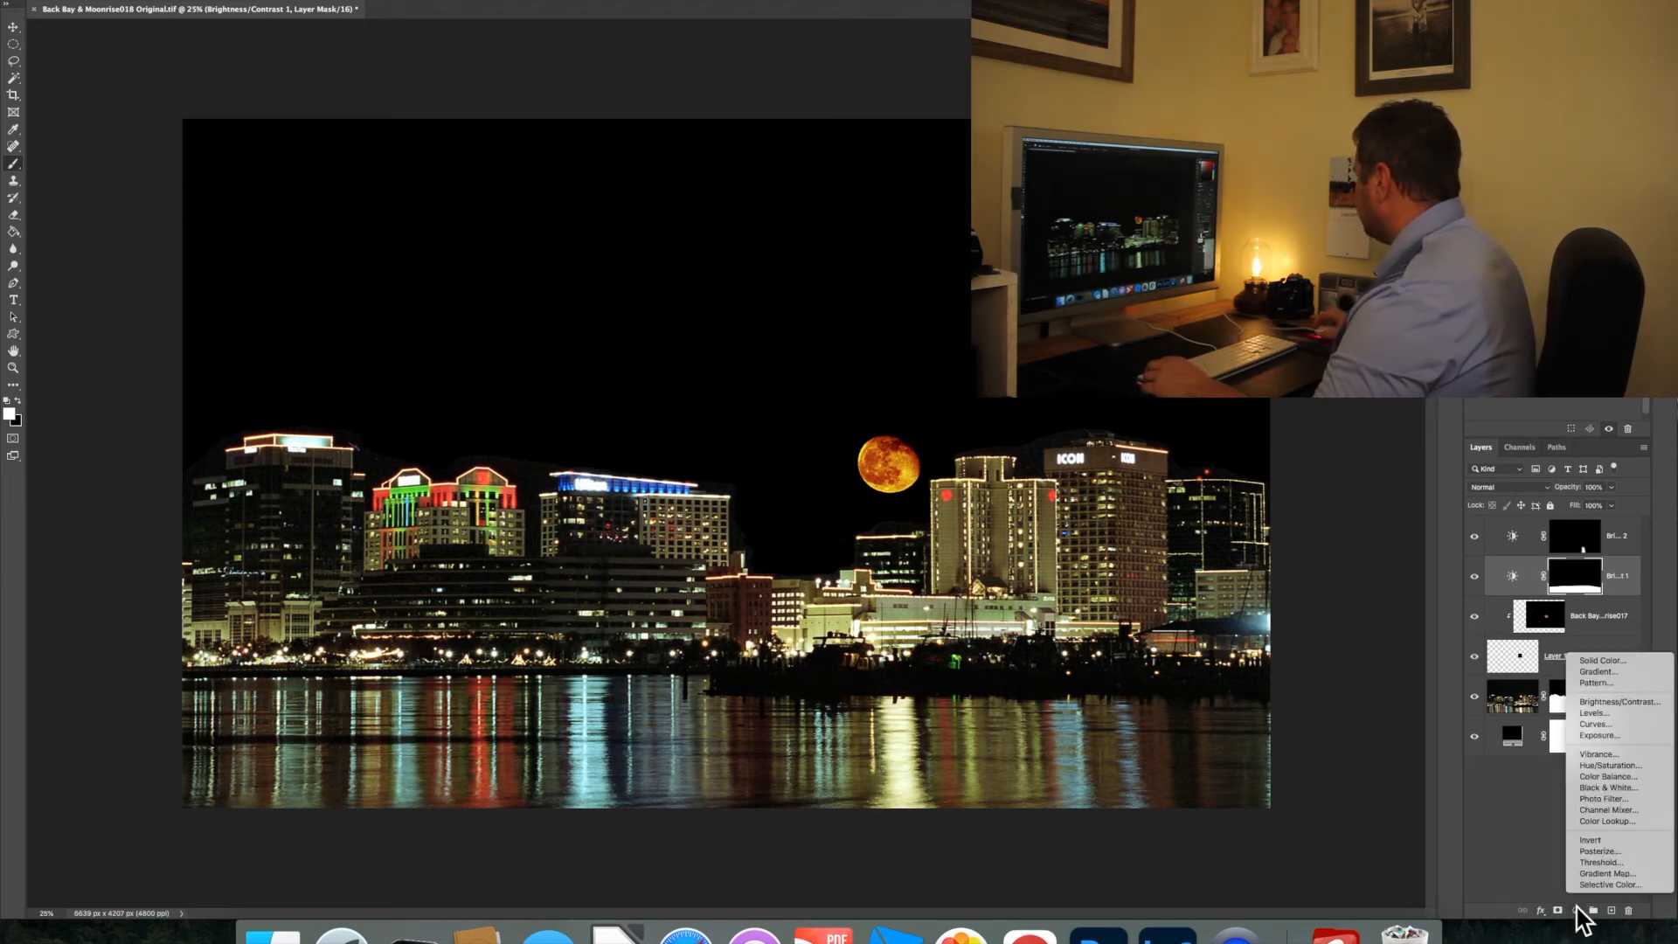
{"action": "left_click", "coordinate": [1615, 760]}
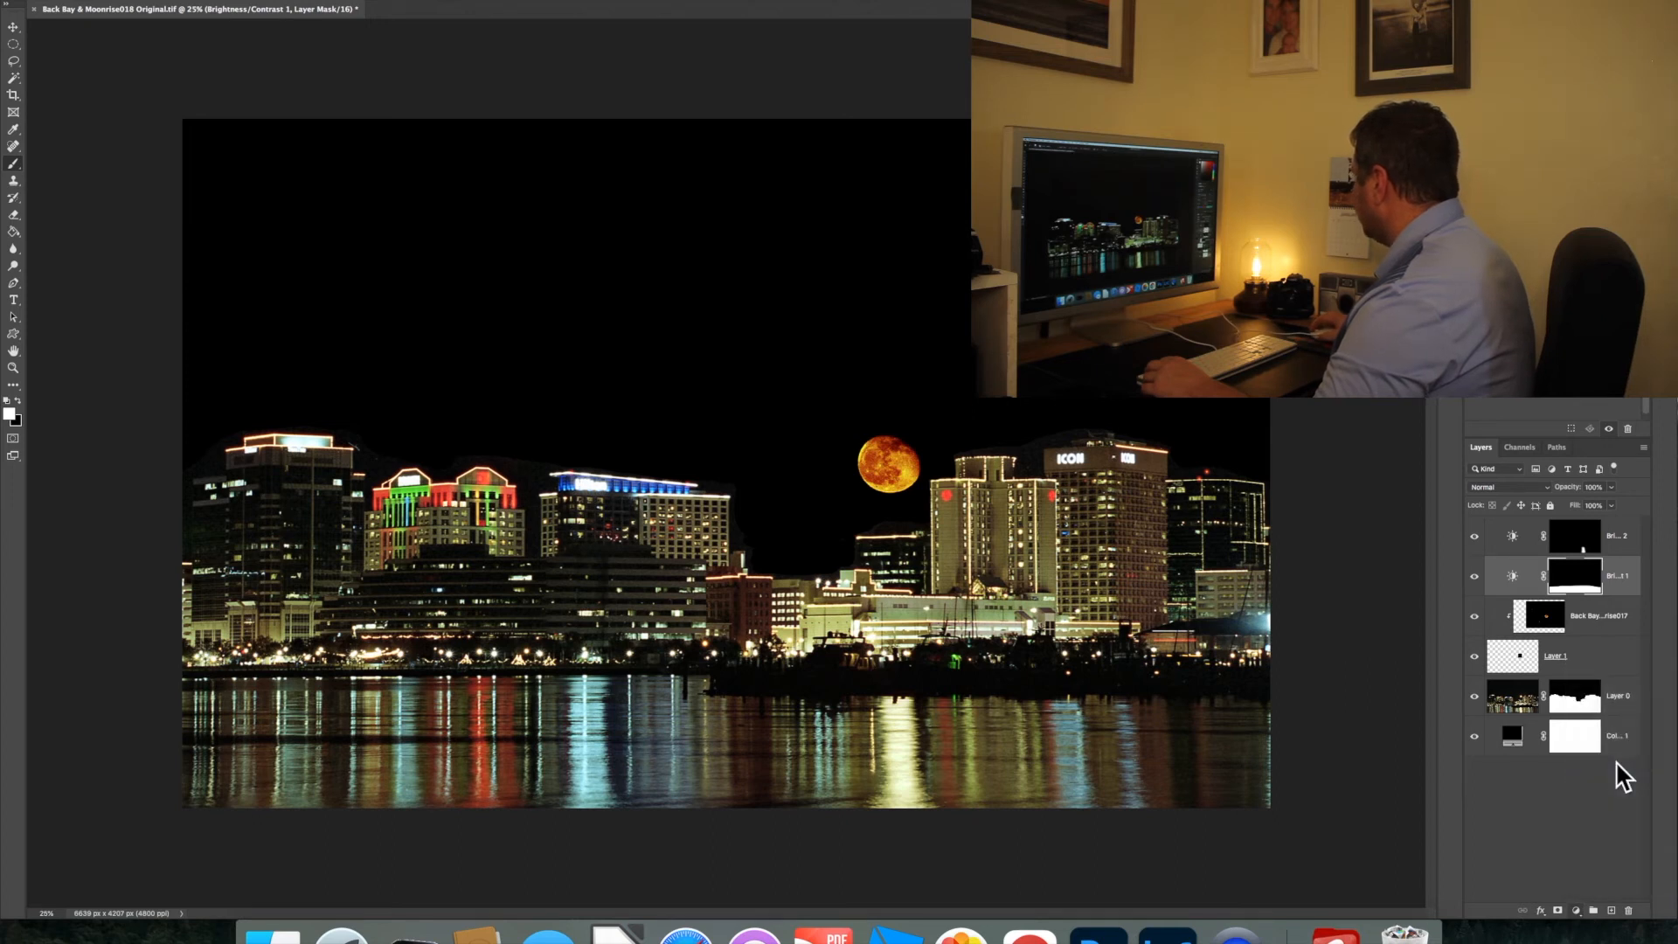
{"action": "left_click_drag", "start_coordinate": [1631, 588], "coordinate": [1622, 540]}
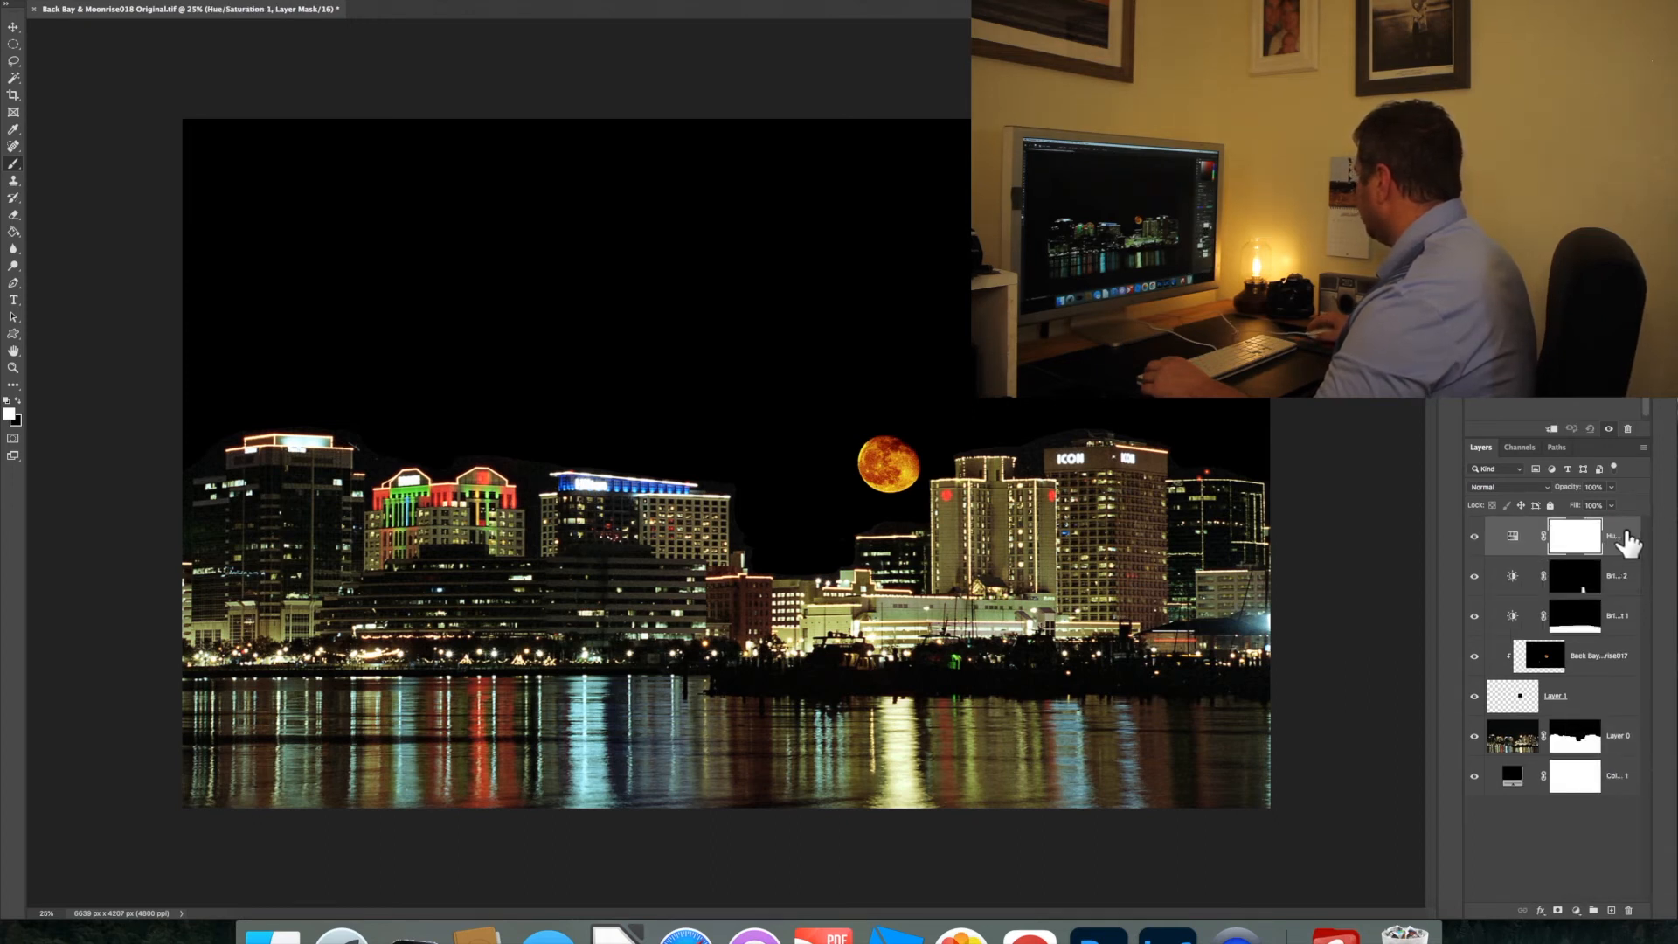
{"action": "left_click", "coordinate": [1579, 581]}
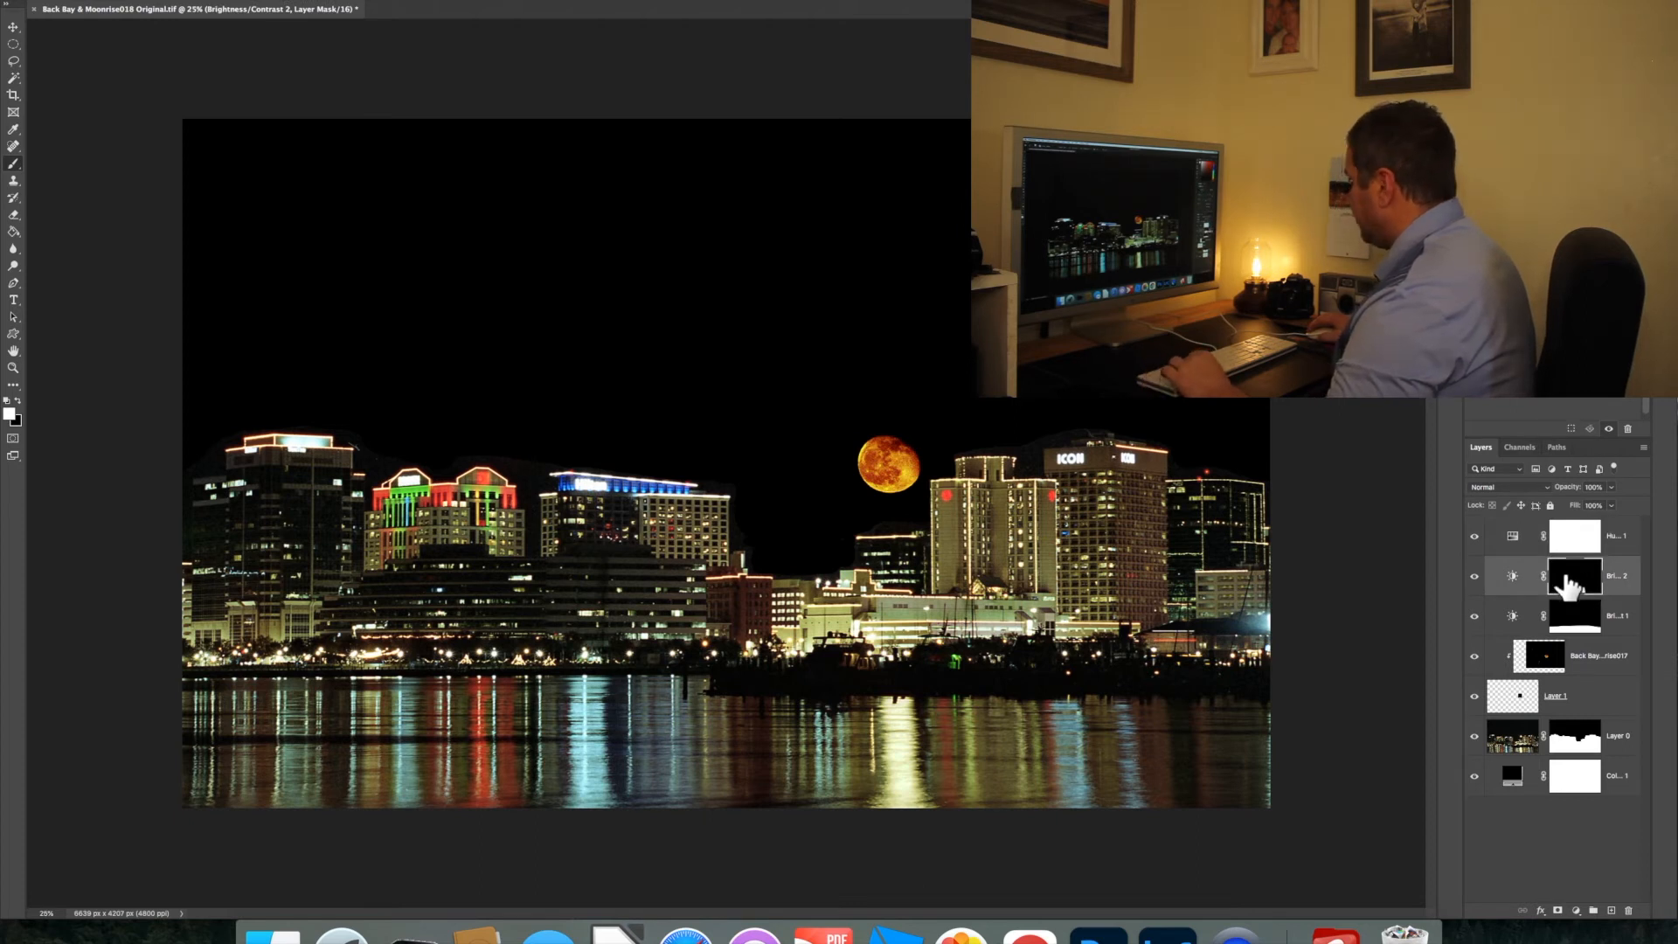
{"action": "left_click_drag", "start_coordinate": [1569, 588], "coordinate": [1576, 548]}
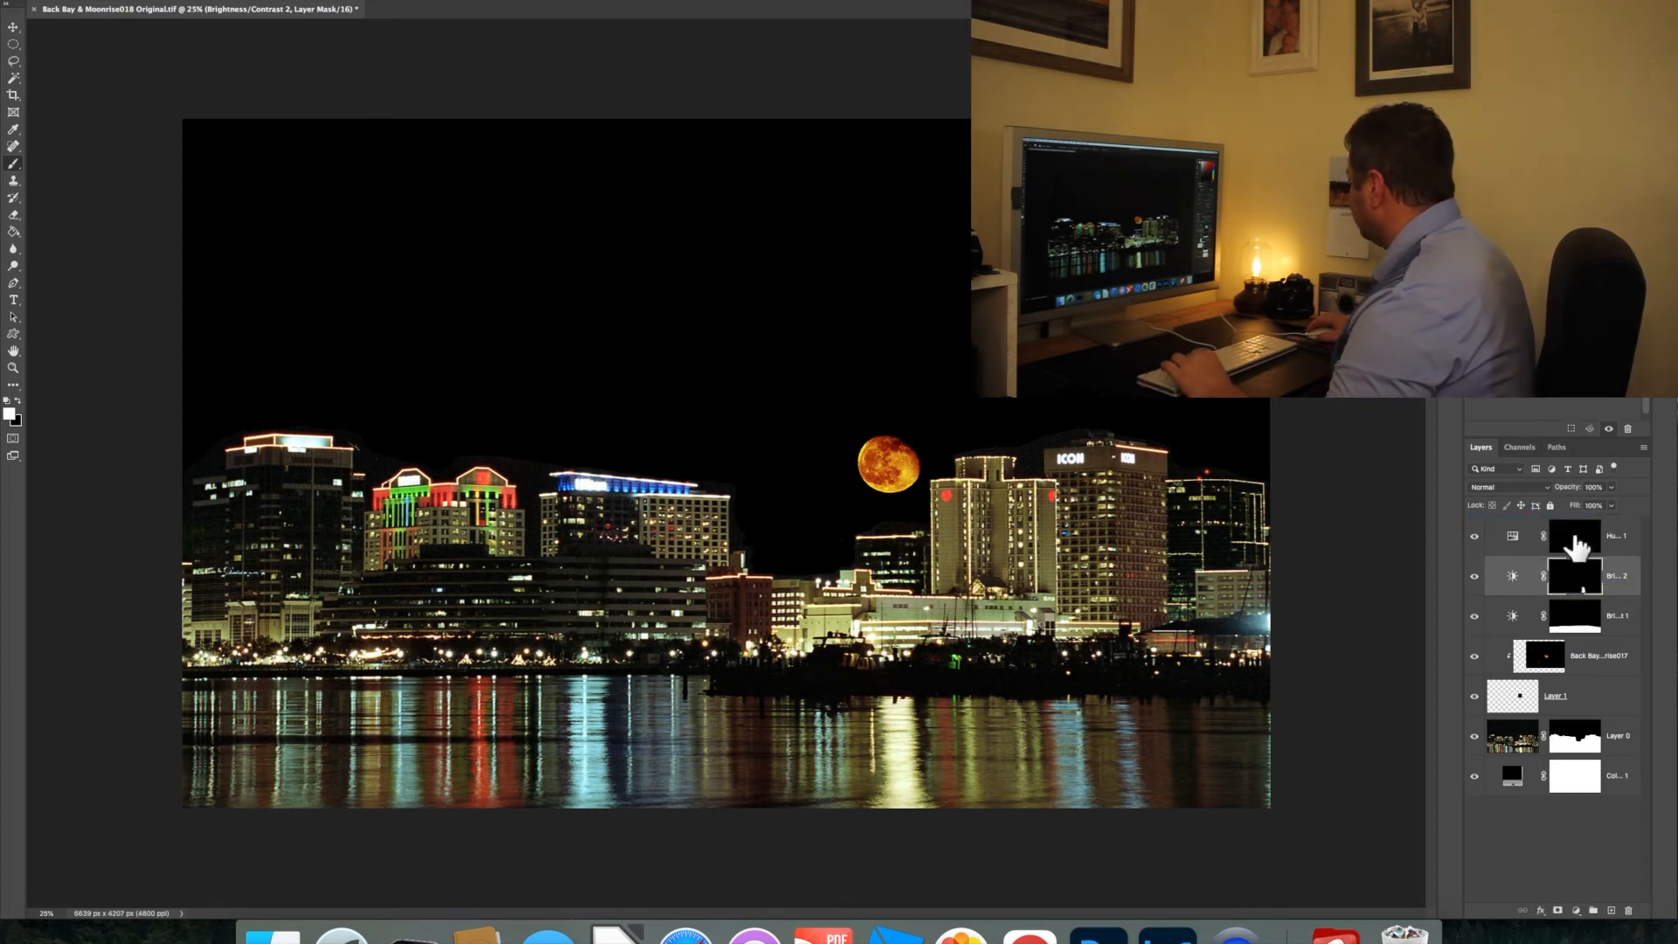
Adjust the Hue/Saturation layer to shift the moon's reflection column toward a warmer tone matching the orange moon
{"action": "left_click", "coordinate": [1518, 547]}
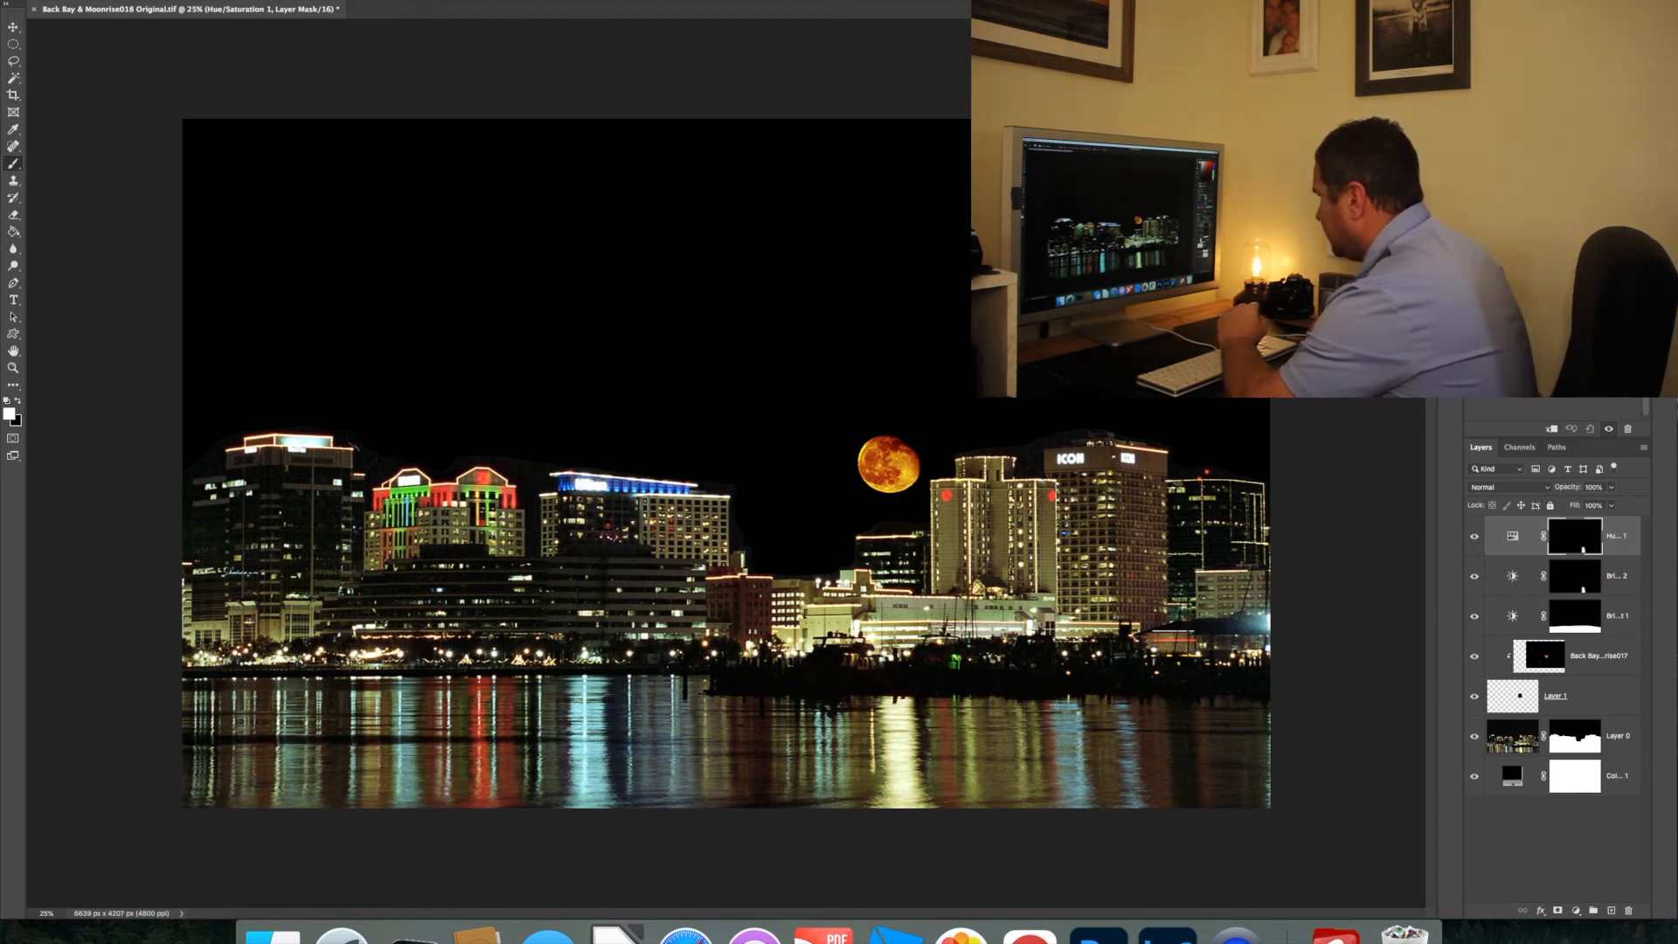
{"action": "left_click_drag", "start_coordinate": [1556, 302], "coordinate": [1591, 302]}
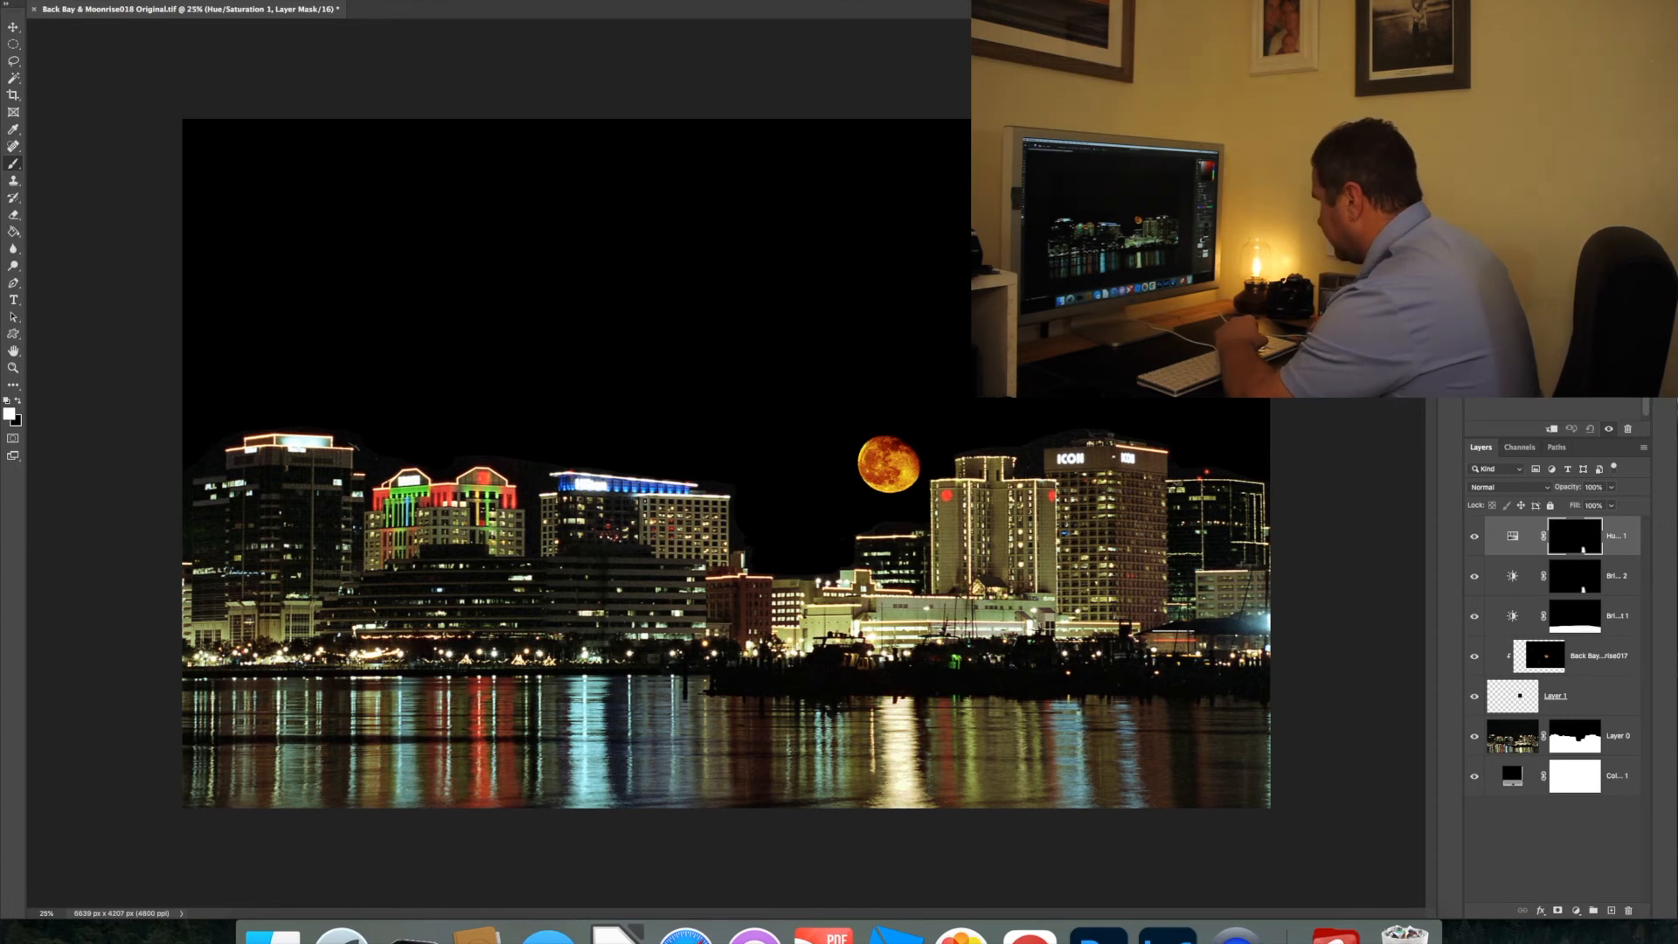
{"action": "left_click_drag", "start_coordinate": [1555, 302], "coordinate": [1535, 301]}
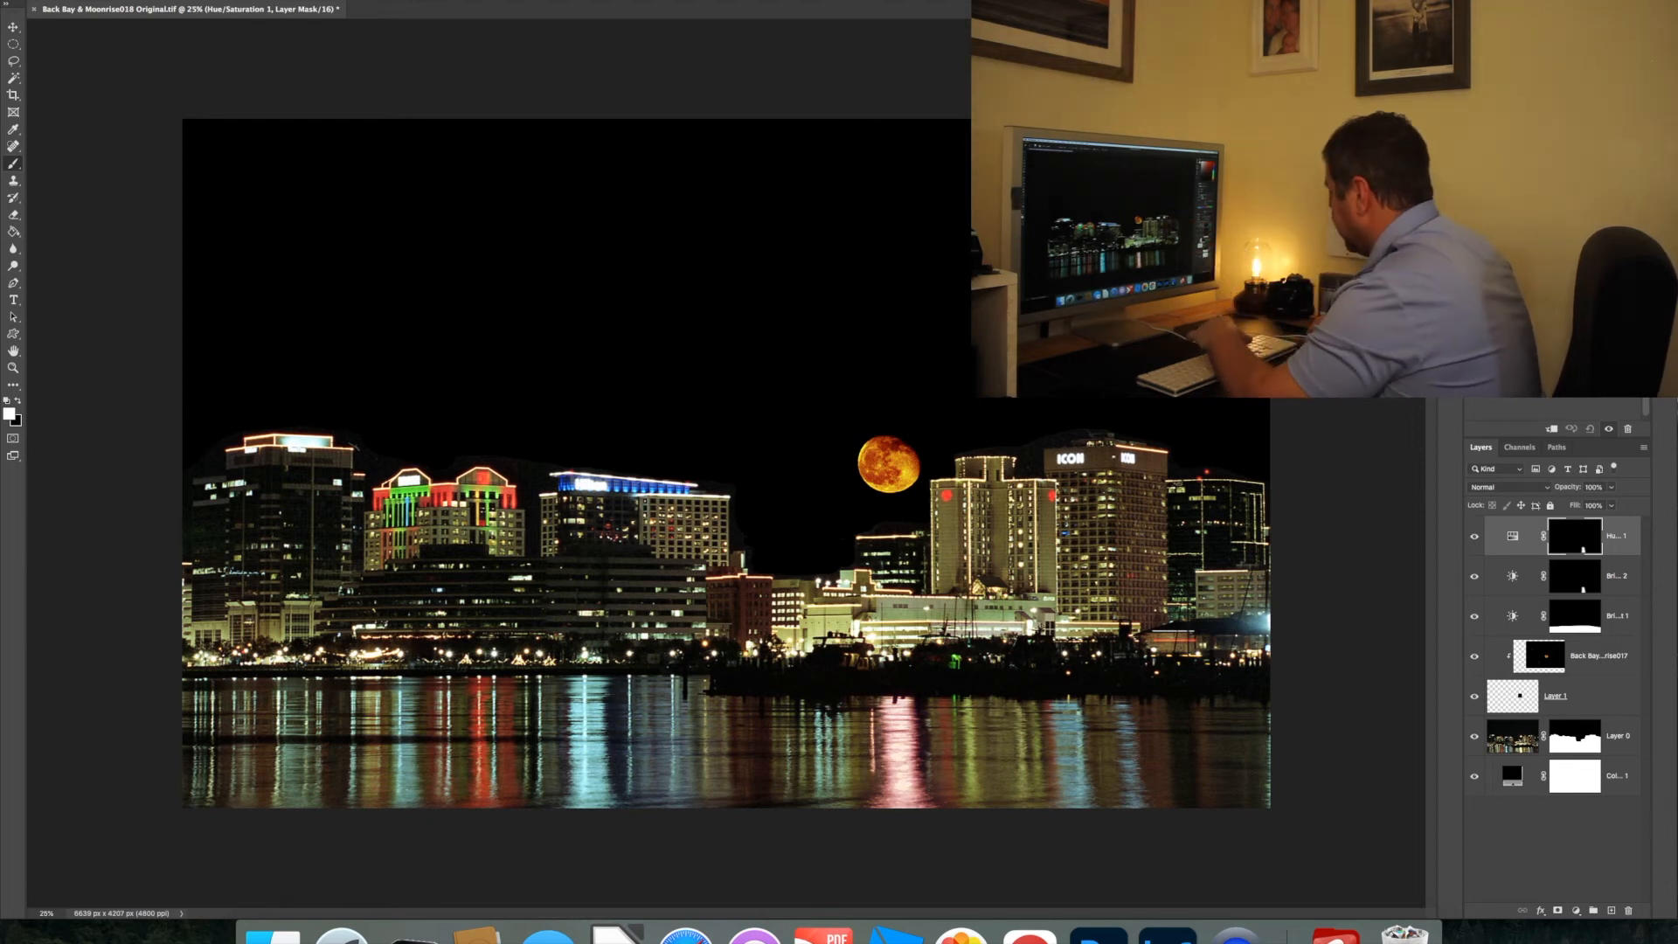
{"action": "left_click_drag", "start_coordinate": [1536, 302], "coordinate": [1550, 301]}
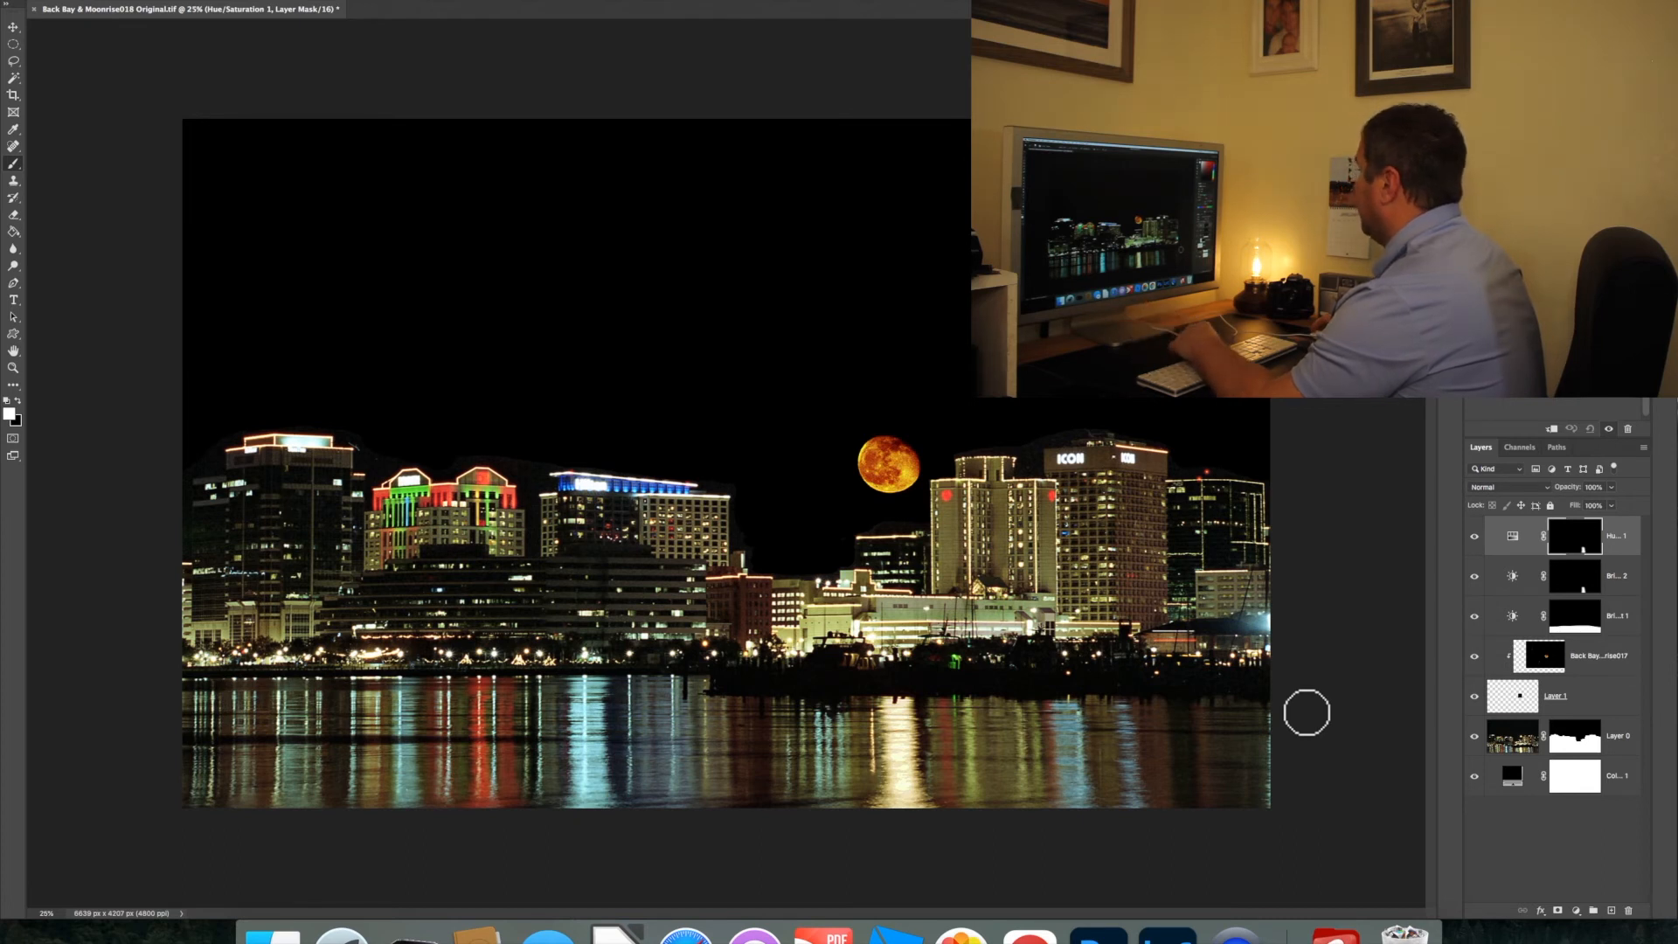
Start cropping the whole composite and set the crop aspect ratio to 16:9
{"action": "left_click", "coordinate": [1537, 830]}
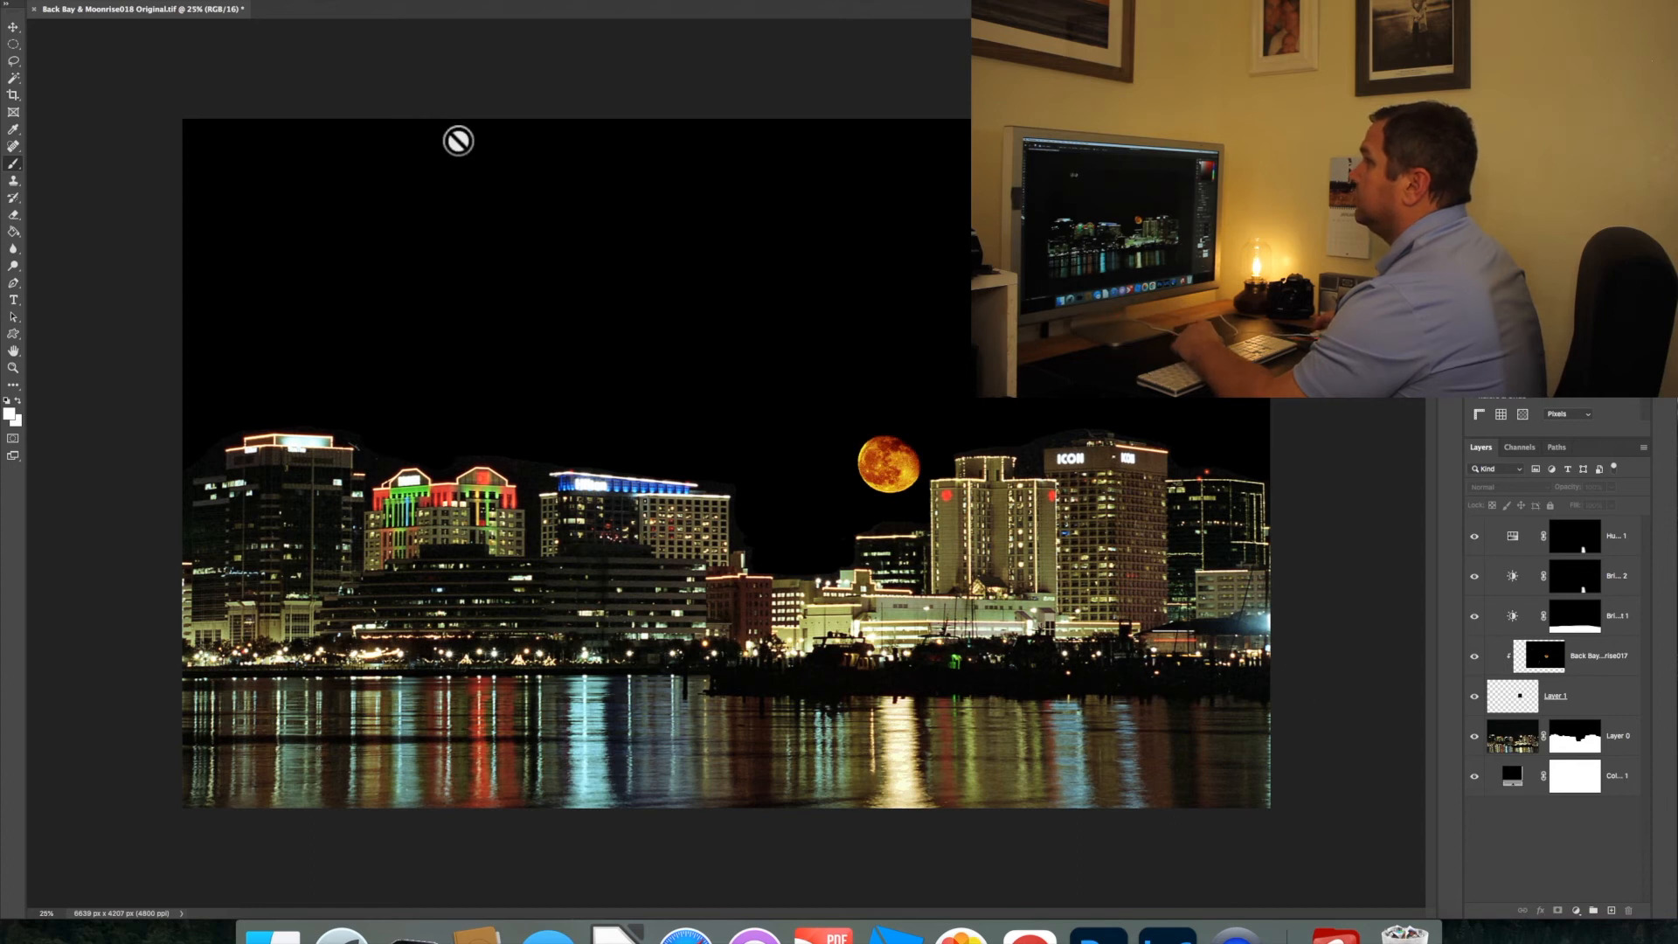
{"action": "left_click", "coordinate": [11, 97]}
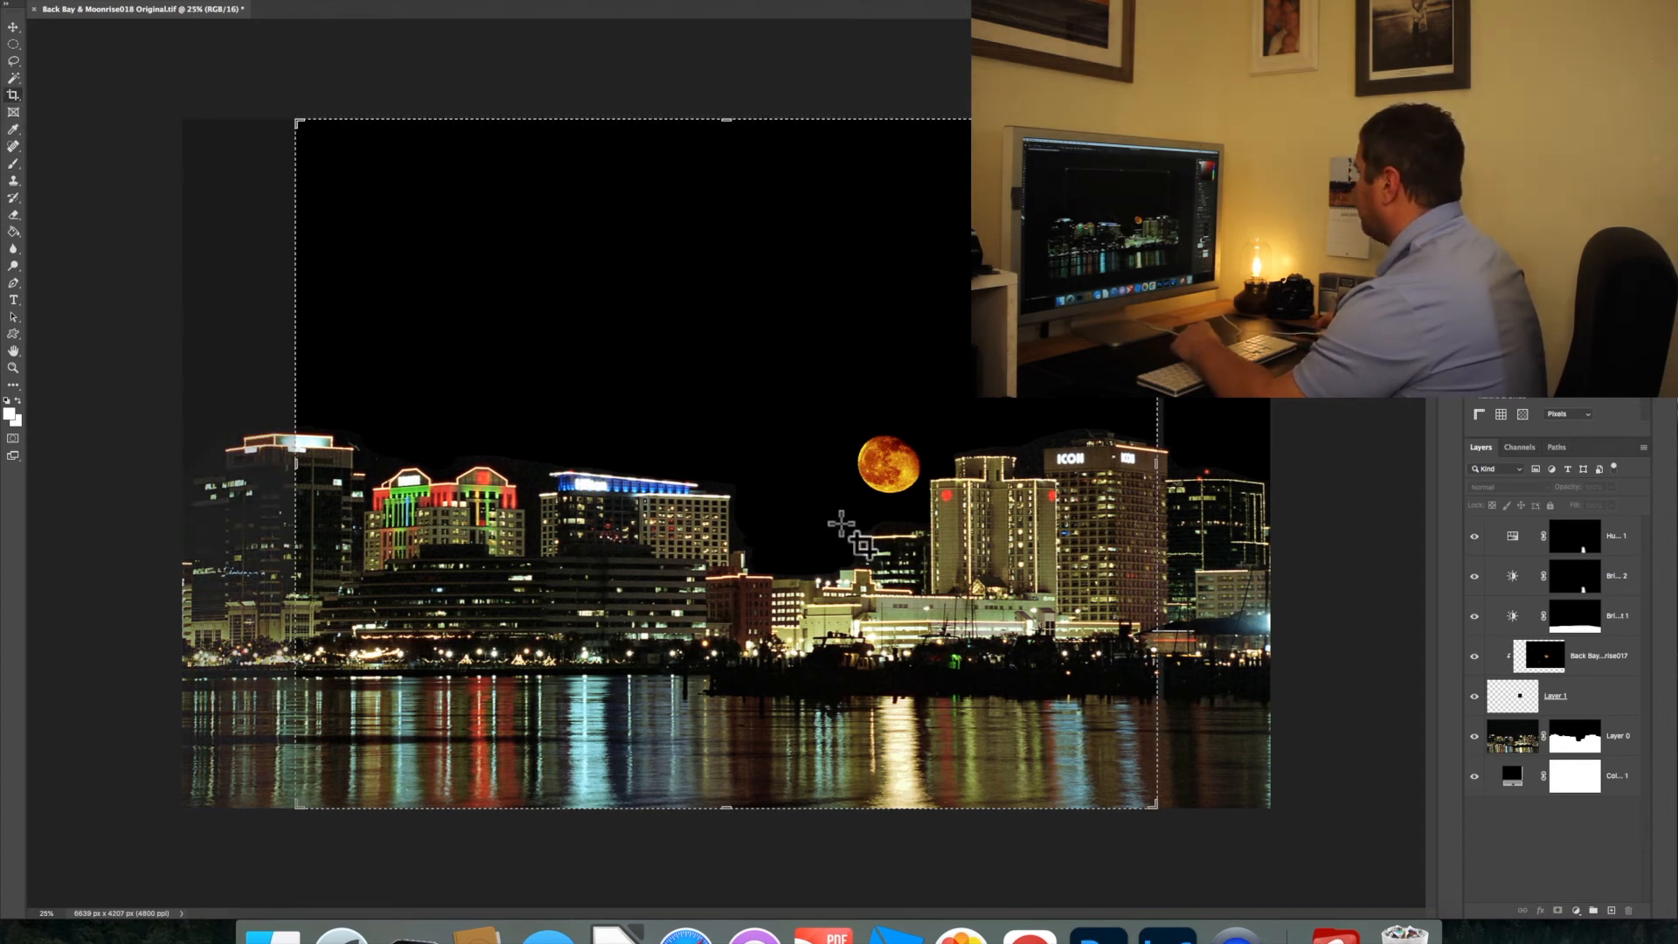
{"action": "left_click", "coordinate": [785, 530]}
{"action": "left_click_drag", "start_coordinate": [779, 523], "coordinate": [767, 523]}
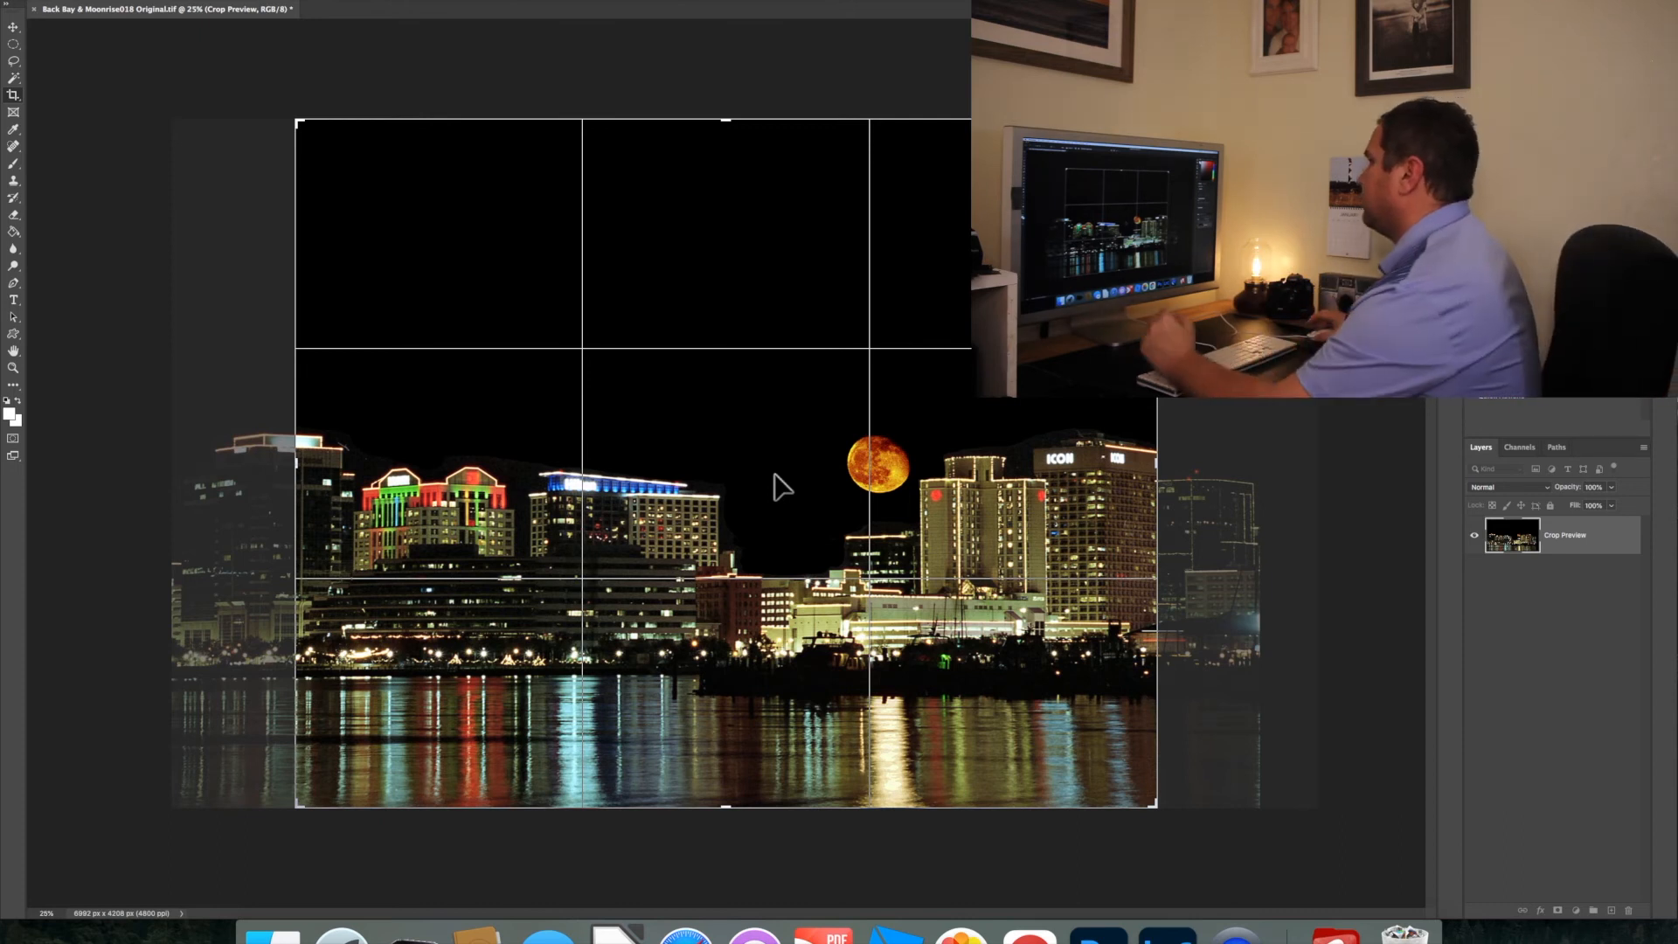
{"action": "left_click", "coordinate": [132, 7]}
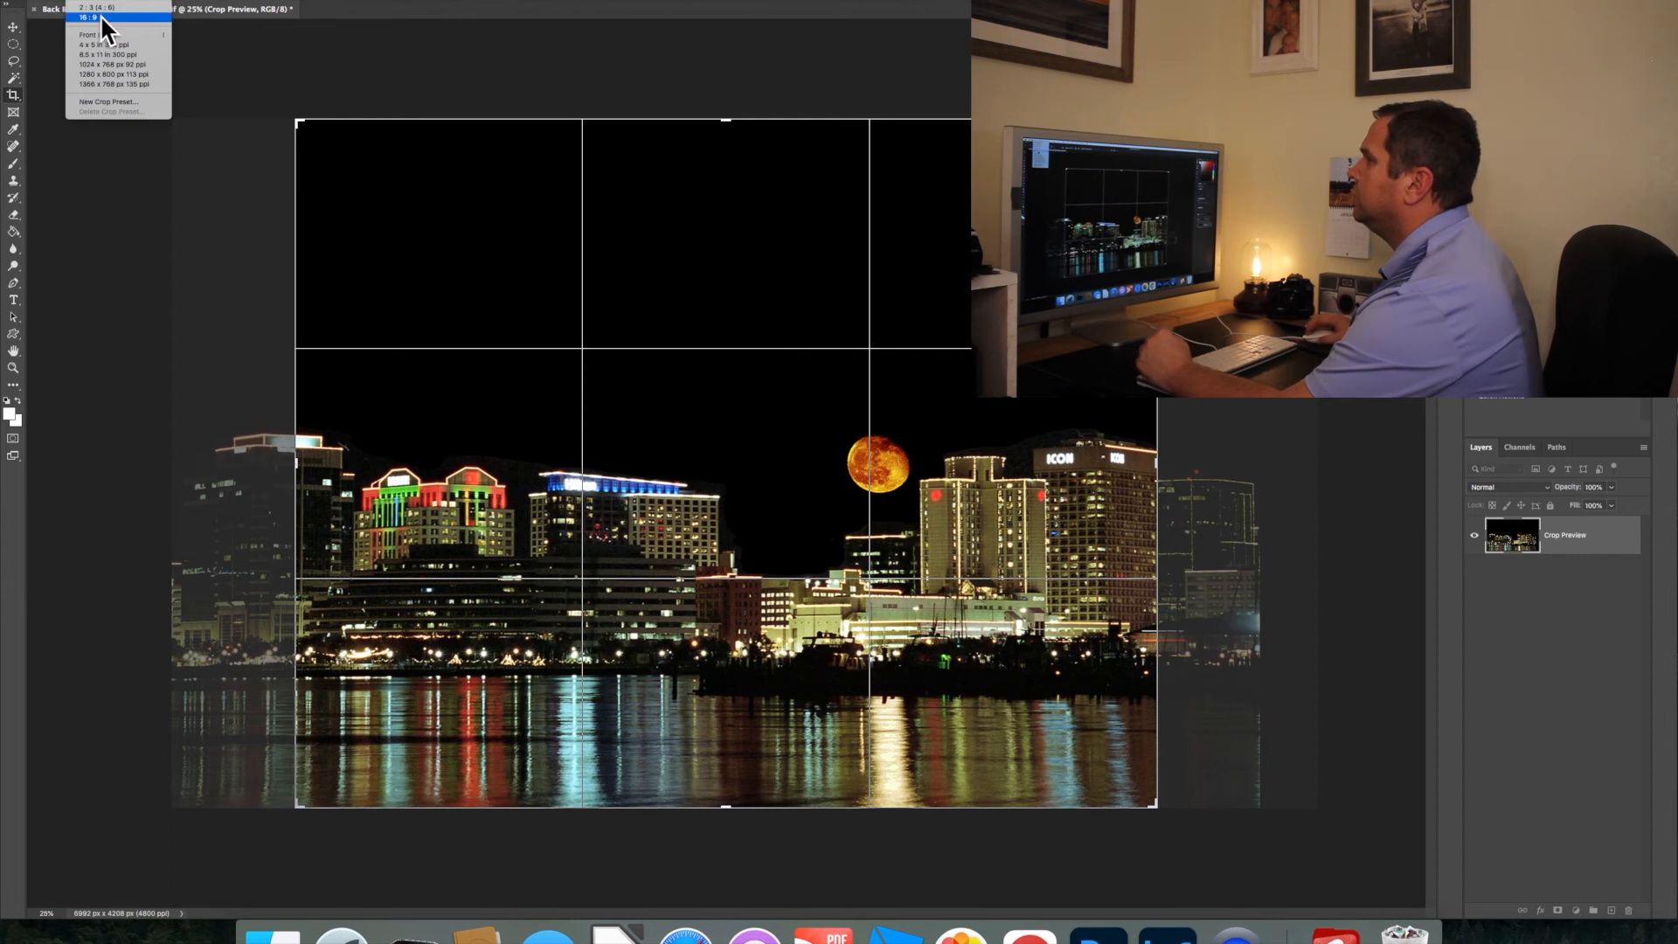
{"action": "left_click", "coordinate": [100, 14]}
Resize and reposition the 16:9 crop to frame the skyline and water, with no empty area beneath the reflections
{"action": "left_click_drag", "start_coordinate": [764, 487], "coordinate": [903, 379]}
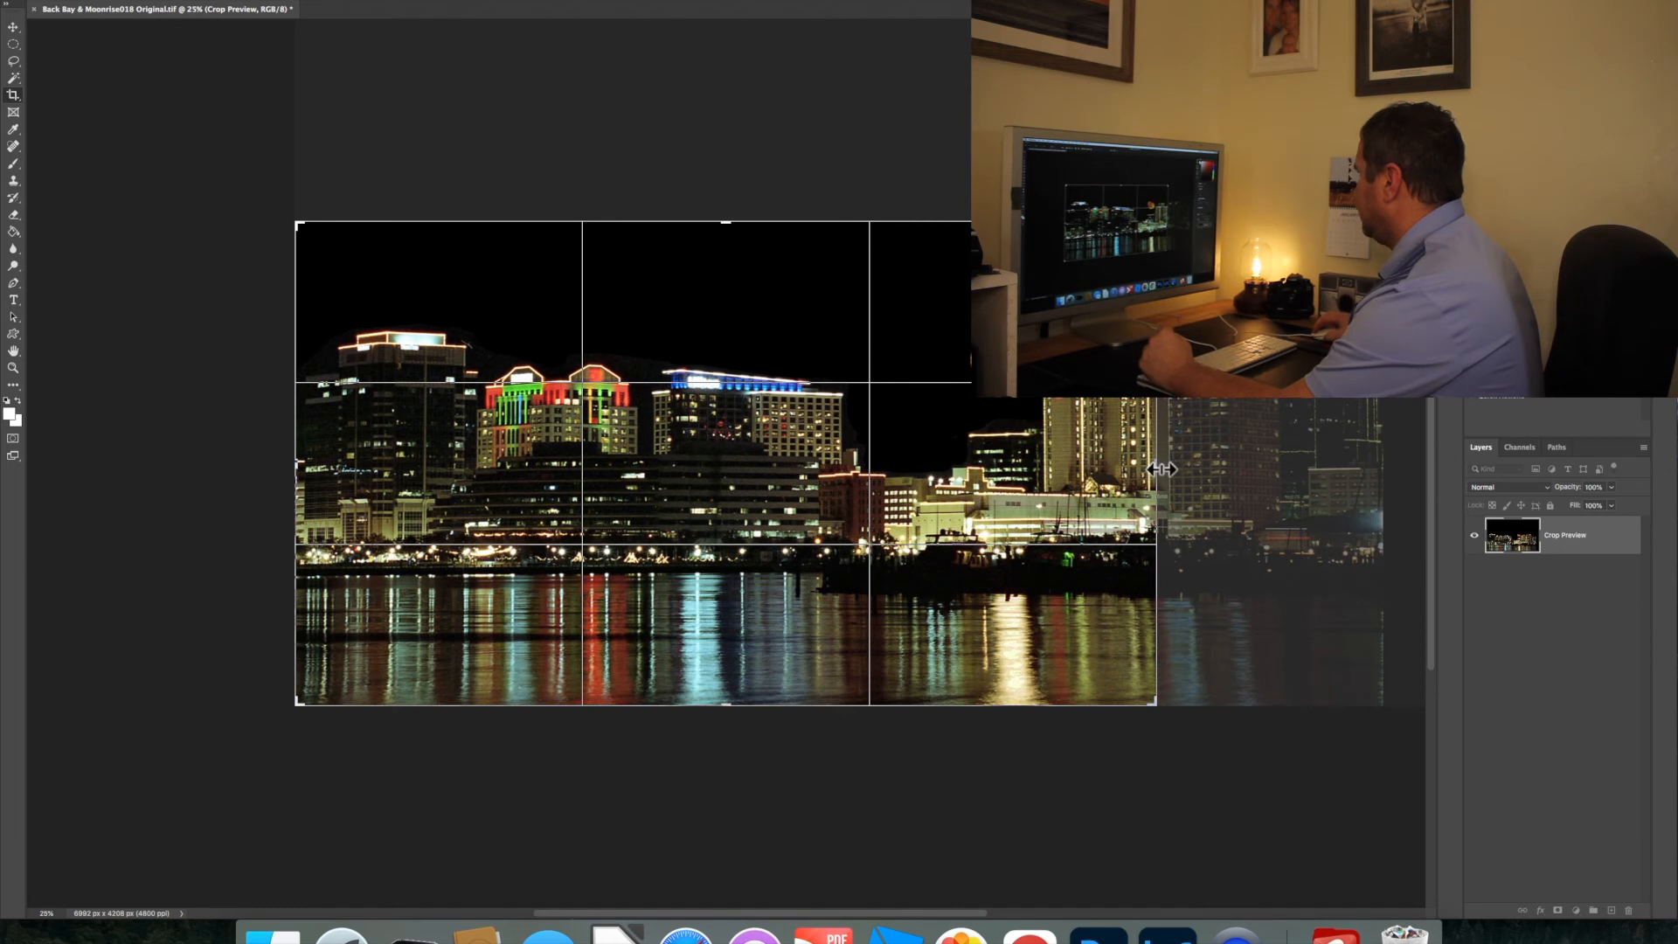
{"action": "left_click_drag", "start_coordinate": [1156, 466], "coordinate": [1230, 468]}
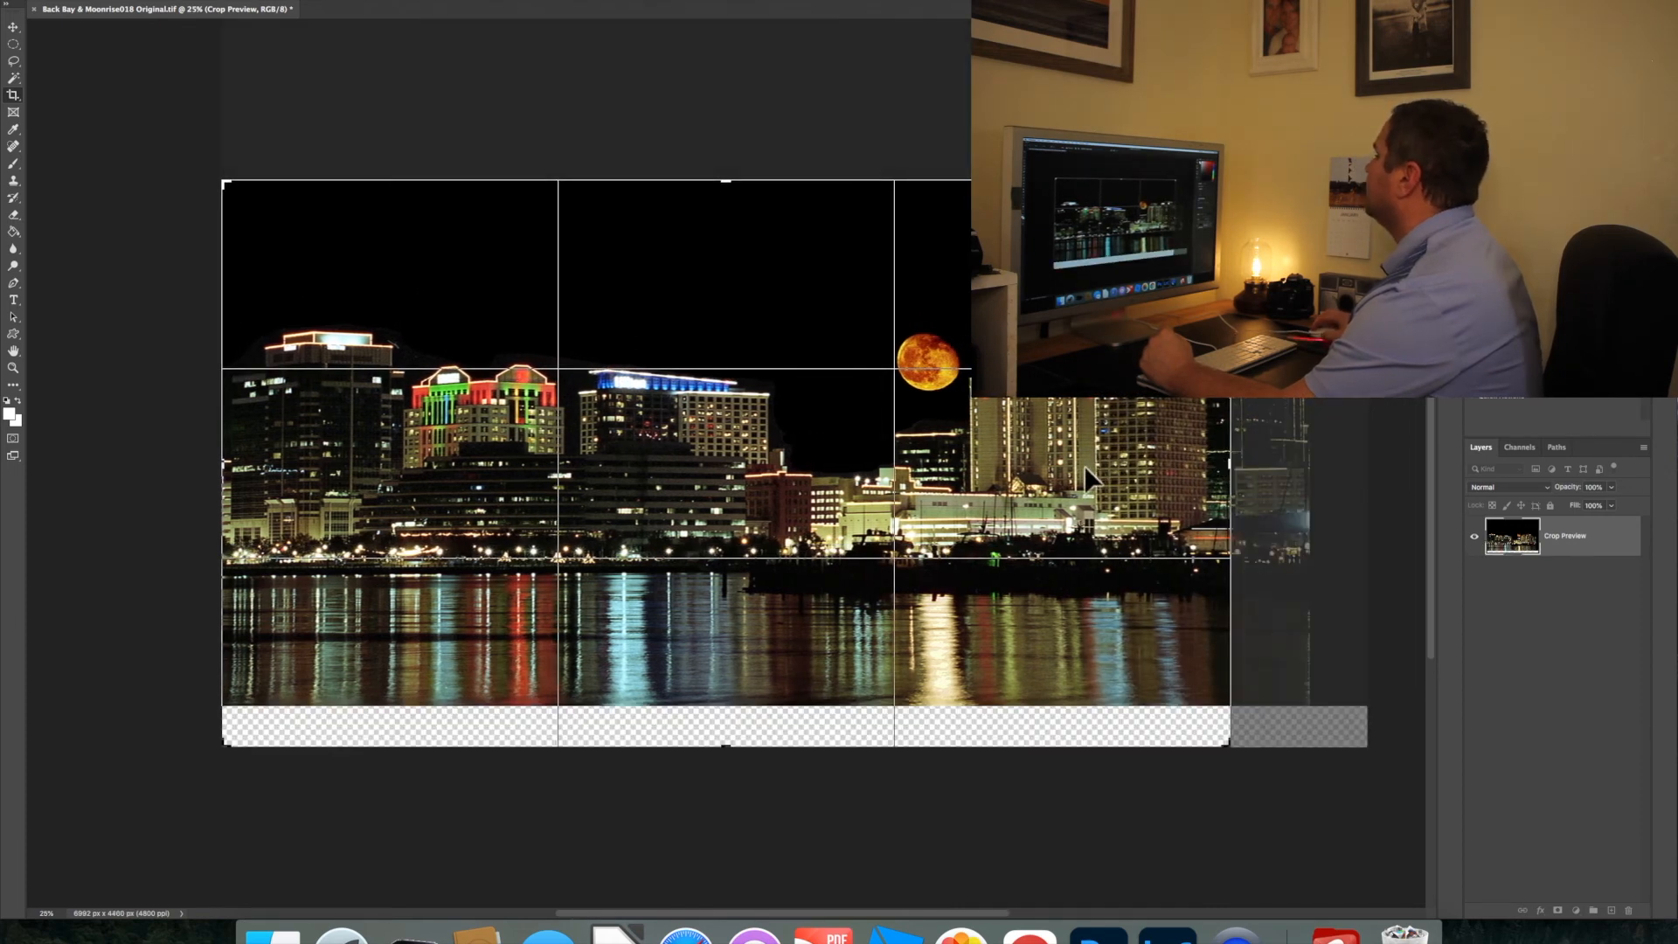
{"action": "left_click_drag", "start_coordinate": [1086, 464], "coordinate": [1082, 505]}
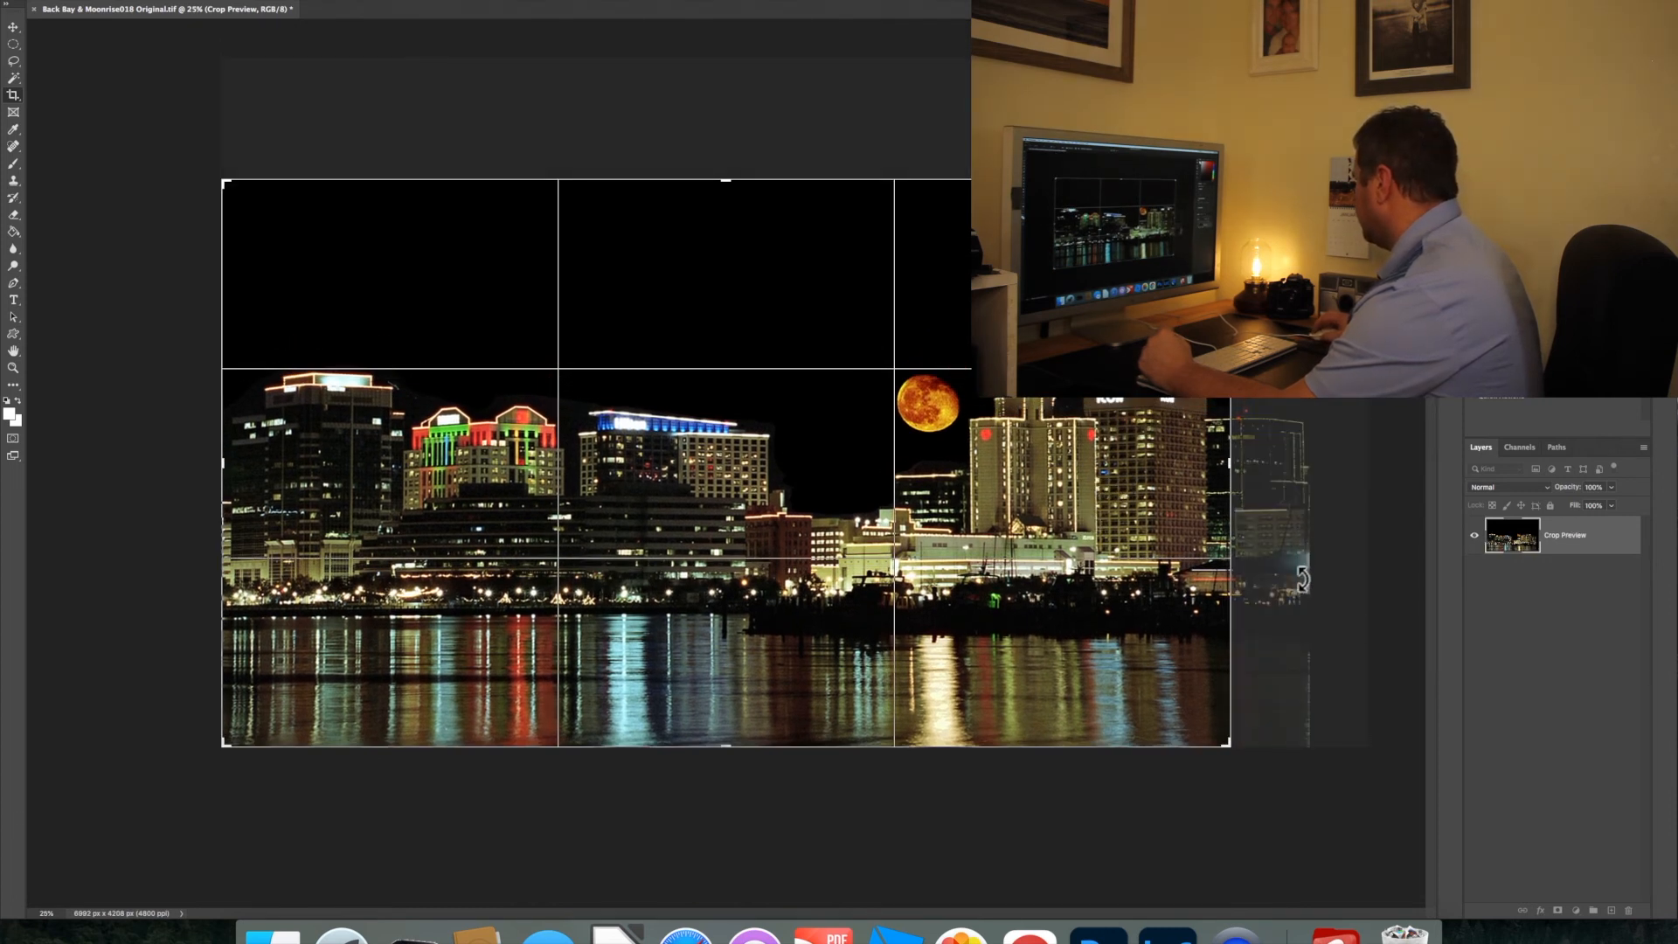
{"action": "left_click_drag", "start_coordinate": [1235, 483], "coordinate": [1215, 464]}
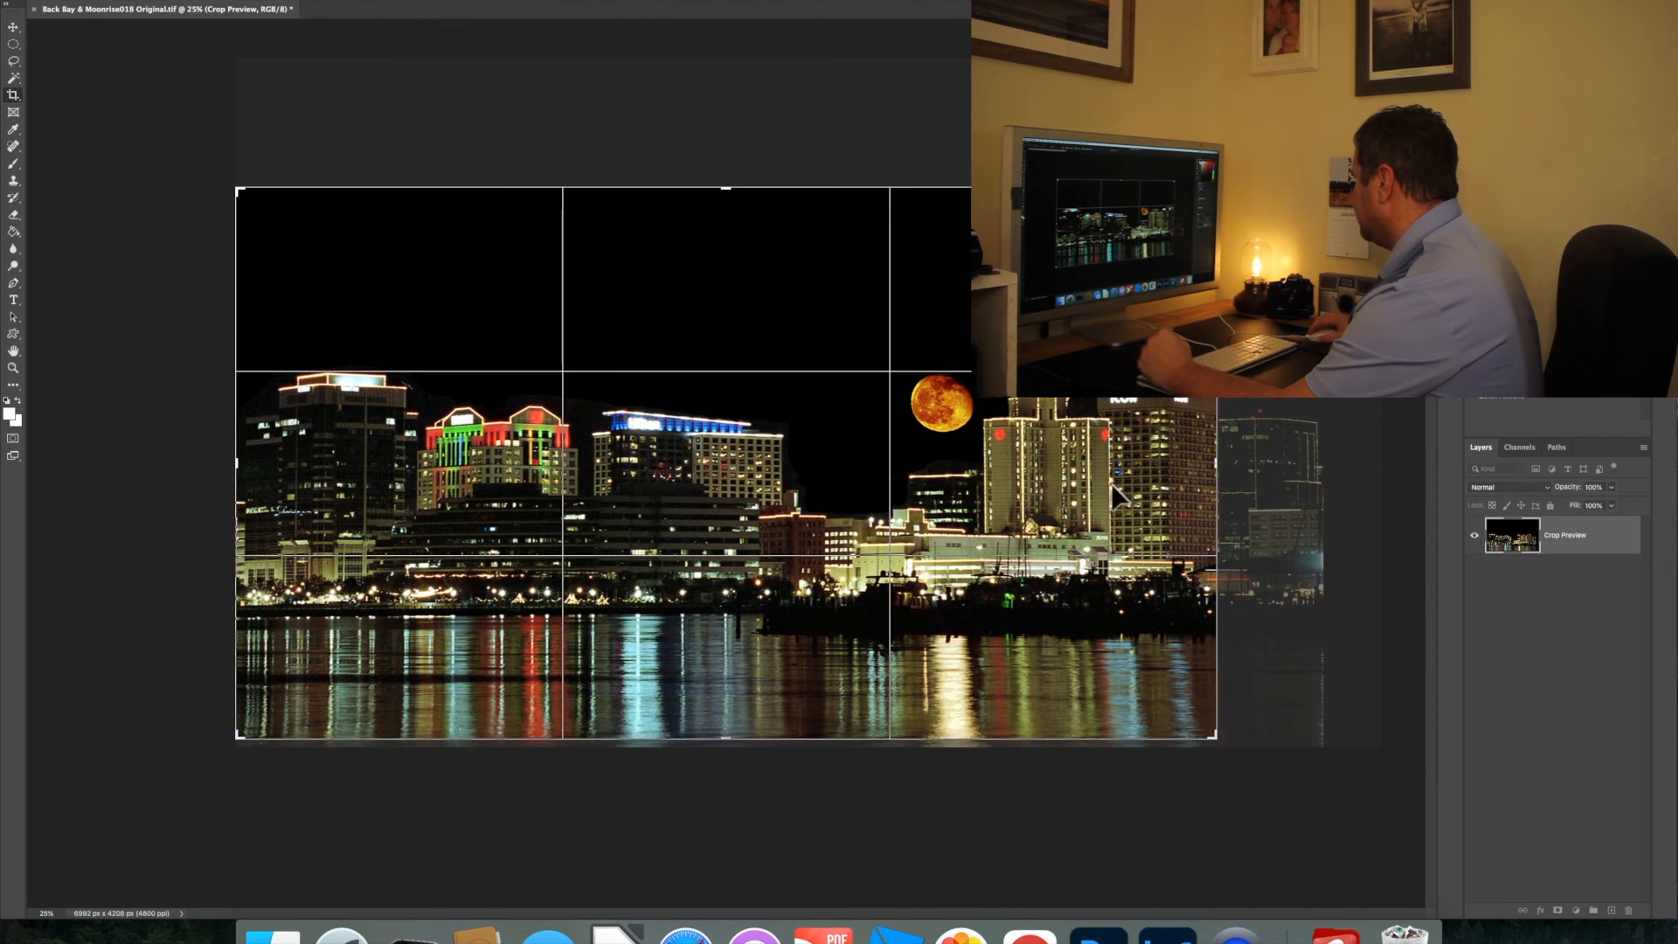
{"action": "left_click_drag", "start_coordinate": [1046, 492], "coordinate": [1045, 485]}
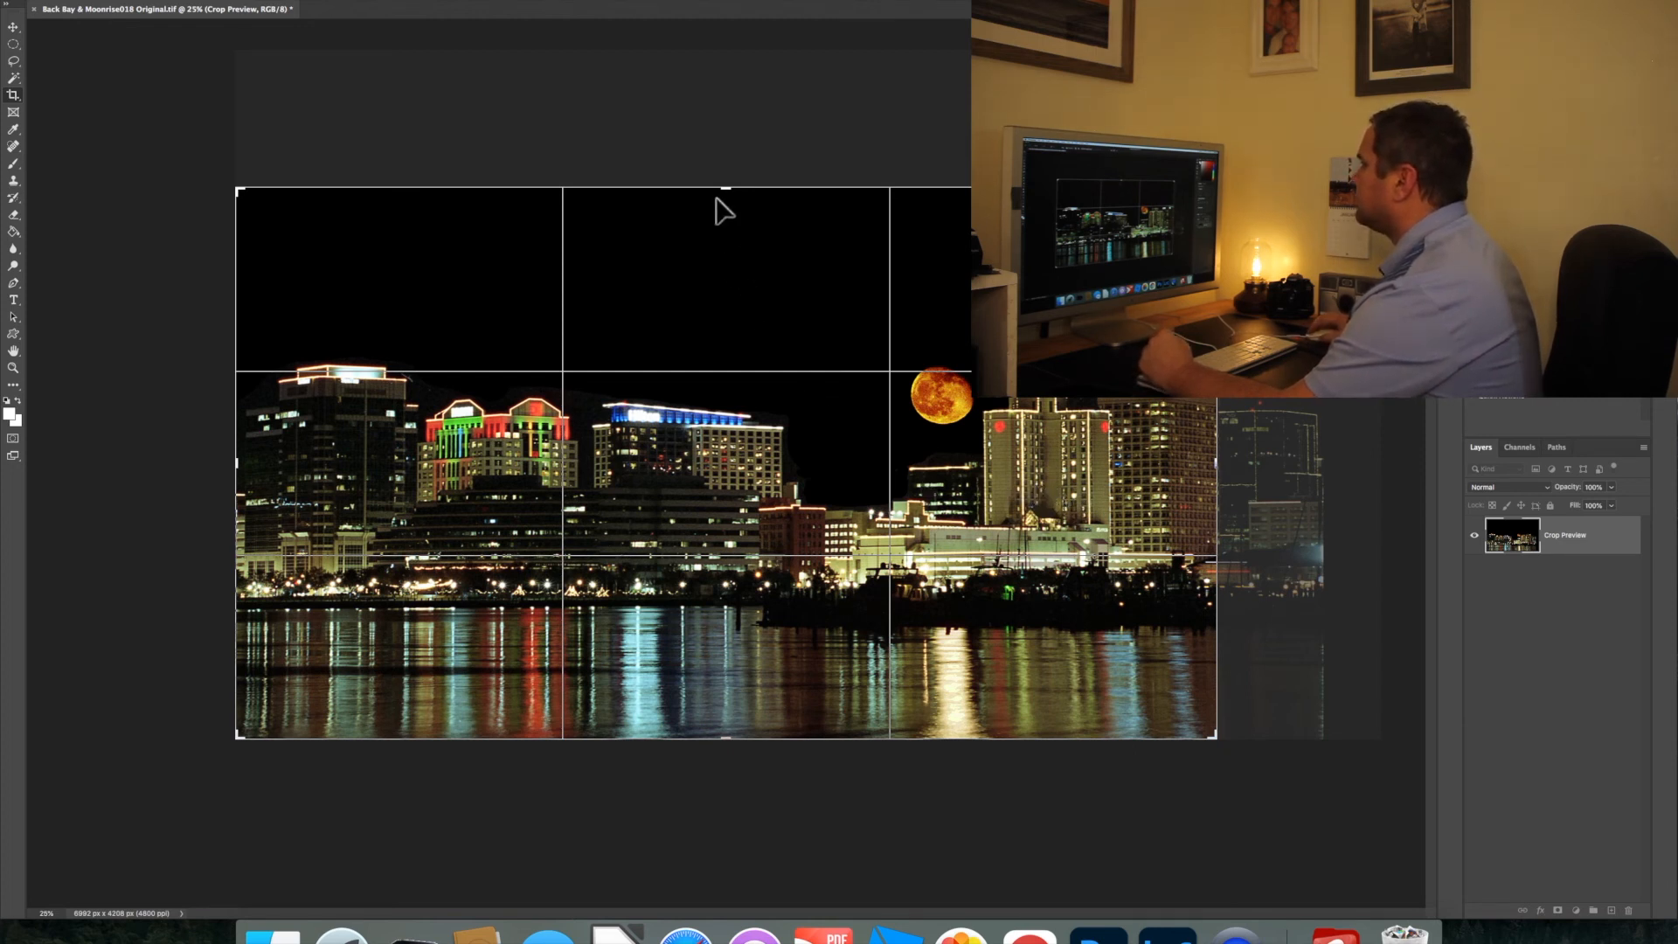
Refine the crop framing around the moon and skyline, then apply it at about 5990 by 3370 px
{"action": "left_click_drag", "start_coordinate": [724, 189], "coordinate": [723, 198]}
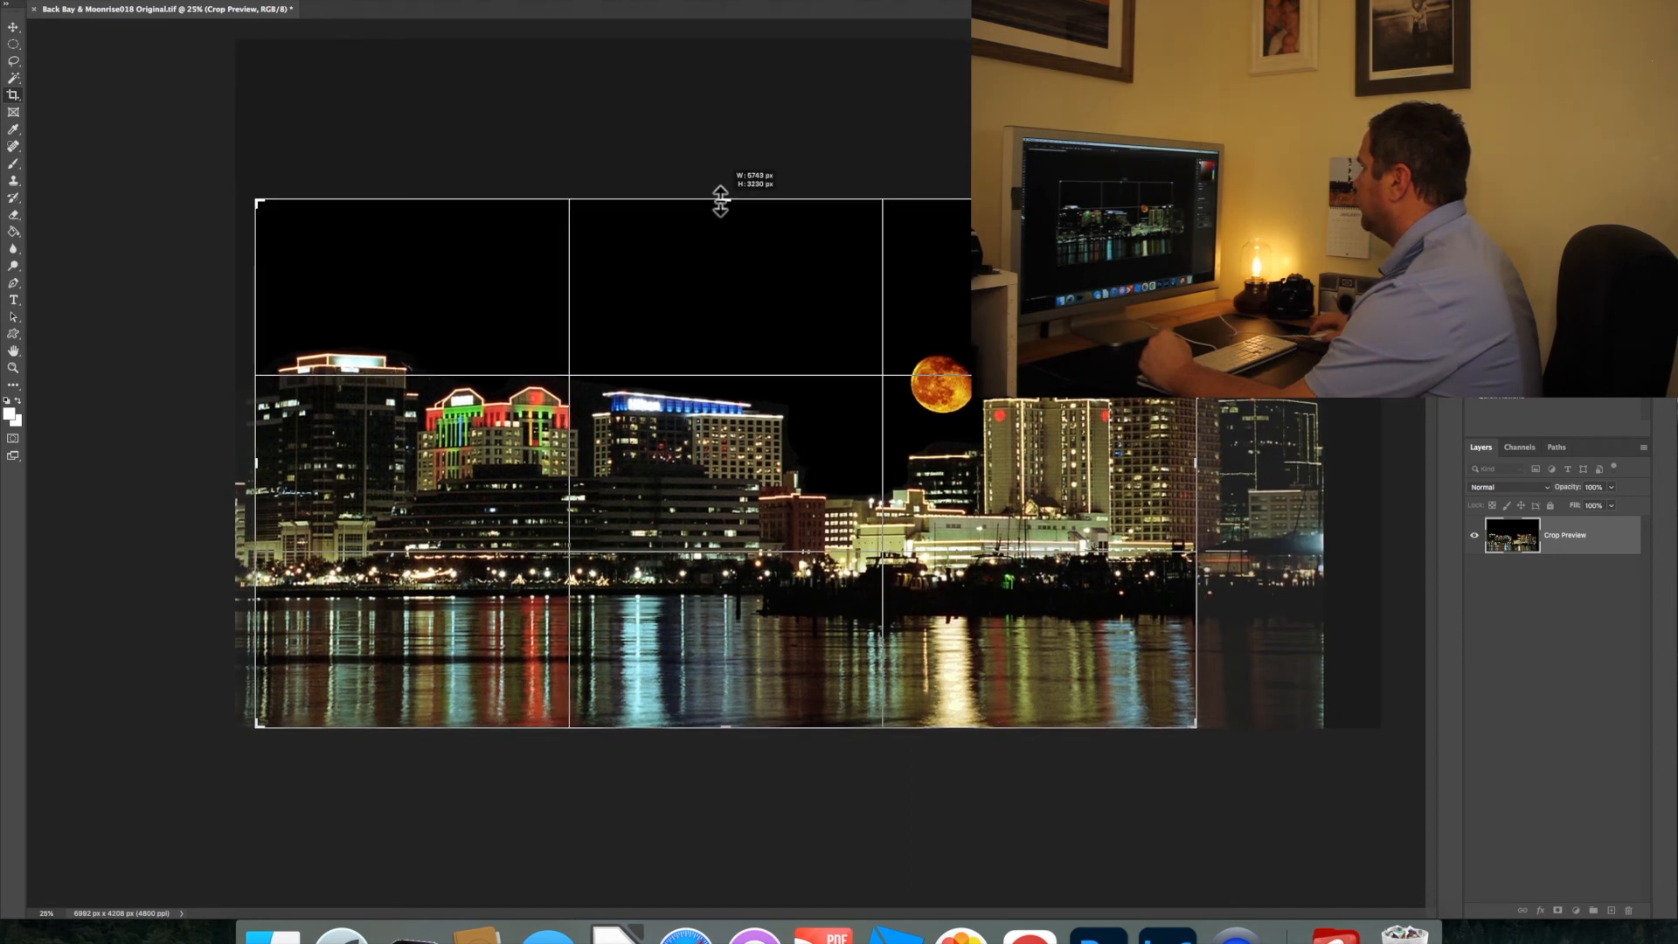
{"action": "left_click_drag", "start_coordinate": [765, 481], "coordinate": [708, 472]}
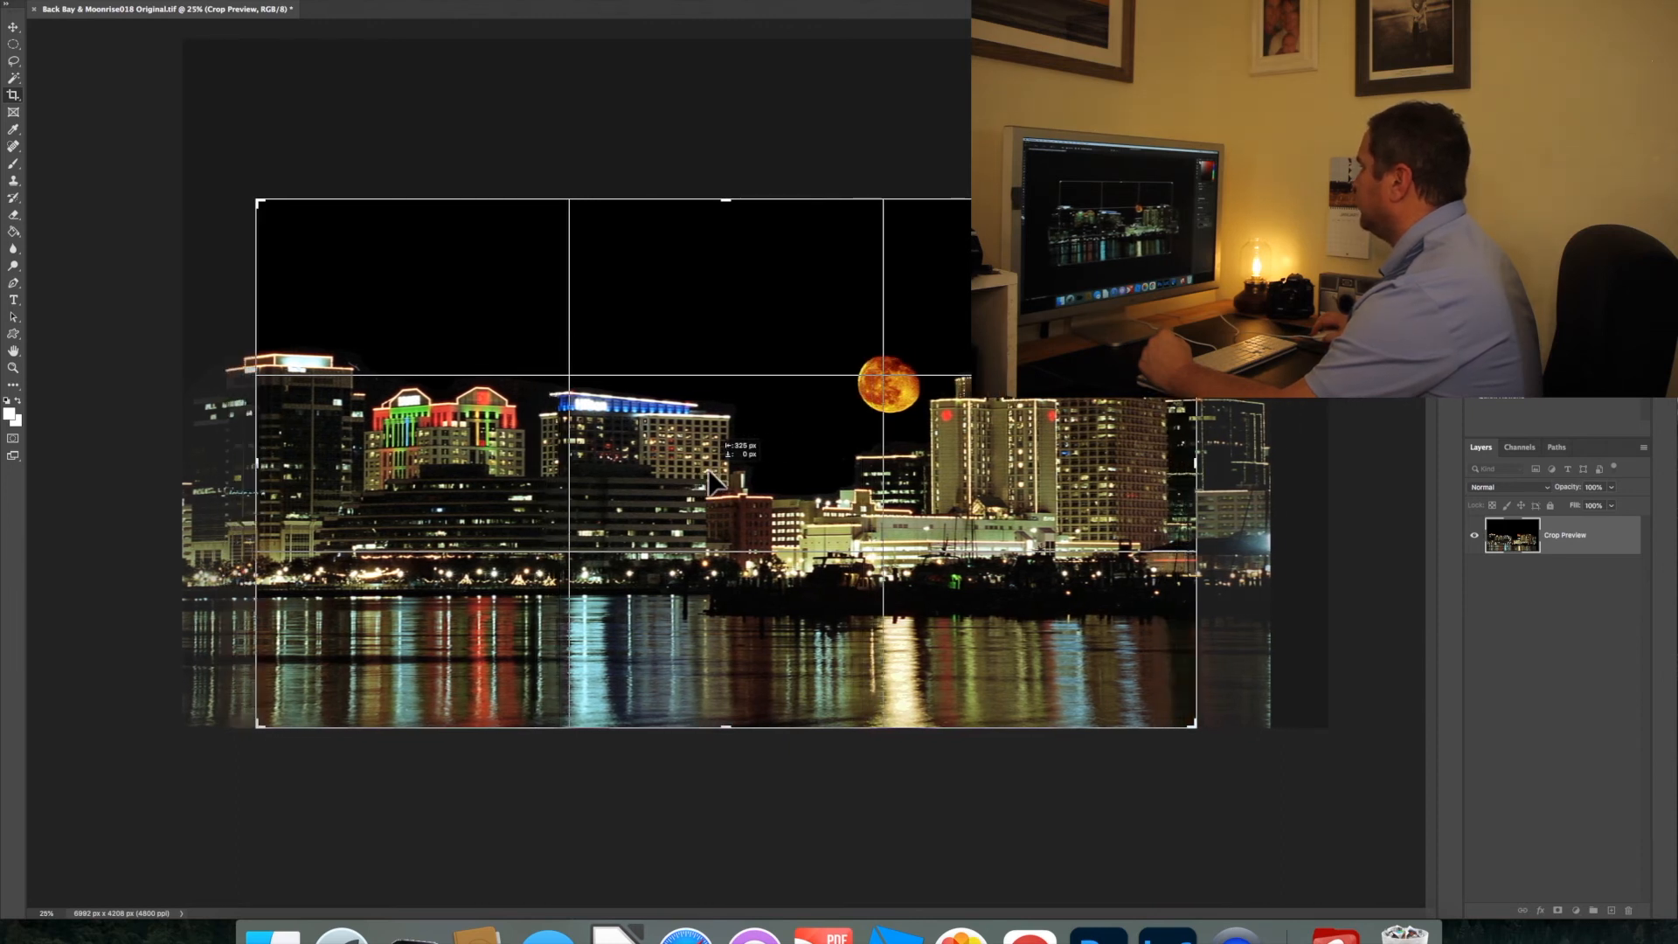
{"action": "left_click_drag", "start_coordinate": [709, 472], "coordinate": [745, 473]}
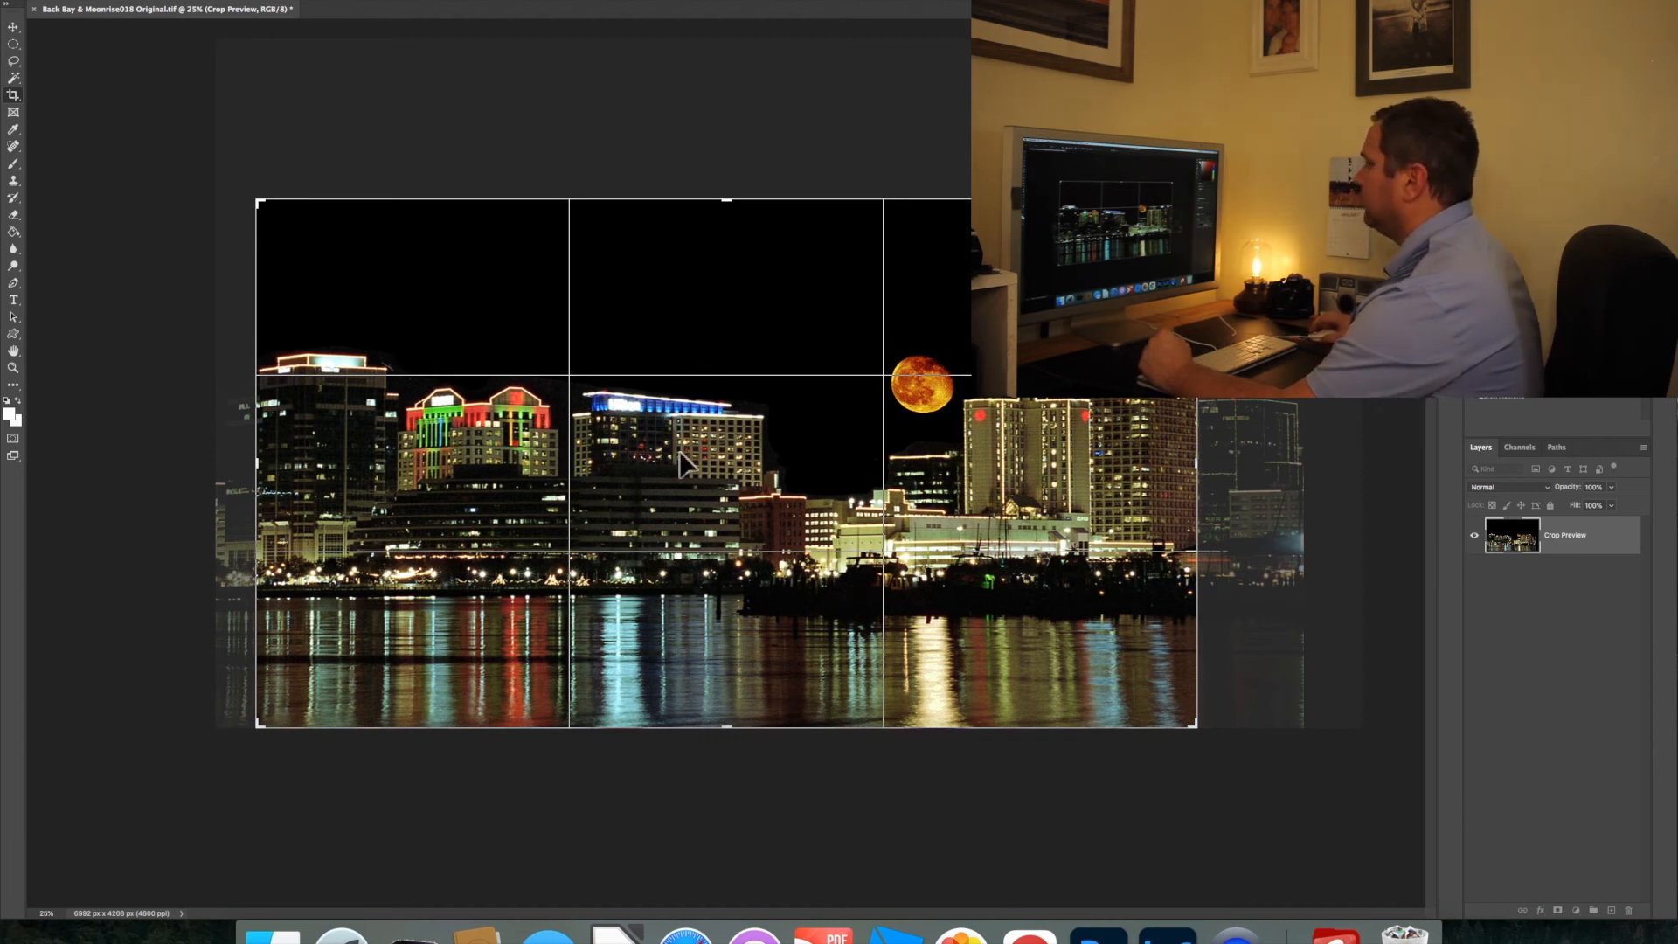
{"action": "left_click_drag", "start_coordinate": [253, 466], "coordinate": [235, 464]}
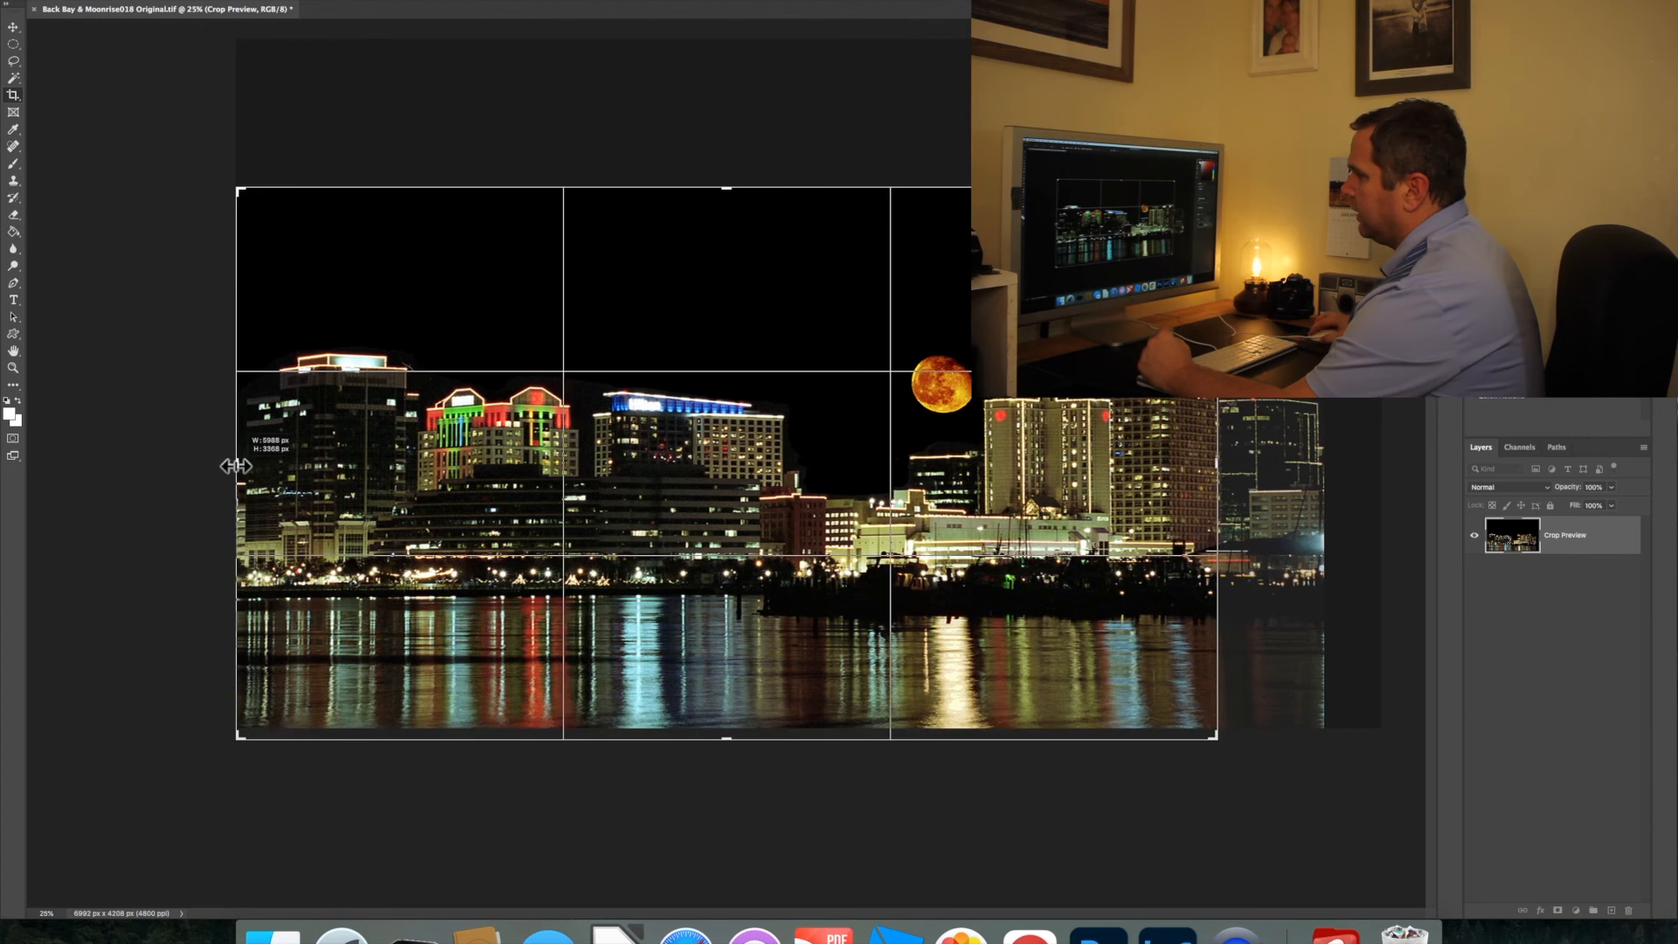
{"action": "left_click_drag", "start_coordinate": [702, 526], "coordinate": [702, 538]}
{"action": "key", "text": "Return"}
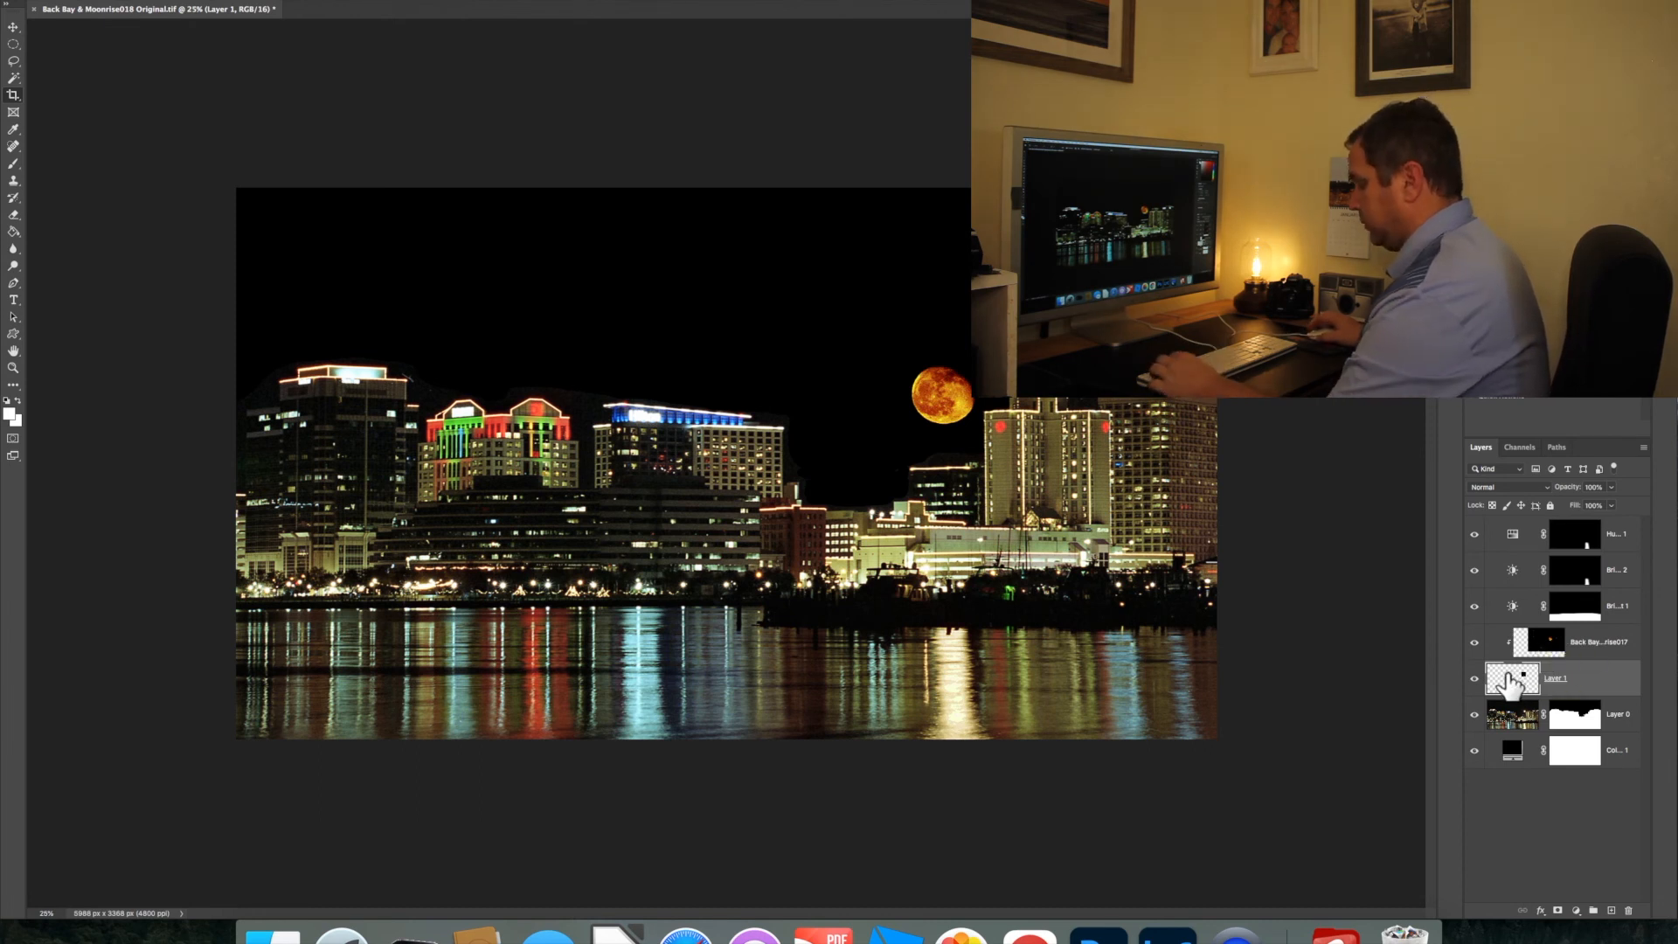
Move Layer 1, the moon's clipping base, into the dark gap between the buildings and enlarge it slightly
{"action": "key", "text": "super+t"}
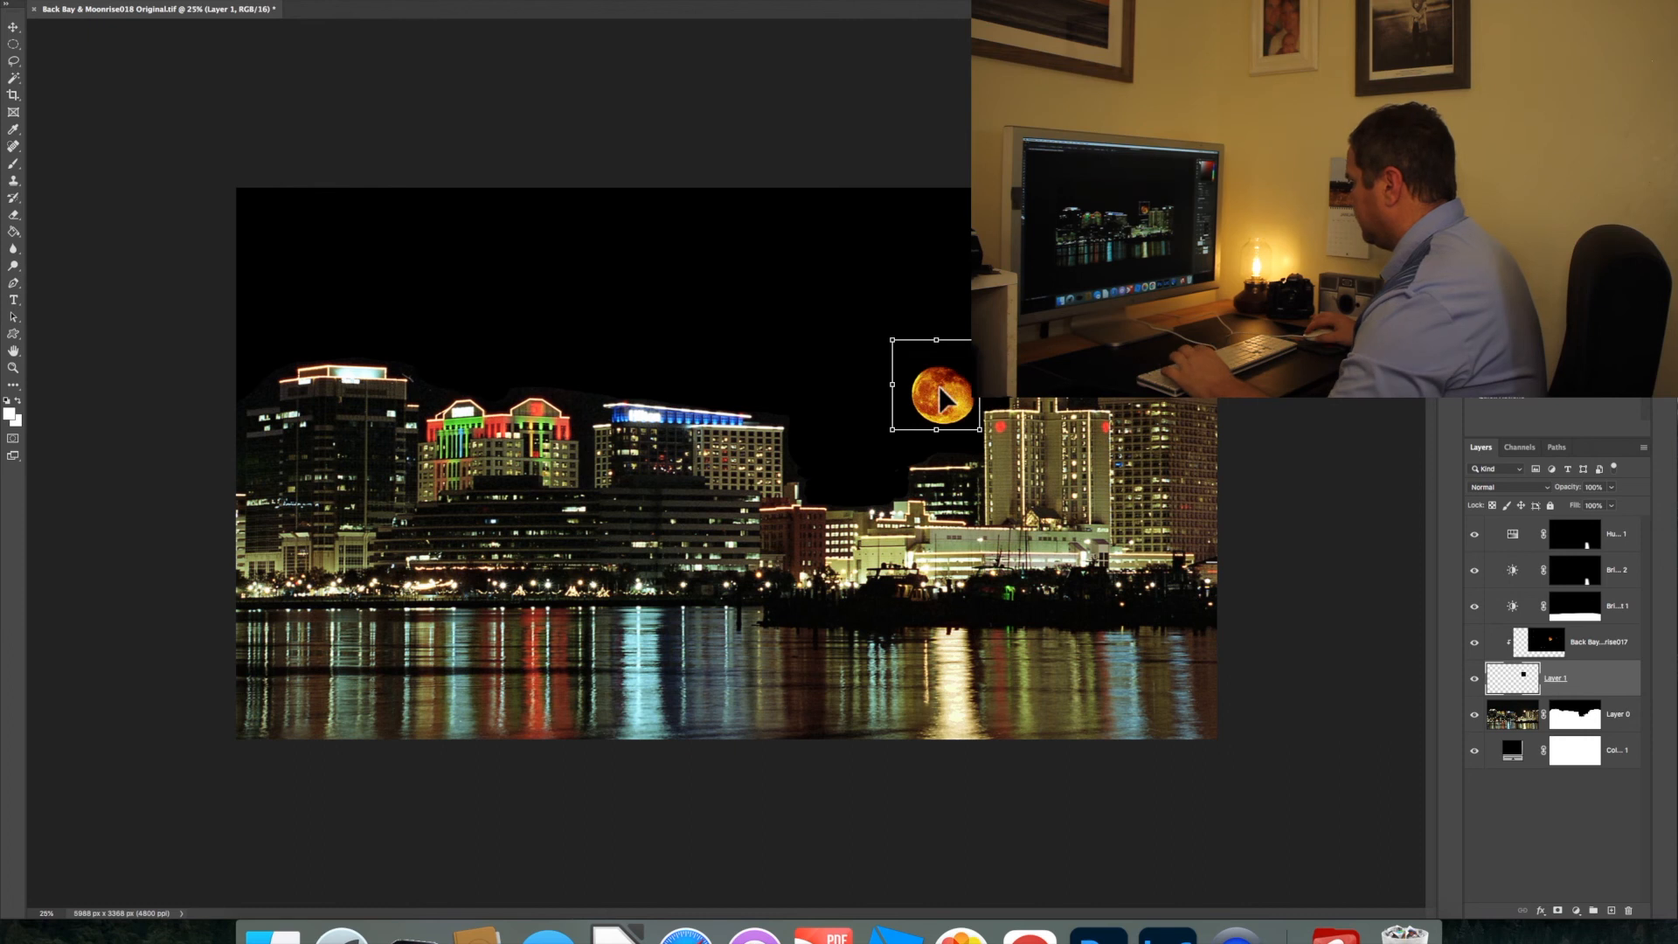
{"action": "left_click_drag", "start_coordinate": [940, 402], "coordinate": [870, 469]}
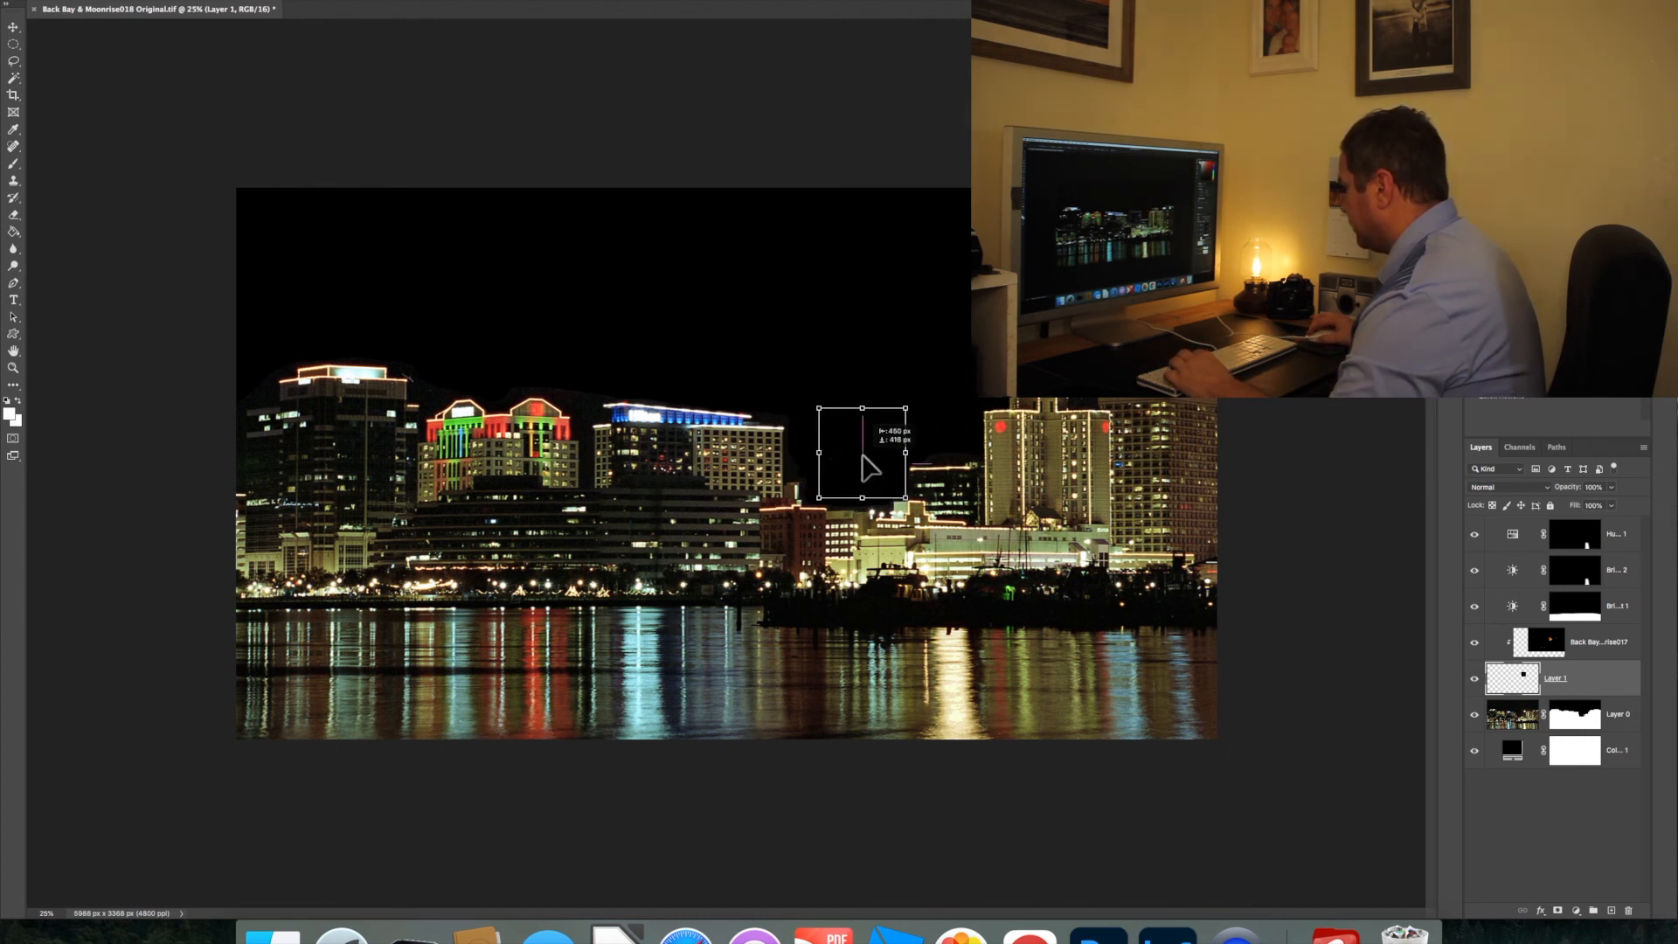
{"action": "mouse_move", "coordinate": [870, 469]}
{"action": "left_mouse_down"}
{"action": "mouse_move", "coordinate": [804, 454]}
{"action": "mouse_move", "coordinate": [852, 459]}
{"action": "left_mouse_up"}
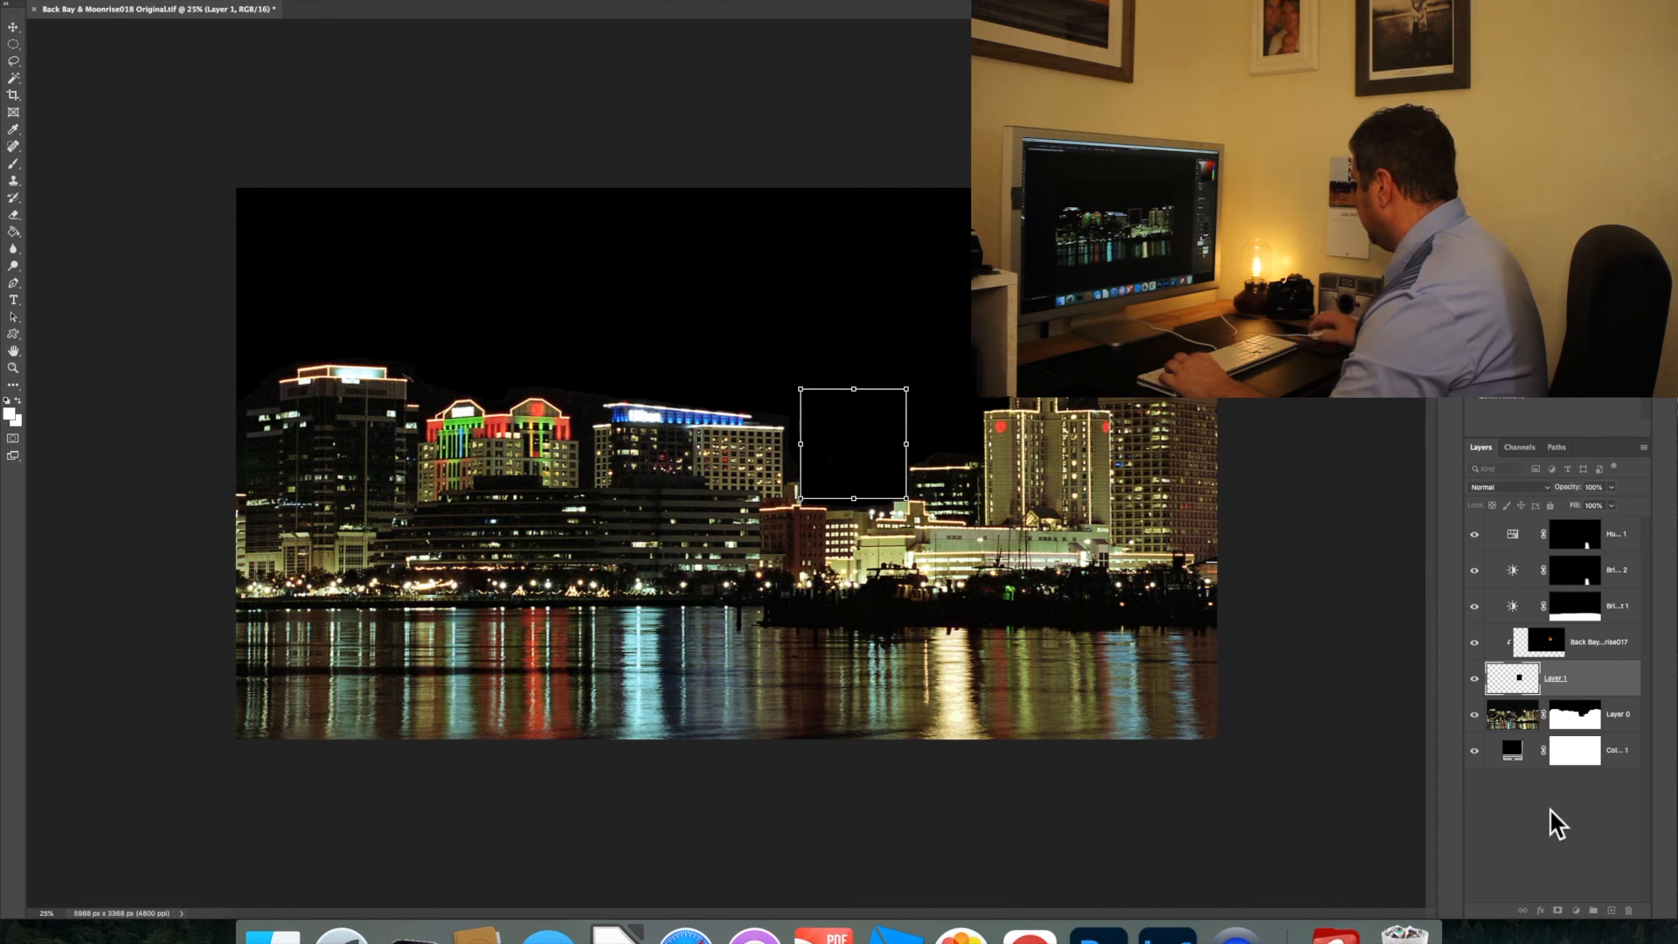
Move the clipped second-exposure moon layer into the gap between the buildings and scale it up to fill the canvas height
{"action": "left_click", "coordinate": [1551, 645]}
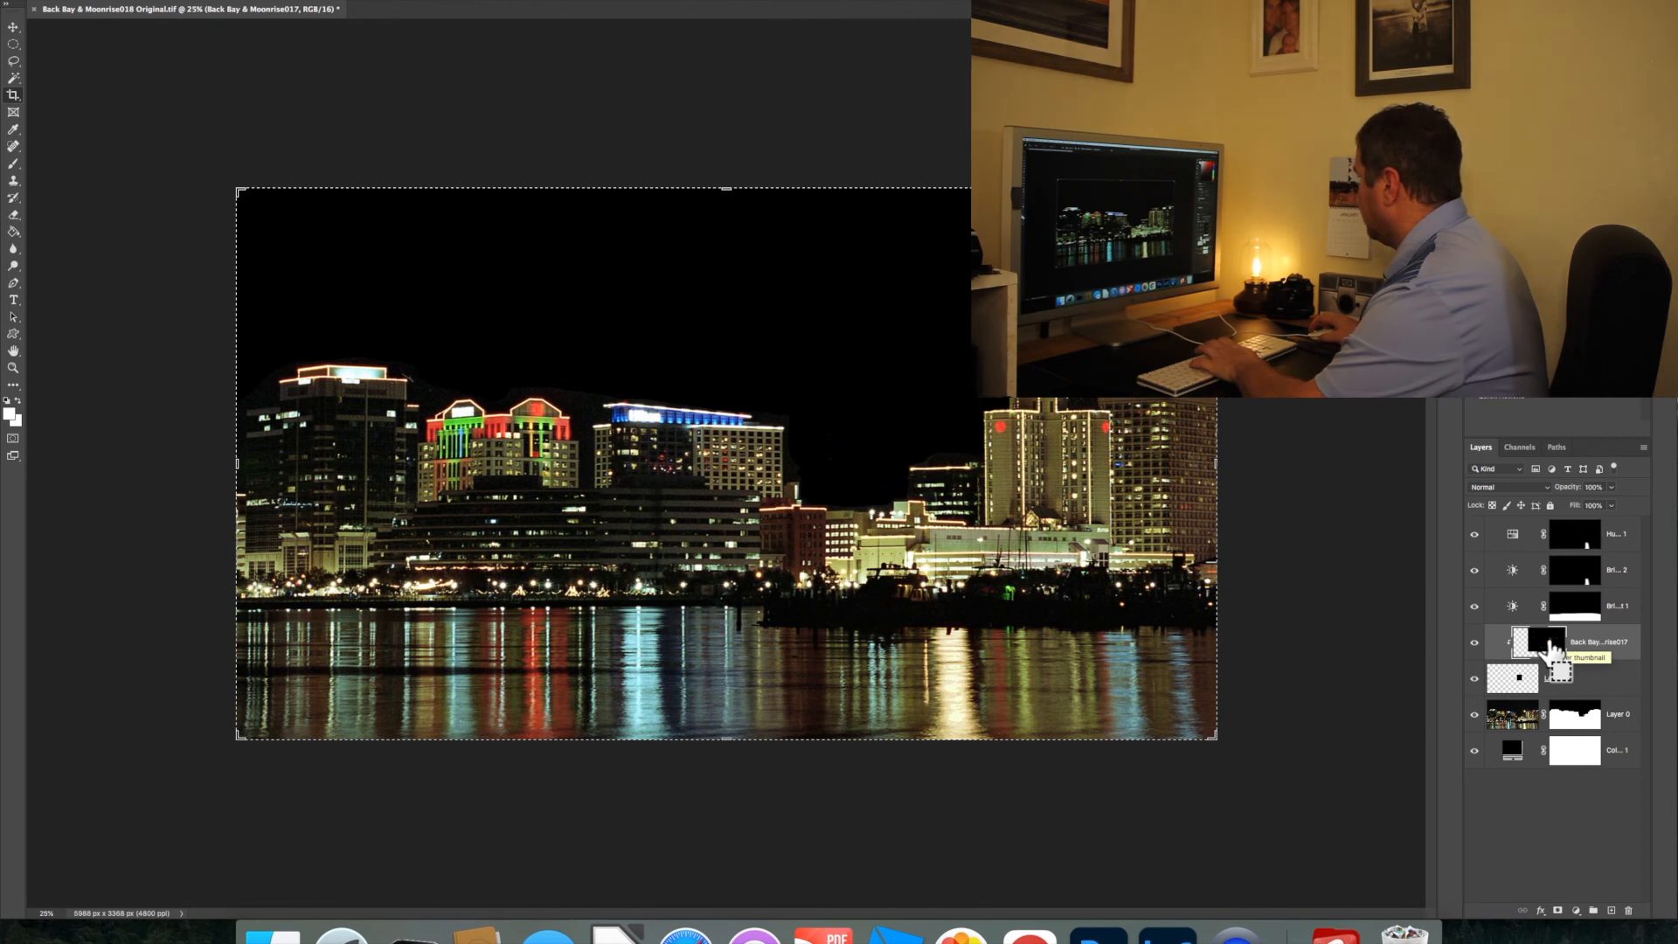
{"action": "key", "text": "super+t"}
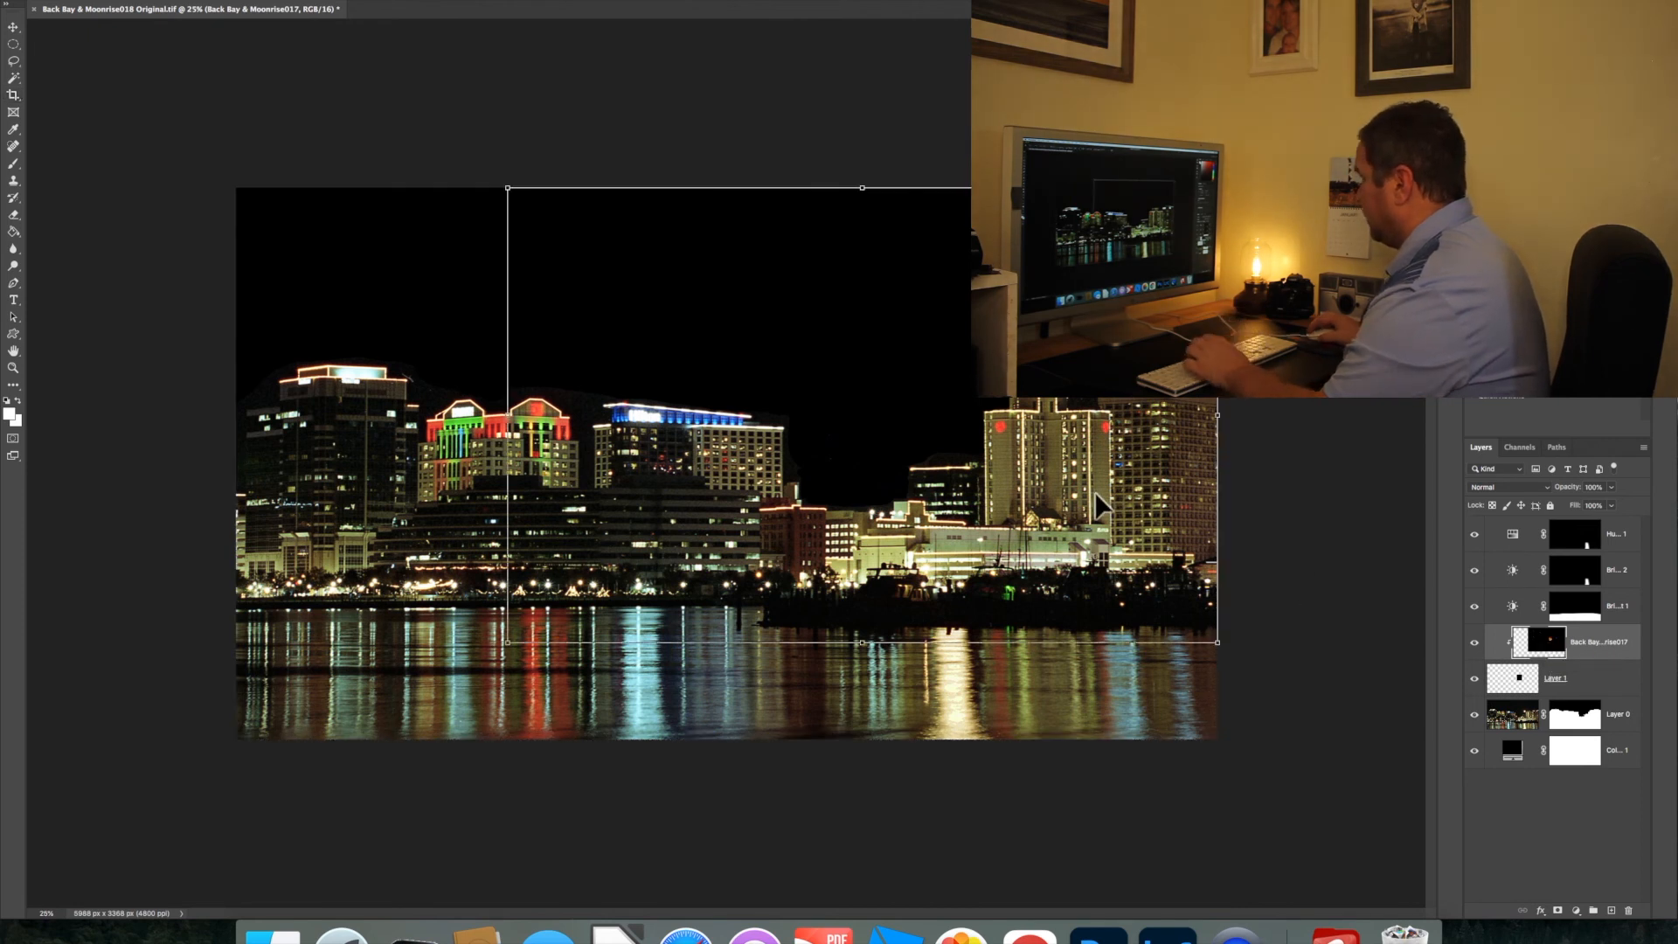
{"action": "left_click_drag", "start_coordinate": [1101, 442], "coordinate": [1015, 491]}
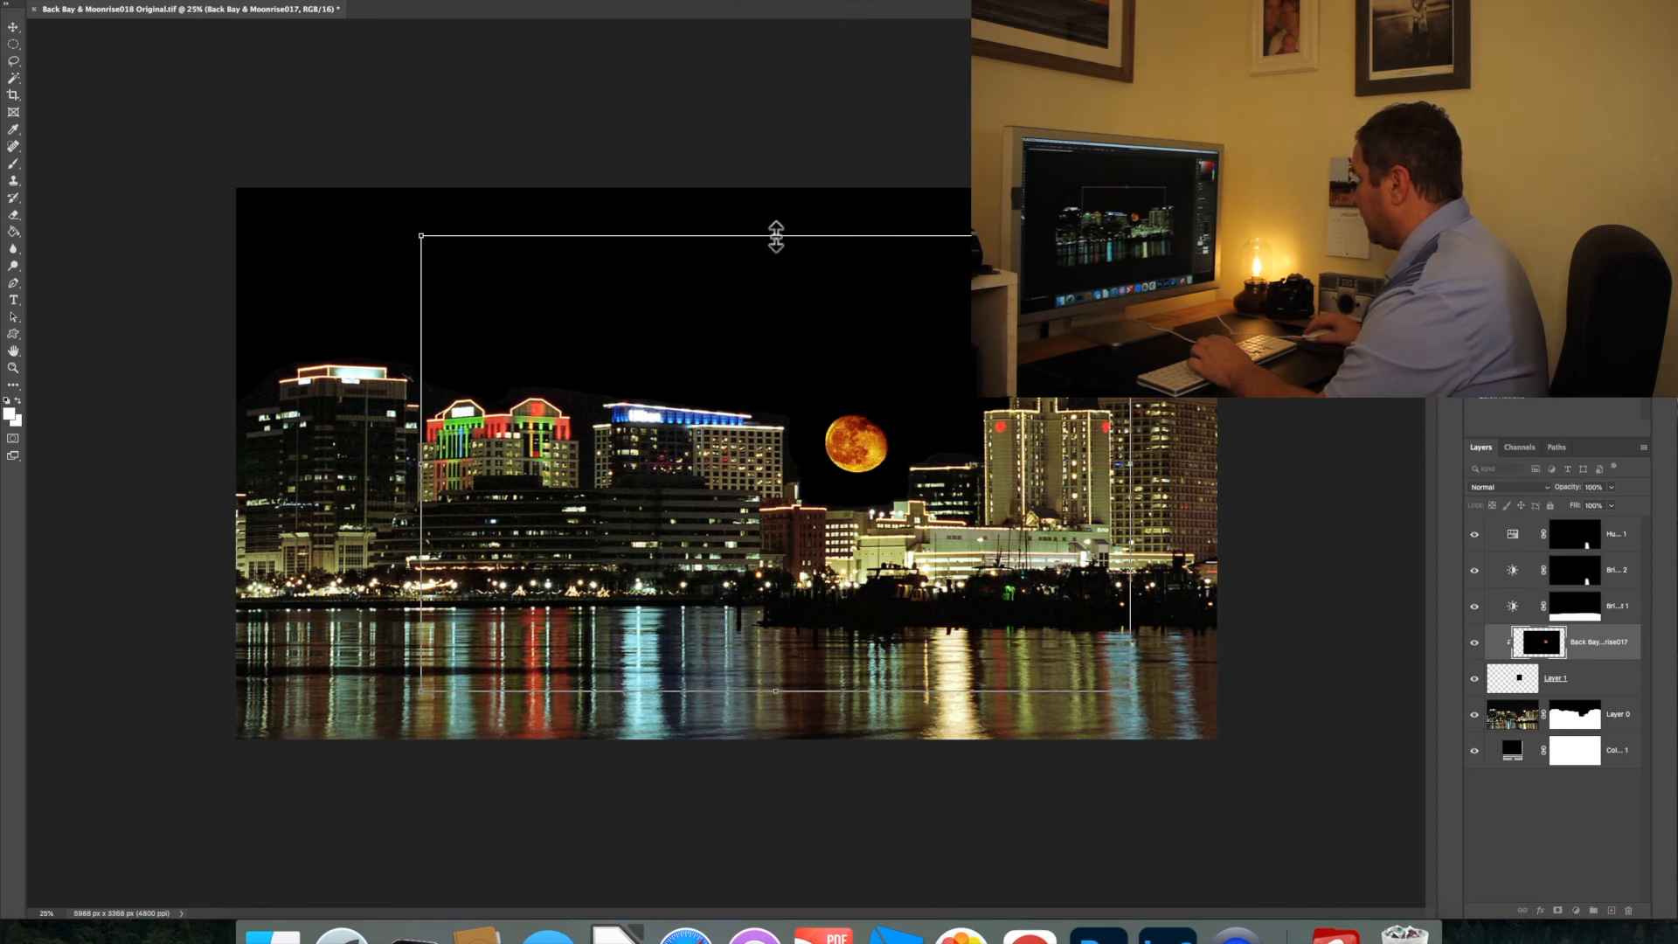
{"action": "left_click_drag", "start_coordinate": [776, 234], "coordinate": [769, 144]}
{"action": "left_click_drag", "start_coordinate": [989, 461], "coordinate": [964, 505]}
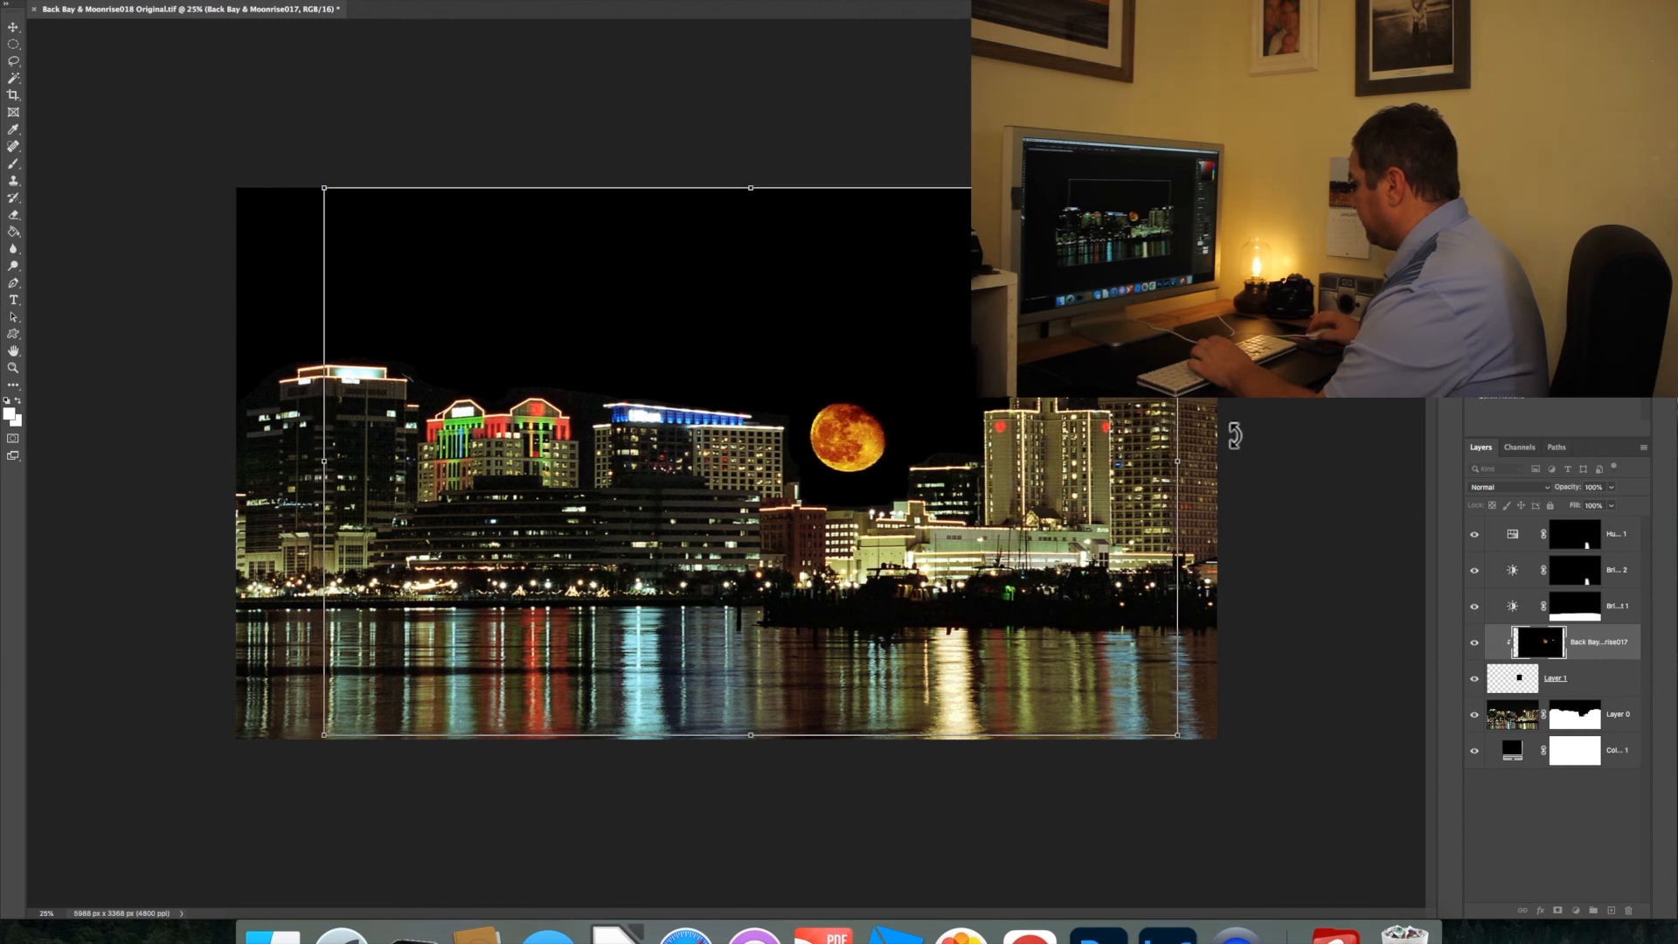
Enlarge the moon further and lower it so it rises partly behind the low buildings, then apply the transform
{"action": "left_click_drag", "start_coordinate": [1177, 460], "coordinate": [1072, 459]}
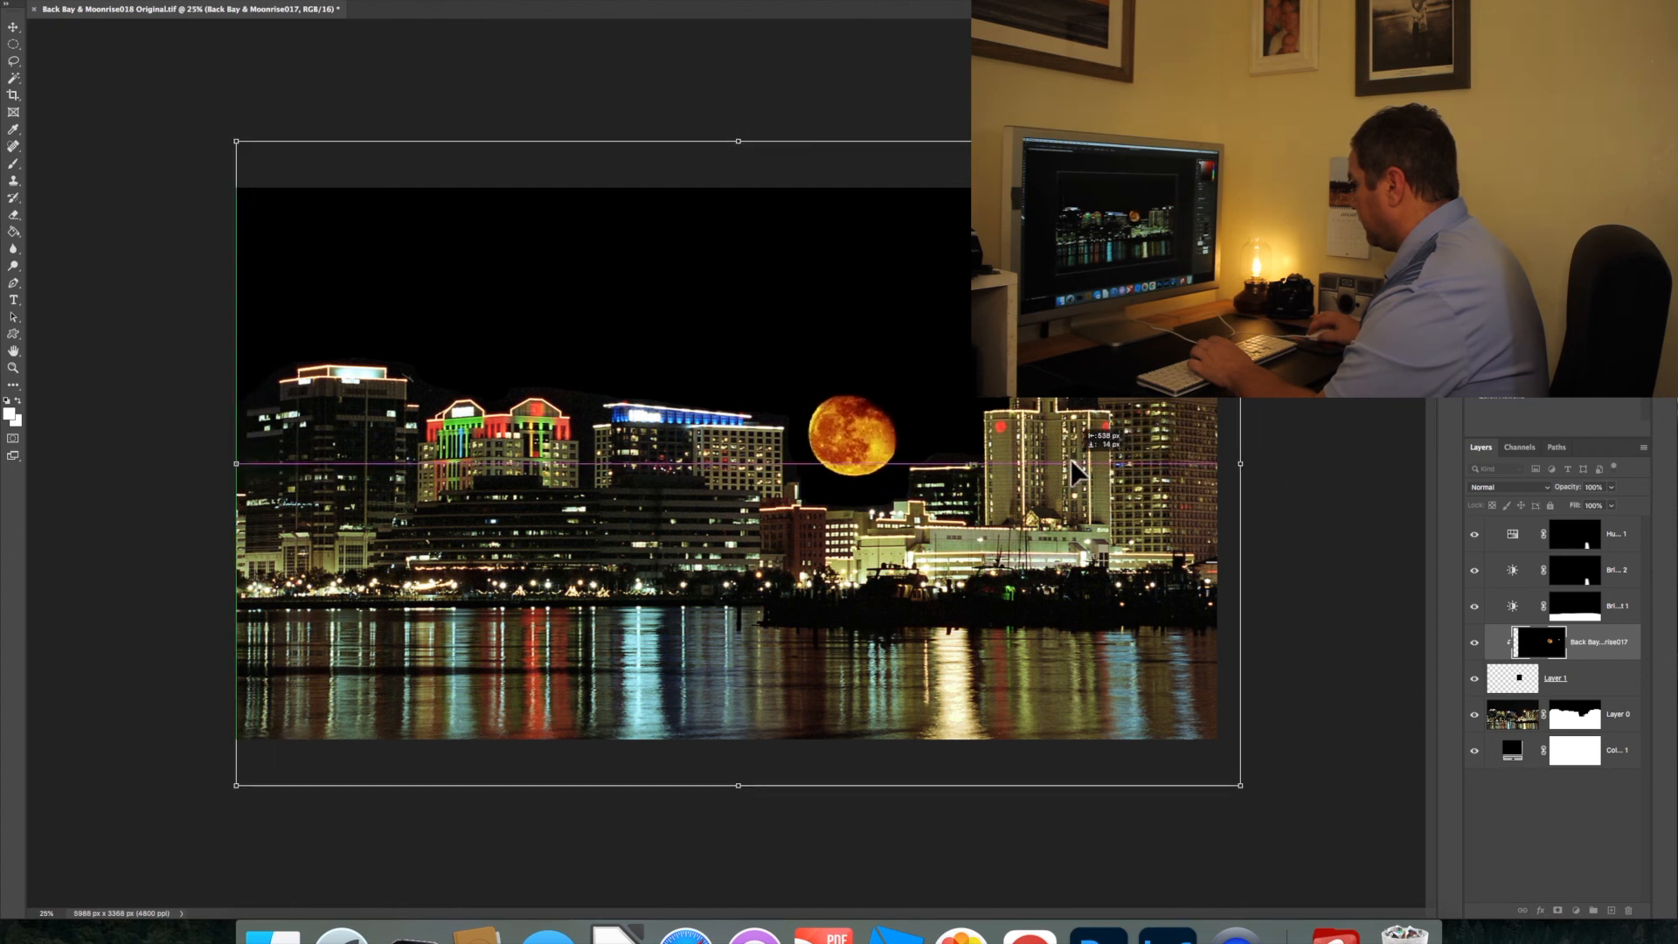
{"action": "left_click_drag", "start_coordinate": [1240, 464], "coordinate": [1101, 463]}
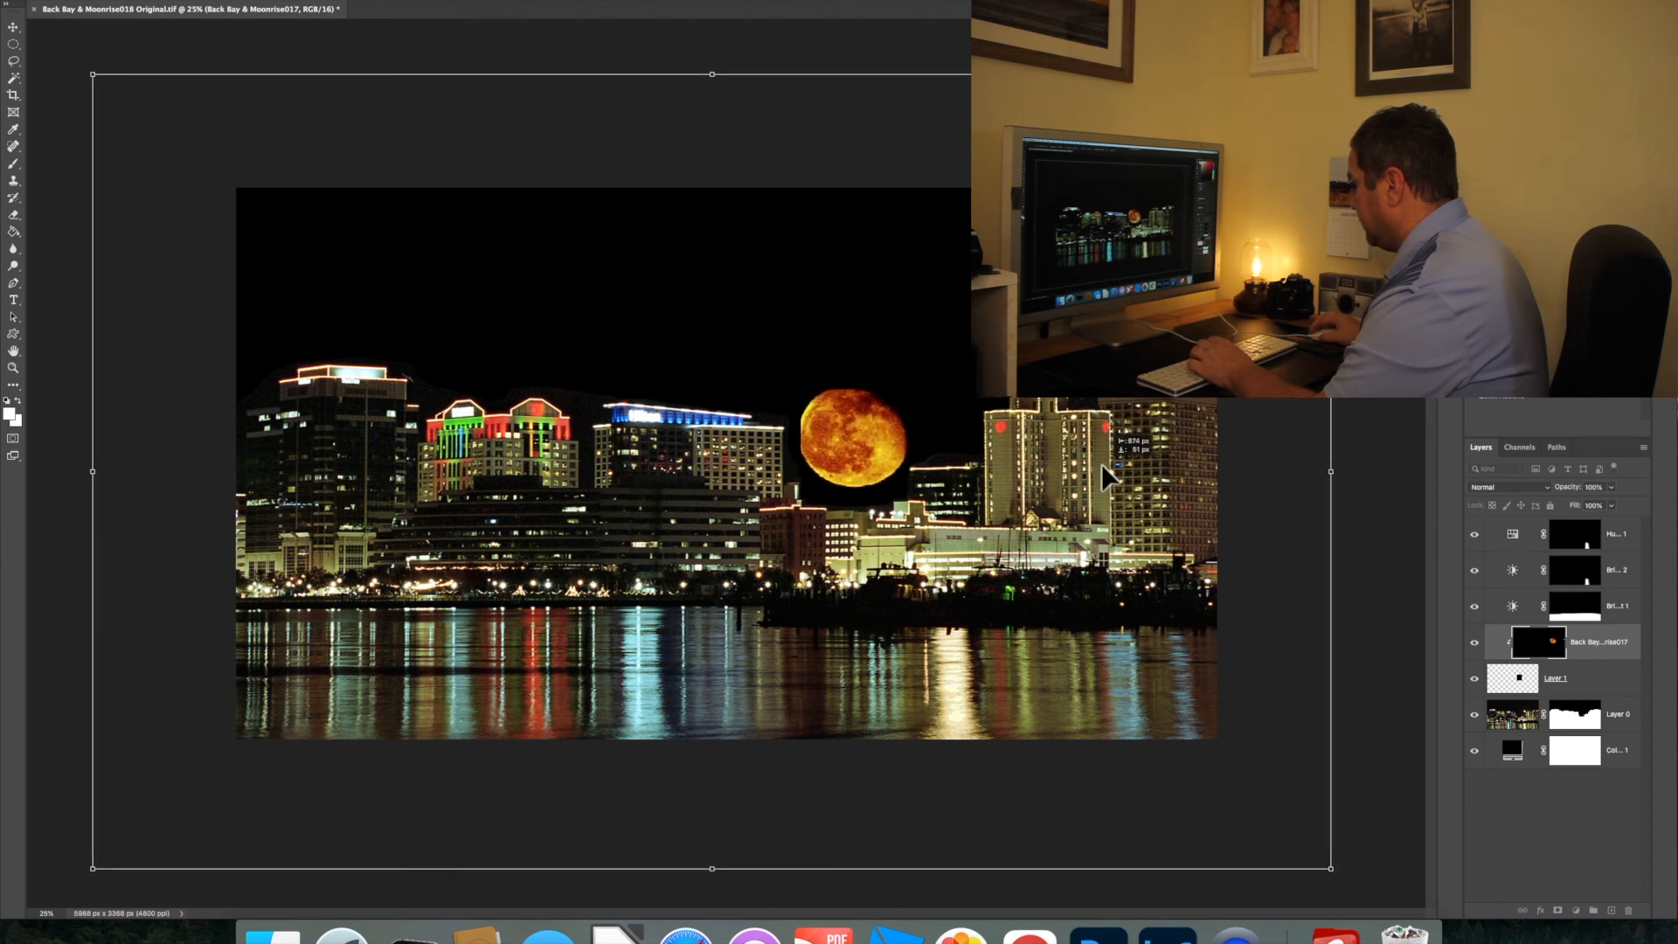
{"action": "left_click_drag", "start_coordinate": [1331, 472], "coordinate": [1319, 472]}
{"action": "left_click_drag", "start_coordinate": [1059, 444], "coordinate": [1067, 464]}
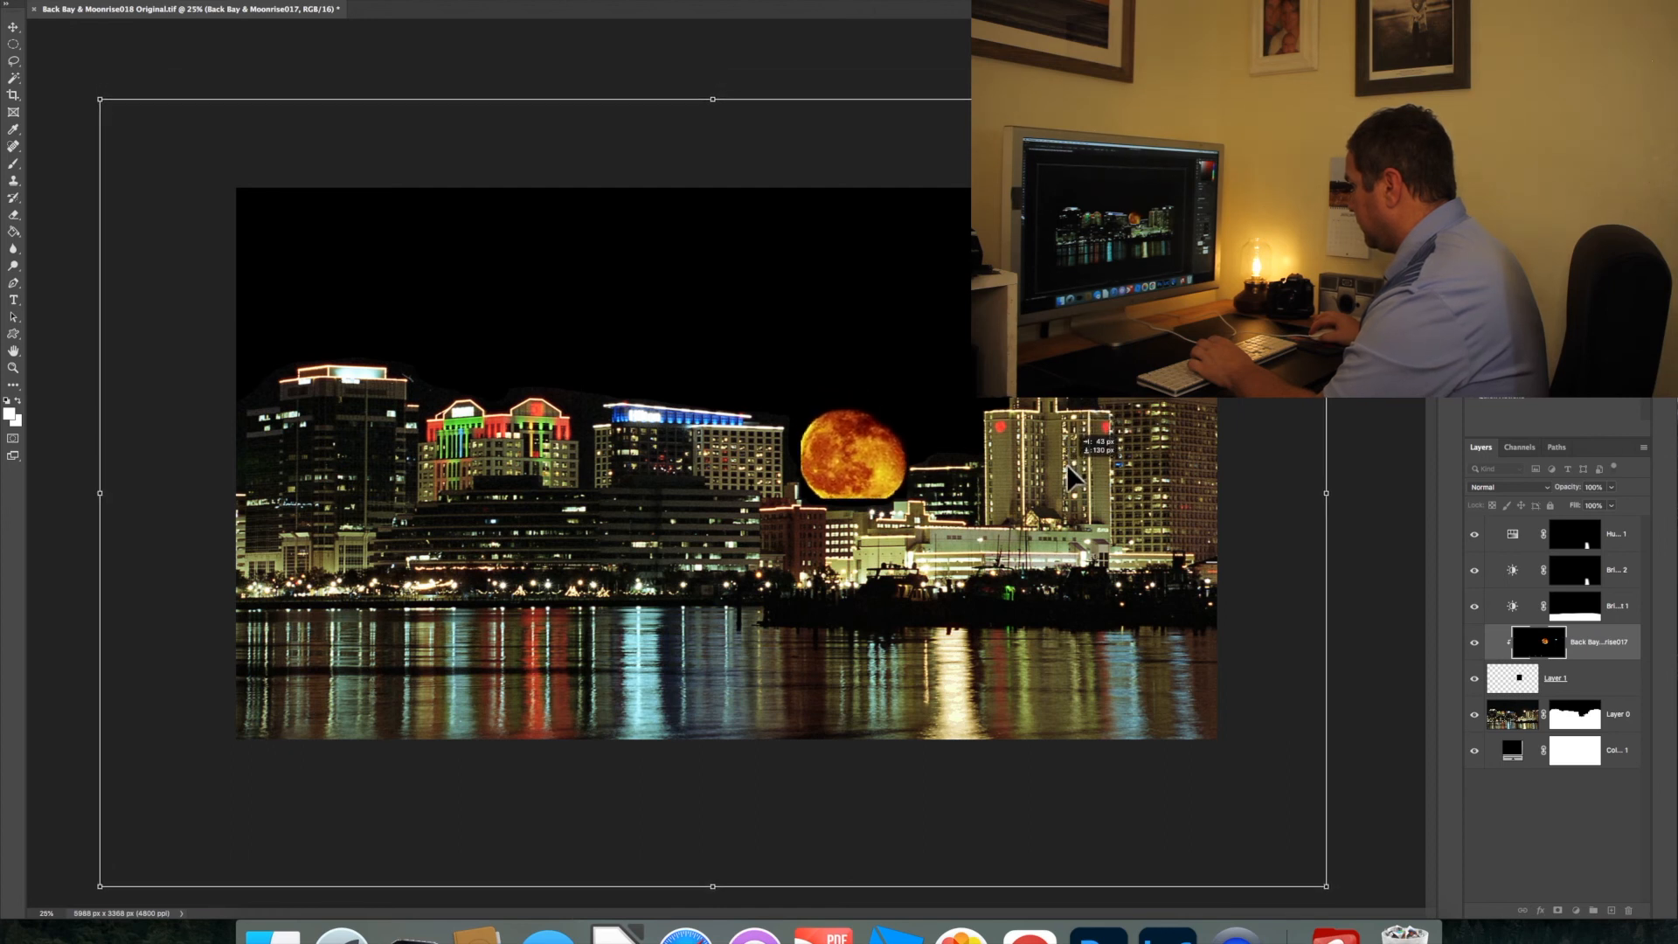
{"action": "left_click_drag", "start_coordinate": [1326, 494], "coordinate": [1312, 493]}
{"action": "left_click_drag", "start_coordinate": [962, 472], "coordinate": [971, 497]}
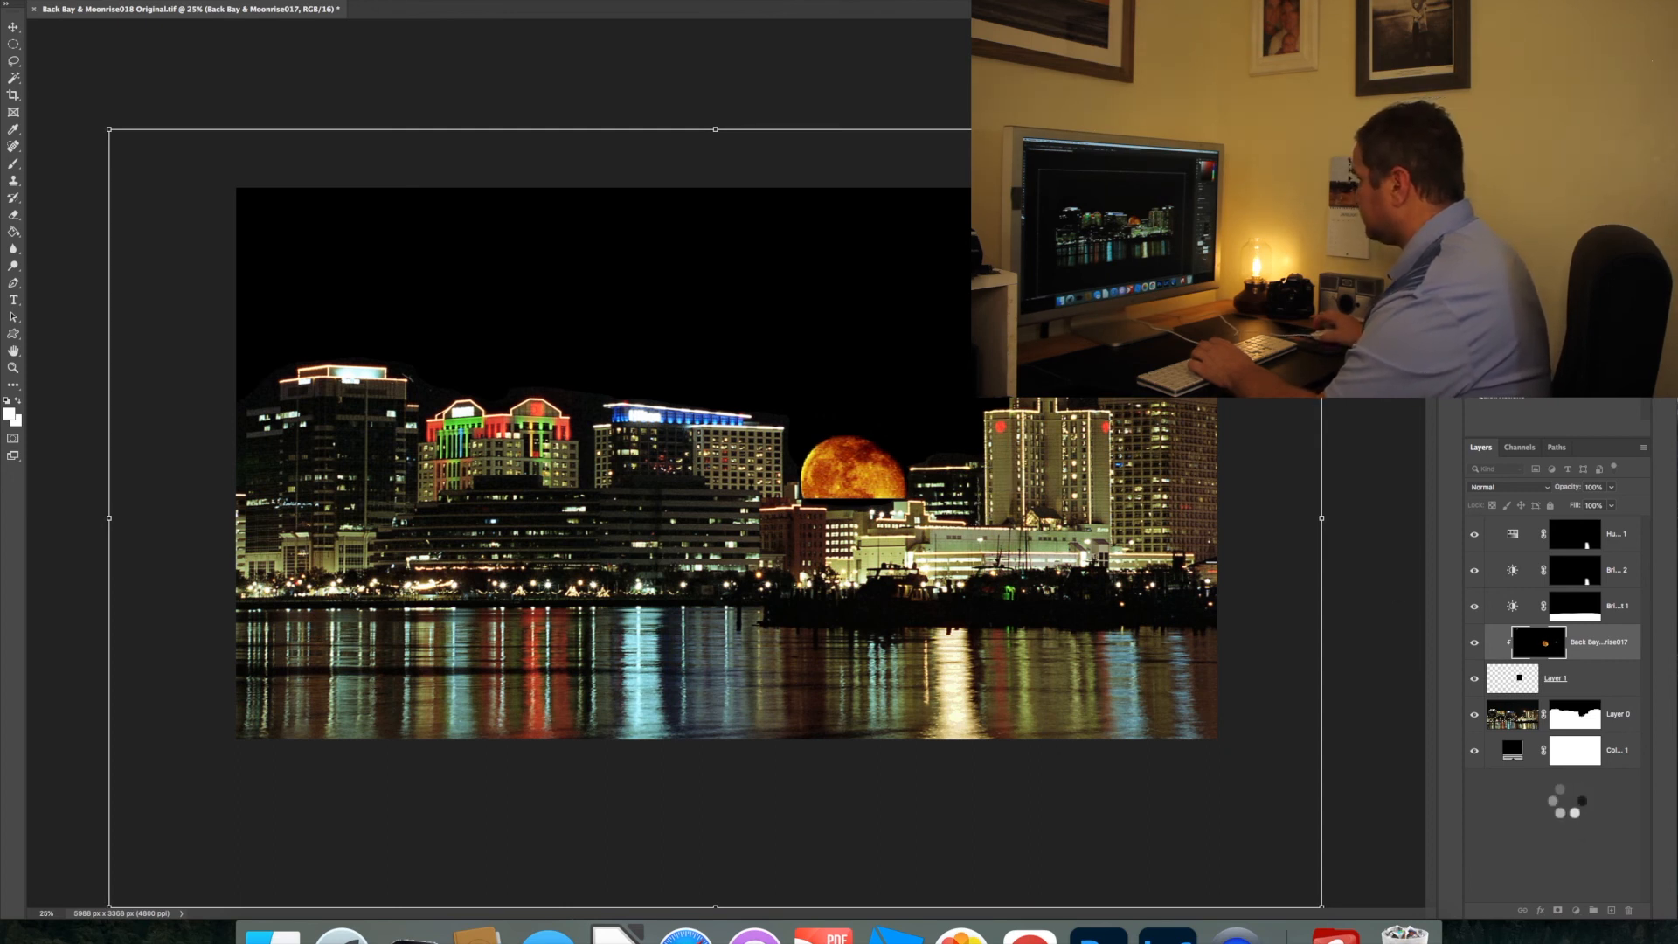
{"action": "left_click", "coordinate": [1567, 800]}
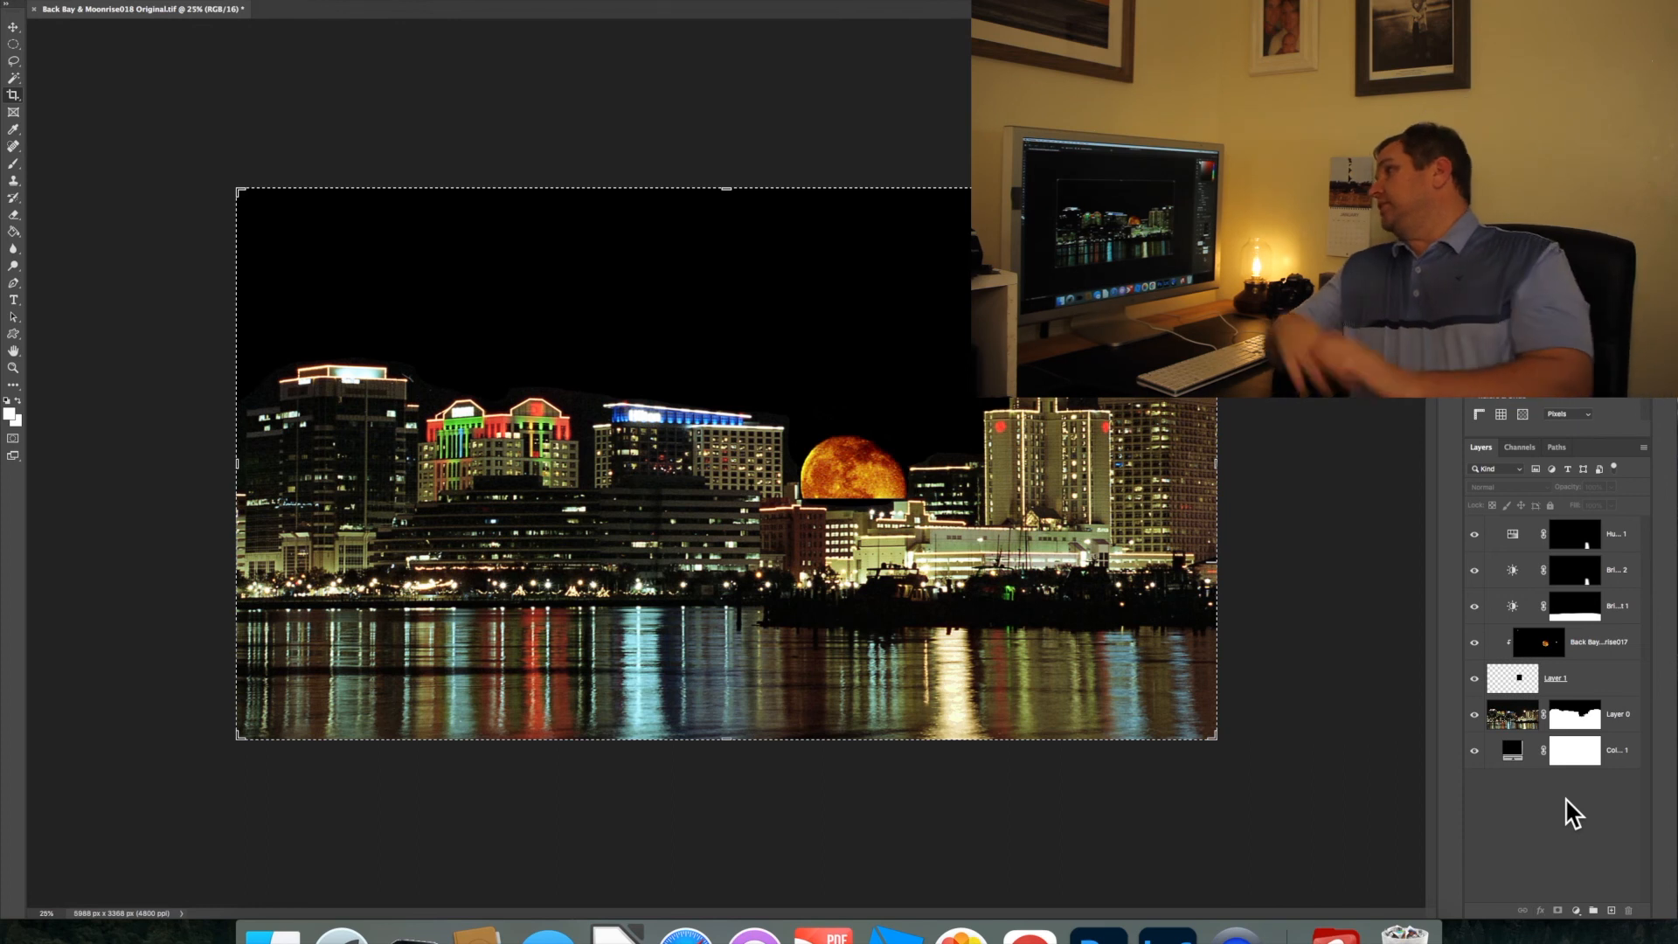